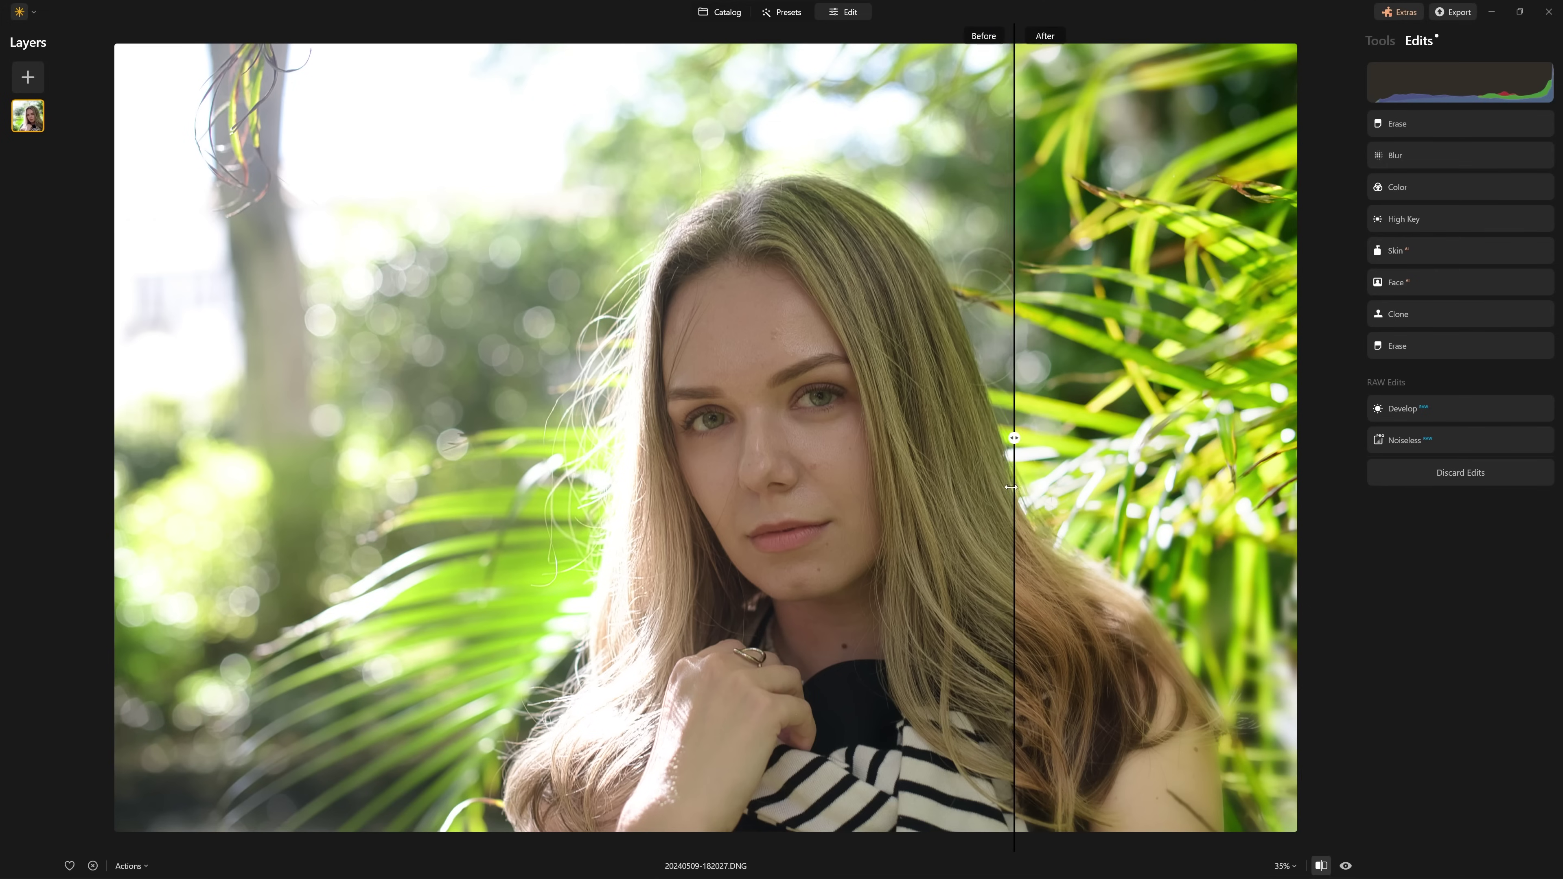
Compare the before and after versions of the portrait by sweeping the comparison divider across the image
{"action": "left_click_drag", "start_coordinate": [1010, 487], "coordinate": [279, 709]}
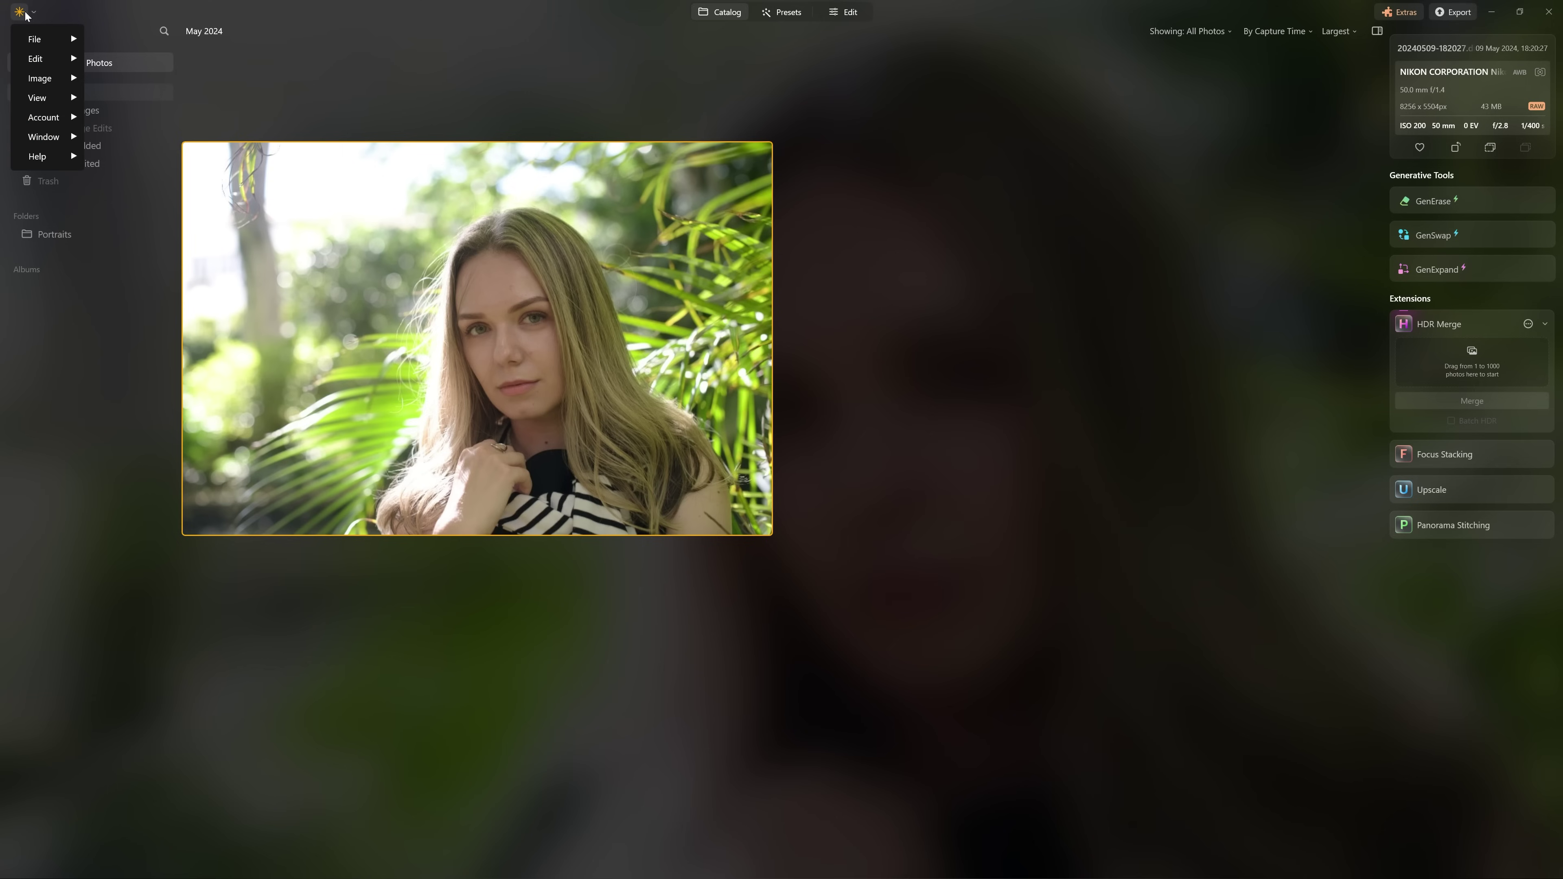
Turn off the dynamic background in the application preferences and save the setting
{"action": "mouse_move", "coordinate": [46, 44]}
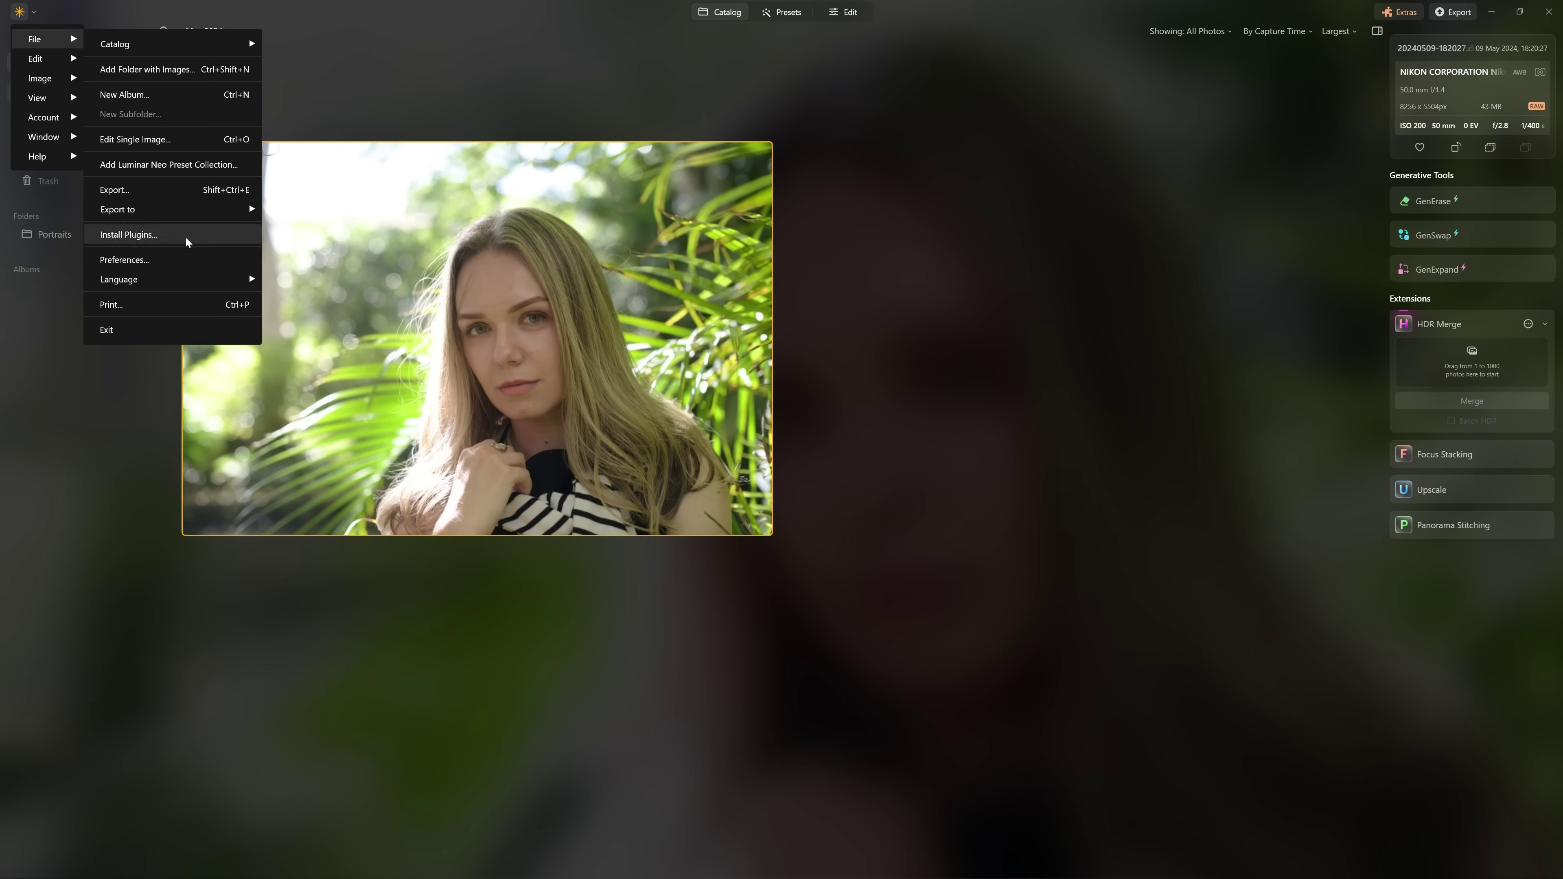
{"action": "left_click", "coordinate": [190, 259]}
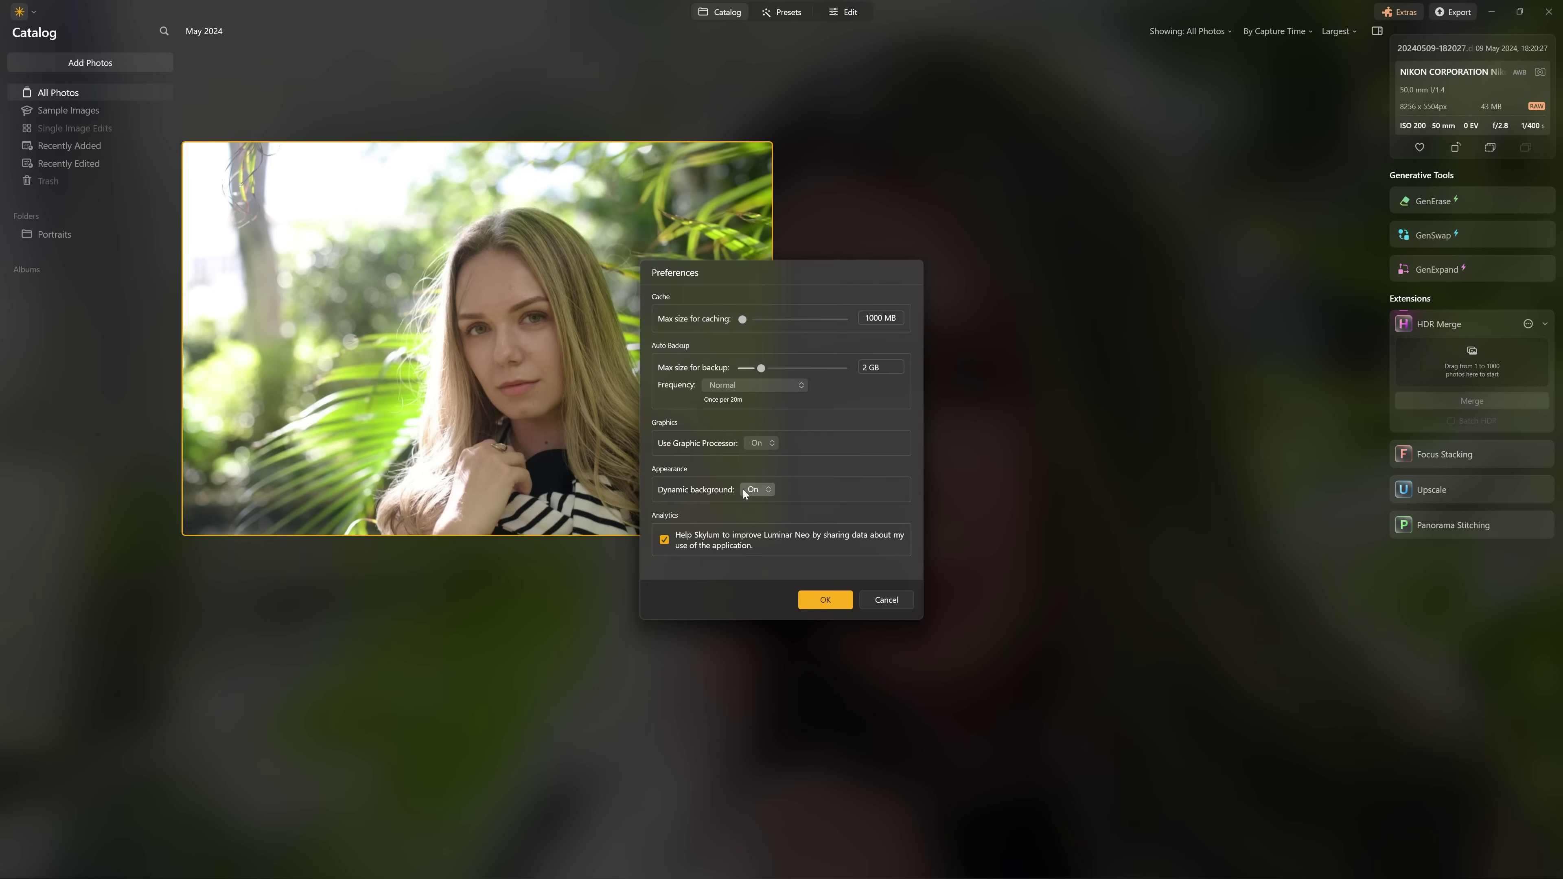
{"action": "left_click", "coordinate": [754, 490]}
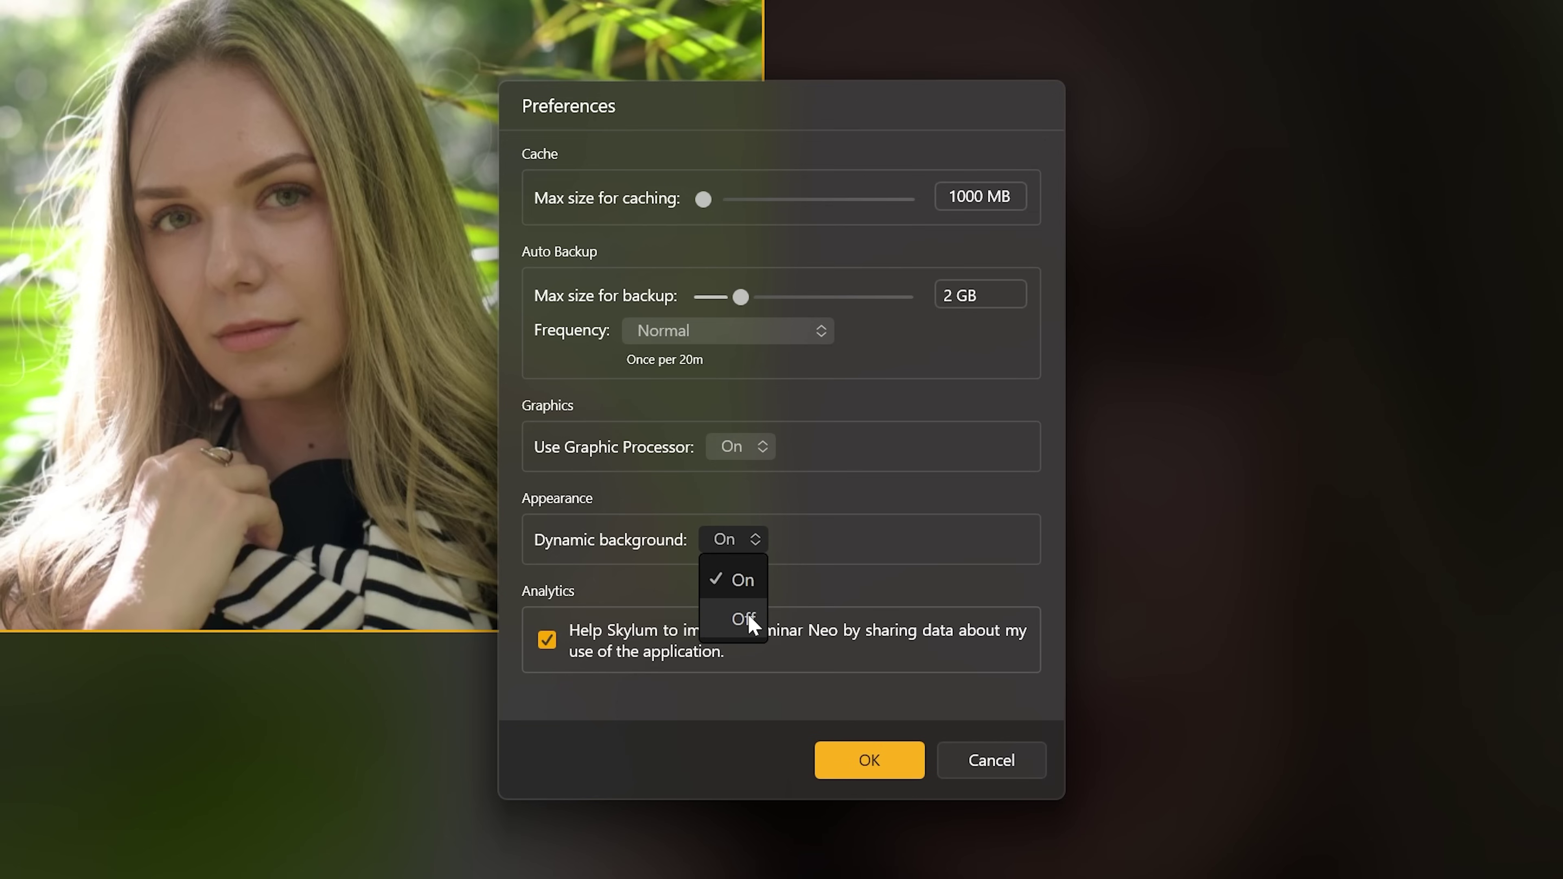
{"action": "left_click", "coordinate": [752, 626]}
{"action": "left_click", "coordinate": [903, 781]}
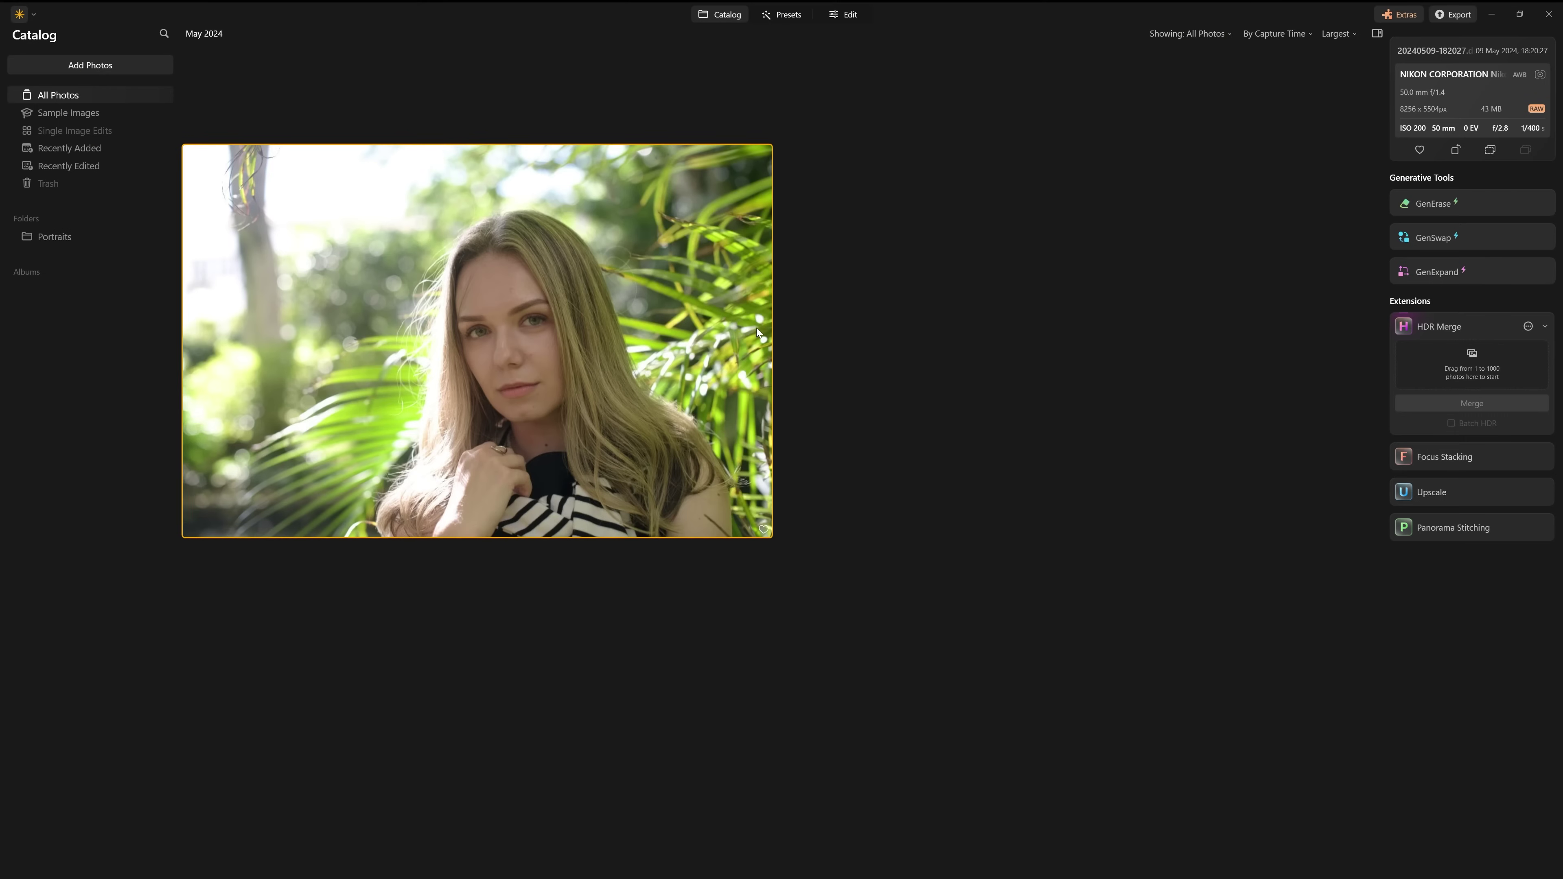
Open the catalog portrait for editing and set its Develop camera profile to Camera Portrait after trying Camera Standard
{"action": "double_click", "coordinate": [756, 328]}
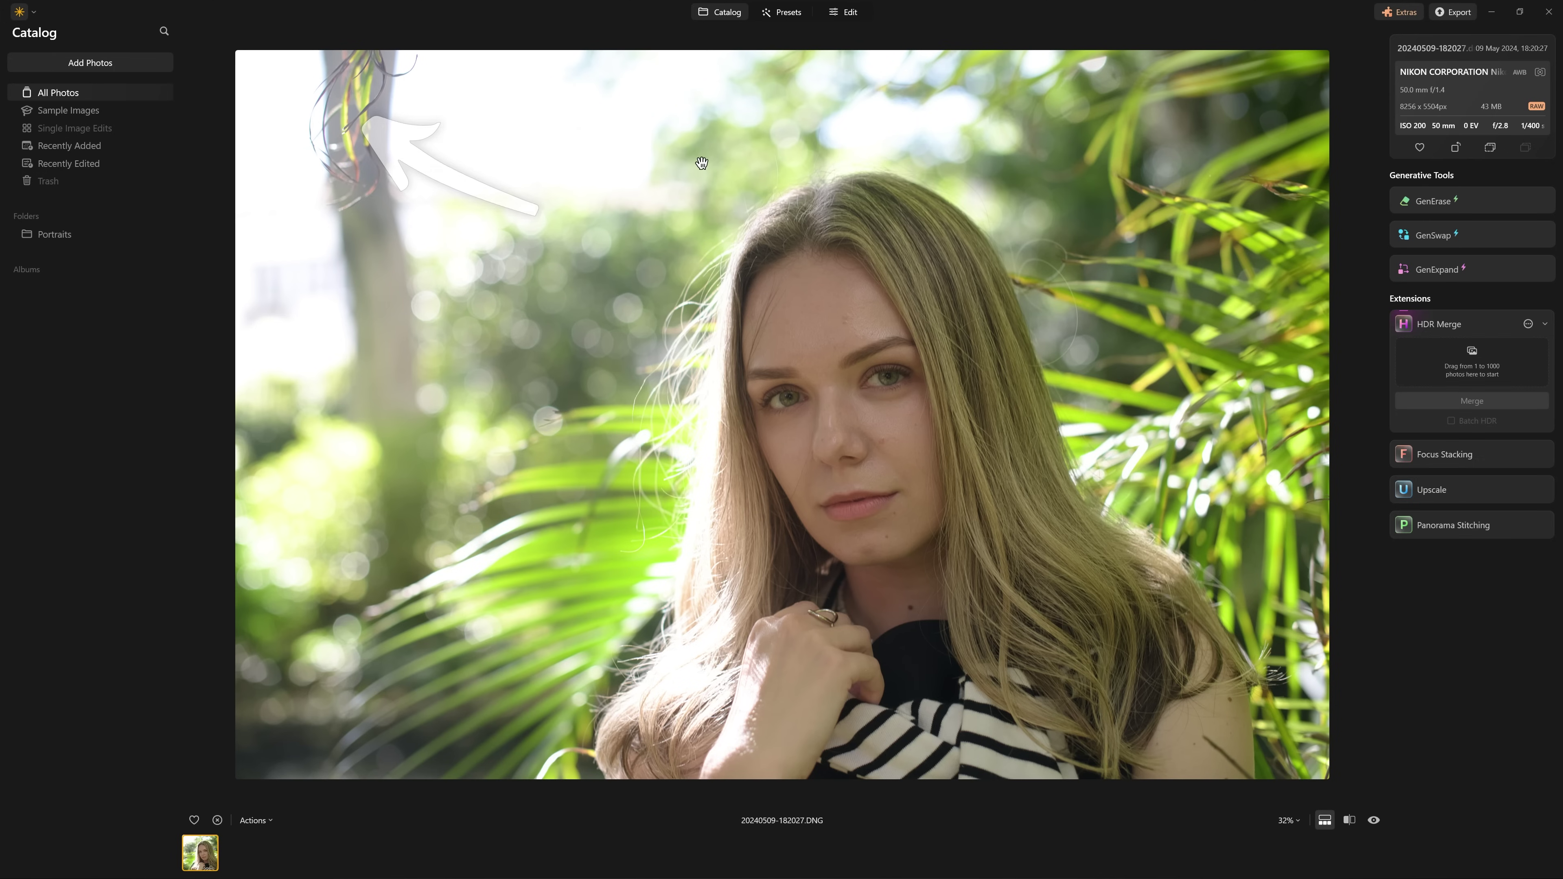
{"action": "left_click", "coordinate": [850, 12]}
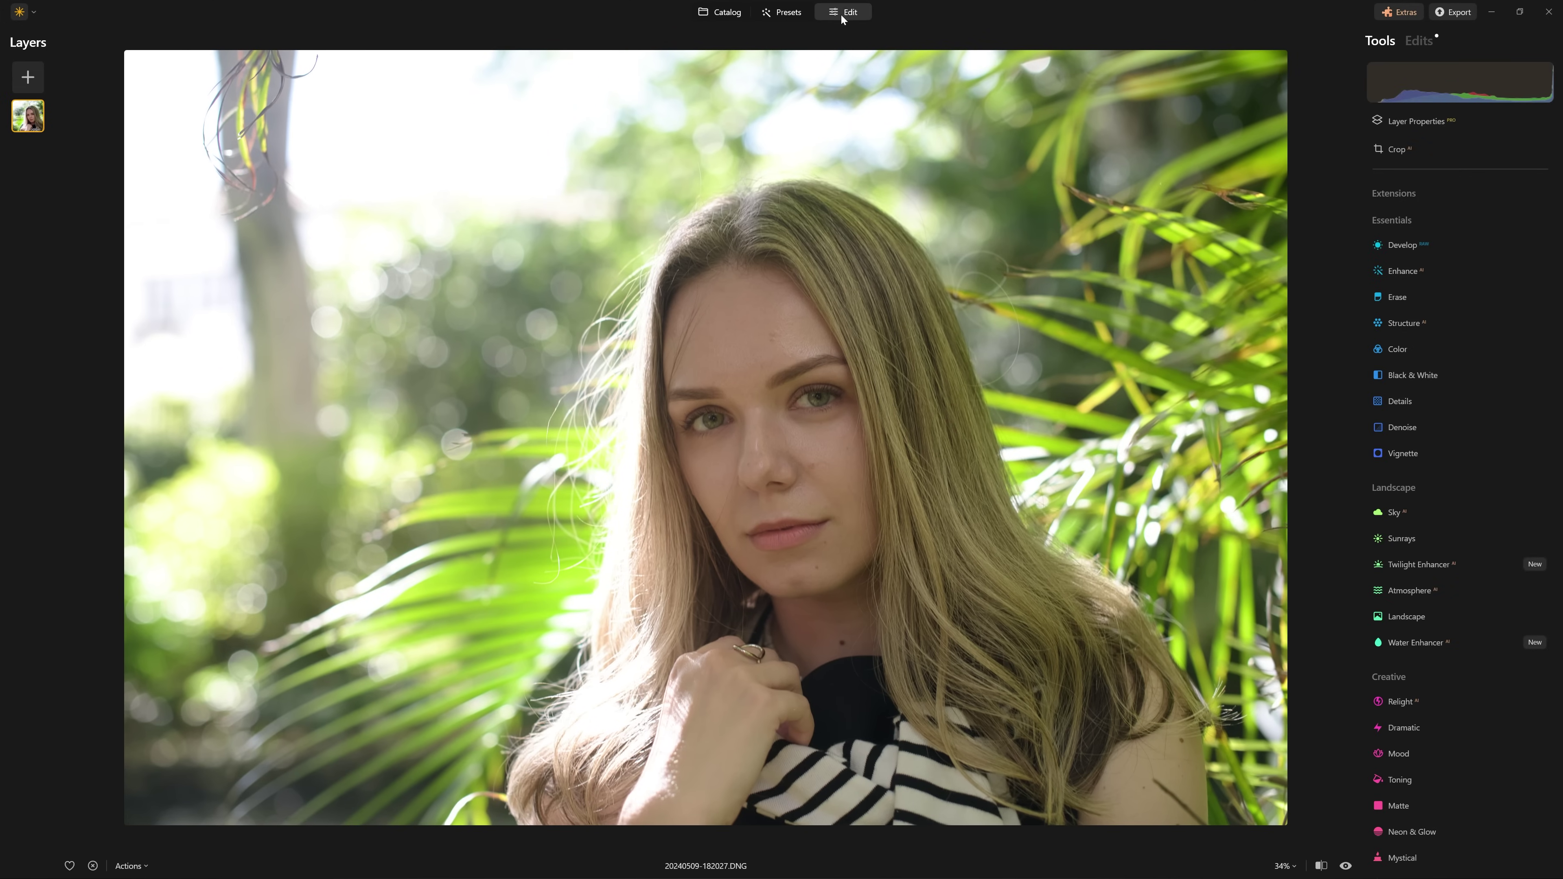
{"action": "left_click", "coordinate": [1397, 244]}
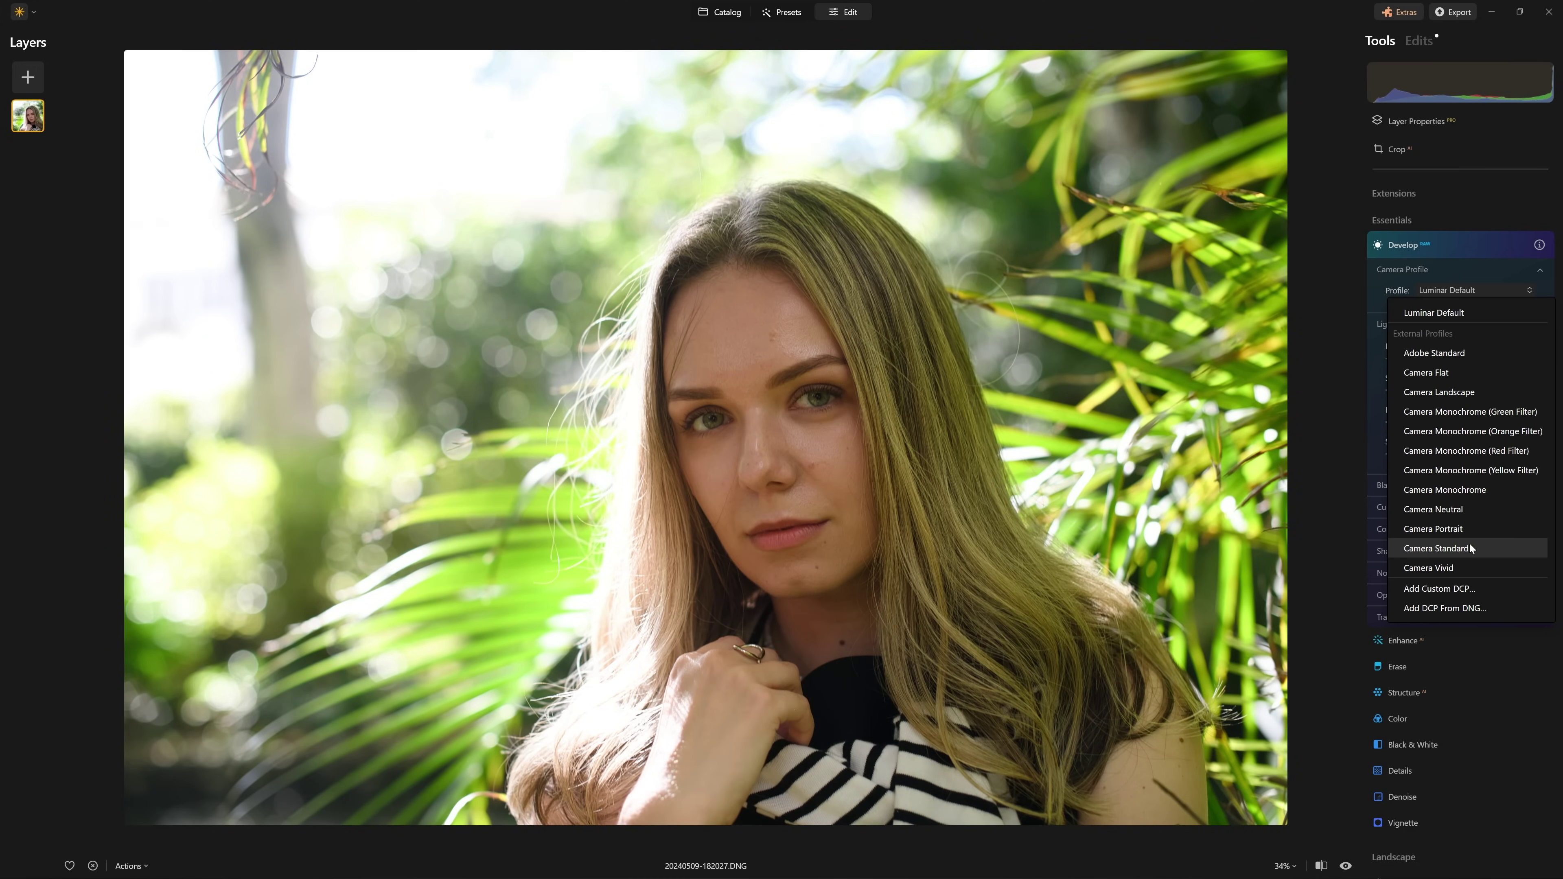
{"action": "left_click", "coordinate": [1471, 546]}
{"action": "left_click", "coordinate": [1468, 289]}
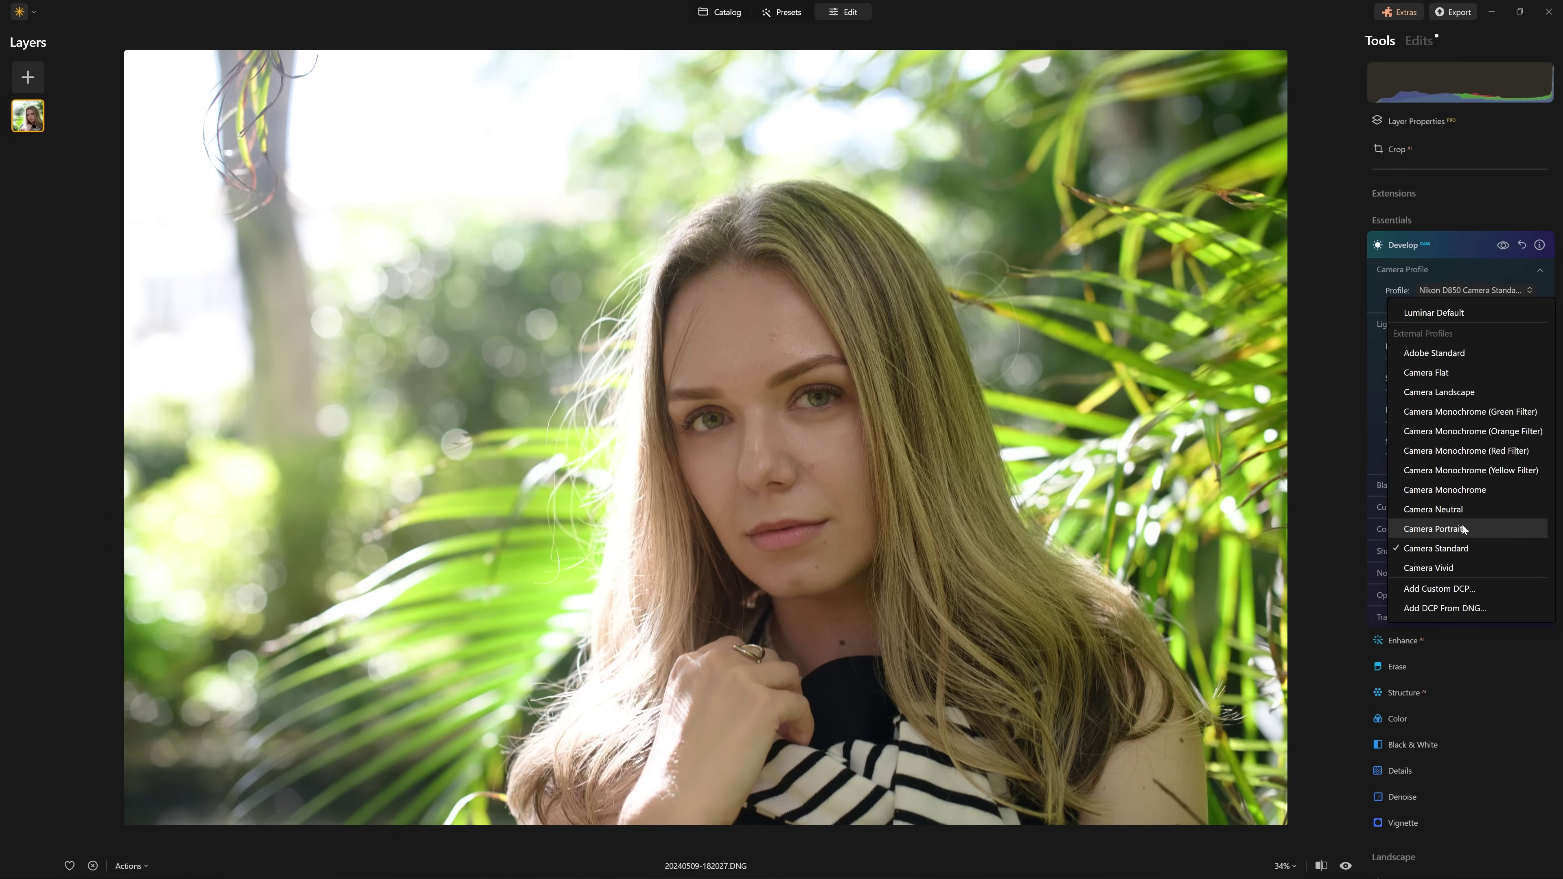
{"action": "left_click", "coordinate": [1462, 528]}
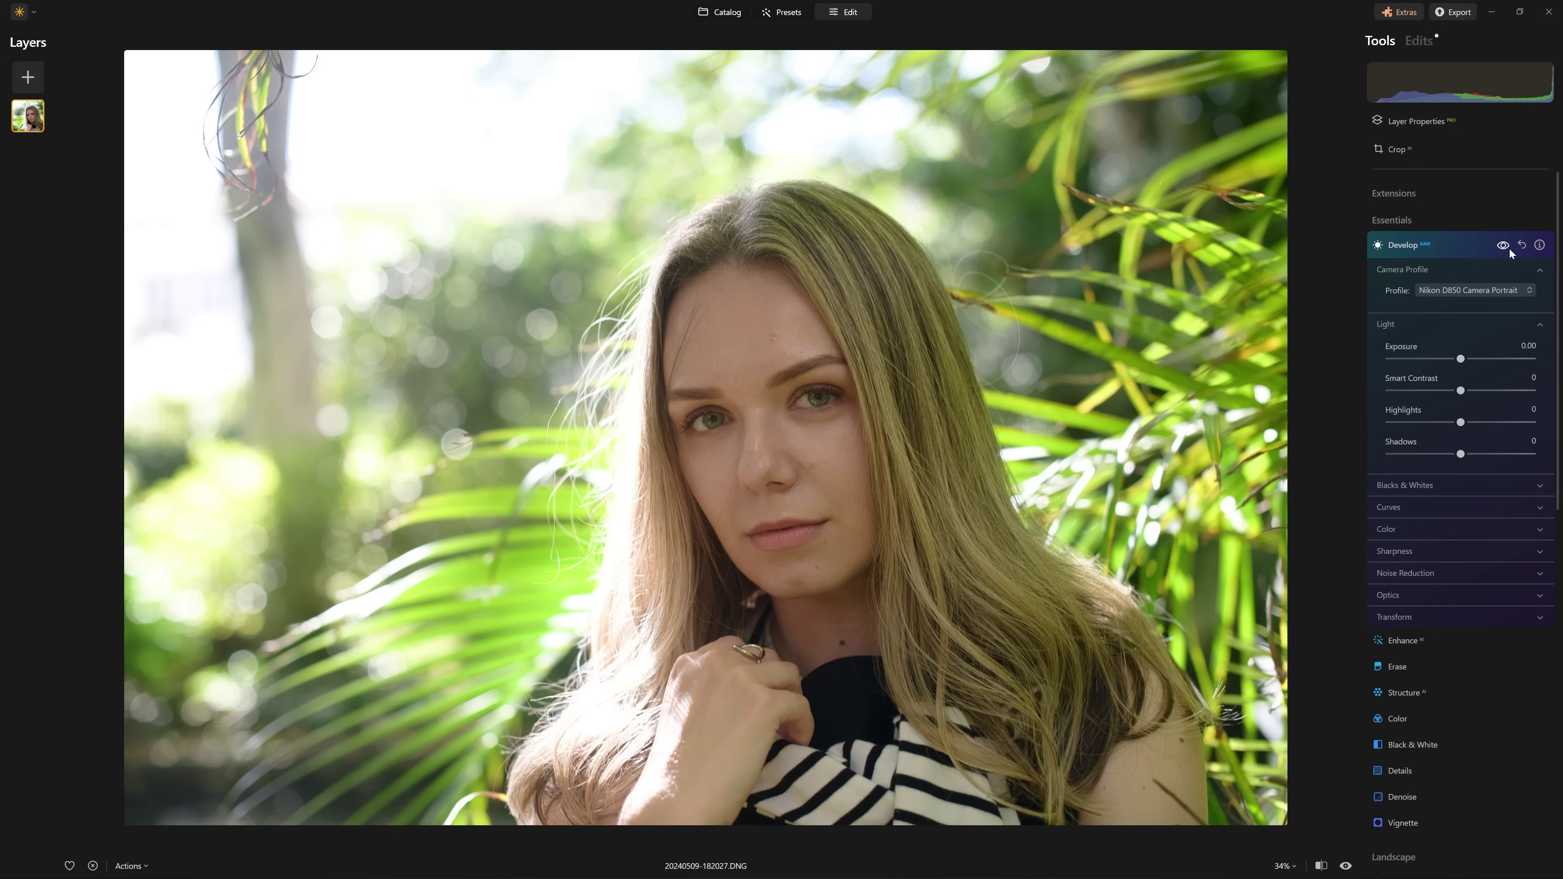
Compare the photo with and without the Develop adjustment to judge the effect of the camera profile
{"action": "left_click", "coordinate": [1508, 249]}
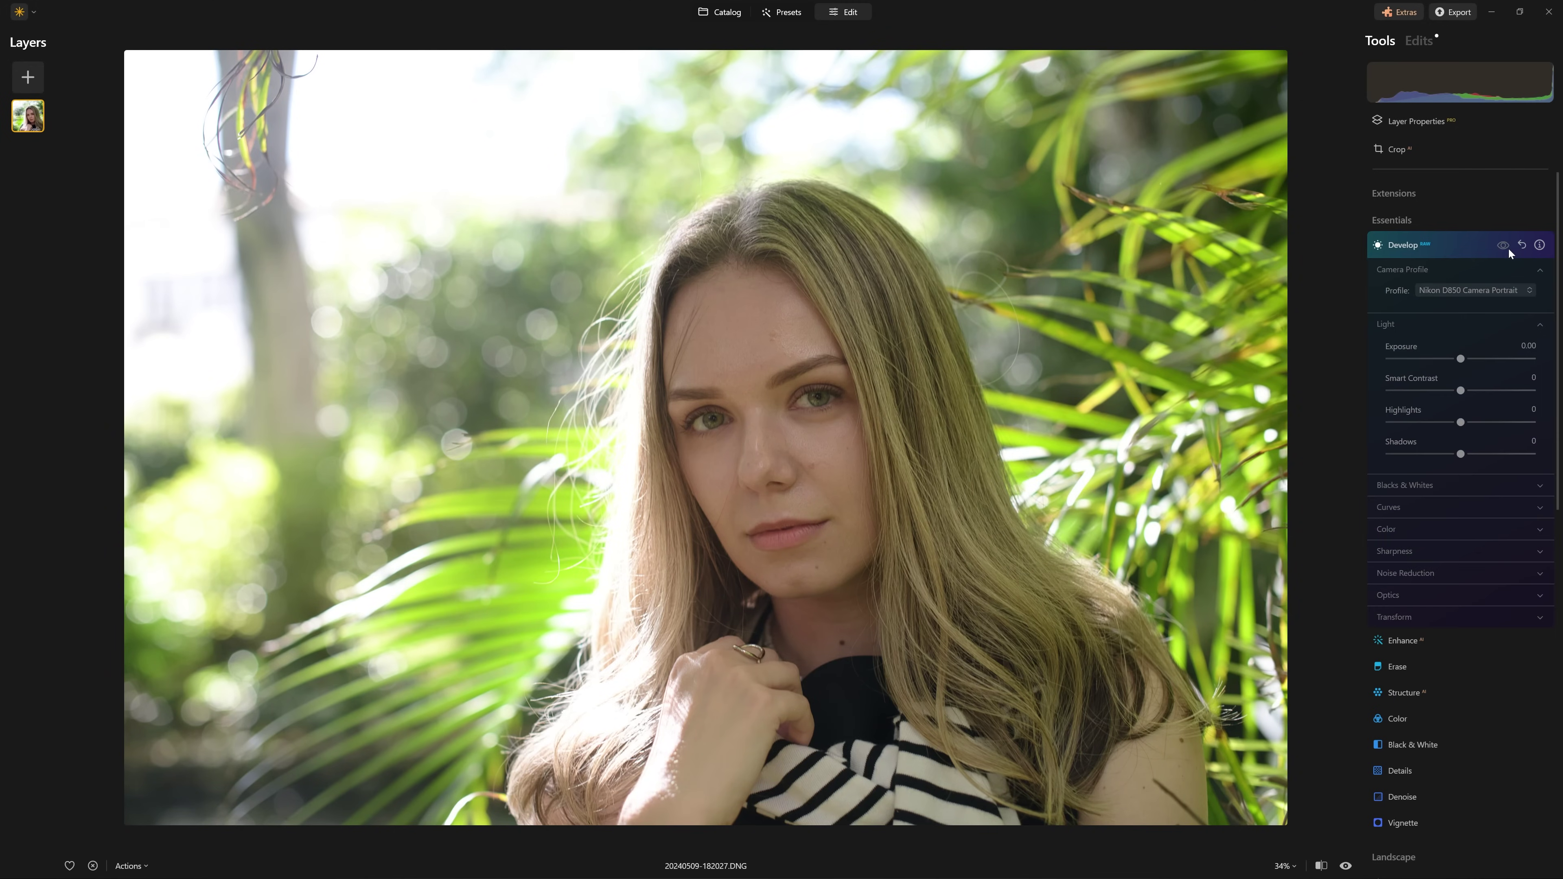
{"action": "left_click", "coordinate": [1507, 249]}
{"action": "left_click", "coordinate": [1507, 248]}
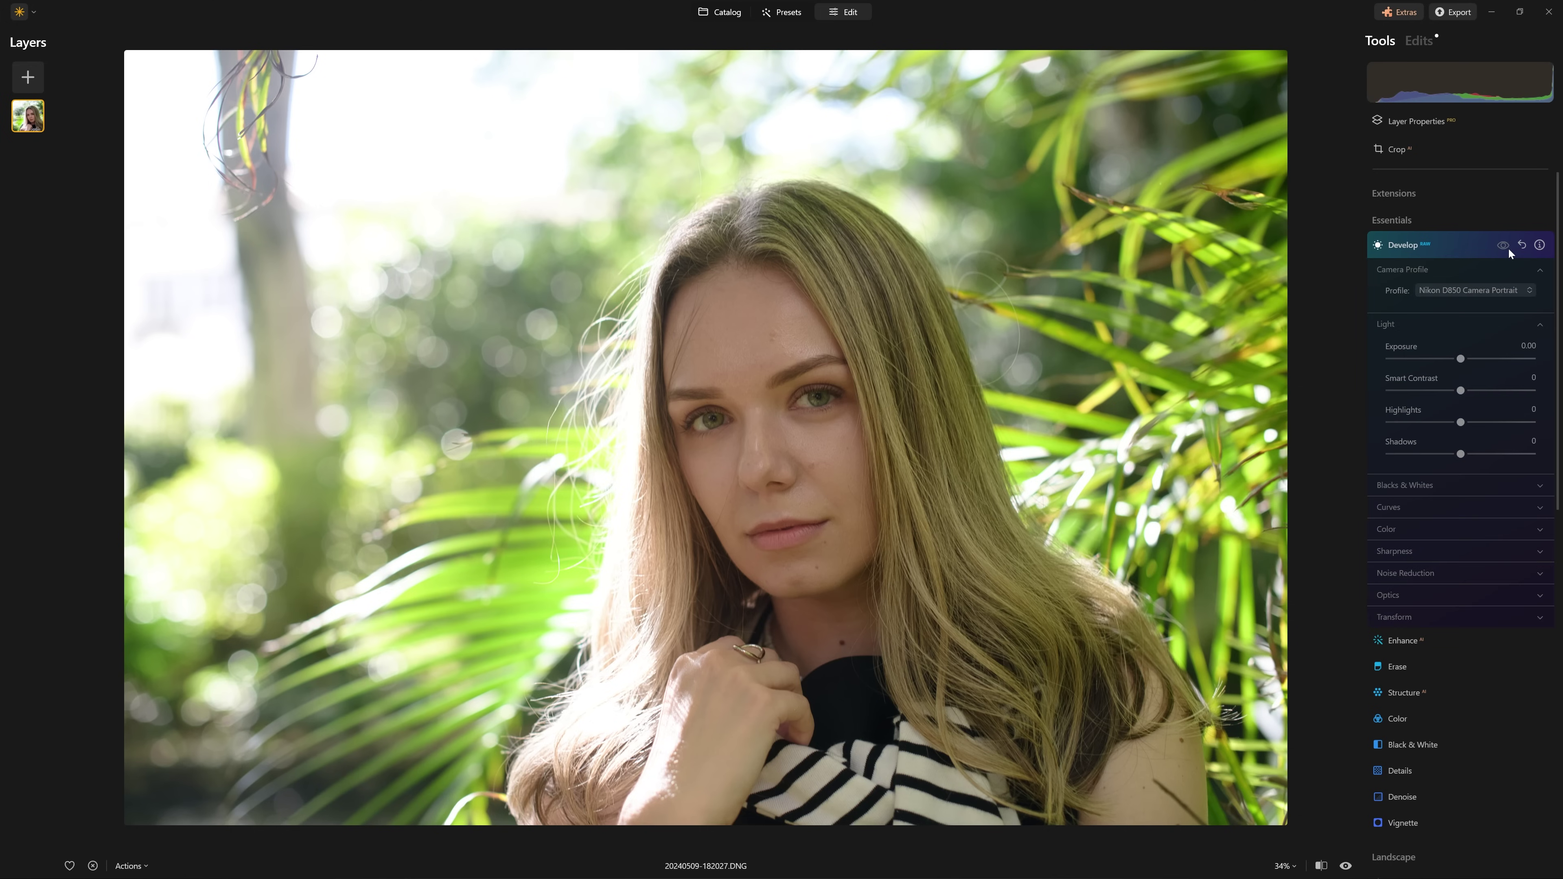
{"action": "left_click", "coordinate": [1506, 246]}
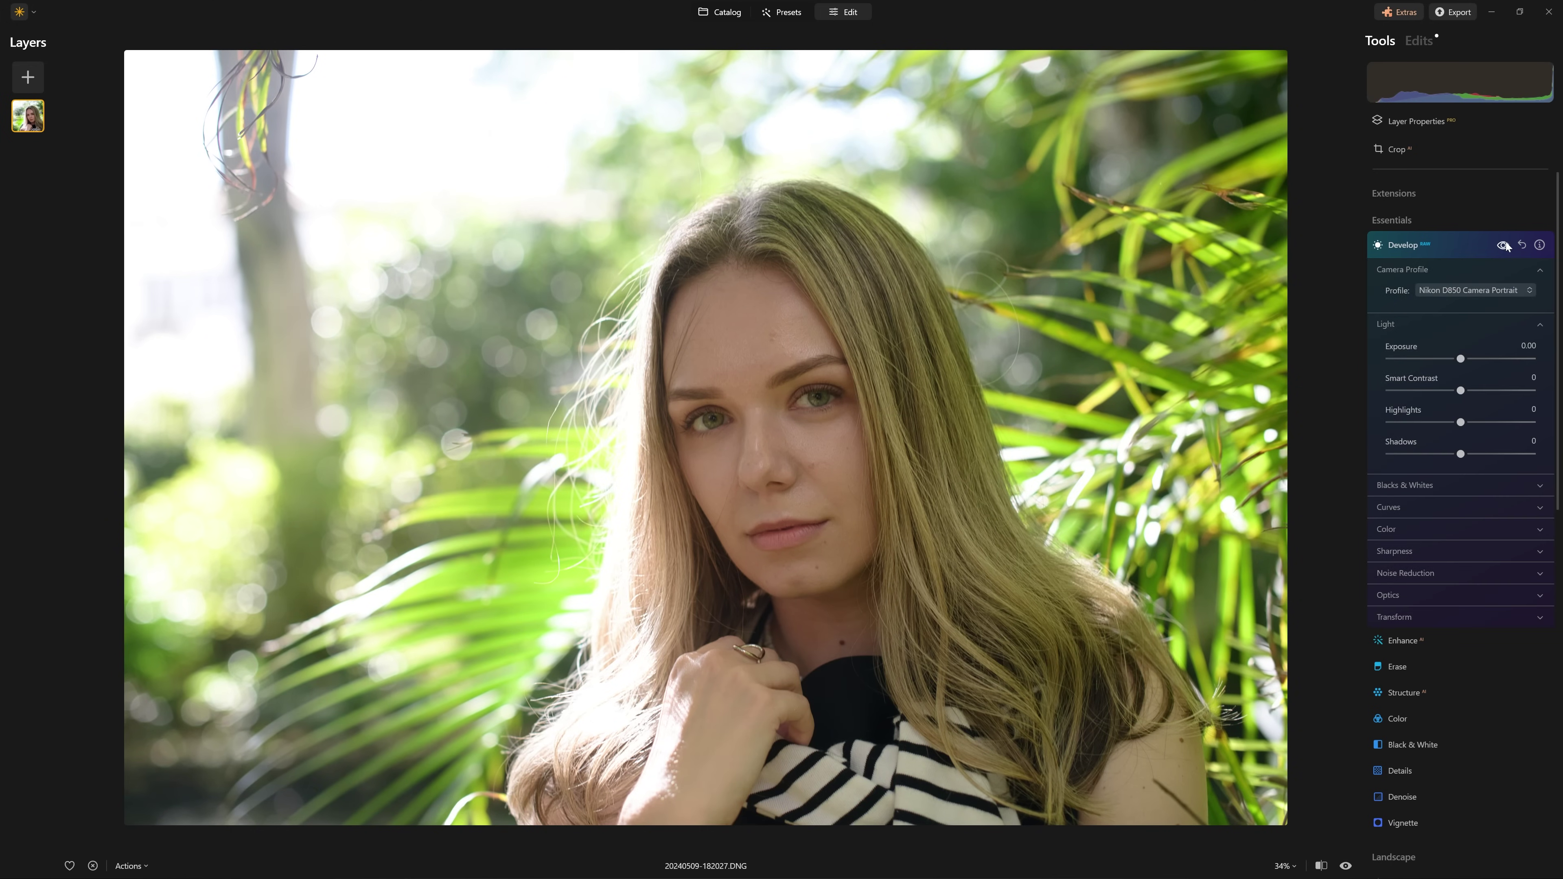
{"action": "left_click", "coordinate": [1505, 246]}
{"action": "left_click", "coordinate": [1506, 246]}
{"action": "left_click", "coordinate": [1506, 246]}
{"action": "left_click", "coordinate": [1506, 246]}
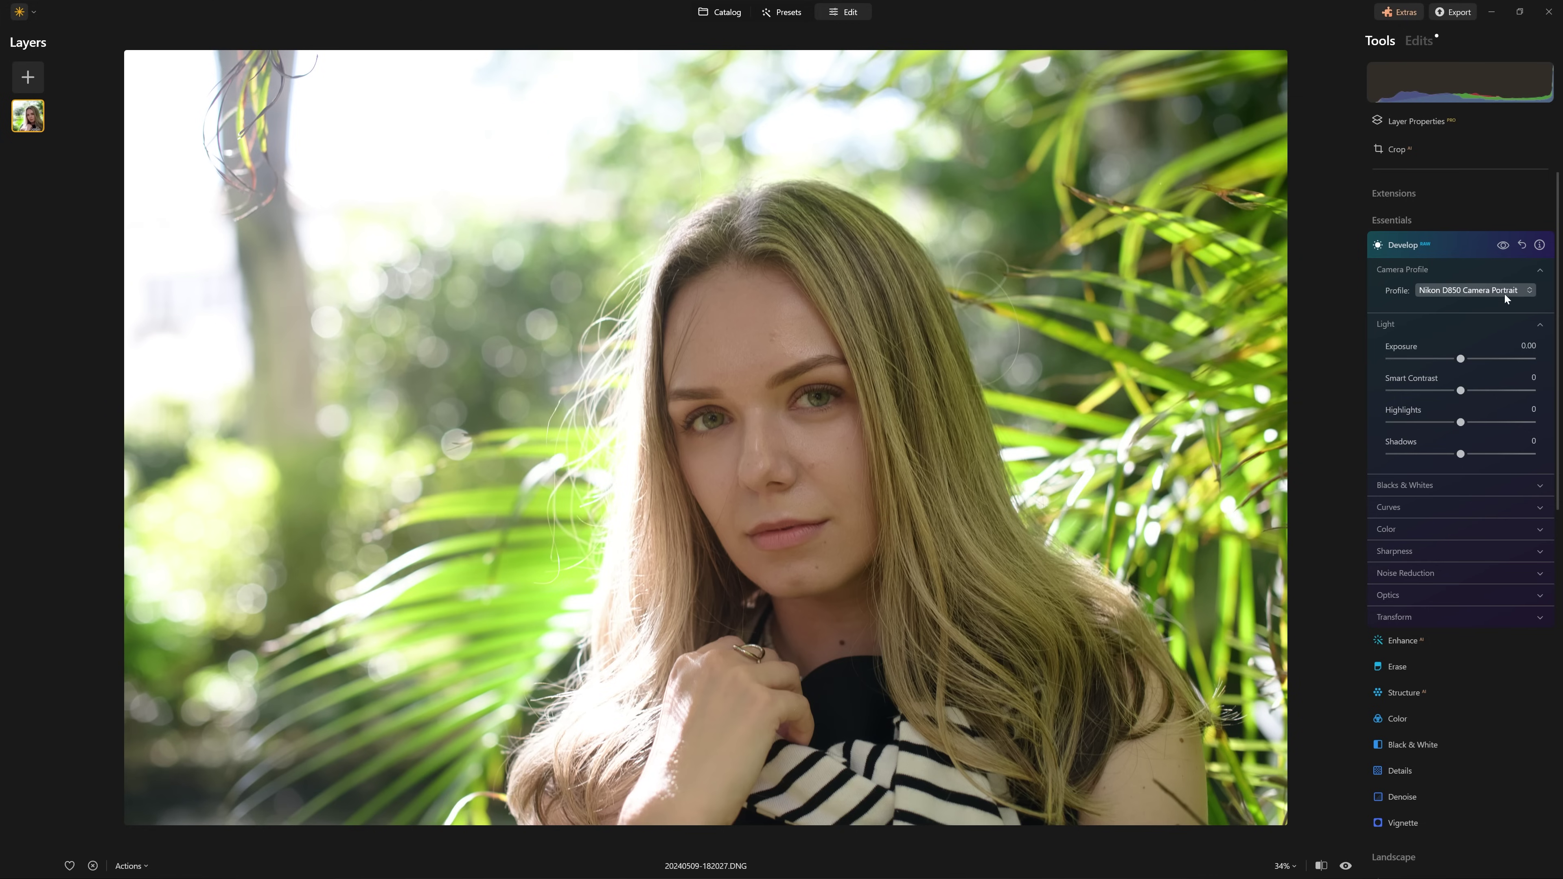
Set Smart Contrast to 28, Highlights to -100 and Whites to -29 in Develop, checking the result against the original
{"action": "left_click_drag", "start_coordinate": [1464, 392], "coordinate": [1469, 393]}
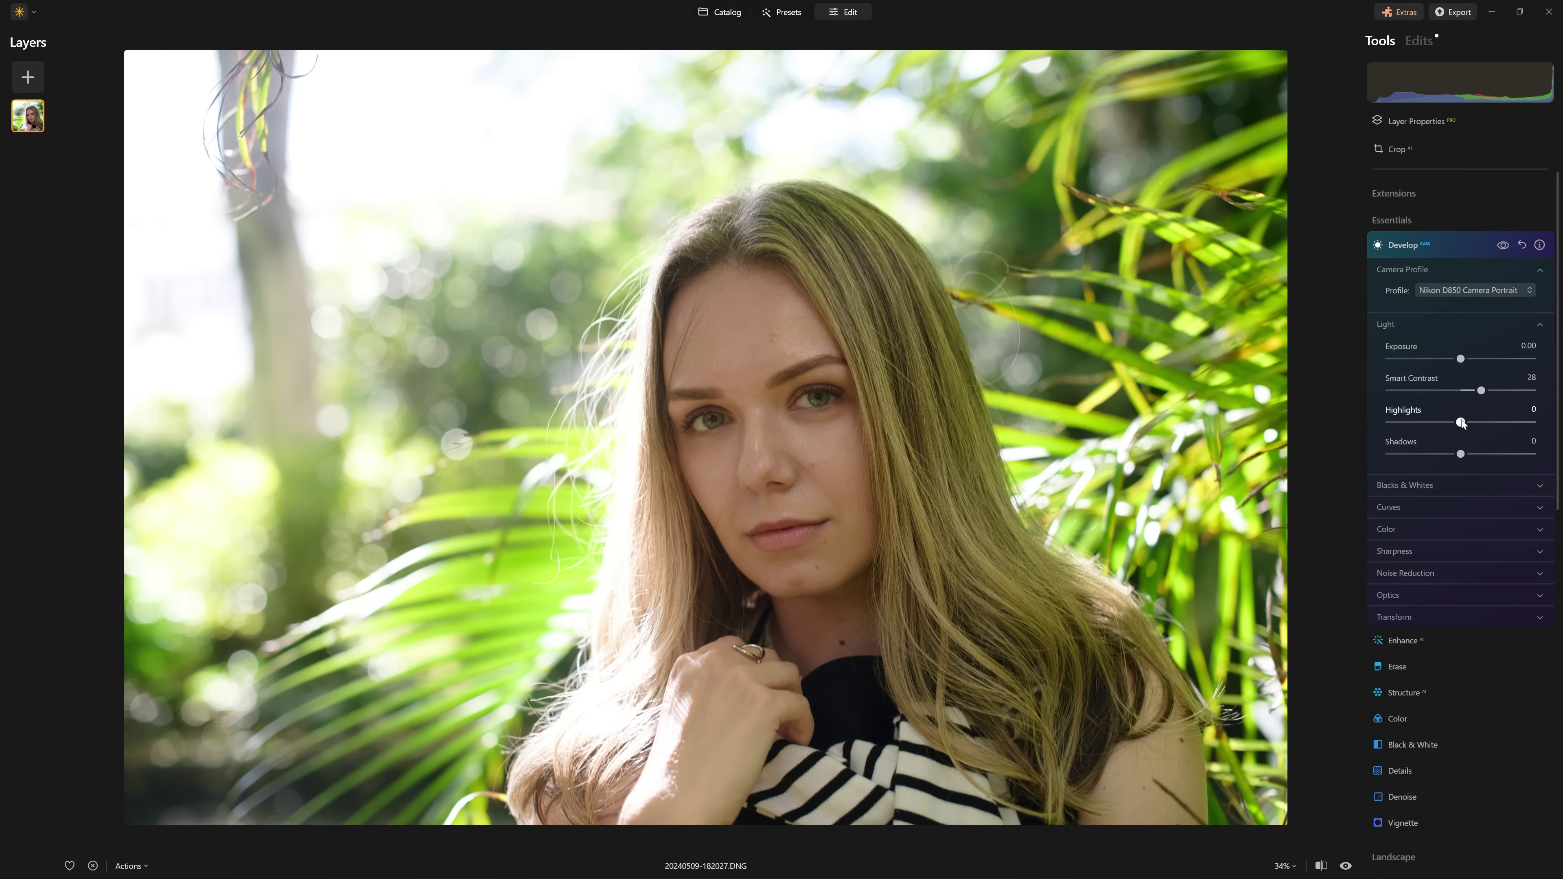
{"action": "left_click_drag", "start_coordinate": [1444, 424], "coordinate": [1366, 423]}
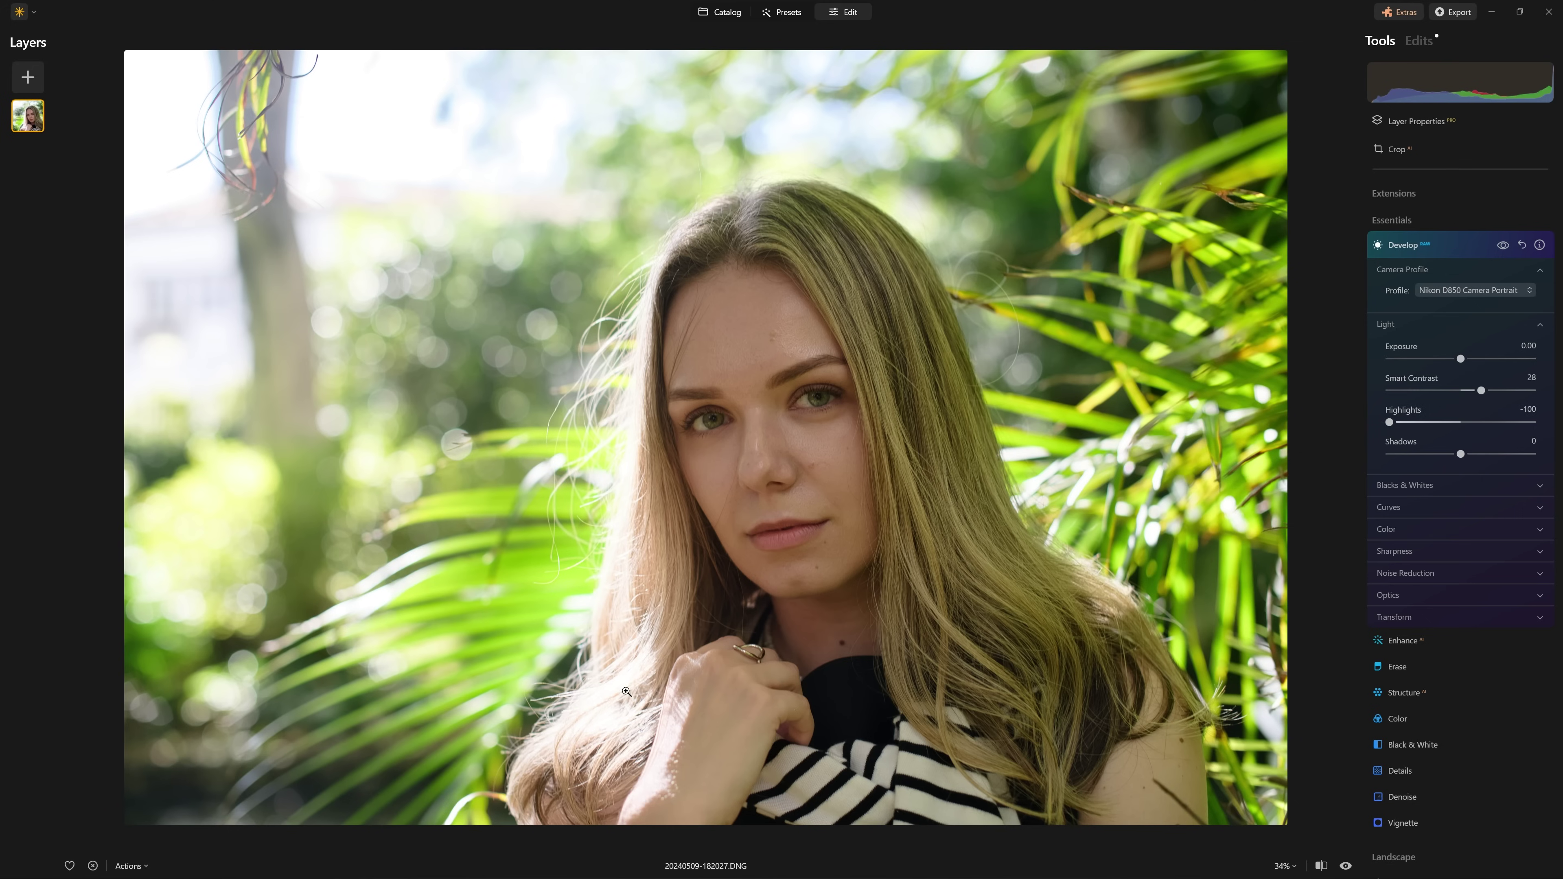
{"action": "left_click", "coordinate": [1446, 492]}
{"action": "left_click_drag", "start_coordinate": [1452, 523], "coordinate": [1441, 521]}
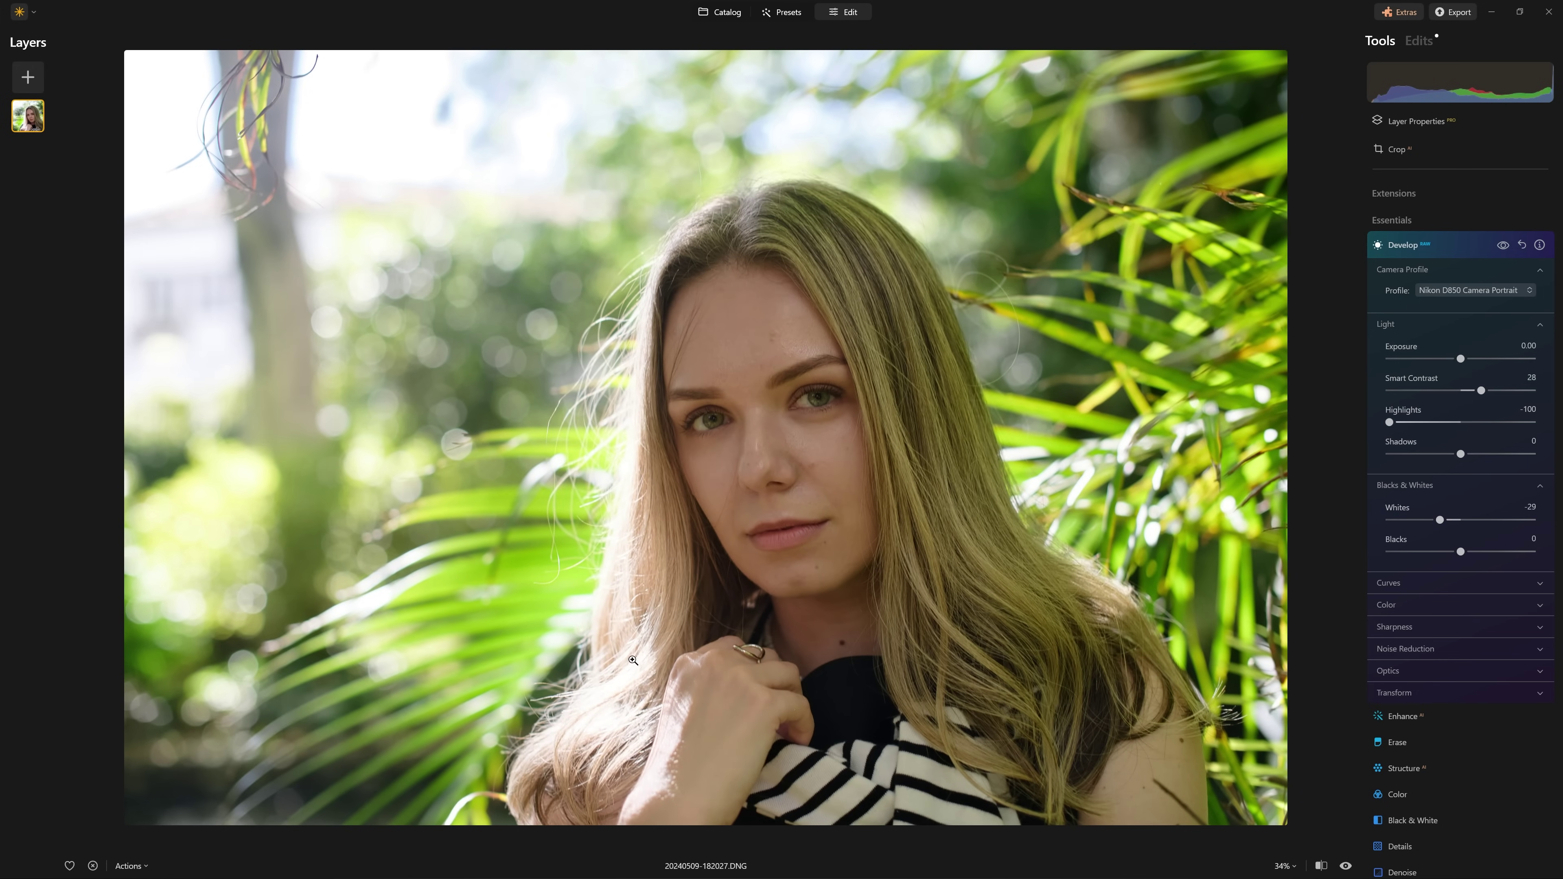
{"action": "left_click", "coordinate": [1503, 246]}
{"action": "left_click", "coordinate": [1504, 247]}
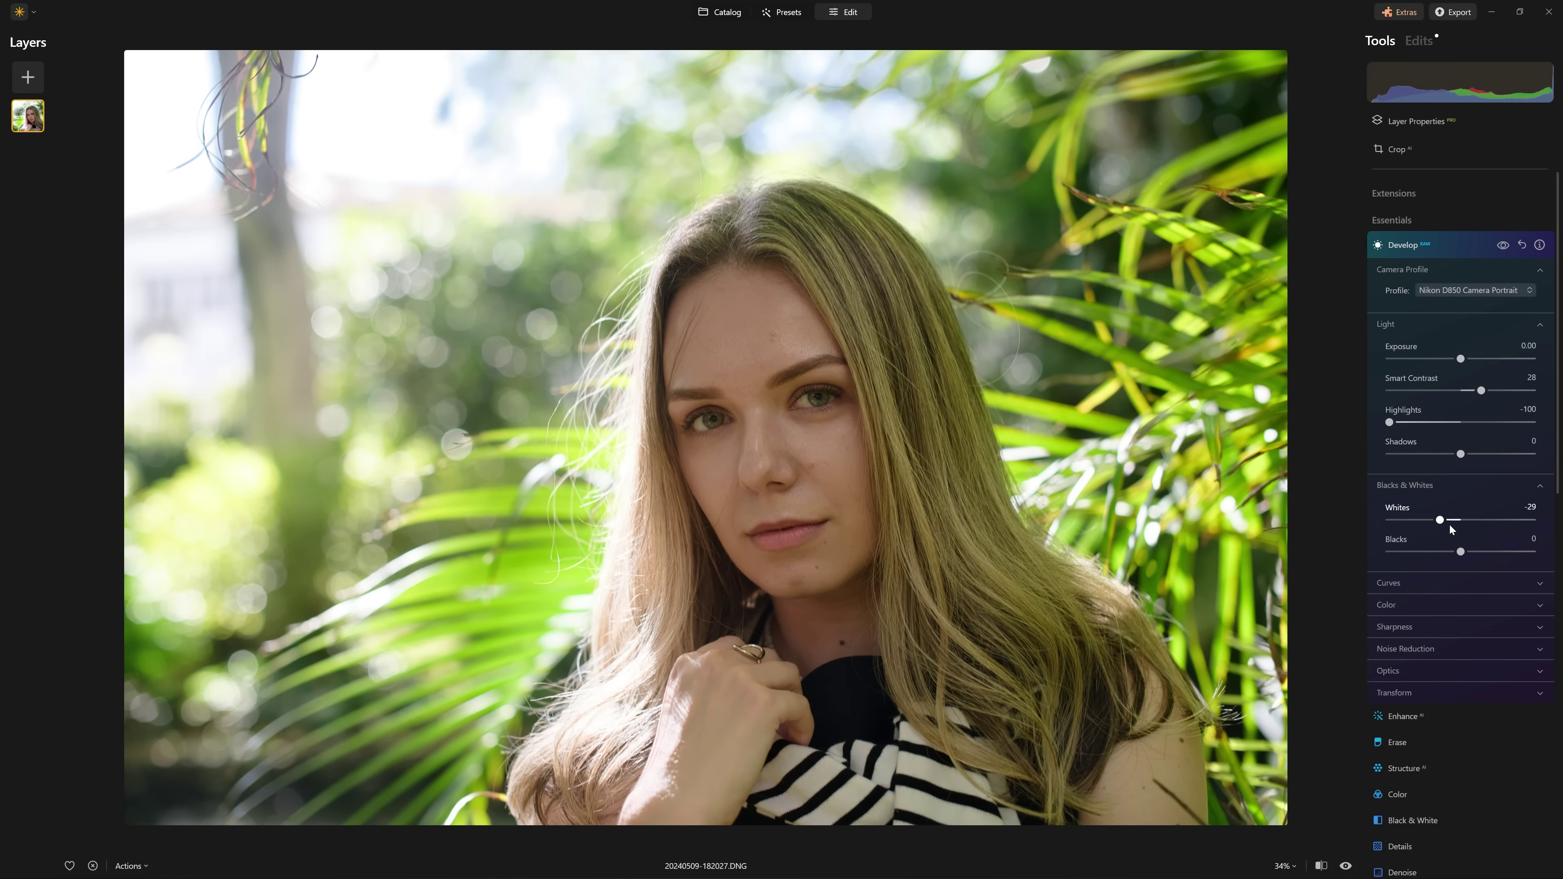
Brighten the midtones with the Develop tone curve, add control points in the highlights and shadows, and compare with the original
{"action": "left_click", "coordinate": [1450, 584]}
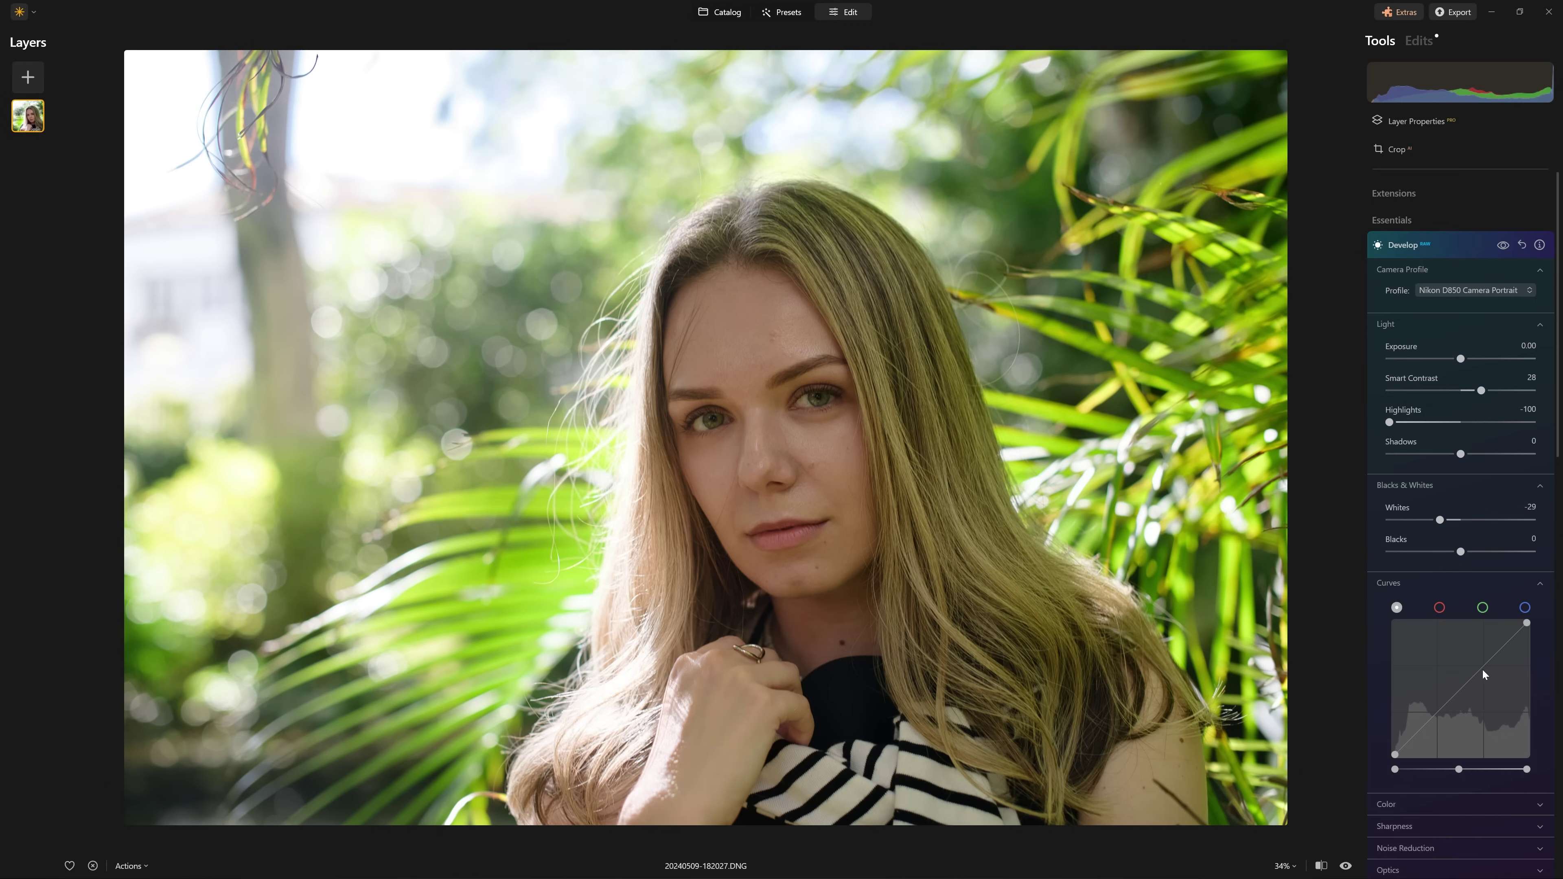
{"action": "left_click_drag", "start_coordinate": [1474, 677], "coordinate": [1471, 665]}
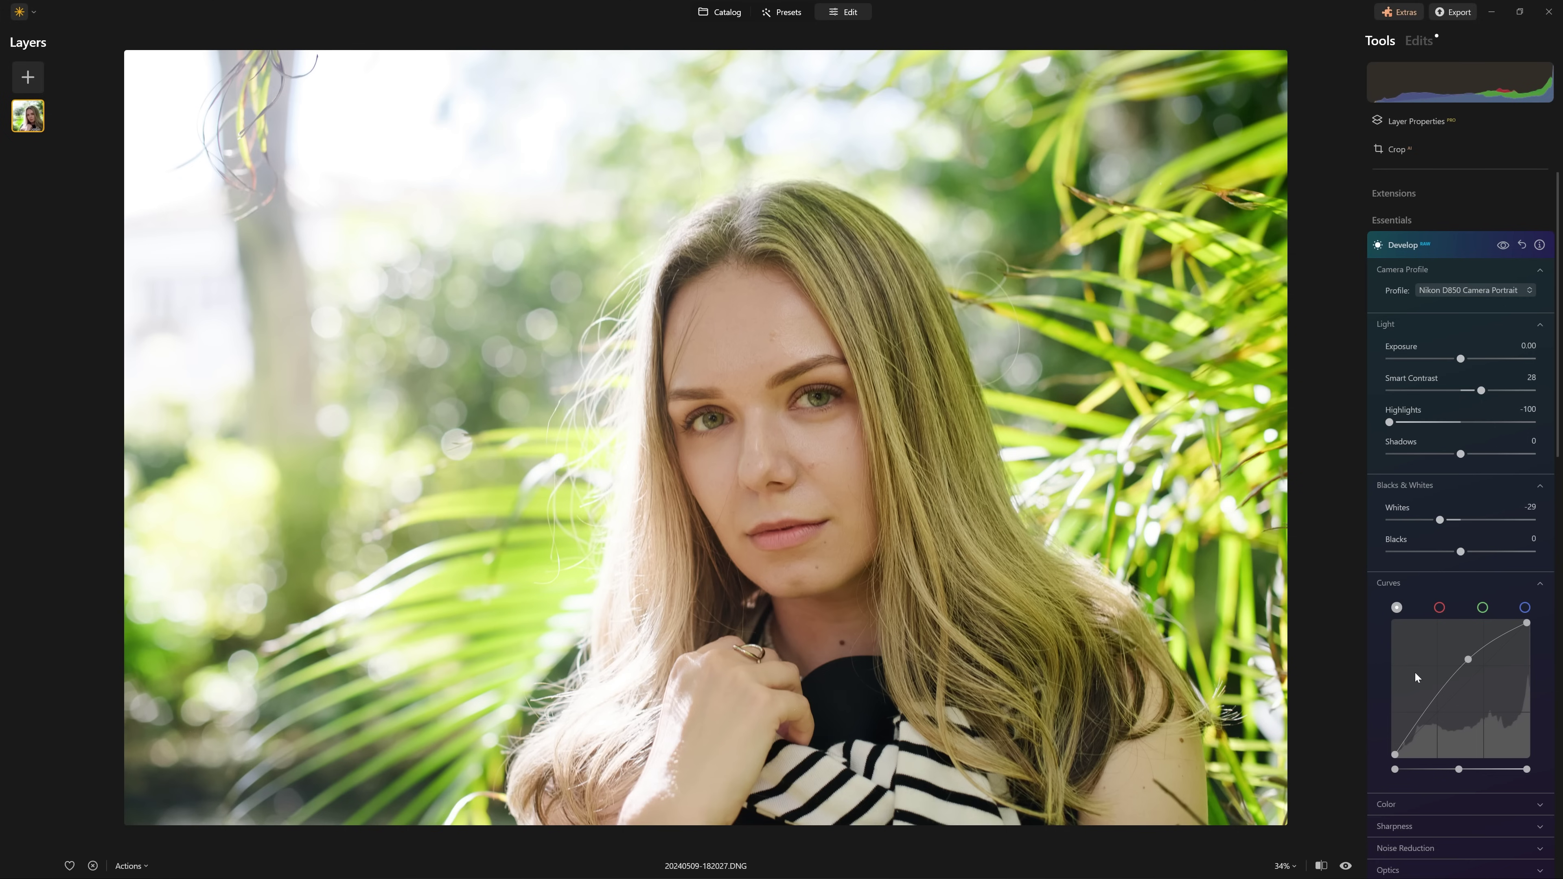
{"action": "left_click_drag", "start_coordinate": [1469, 661], "coordinate": [1473, 663]}
{"action": "left_click", "coordinate": [1498, 641]}
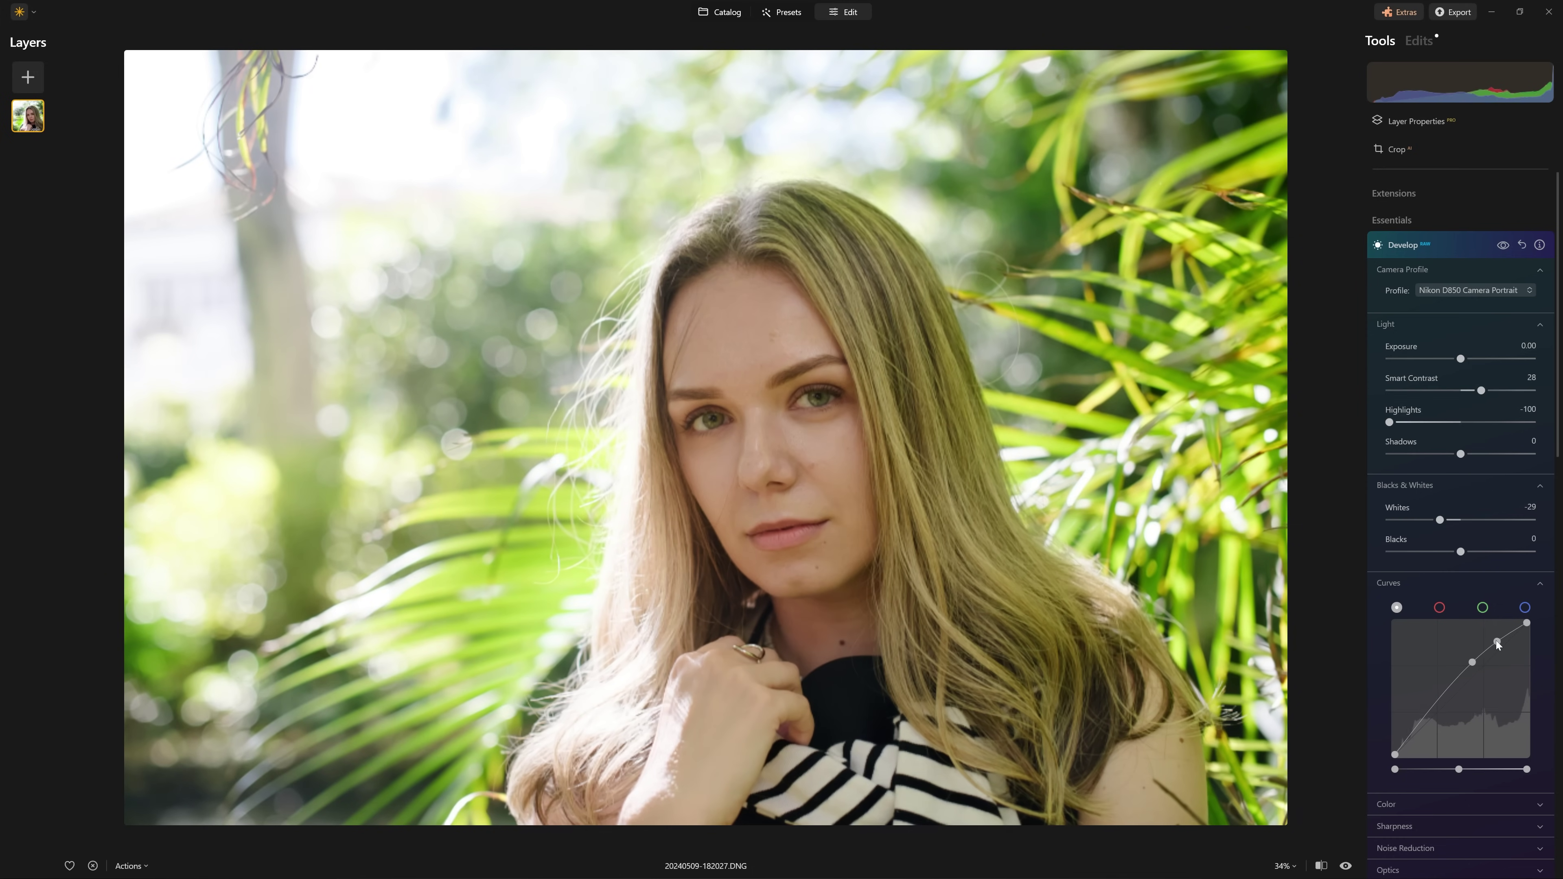
{"action": "left_click_drag", "start_coordinate": [1498, 644], "coordinate": [1497, 643]}
{"action": "left_click", "coordinate": [1419, 729]}
{"action": "left_click_drag", "start_coordinate": [1420, 731], "coordinate": [1419, 731]}
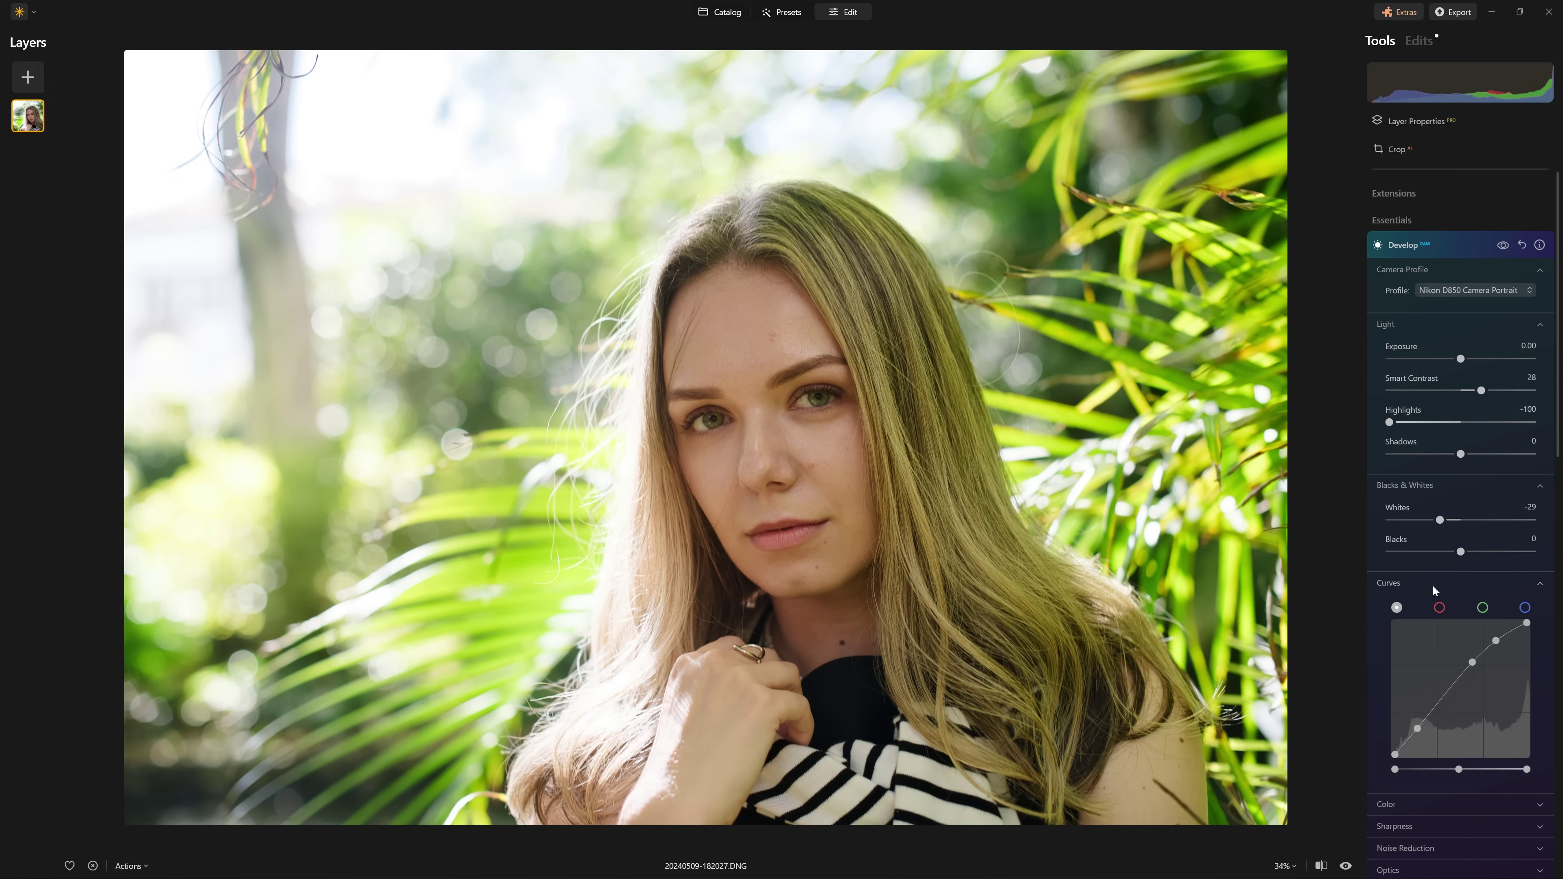
{"action": "left_click", "coordinate": [1502, 249]}
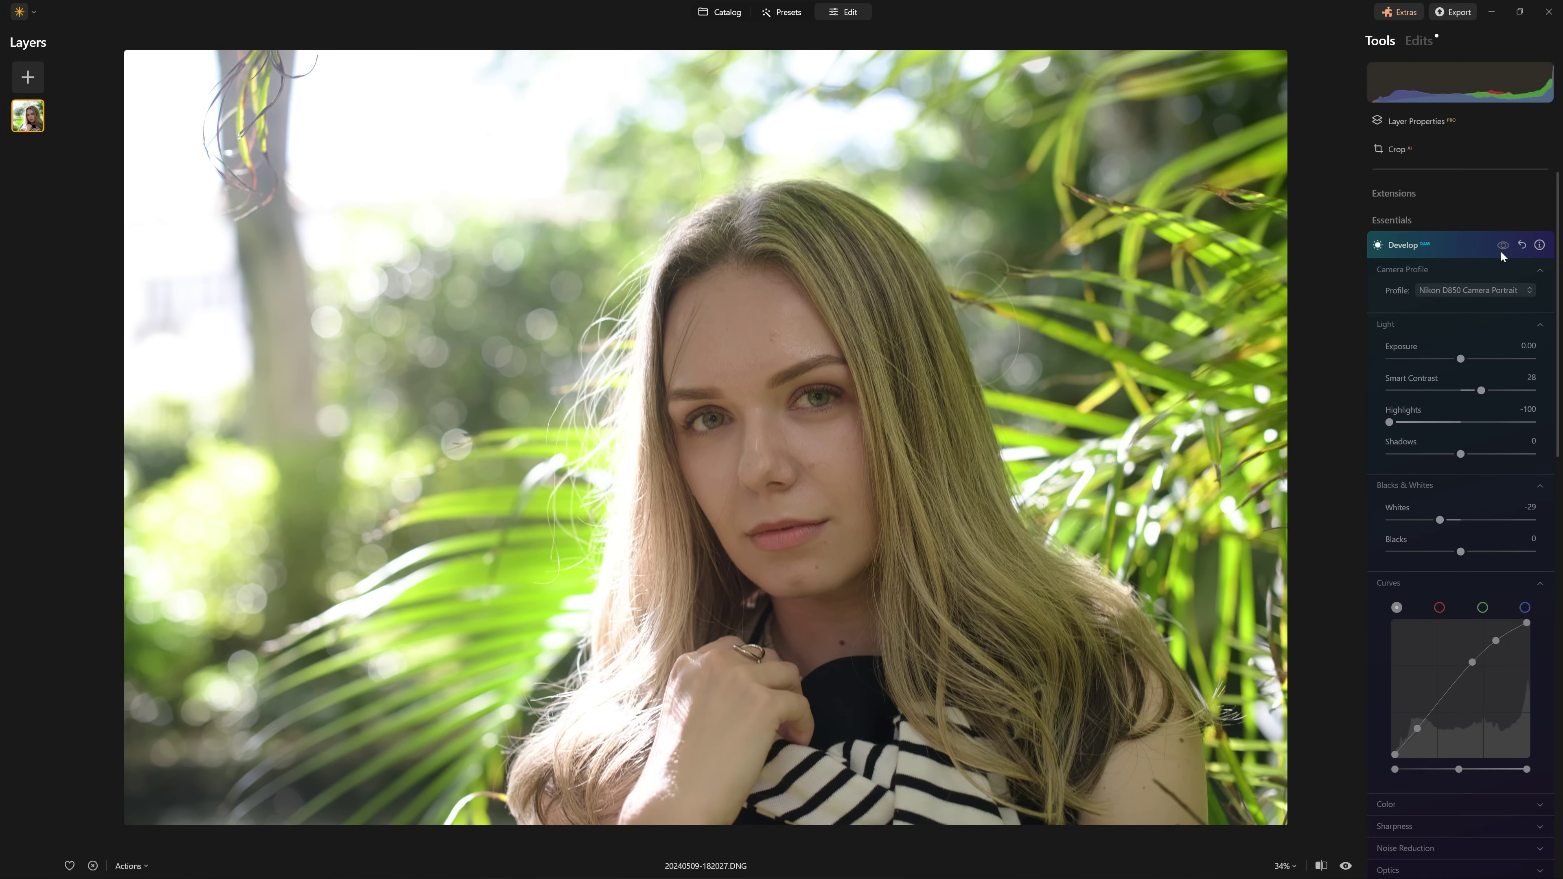
{"action": "left_click", "coordinate": [1502, 246]}
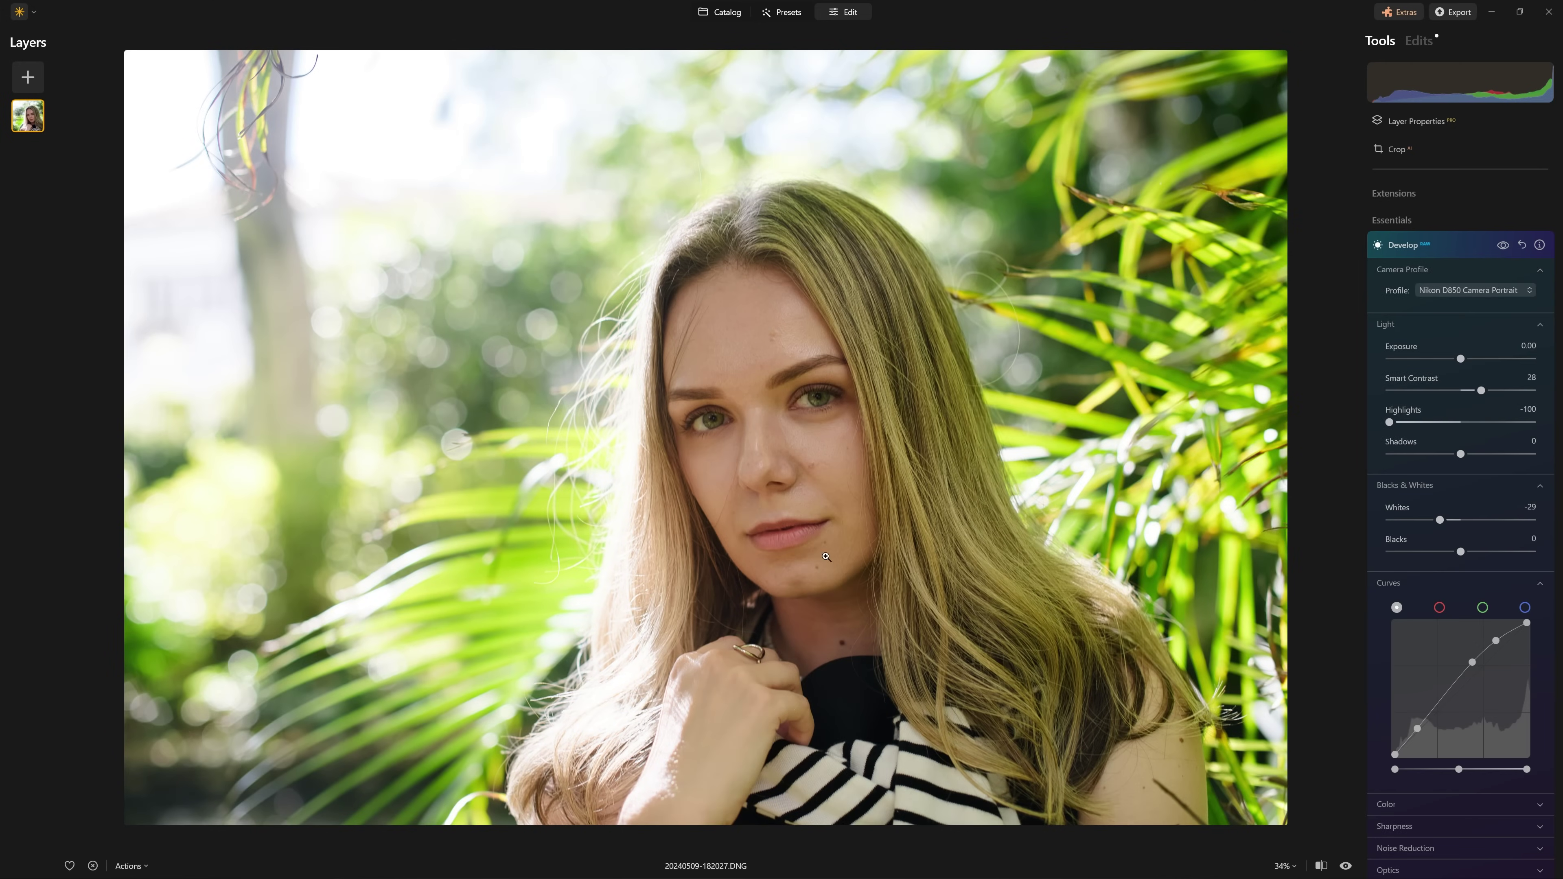
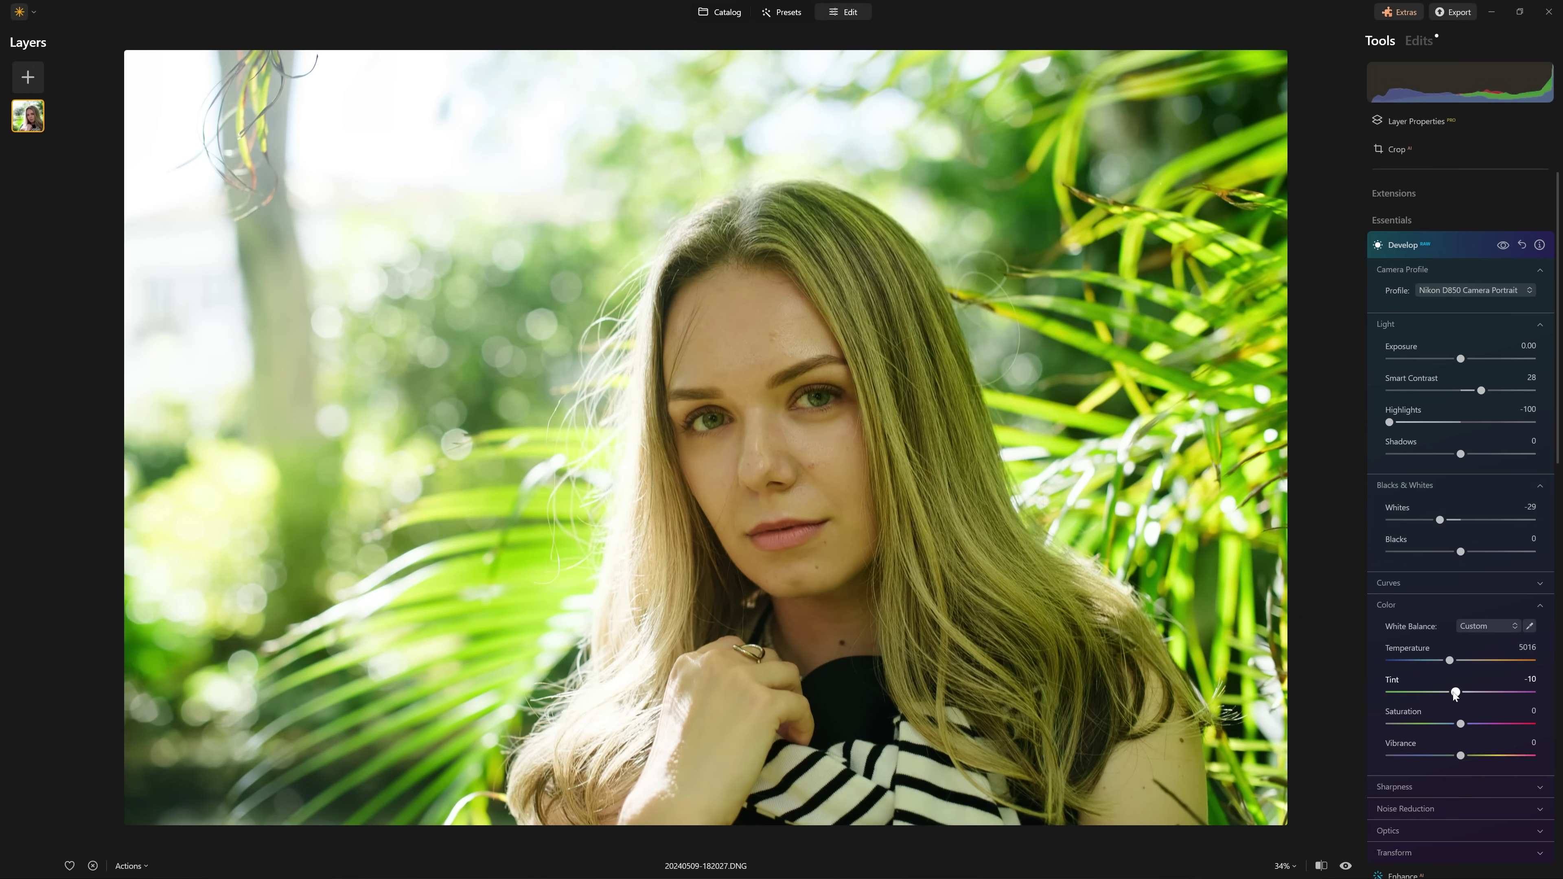
Set the white balance Tint to 20 in Develop
{"action": "left_click_drag", "start_coordinate": [1456, 695], "coordinate": [1467, 699]}
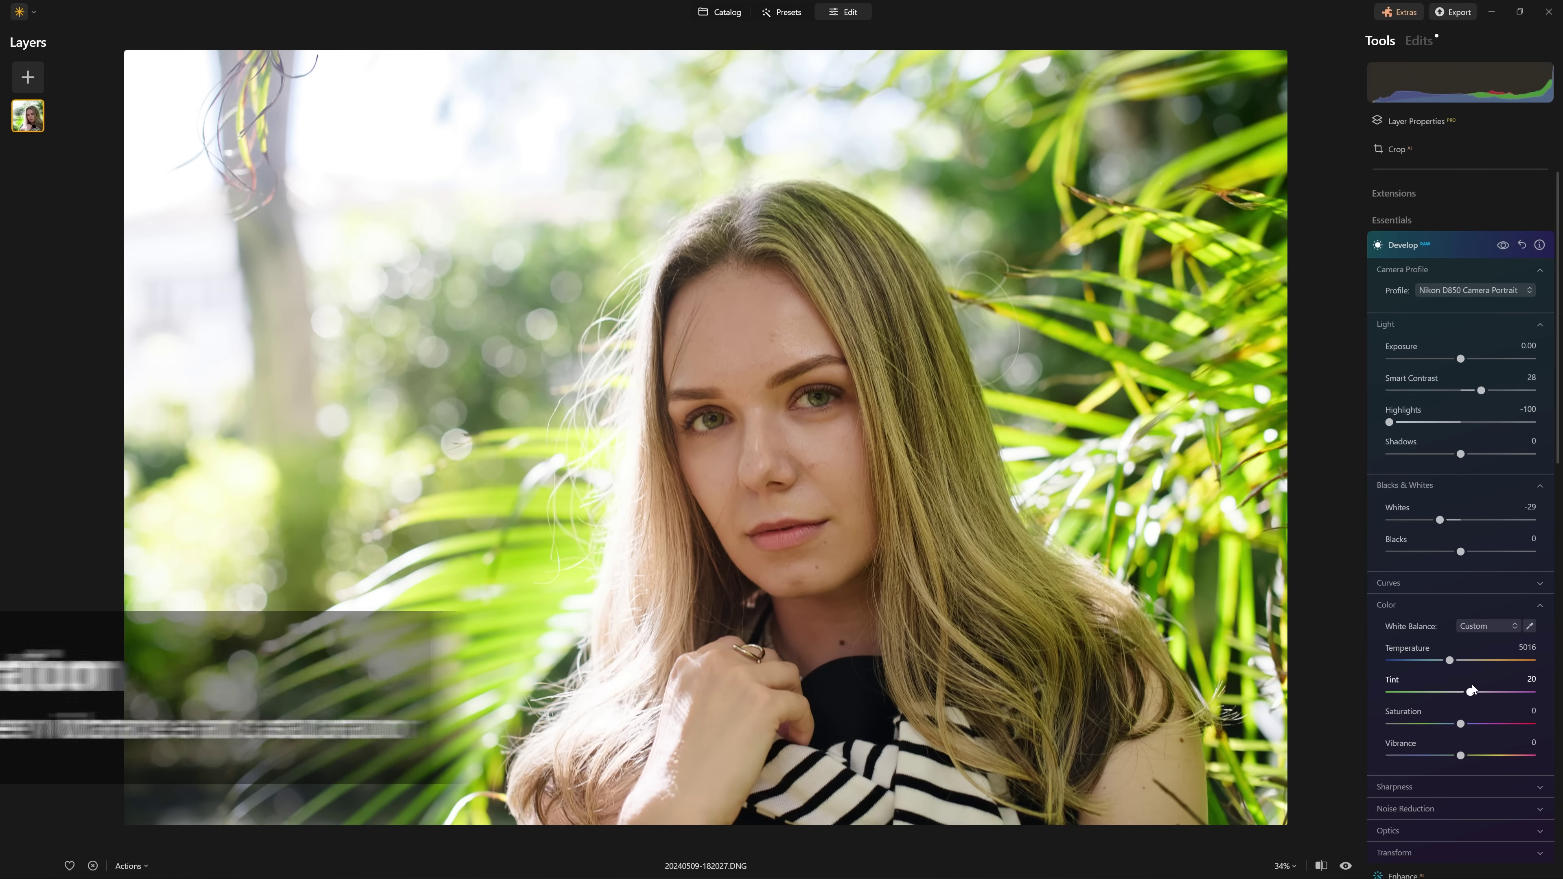
Try maximum Saturation and maximum Vibrance separately on the photo, resetting each to 0
{"action": "left_click_drag", "start_coordinate": [1477, 730], "coordinate": [1535, 726]}
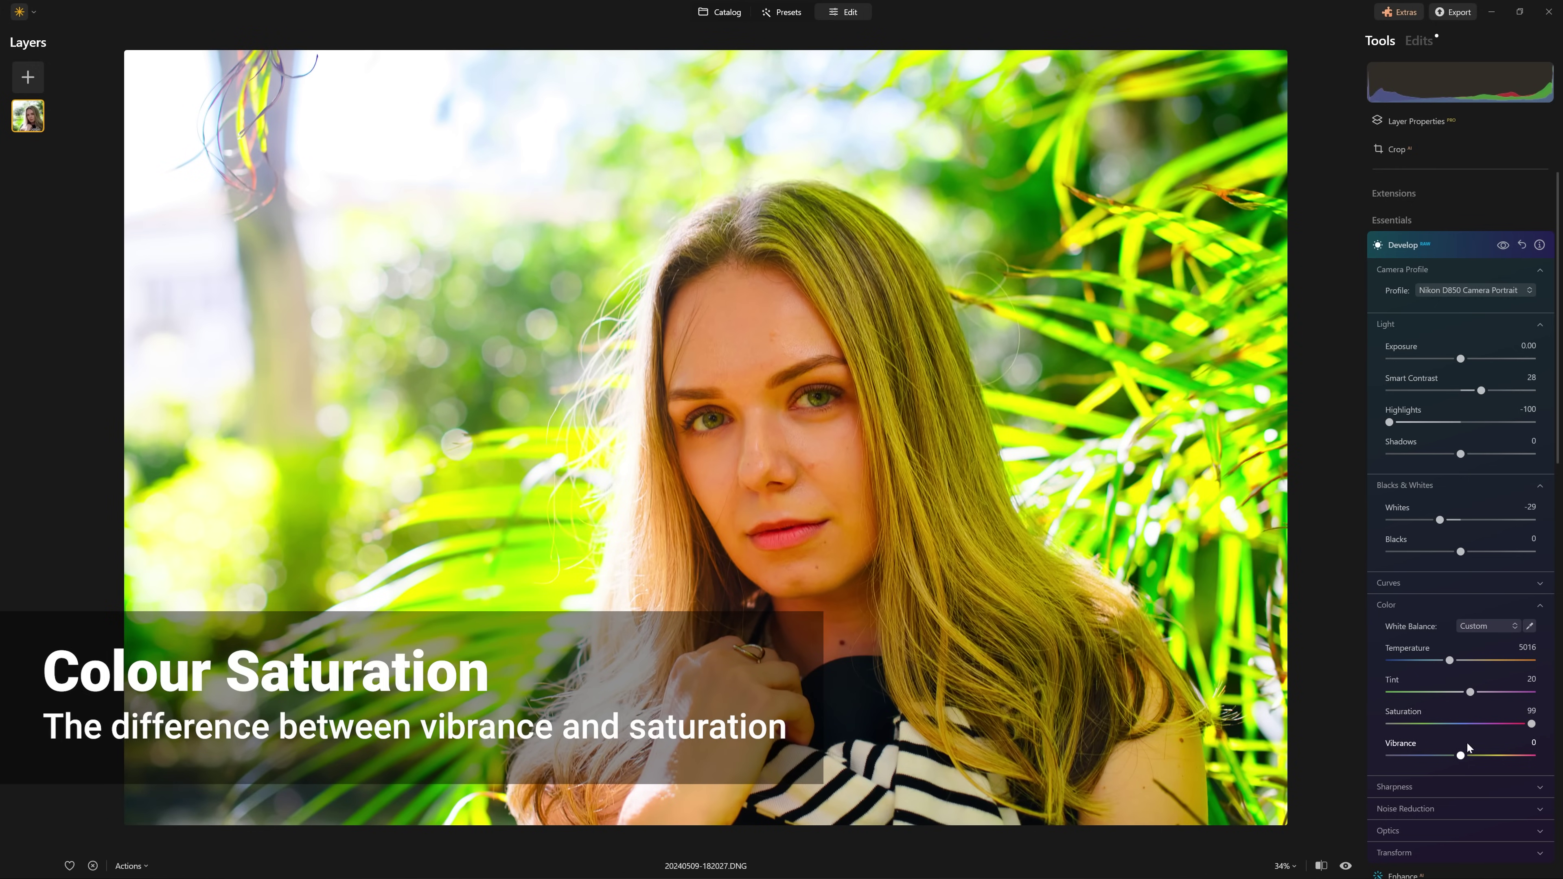
{"action": "double_click", "coordinate": [1533, 725]}
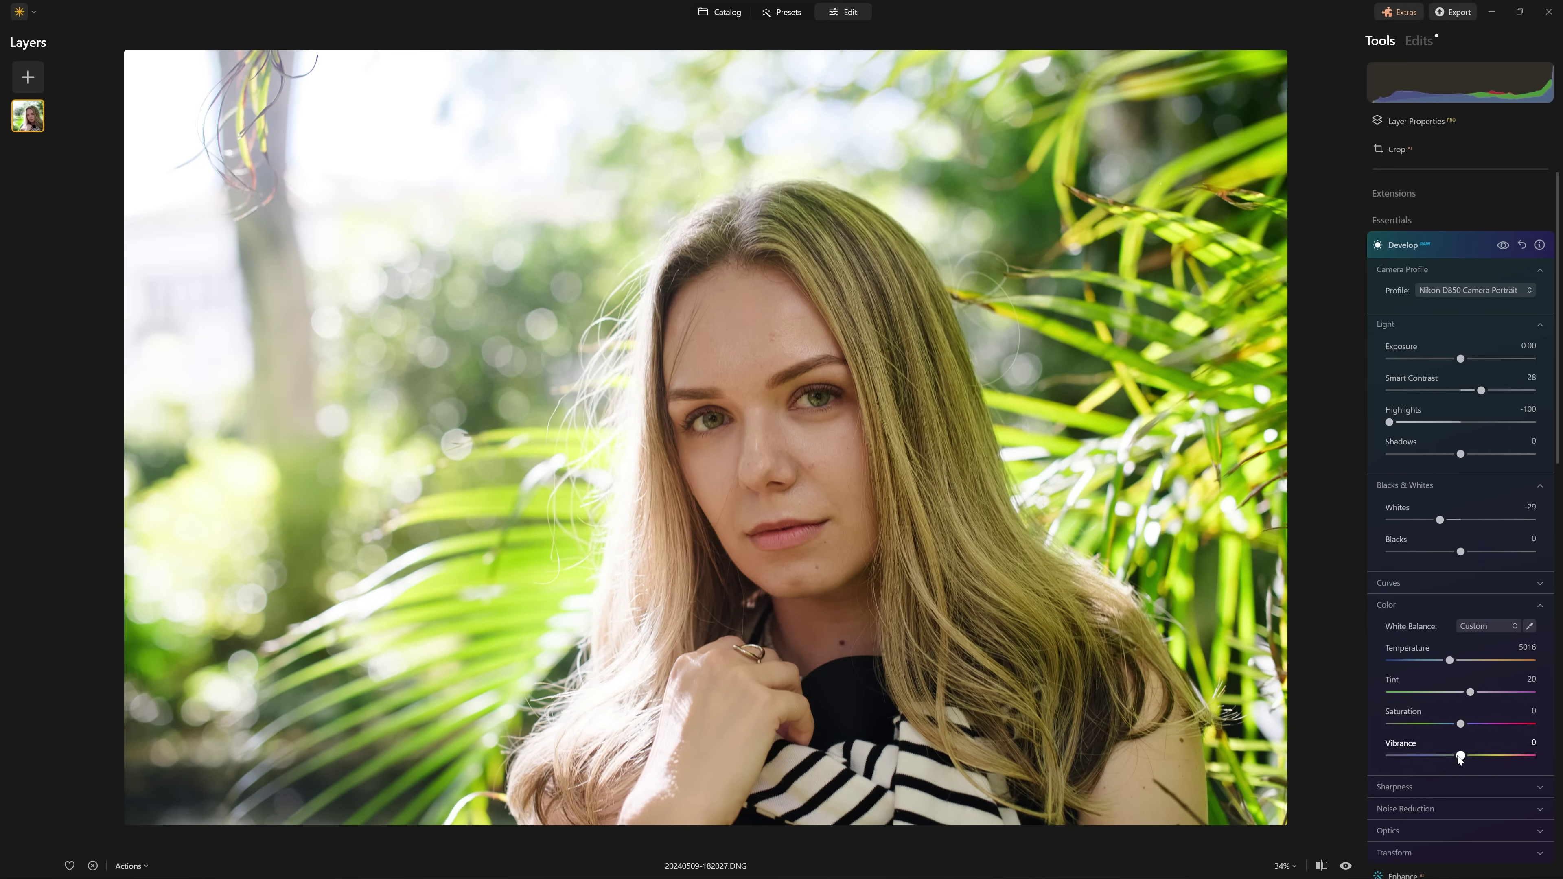
{"action": "left_click_drag", "start_coordinate": [1461, 756], "coordinate": [1531, 758]}
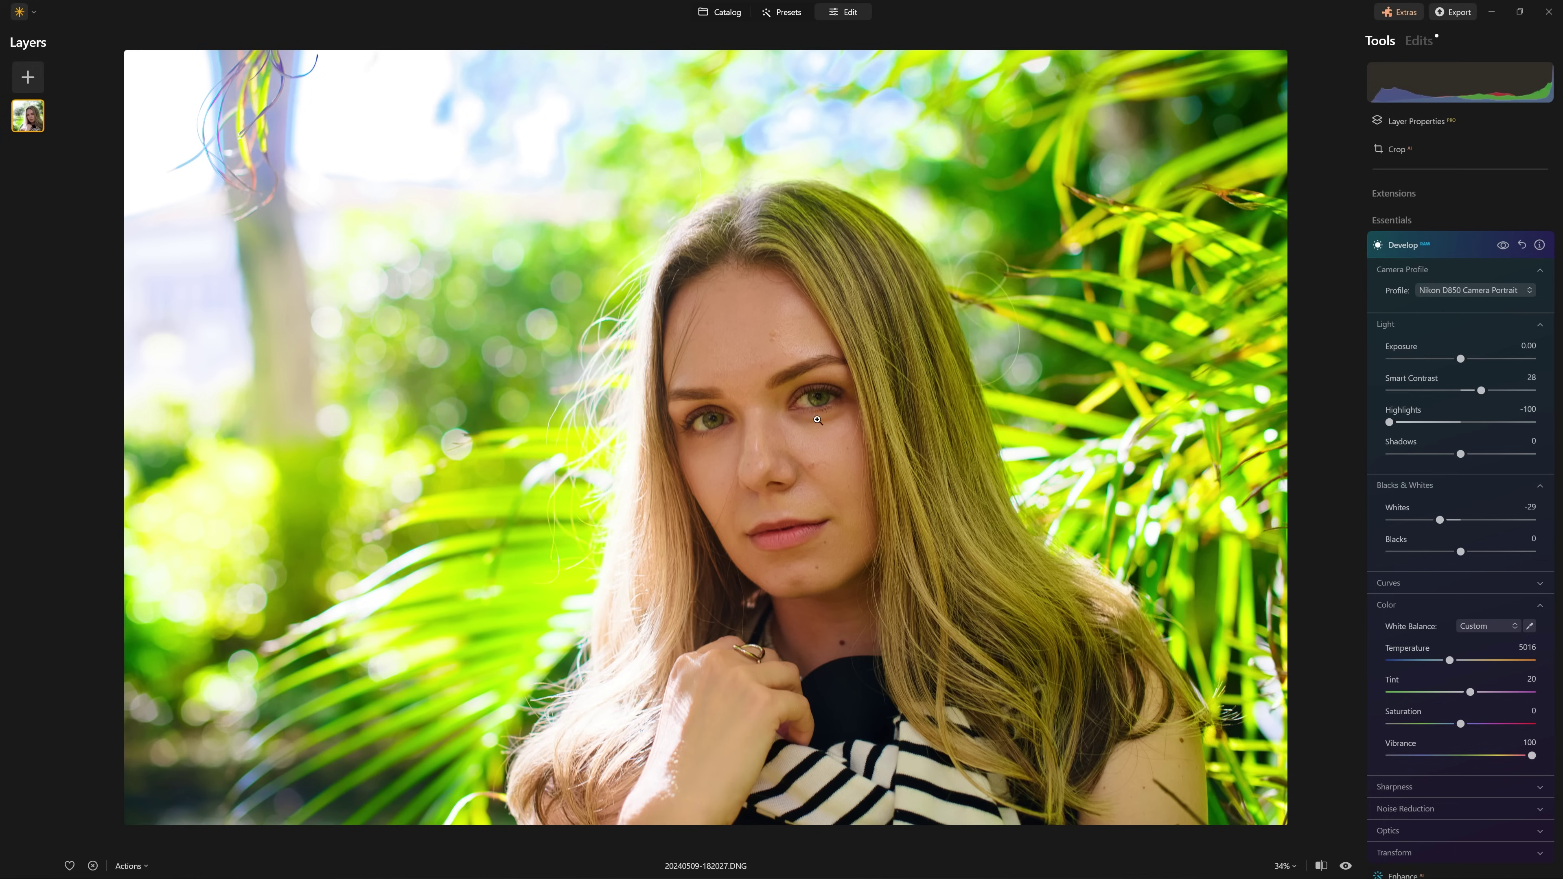
{"action": "double_click", "coordinate": [1532, 756]}
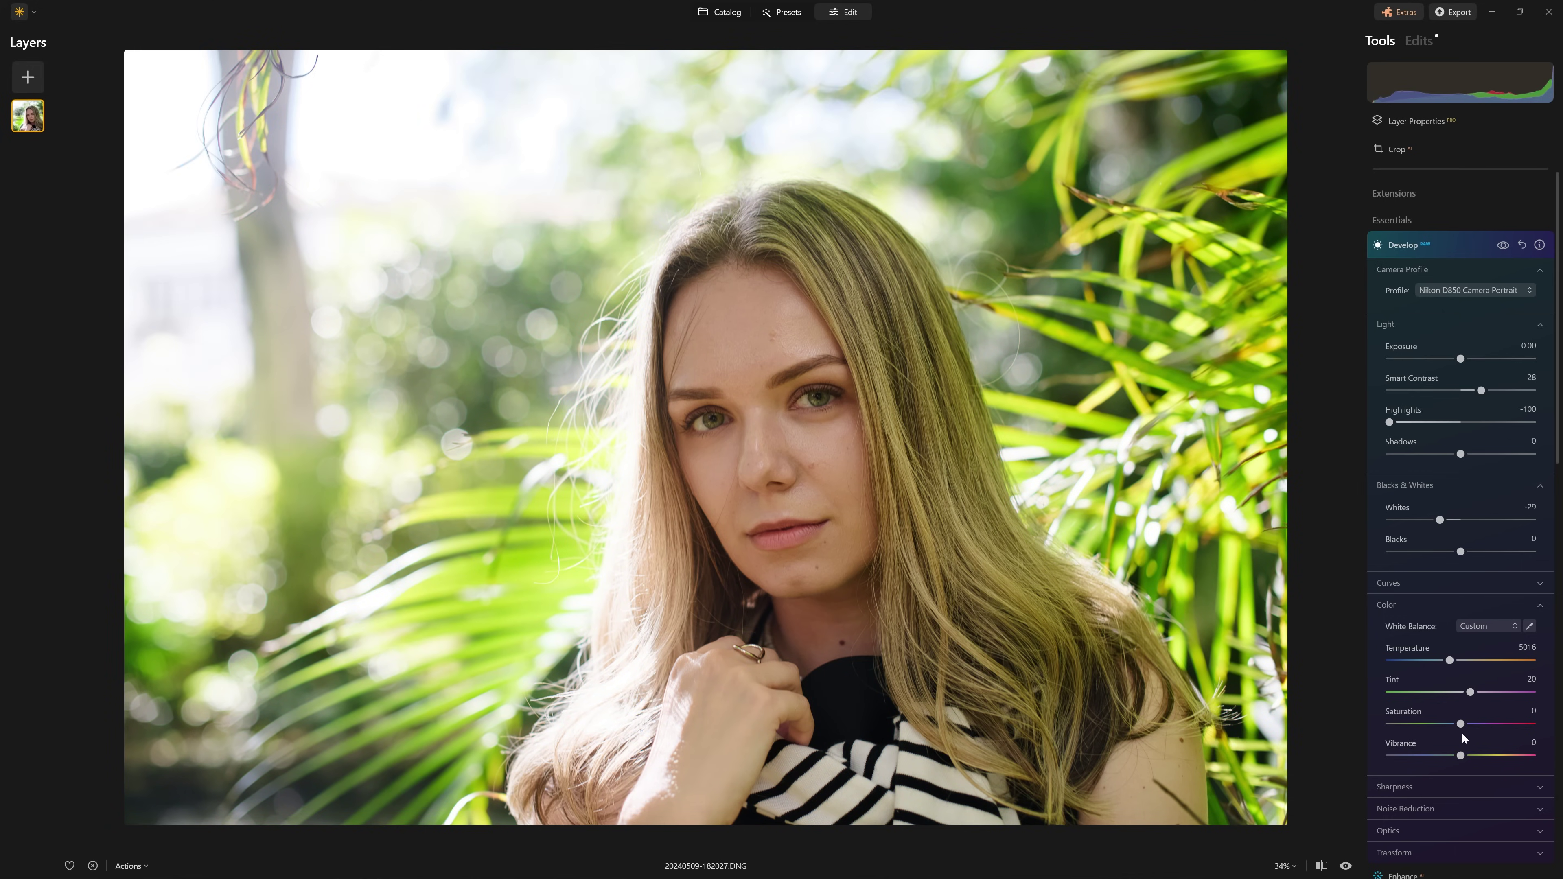
{"action": "left_click_drag", "start_coordinate": [1461, 724], "coordinate": [1535, 730]}
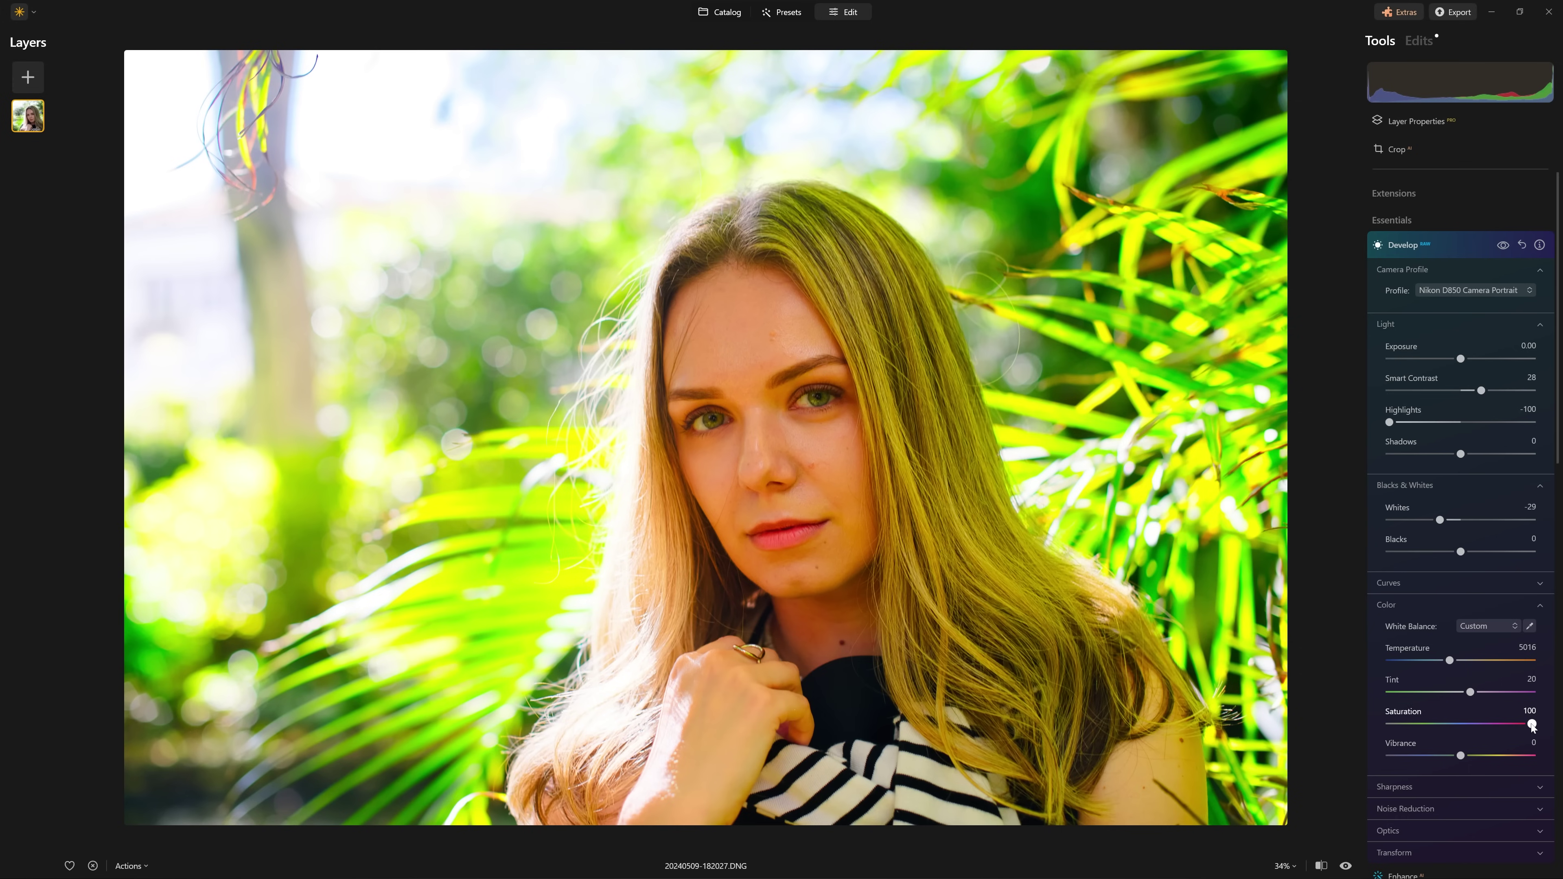
{"action": "left_click_drag", "start_coordinate": [1532, 725], "coordinate": [1531, 725]}
{"action": "double_click", "coordinate": [1531, 725]}
Set Vibrance to 25 and raise Sharpen to 50 in Develop while viewing the face at 100%
{"action": "left_click_drag", "start_coordinate": [1461, 756], "coordinate": [1481, 759]}
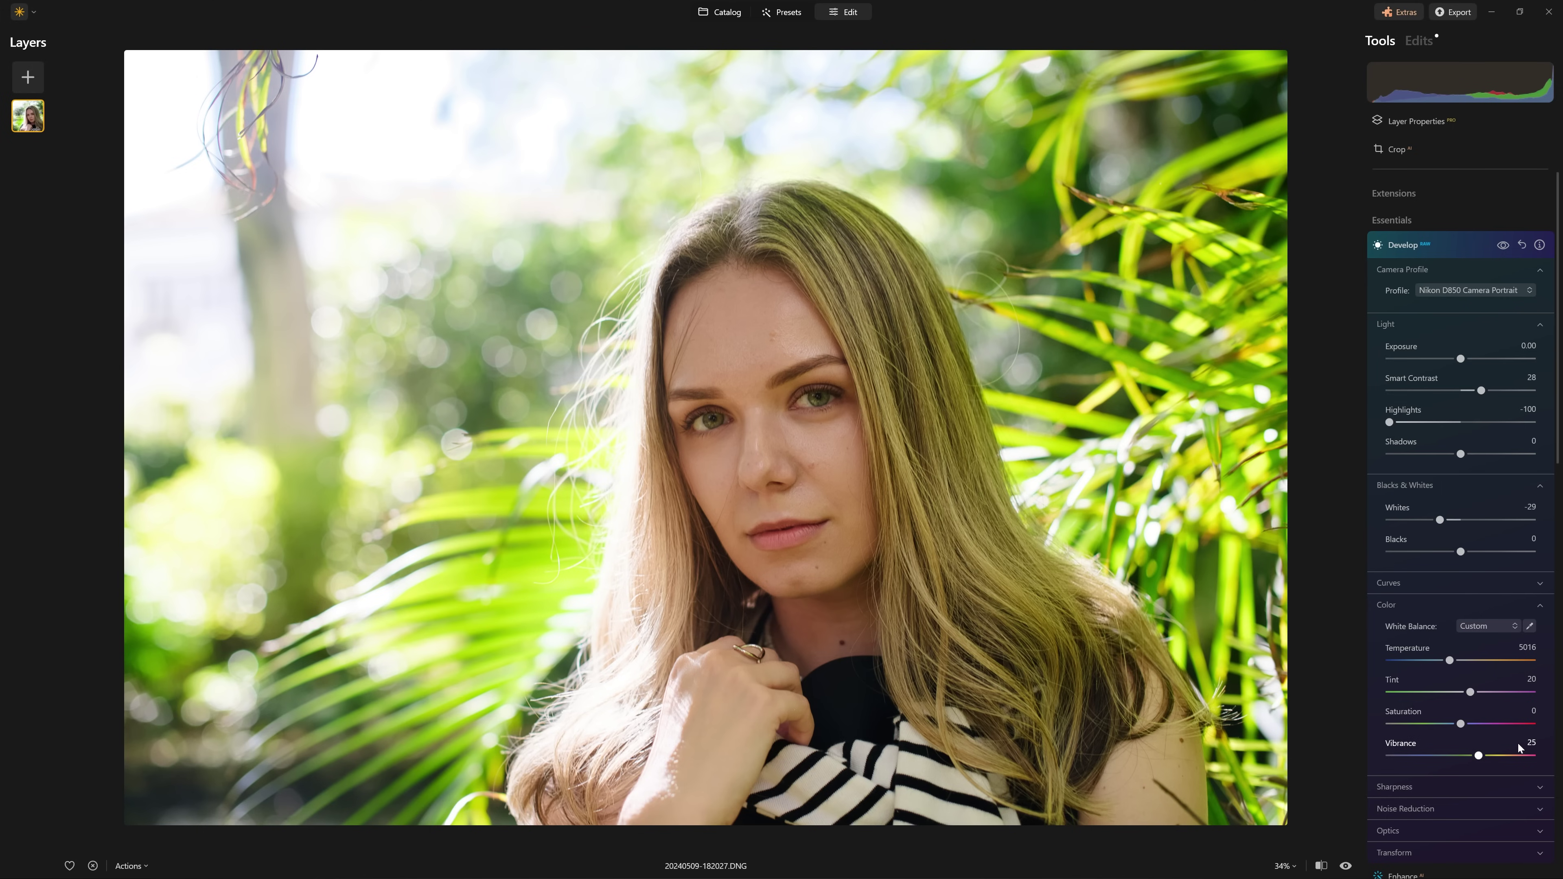
{"action": "left_click", "coordinate": [769, 392]}
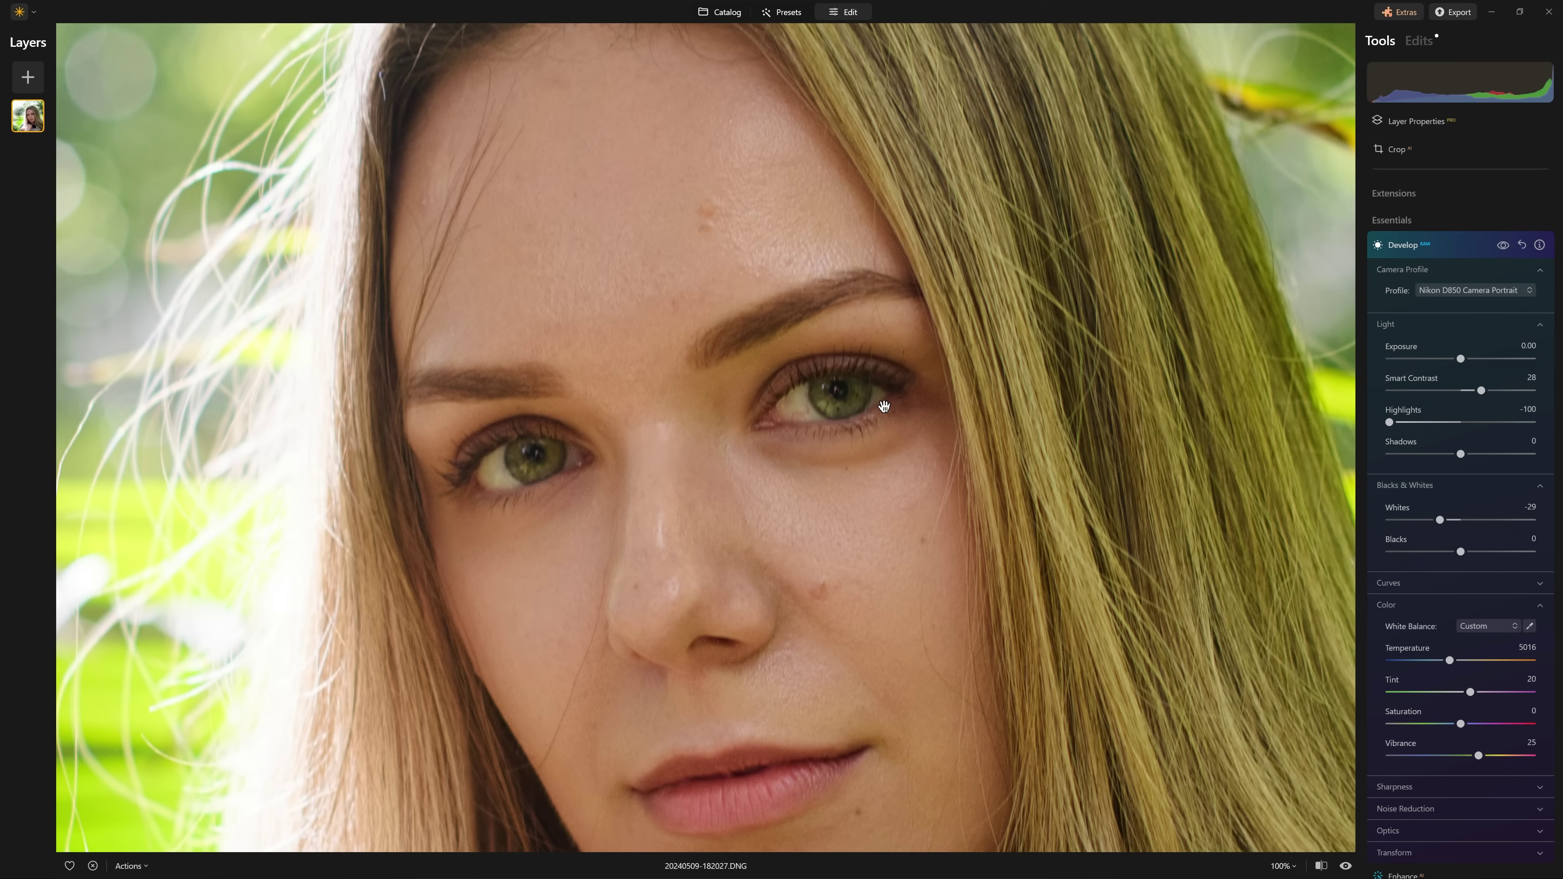
{"action": "left_click", "coordinate": [1404, 792]}
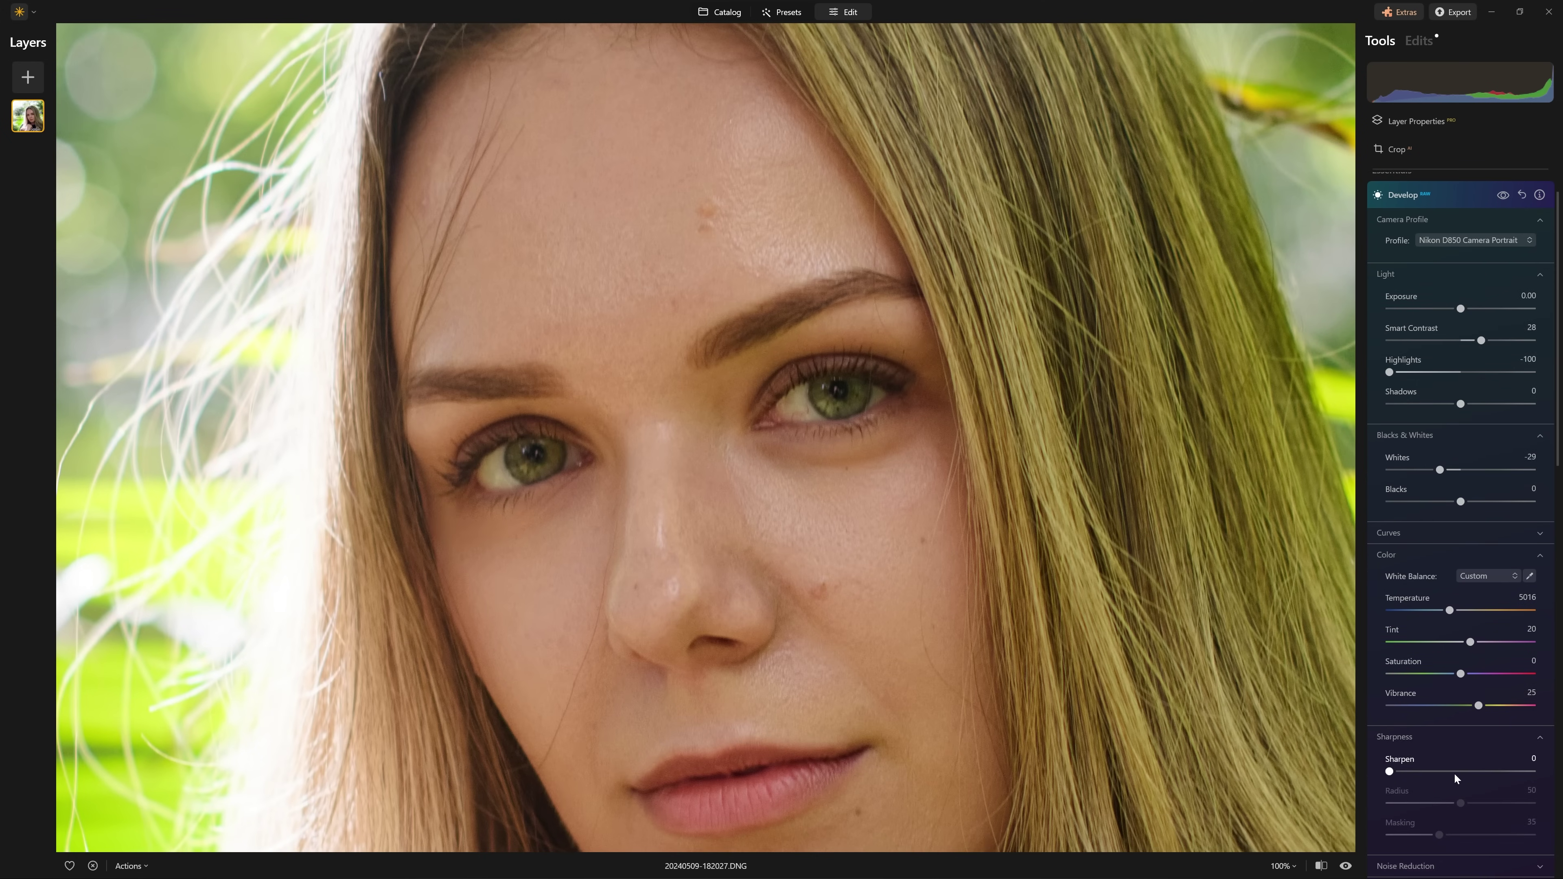
{"action": "left_click", "coordinate": [1459, 772]}
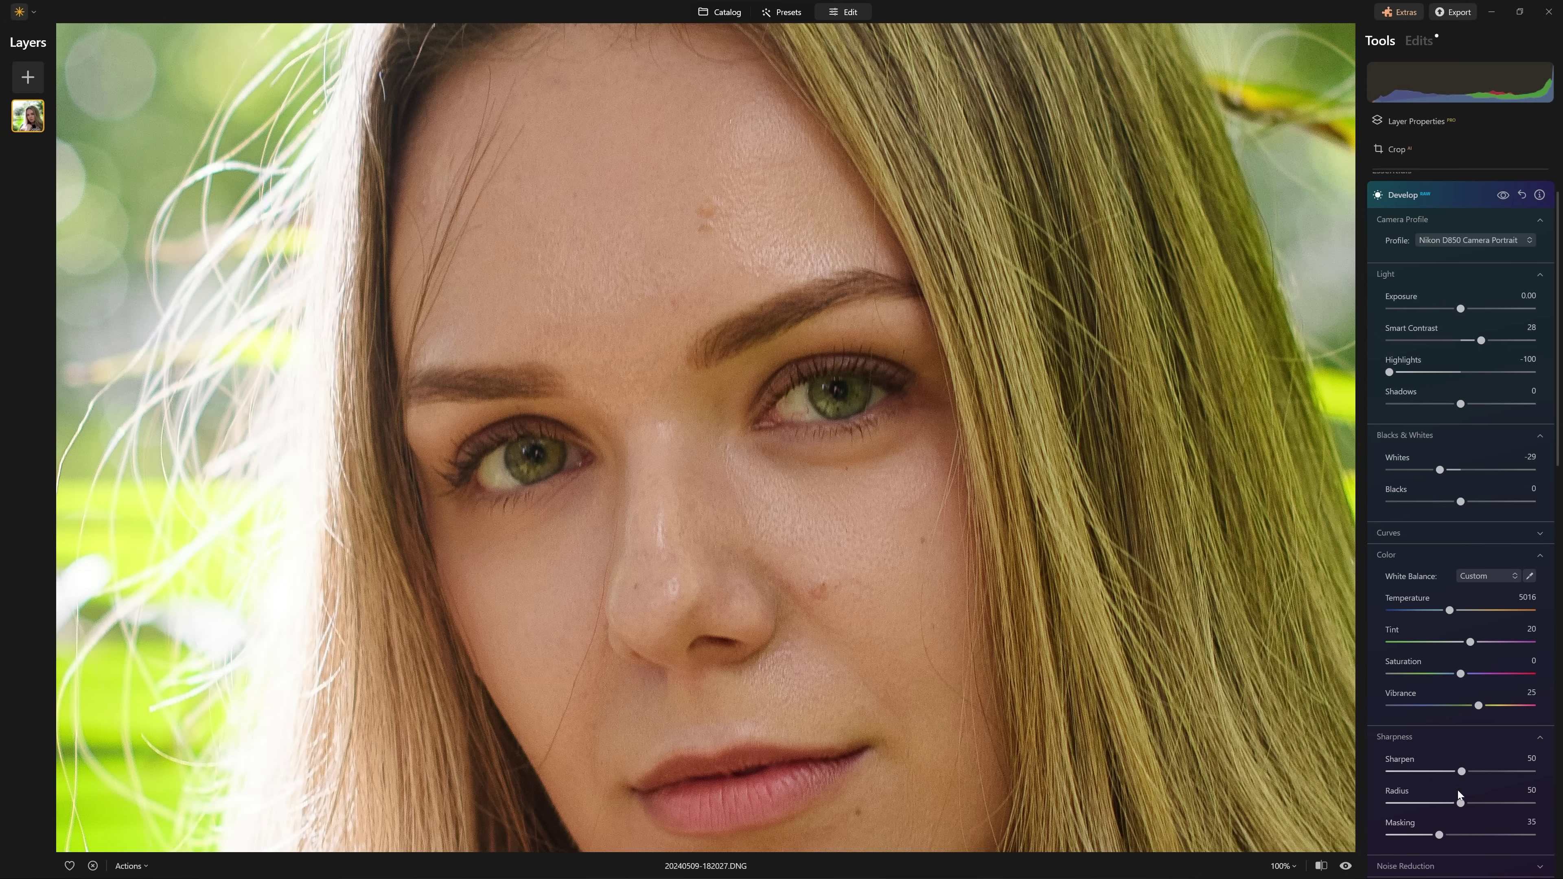
Set the sharpening Radius to 55 and lower Sharpen to 28 in Develop
{"action": "mouse_move", "coordinate": [1462, 804]}
{"action": "left_mouse_down"}
{"action": "mouse_move", "coordinate": [1488, 805]}
{"action": "mouse_move", "coordinate": [1471, 807]}
{"action": "left_mouse_up"}
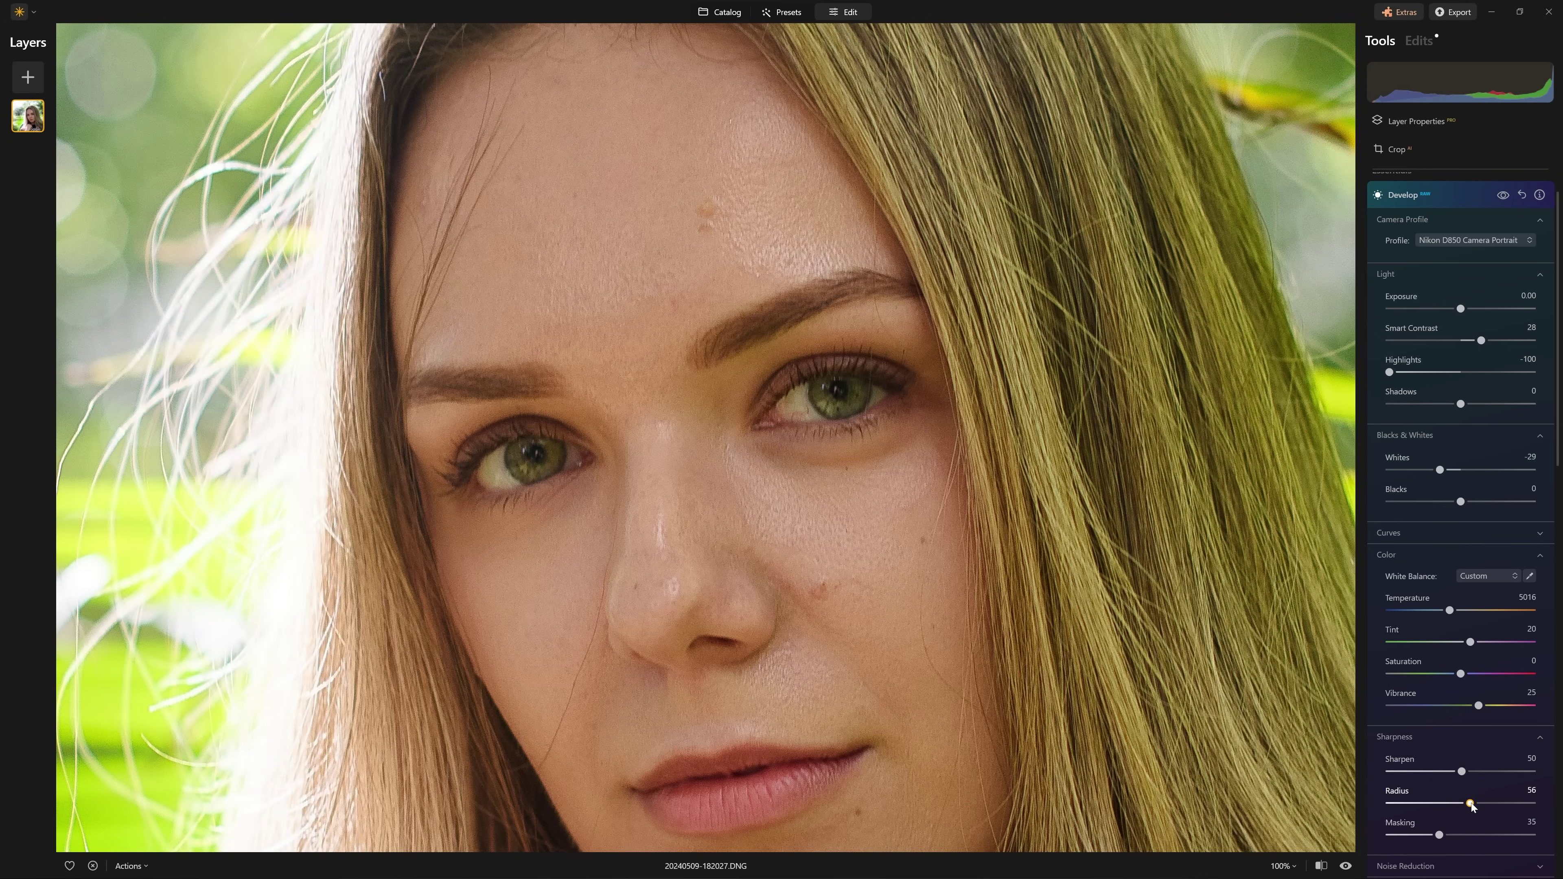
{"action": "left_click", "coordinate": [1430, 771]}
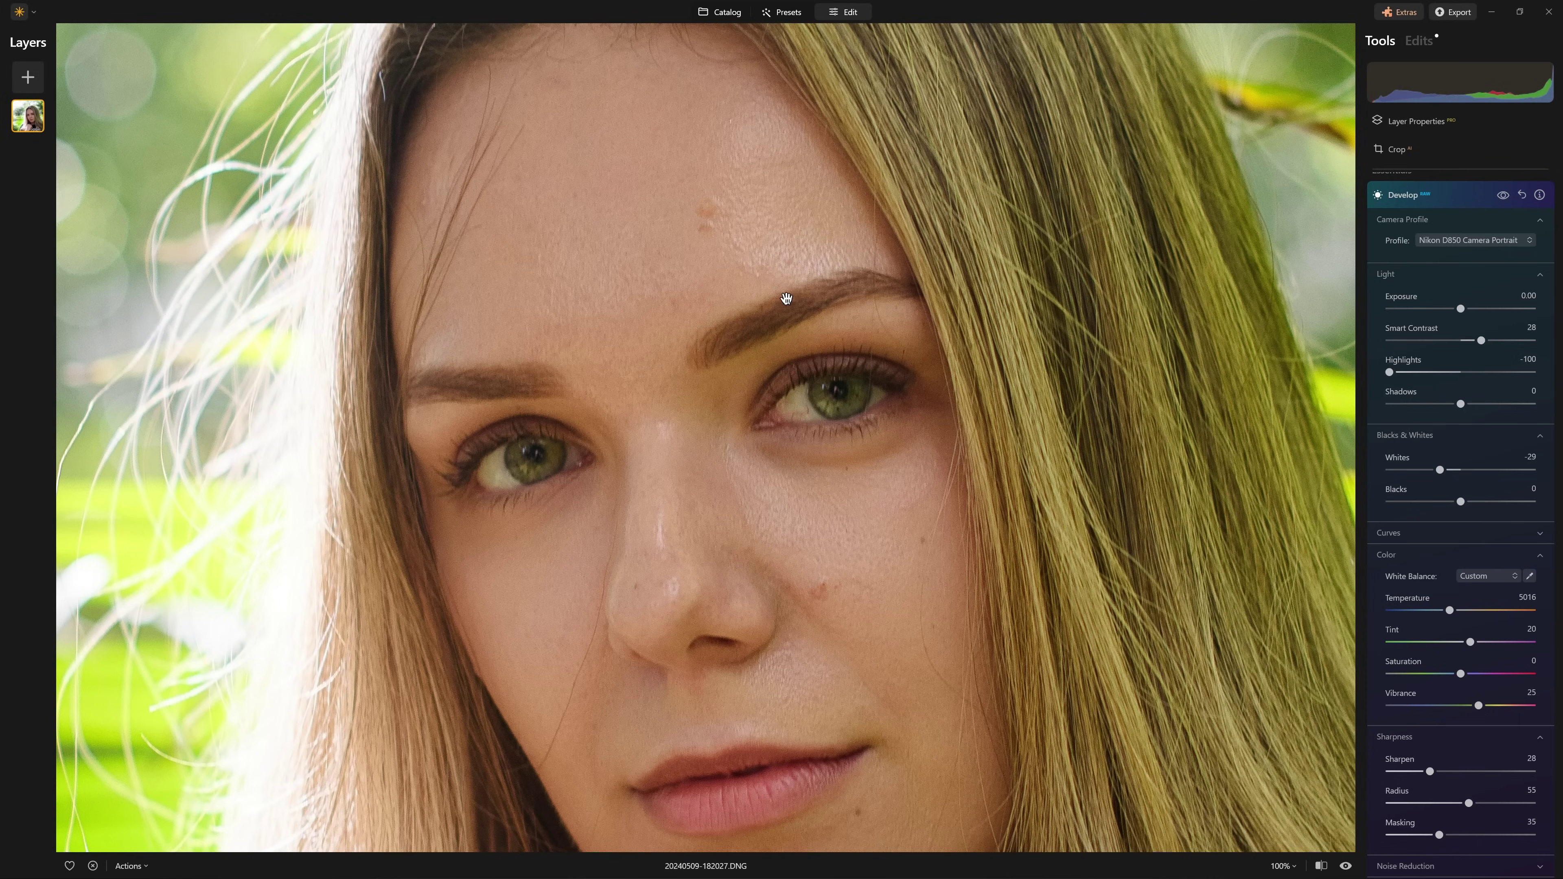
Lower Sharpen to 24 and set Noise Reduction Luminosity to 18 in Develop while viewing the hair and background
{"action": "left_click_drag", "start_coordinate": [1559, 439], "coordinate": [1561, 525]}
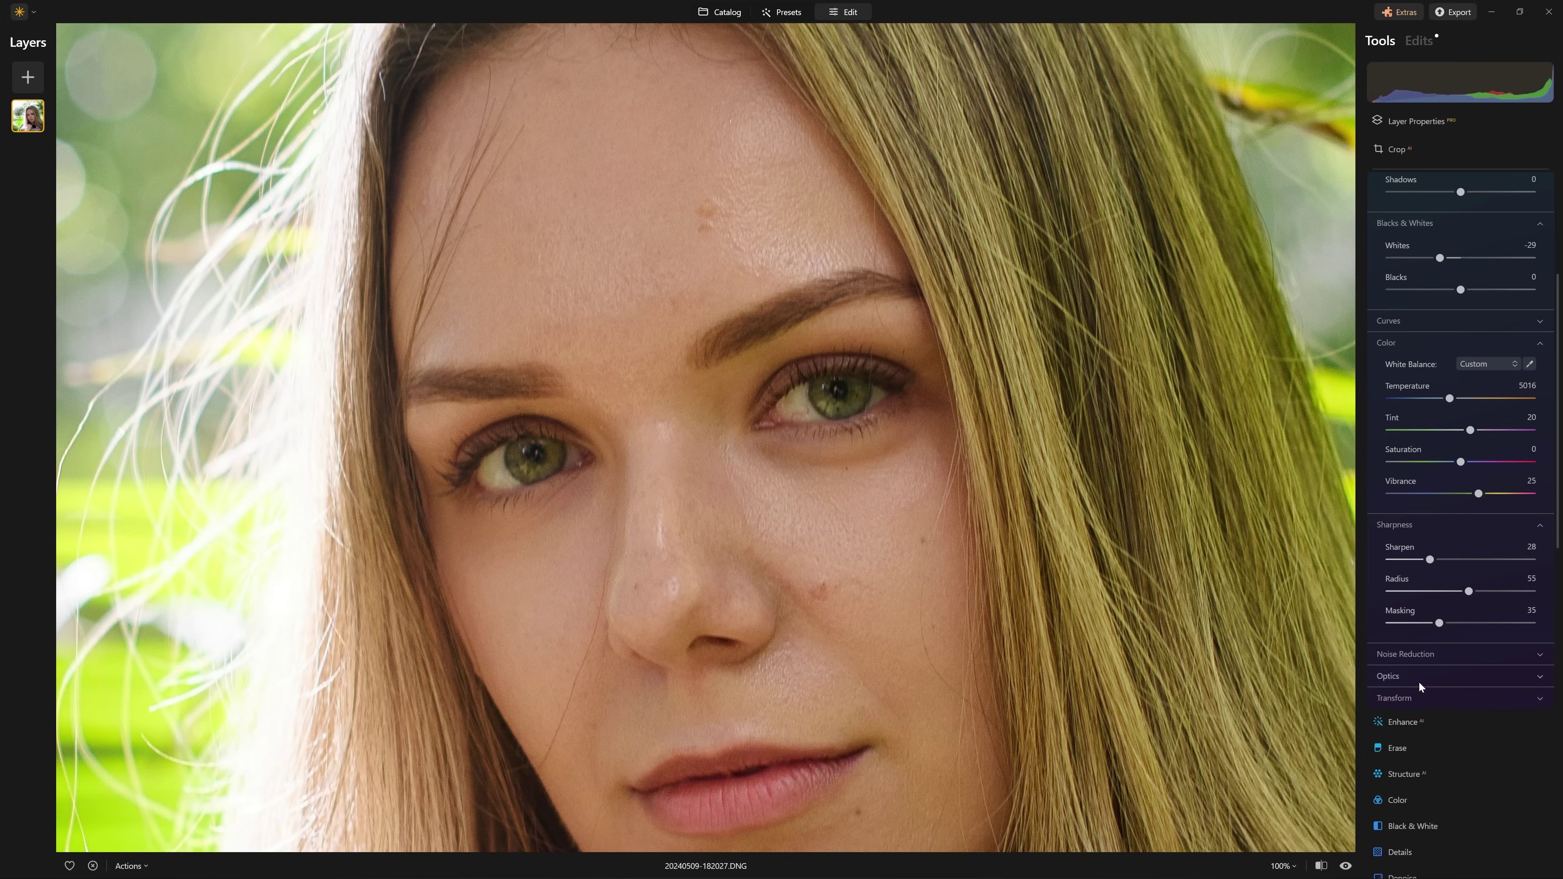
{"action": "left_click", "coordinate": [1441, 662]}
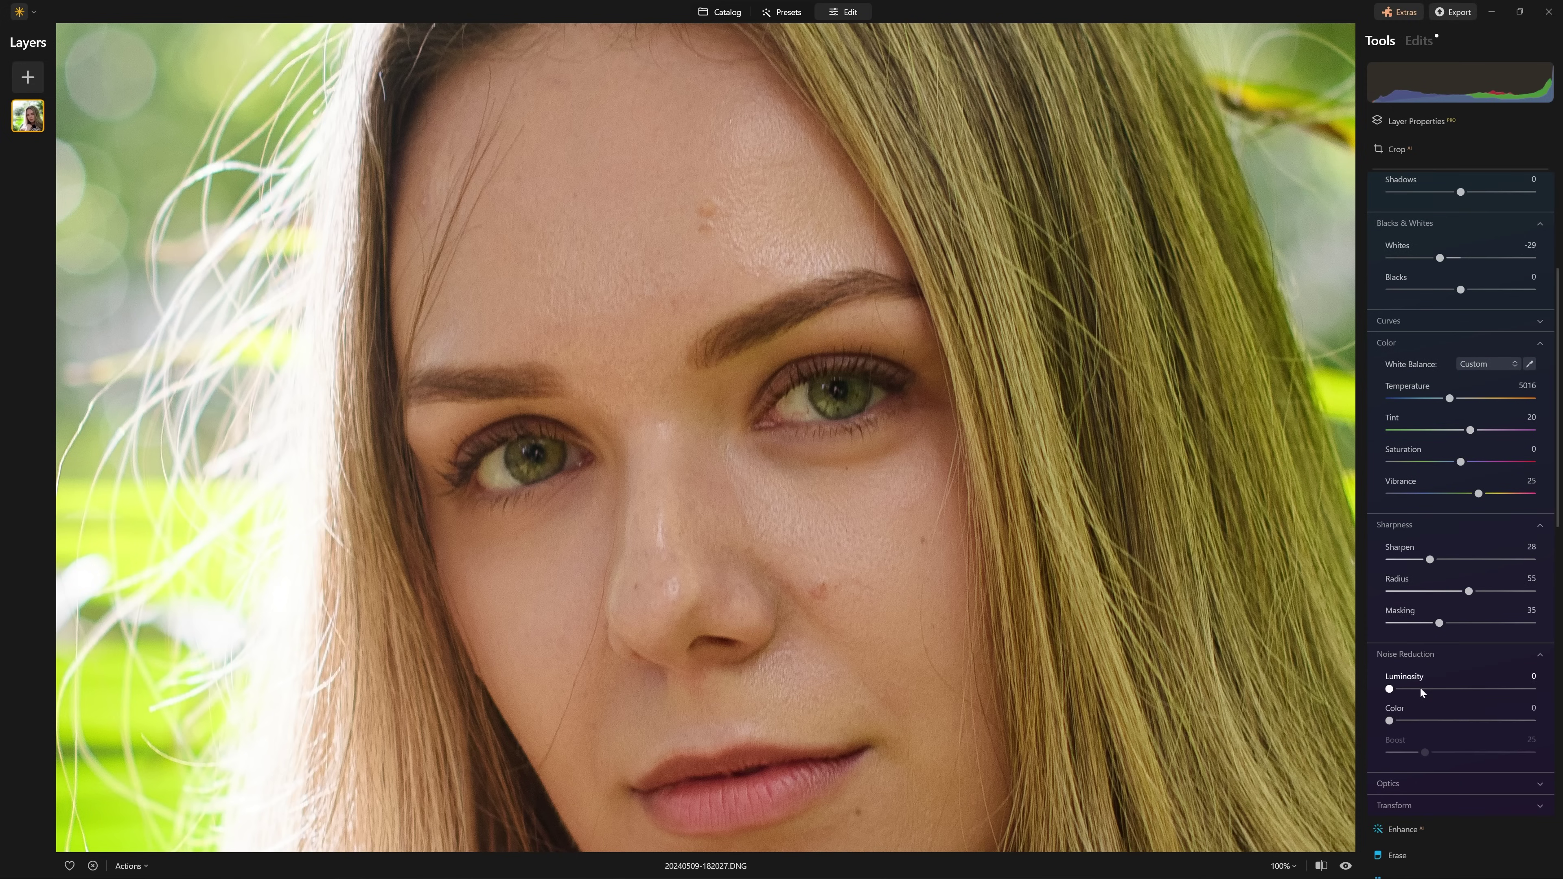
{"action": "left_click_drag", "start_coordinate": [1290, 290], "coordinate": [573, 517]}
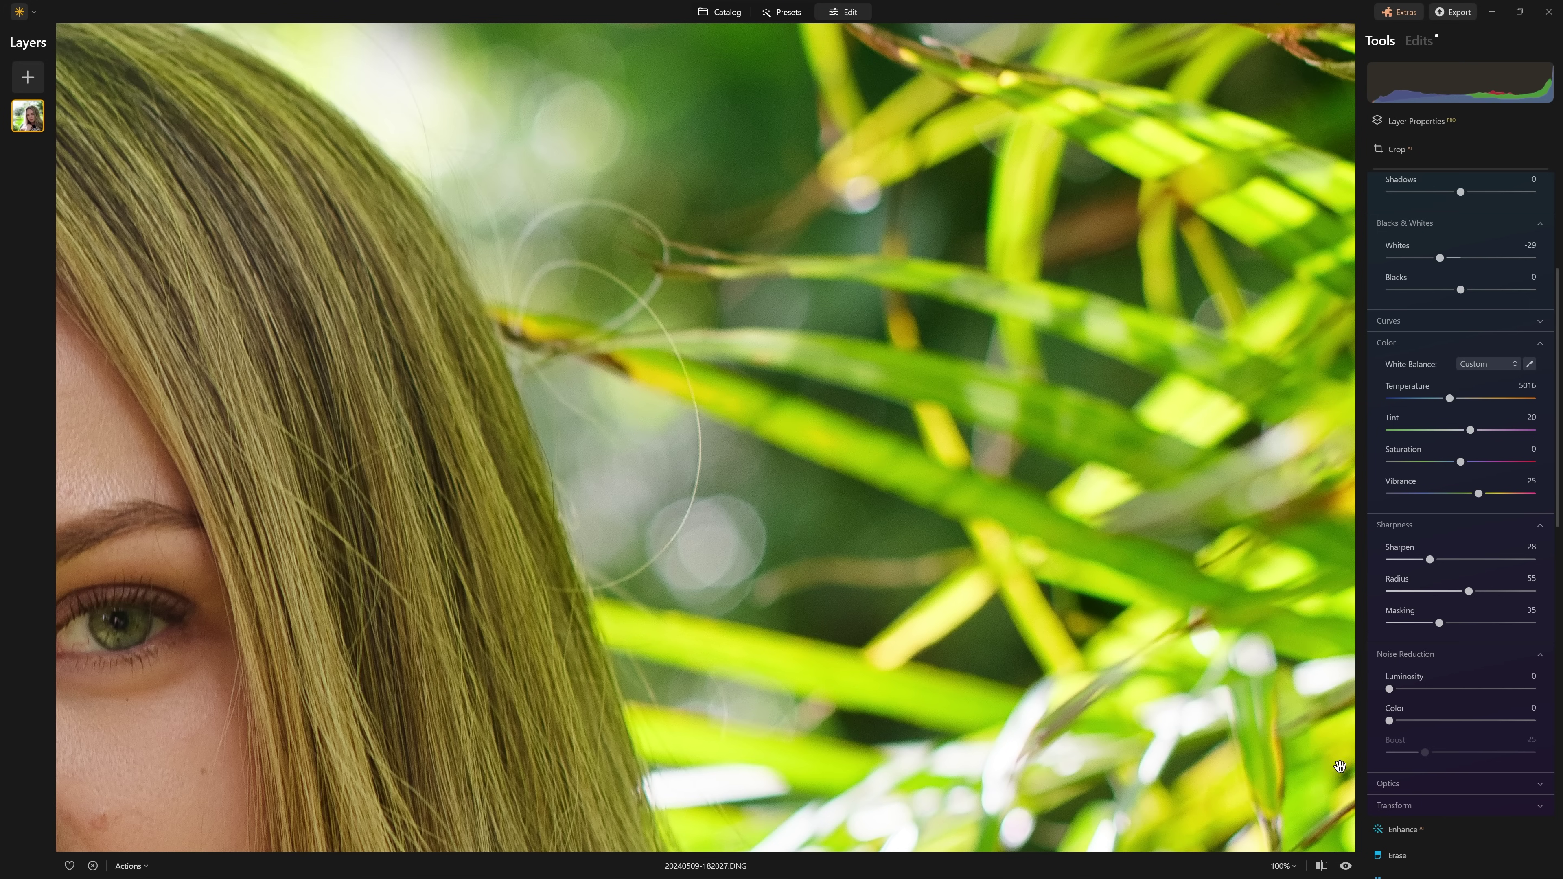
{"action": "left_click", "coordinate": [1439, 560]}
{"action": "left_click_drag", "start_coordinate": [1439, 561], "coordinate": [1424, 562]}
{"action": "left_click", "coordinate": [1422, 689]}
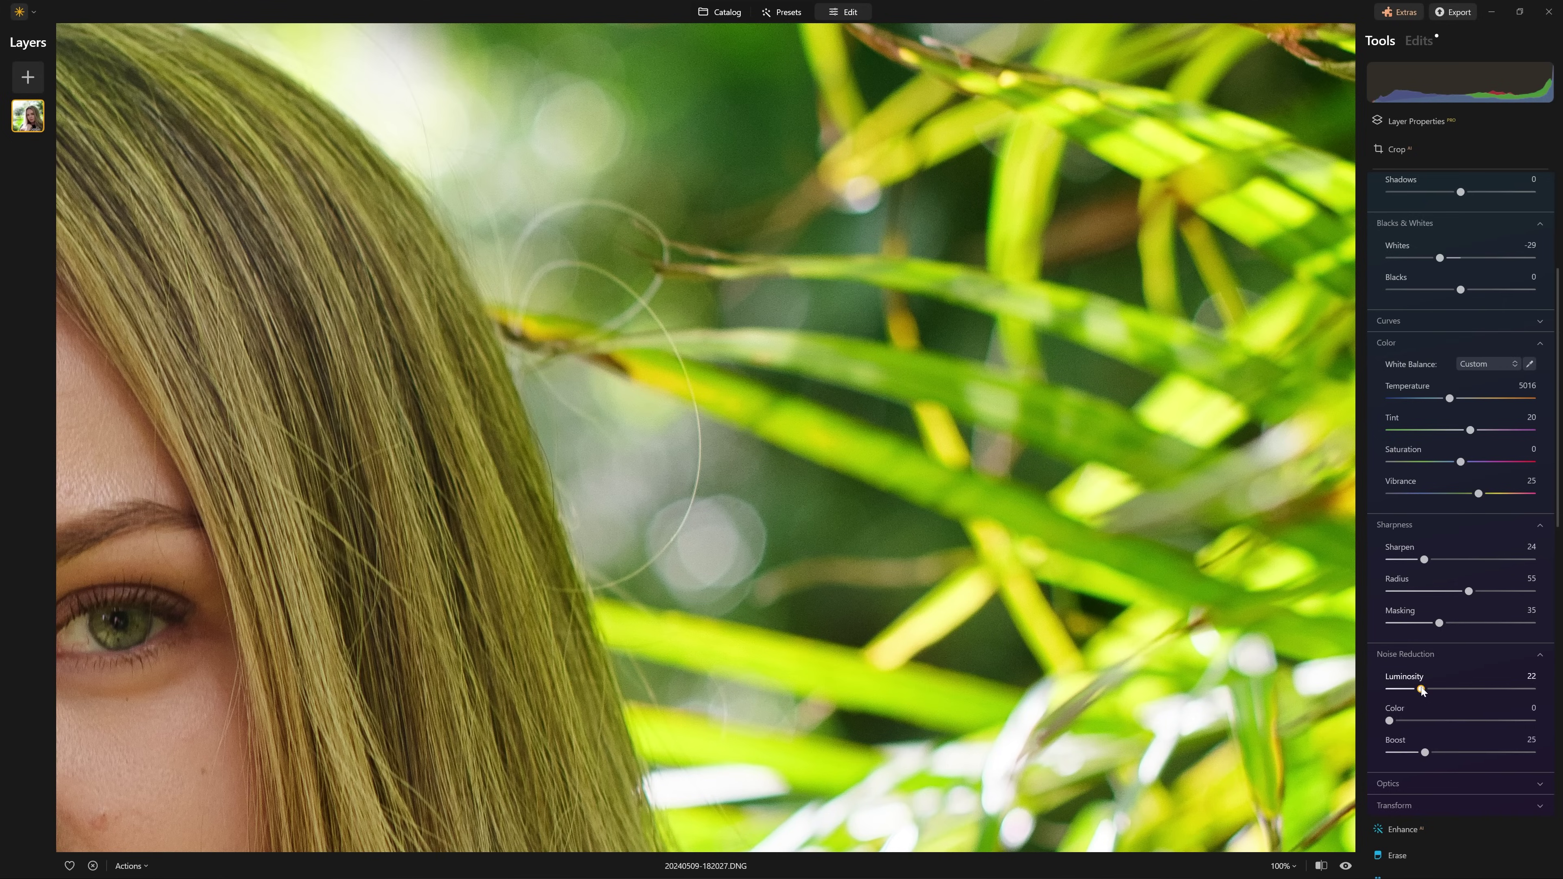
{"action": "left_click_drag", "start_coordinate": [1426, 691], "coordinate": [1416, 690]}
Enable Auto Distortion Corrections, Auto Fix Chromatic Aberrations and Auto Defringe in the Develop Optics settings
{"action": "scroll", "coordinate": [1428, 585], "scroll_direction": "down", "scroll_amount": 5}
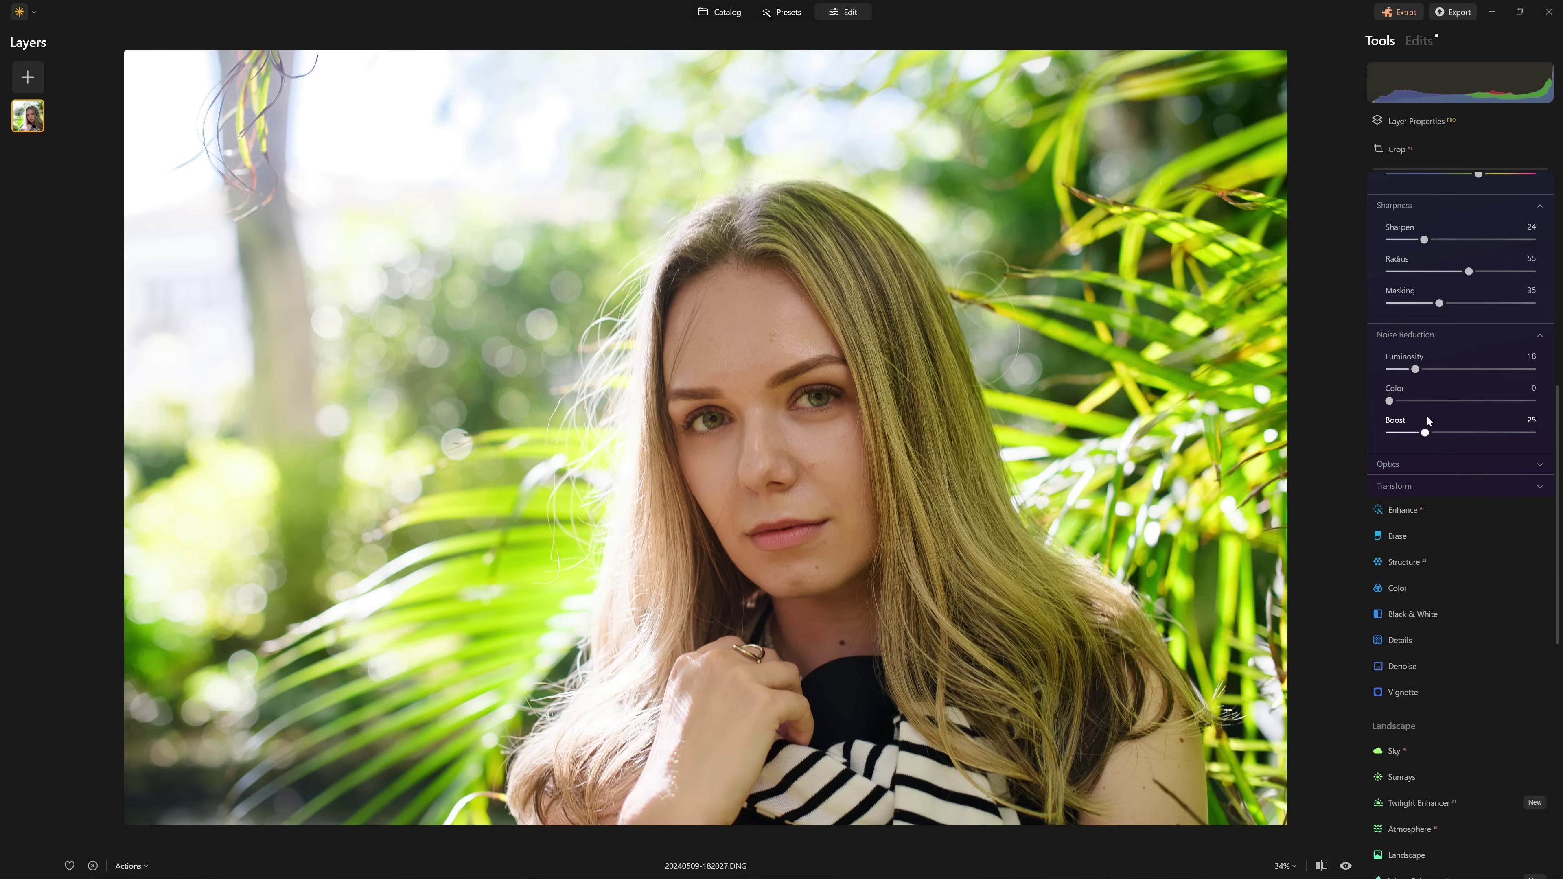
{"action": "left_click", "coordinate": [1410, 465]}
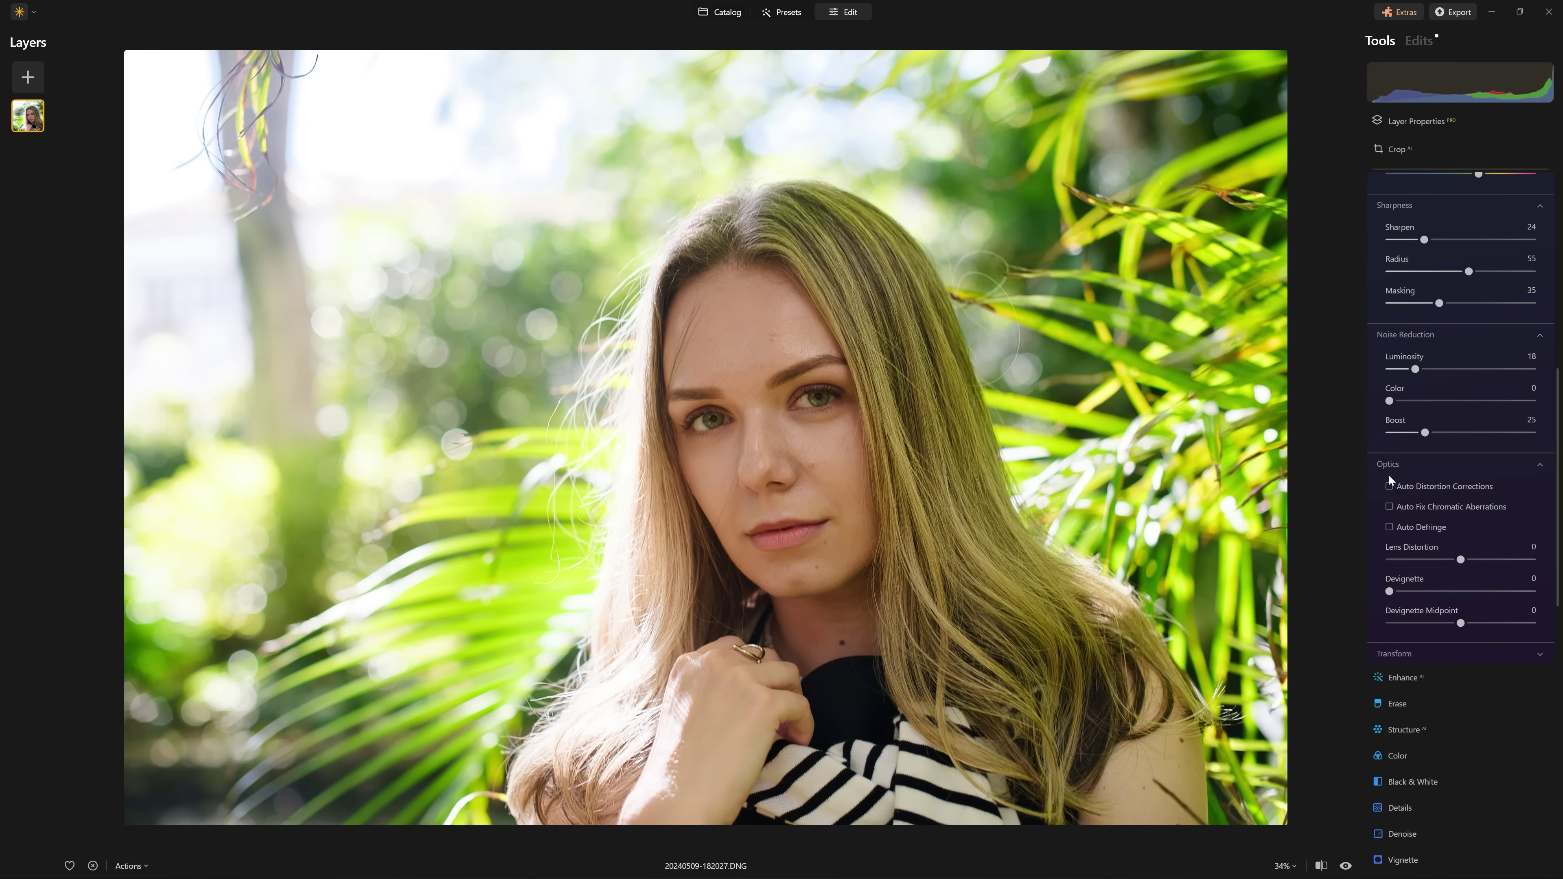
{"action": "left_click", "coordinate": [1409, 488]}
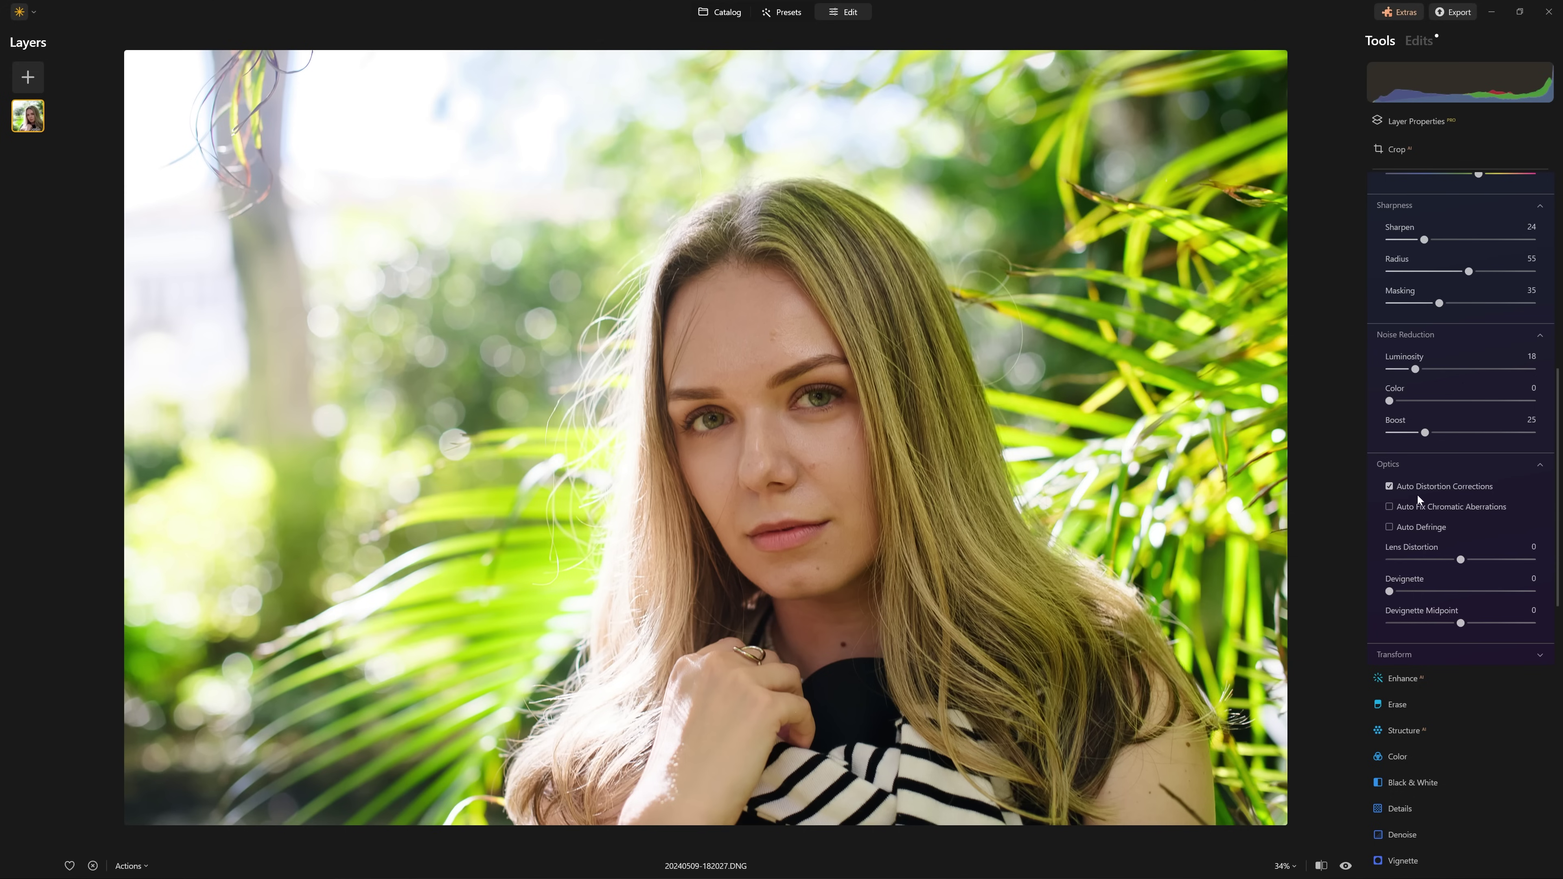
{"action": "left_click", "coordinate": [1425, 511]}
{"action": "left_click", "coordinate": [1420, 527]}
{"action": "left_click", "coordinate": [1441, 464]}
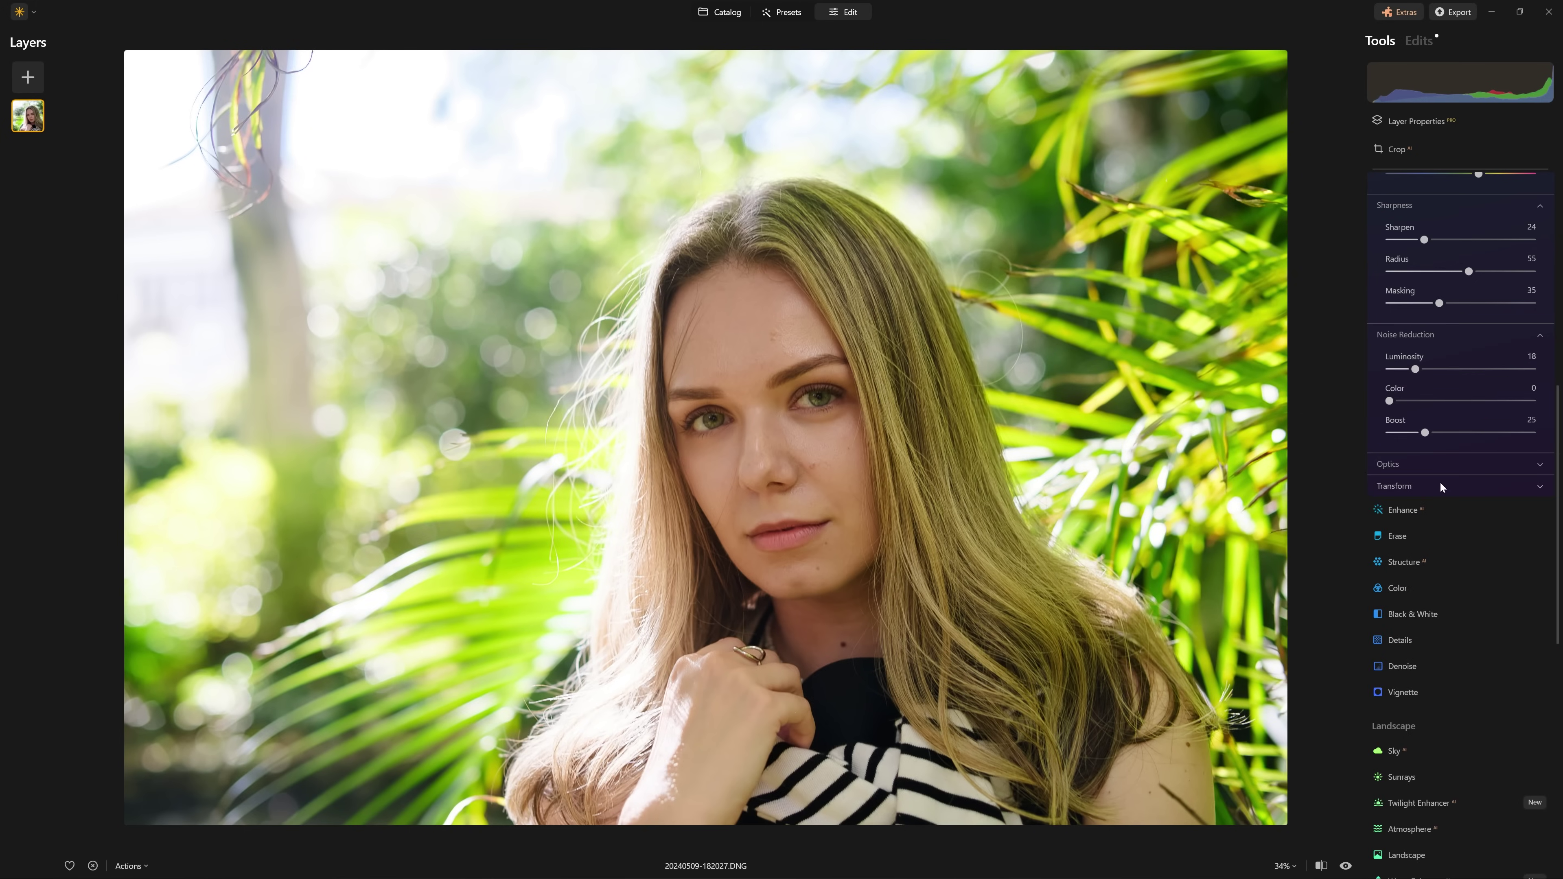
Compare the developed portrait with the original photo
{"action": "key", "text": "backslash"}
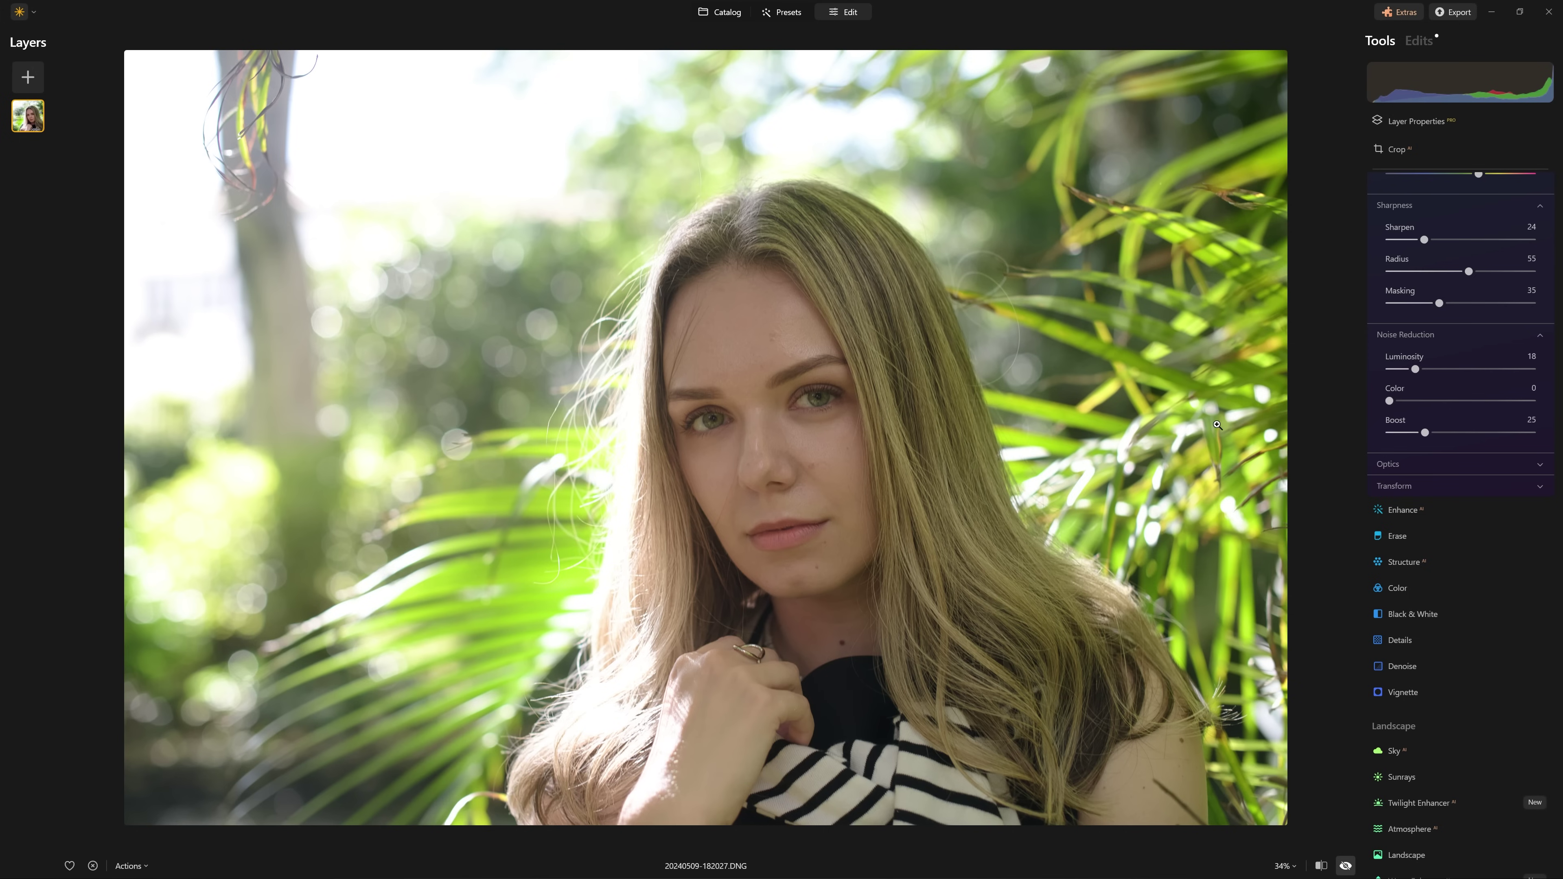
{"action": "key", "text": "backslash"}
{"action": "key", "text": "backslash"}
{"action": "key", "text": "backslash"}
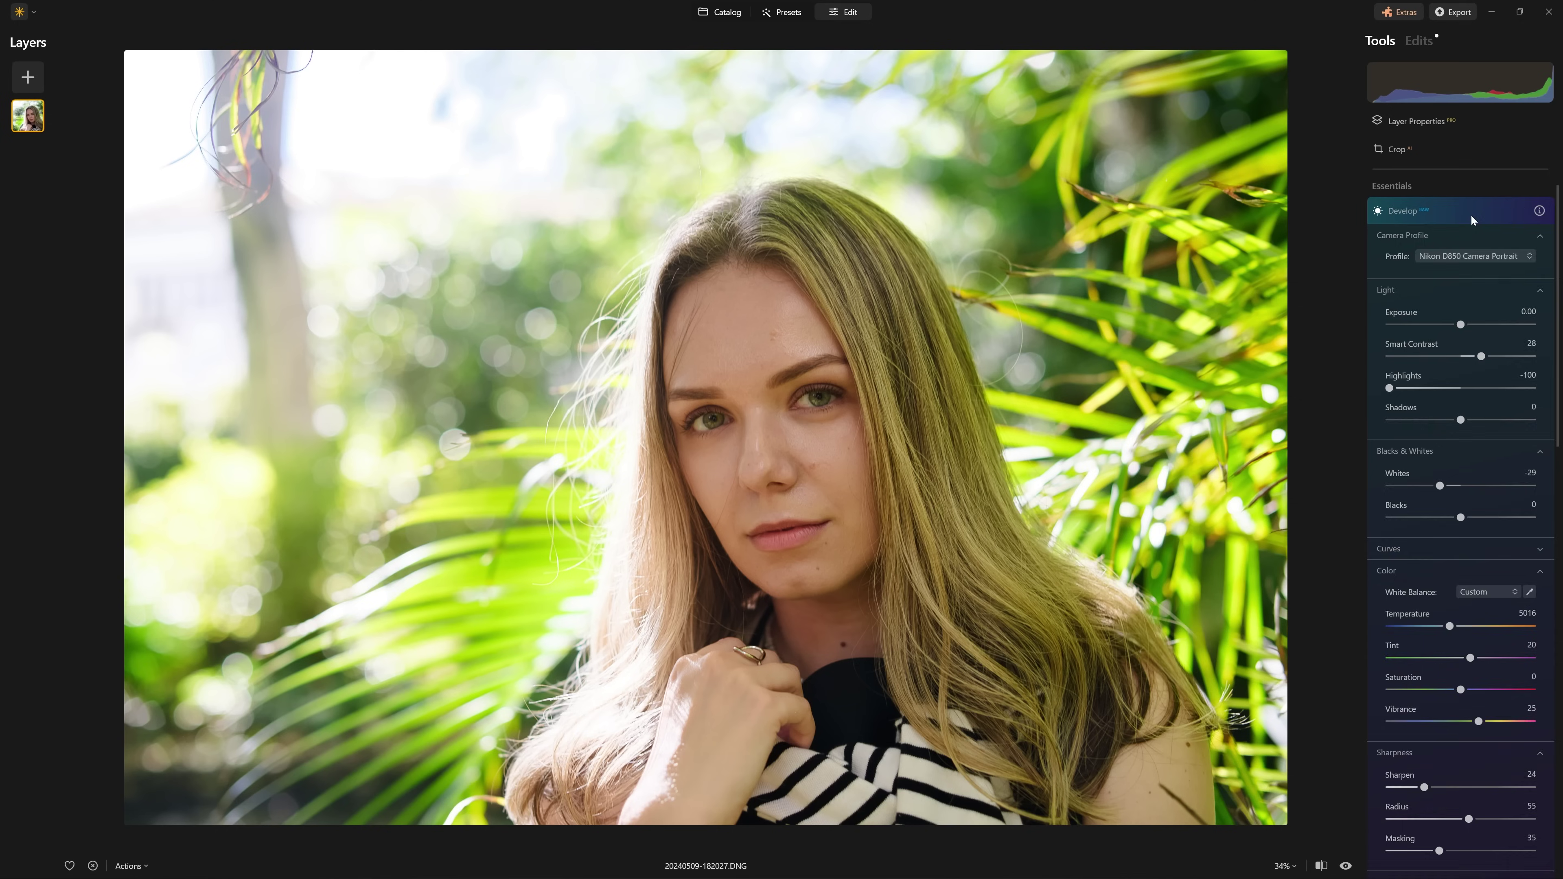
Close Develop and collapse all tool categories except Portrait
{"action": "left_click", "coordinate": [1470, 214]}
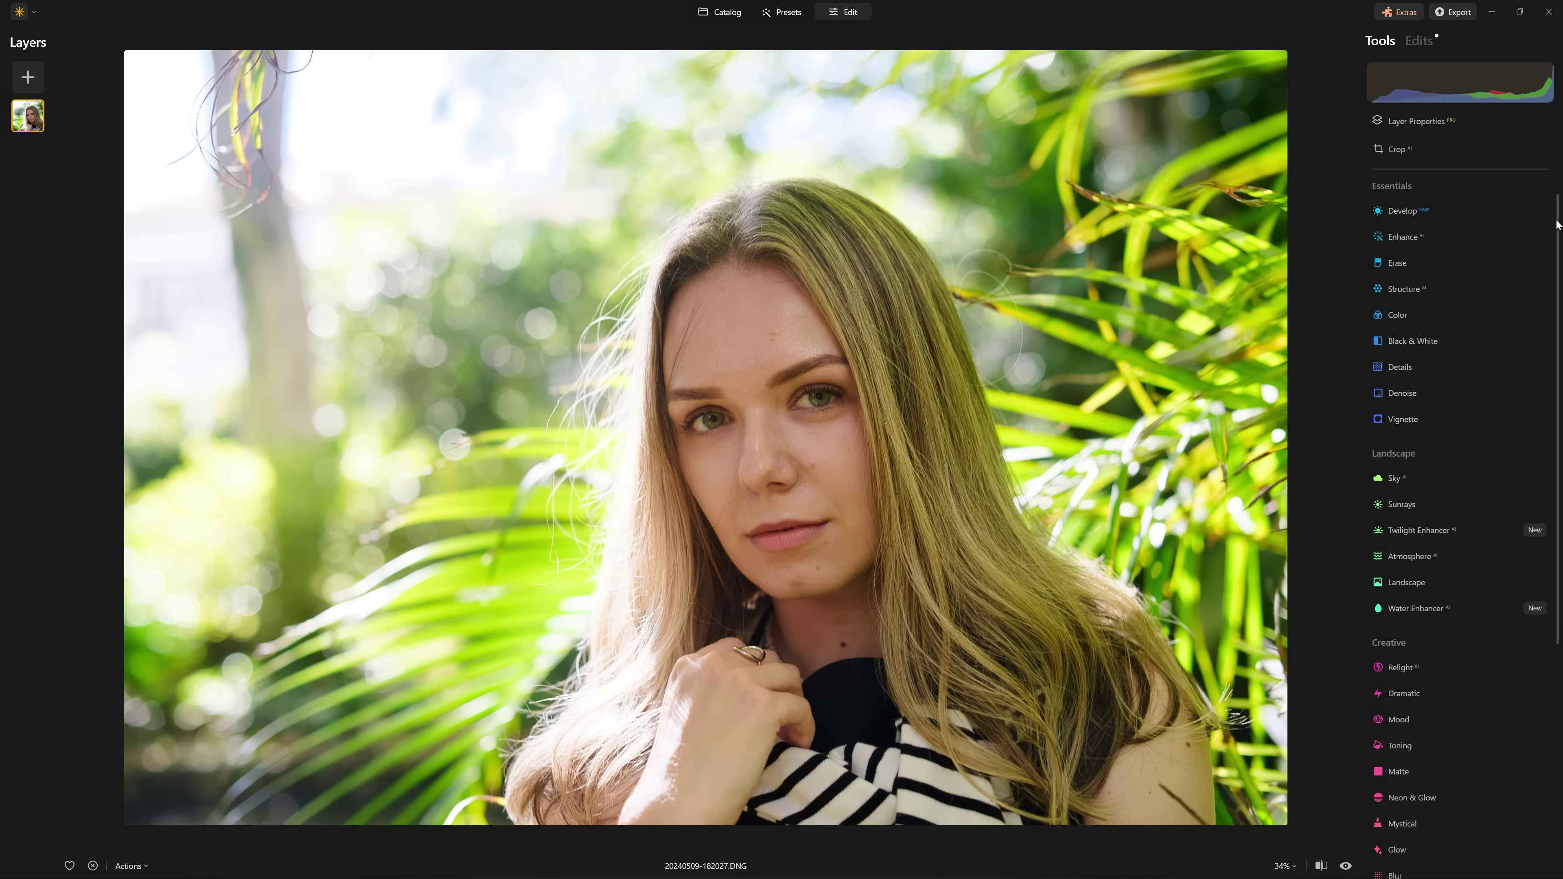
{"action": "scroll", "coordinate": [1560, 224], "scroll_direction": "down", "scroll_amount": 5}
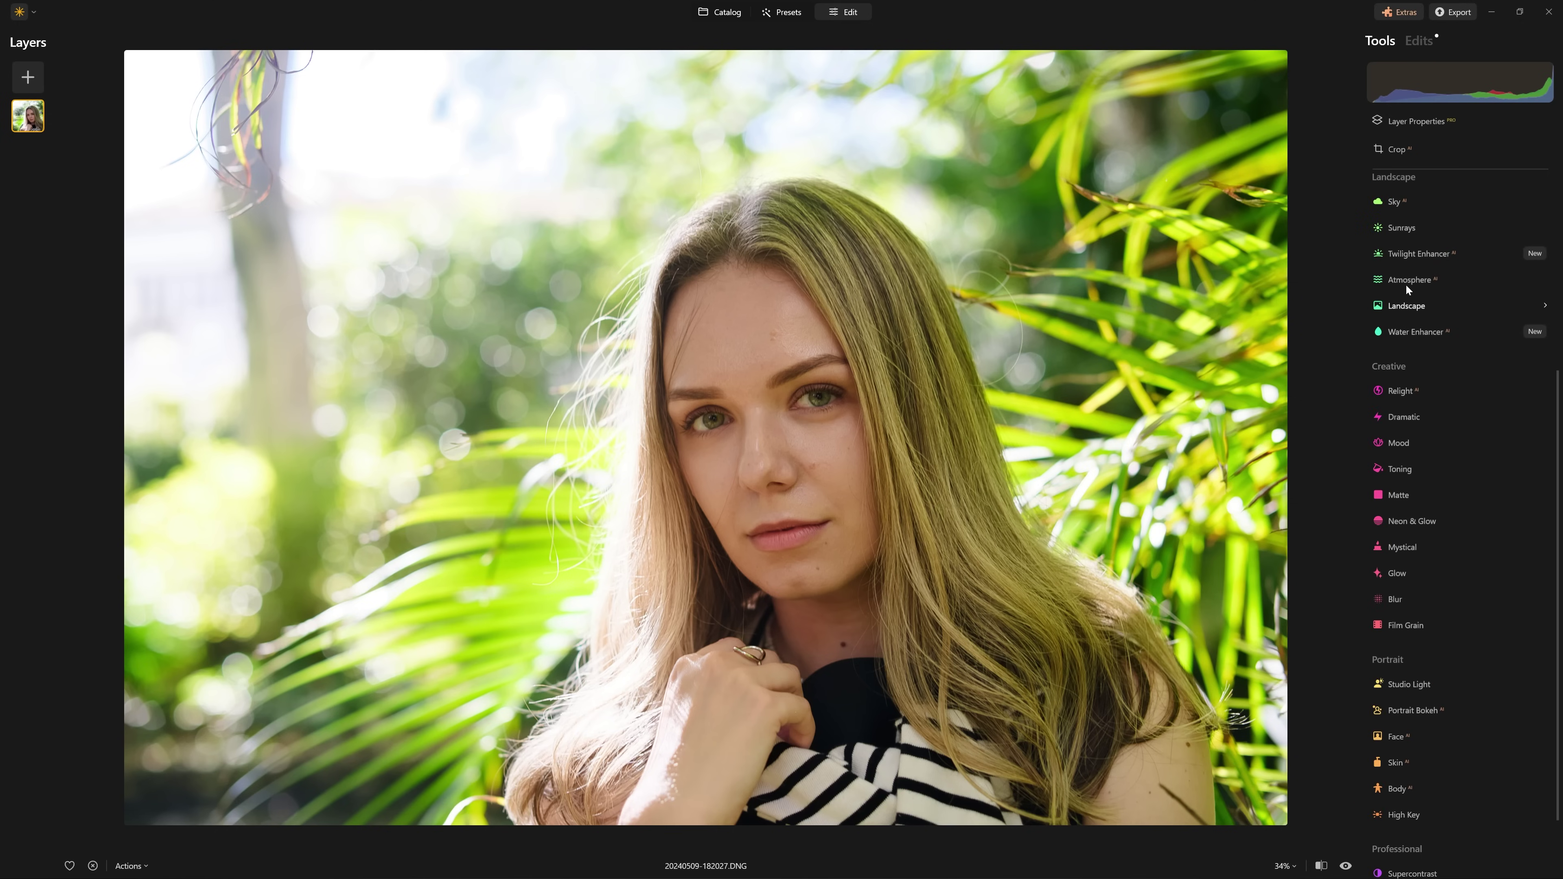
{"action": "scroll", "coordinate": [1503, 523], "scroll_direction": "down", "scroll_amount": 2}
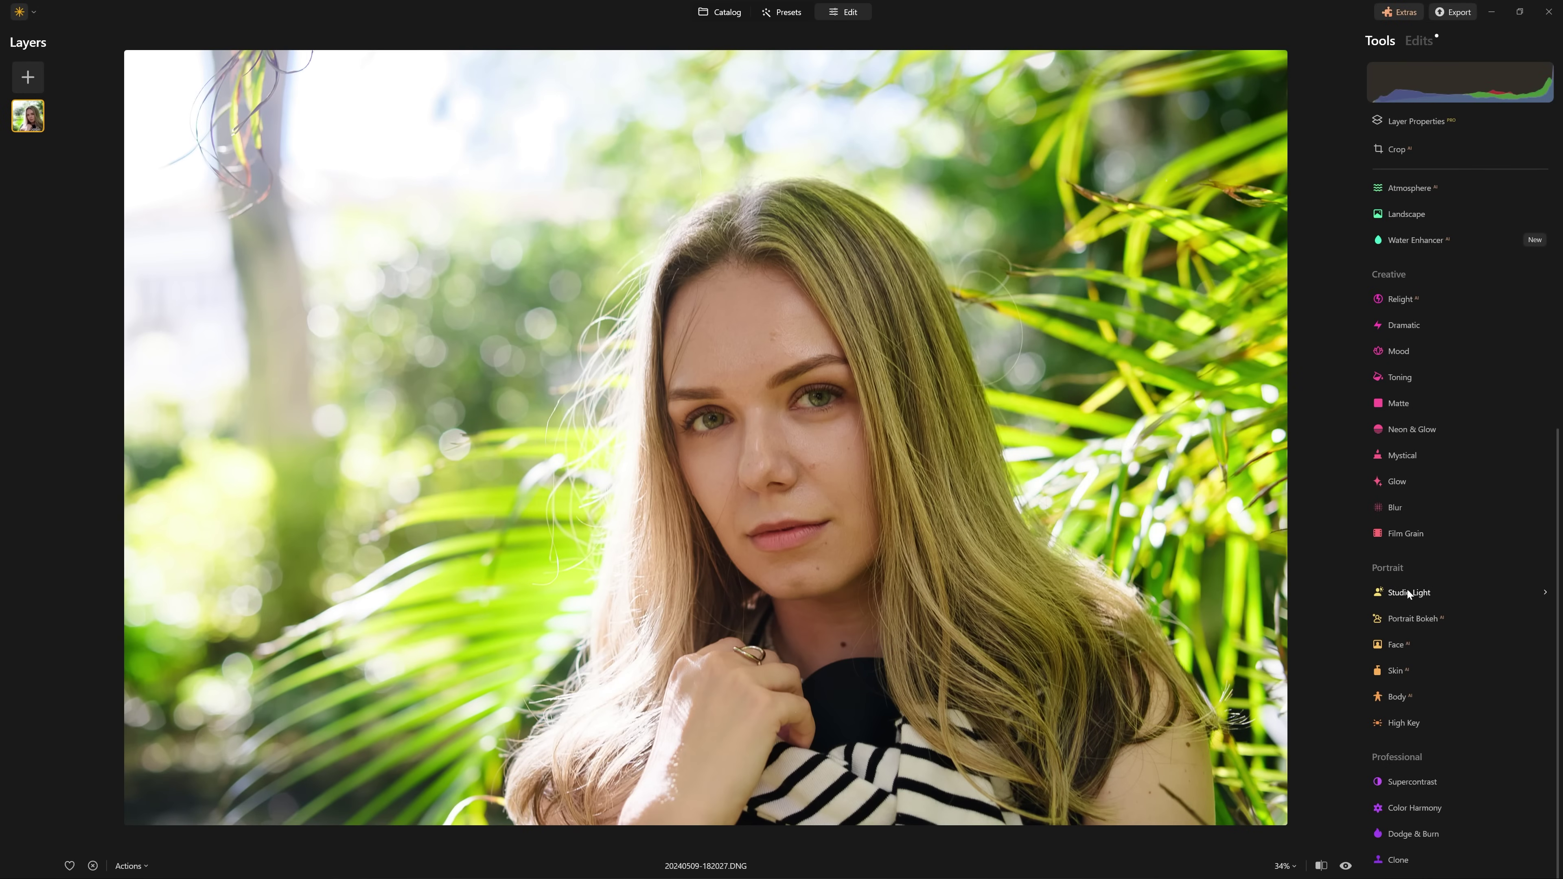
{"action": "left_click", "coordinate": [1439, 224]}
{"action": "left_click", "coordinate": [1437, 225]}
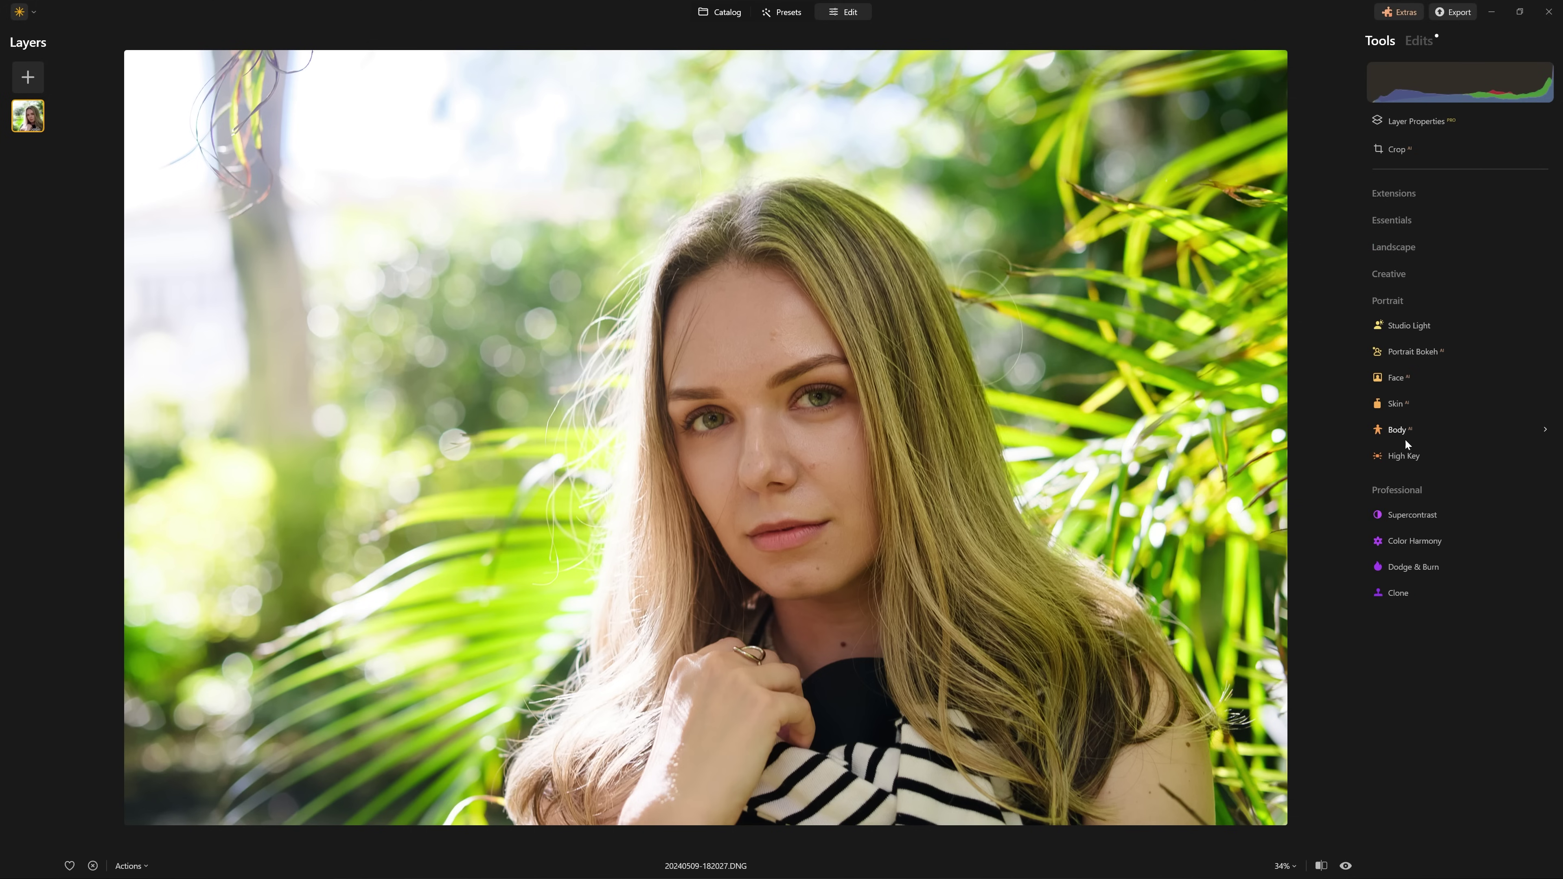
{"action": "left_click", "coordinate": [1405, 493]}
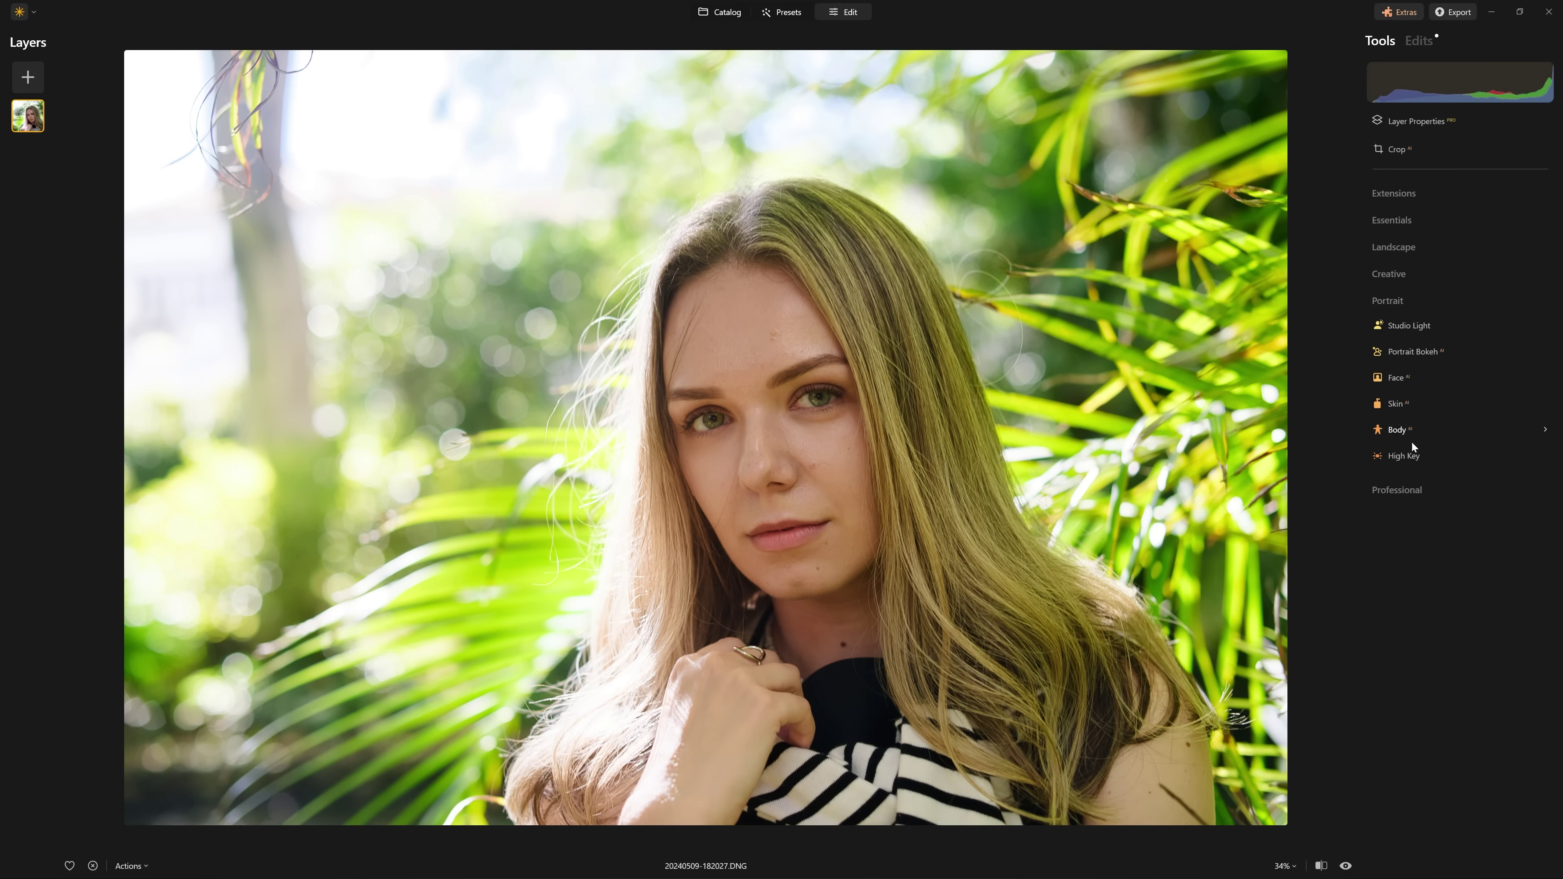
Try Studio Light with Amount 39 and Brightness -54, moving the light from the background beside the woman onto her forehead
{"action": "left_click", "coordinate": [1438, 329]}
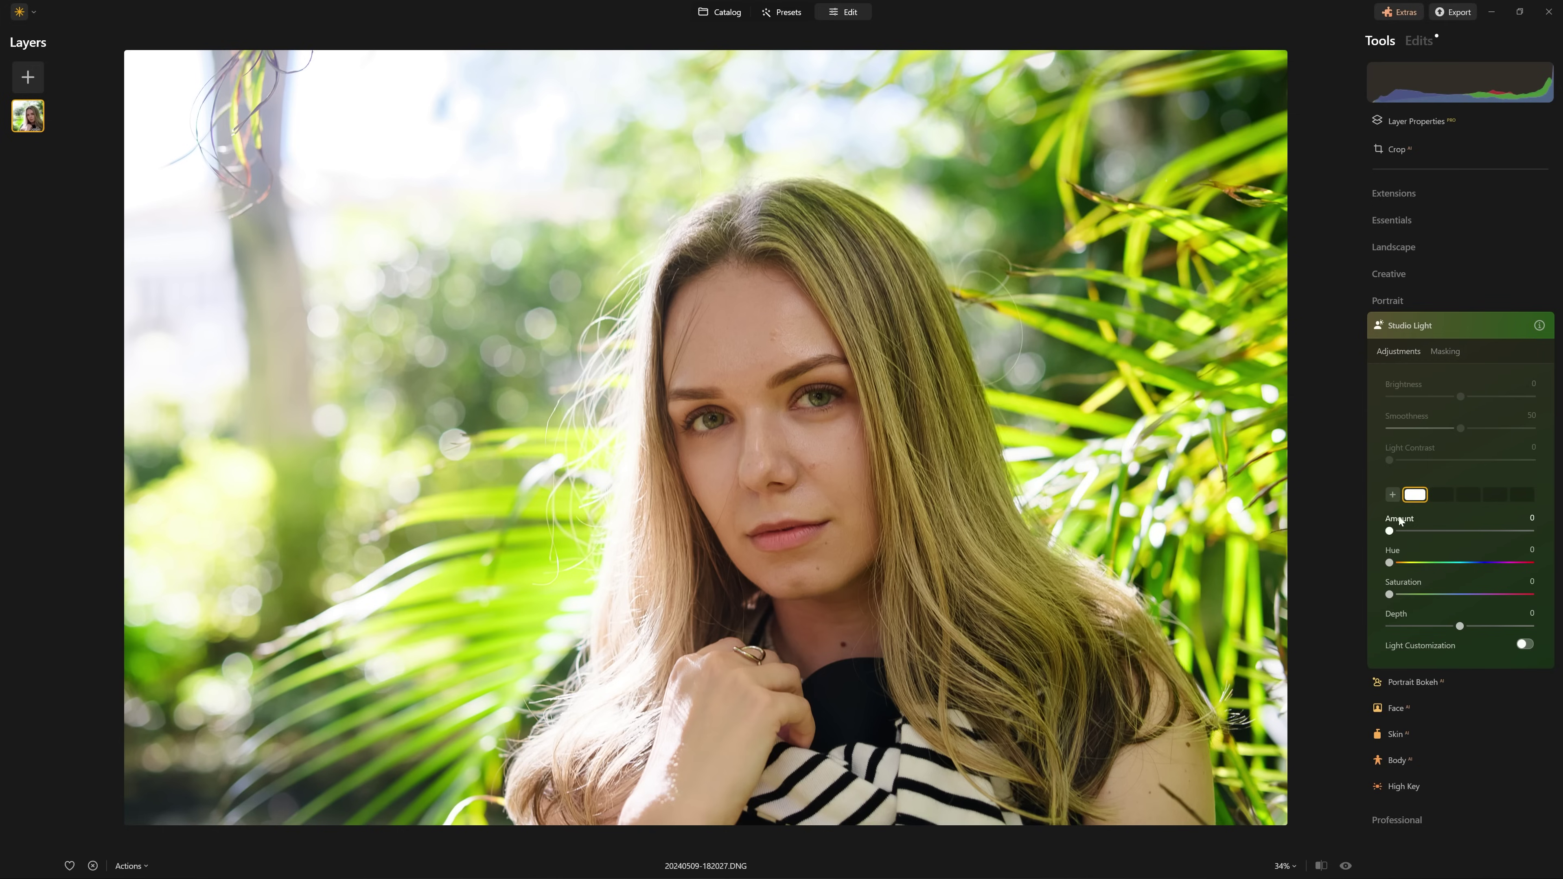
{"action": "left_click_drag", "start_coordinate": [1391, 532], "coordinate": [1474, 542]}
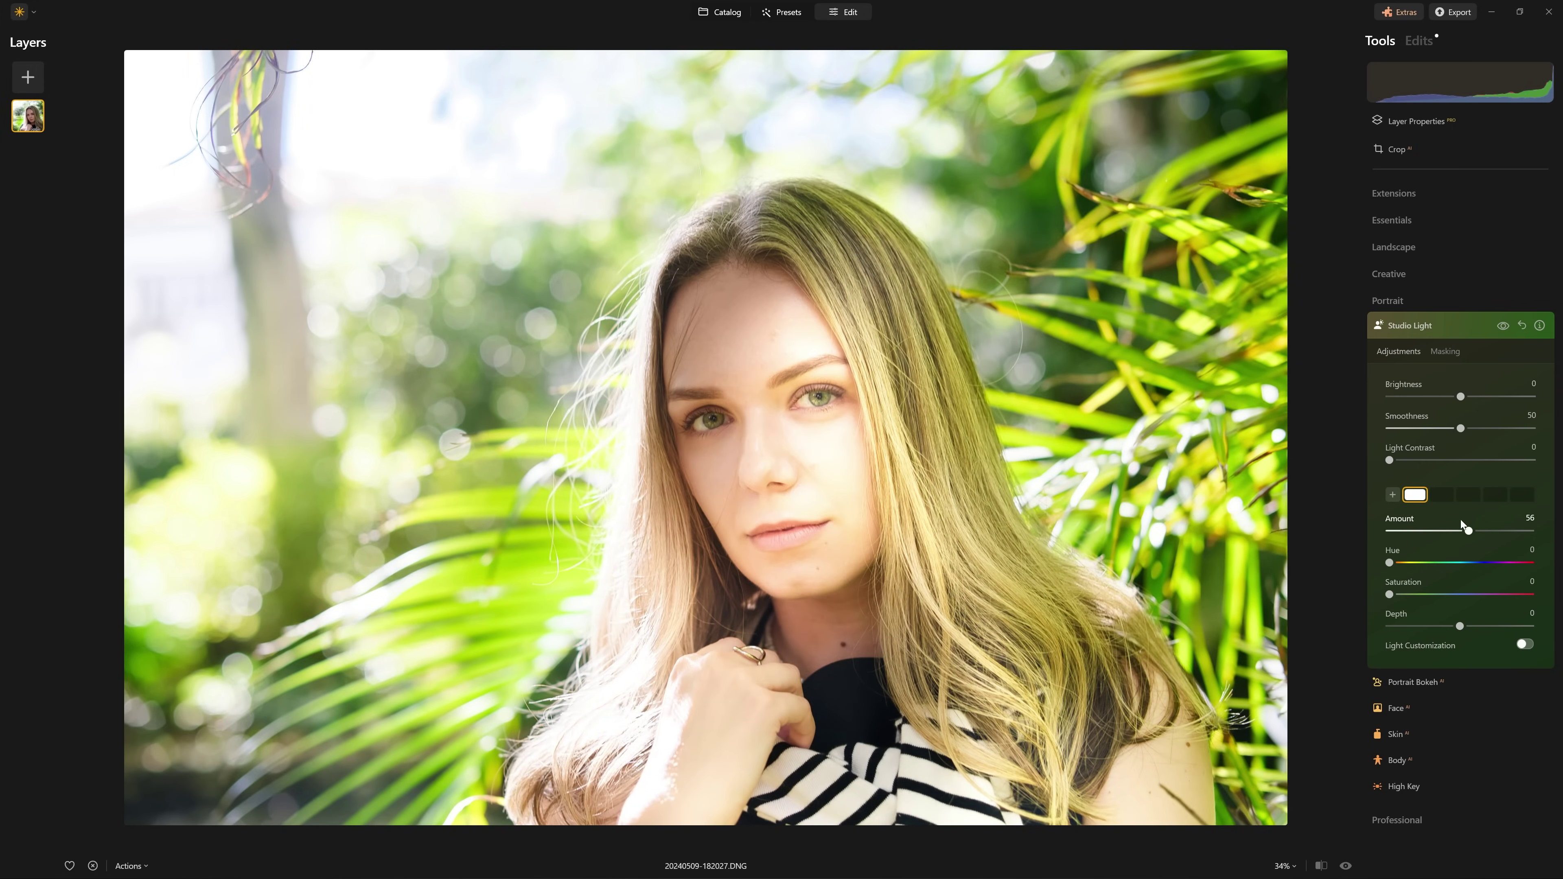
{"action": "left_click_drag", "start_coordinate": [835, 525], "coordinate": [446, 328]}
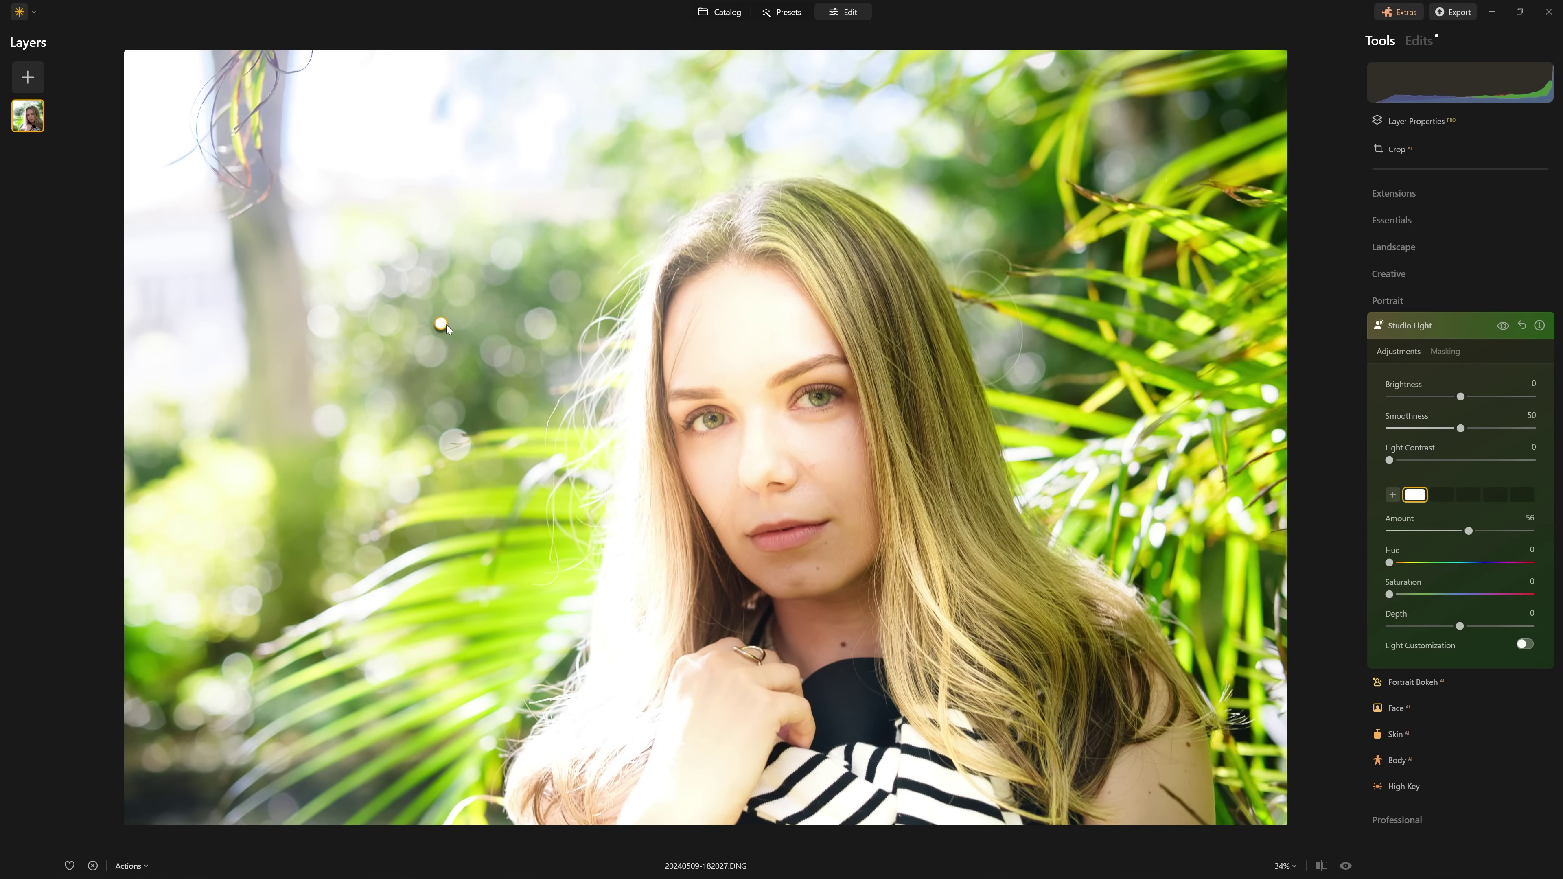
{"action": "left_click_drag", "start_coordinate": [1469, 531], "coordinate": [1445, 532]}
{"action": "left_click_drag", "start_coordinate": [1461, 398], "coordinate": [1423, 400]}
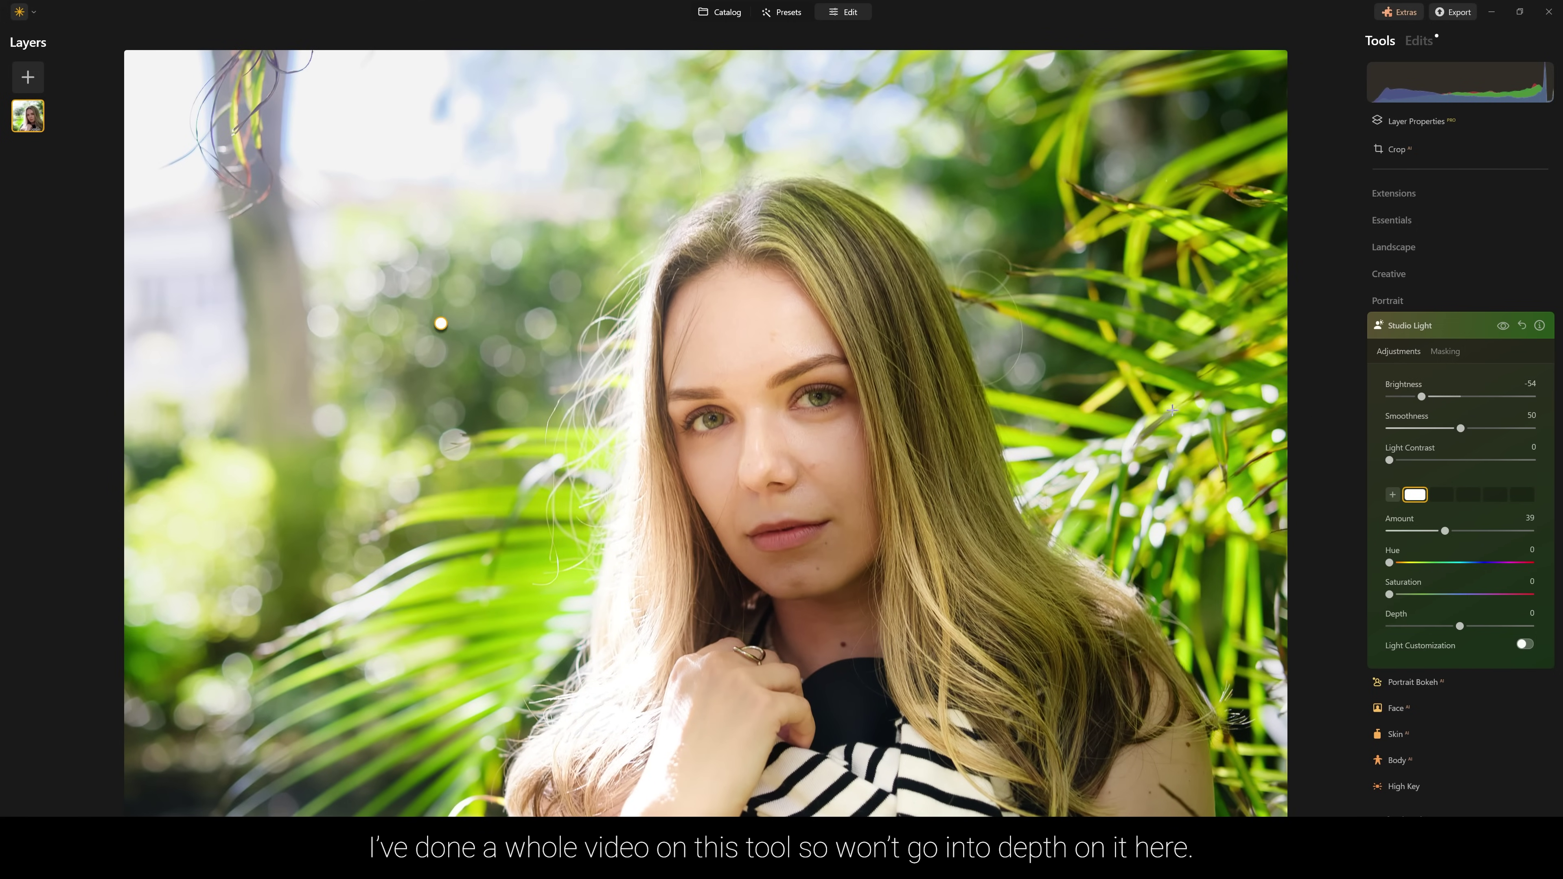
{"action": "left_click", "coordinate": [1504, 327]}
{"action": "left_click", "coordinate": [1504, 326]}
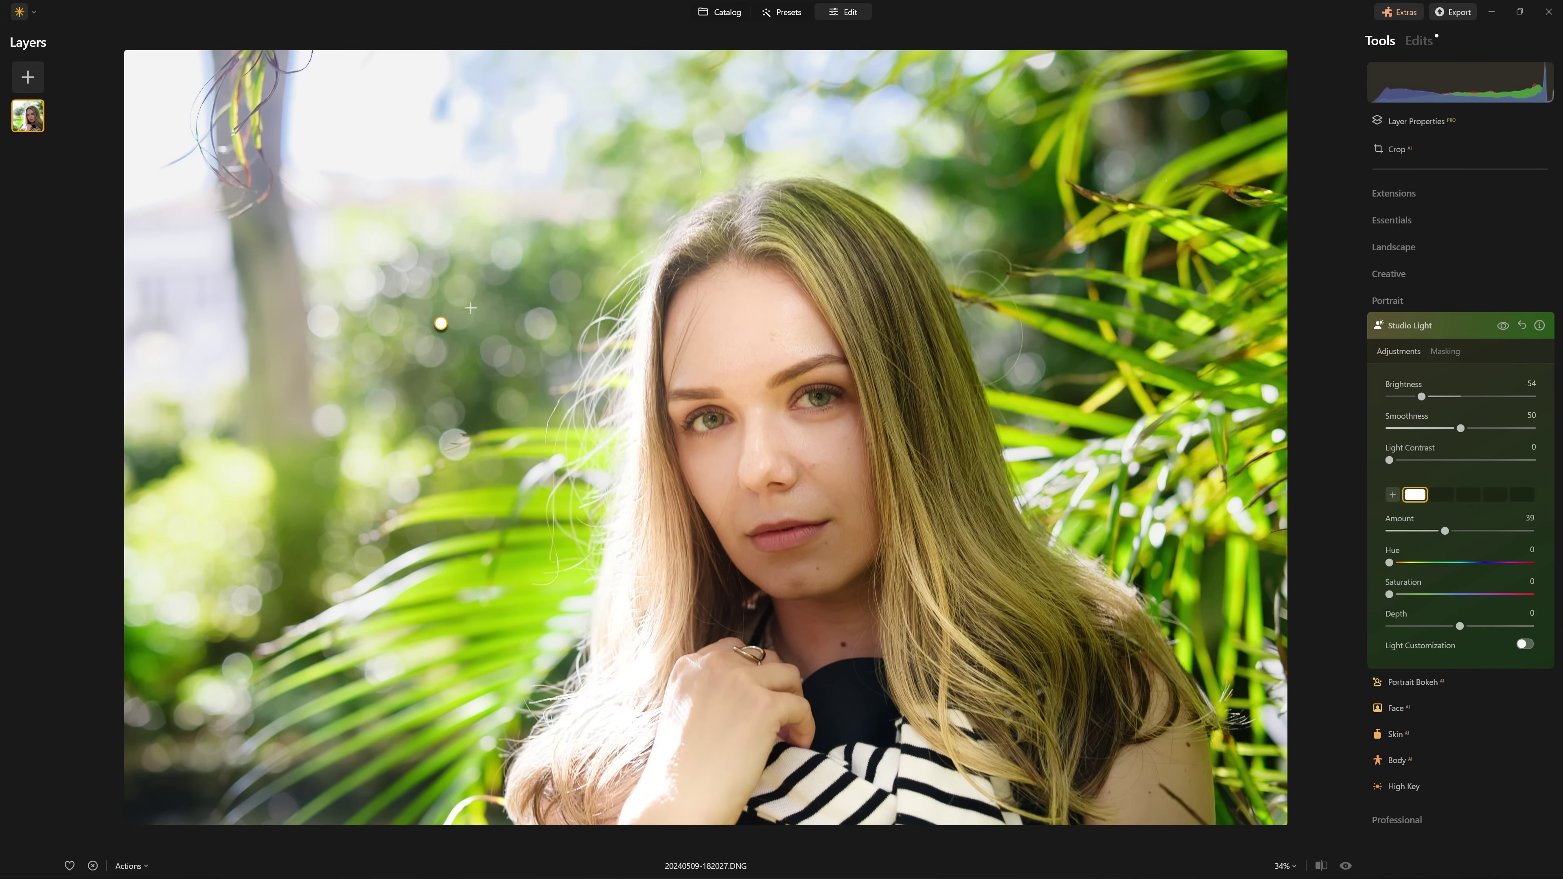
{"action": "left_click_drag", "start_coordinate": [557, 262], "coordinate": [769, 383]}
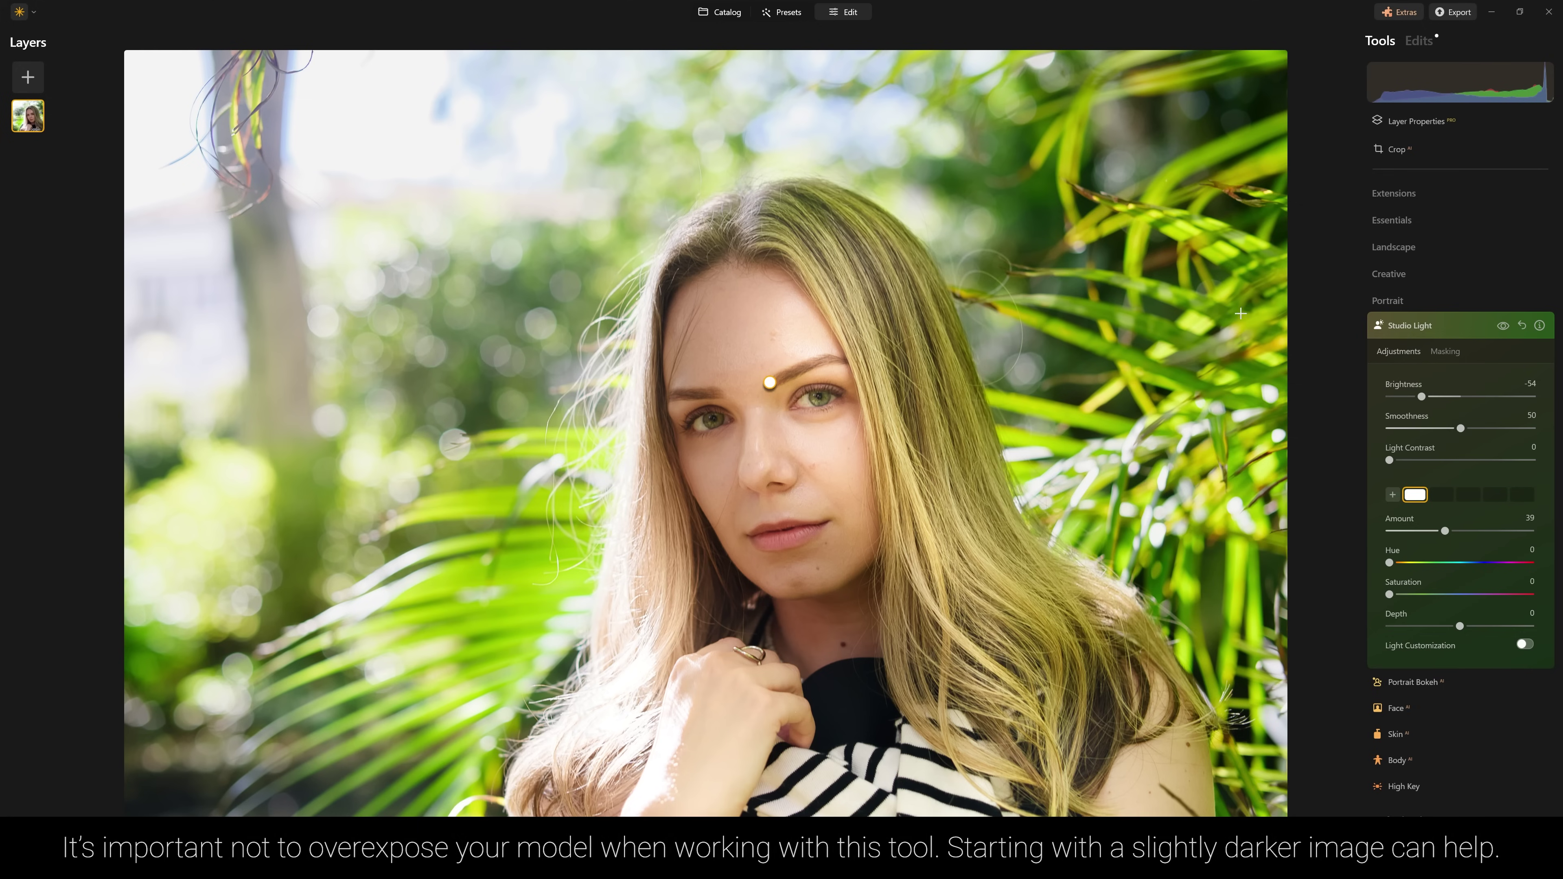
Turn on Light Customization, try the Dots pattern, and use the Palm Leaf texture with the Strips pattern
{"action": "left_click", "coordinate": [1524, 645]}
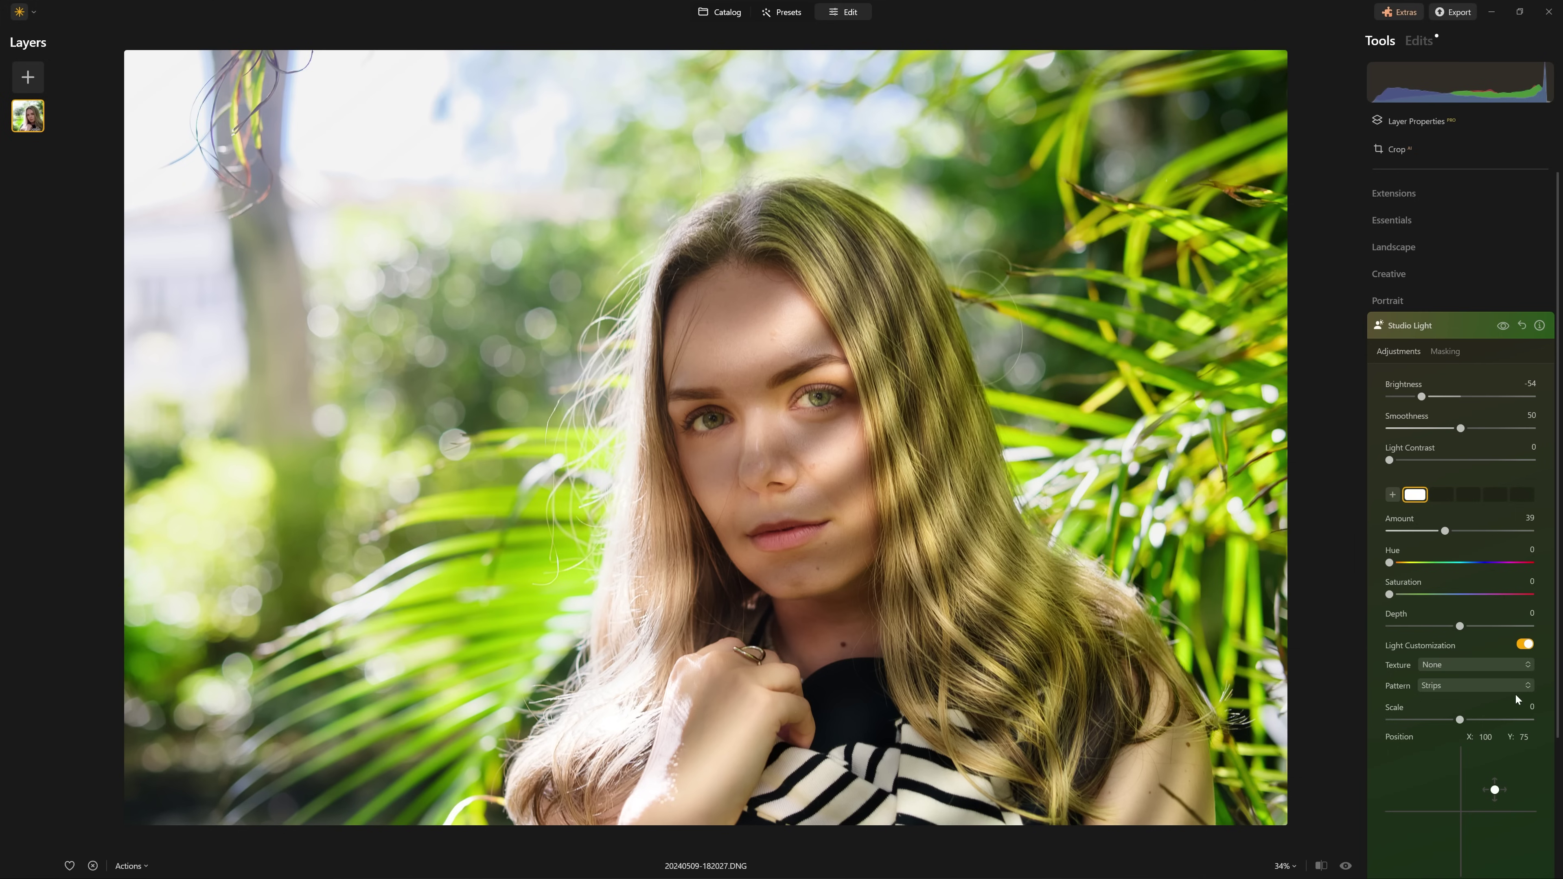
{"action": "left_click", "coordinate": [1489, 687]}
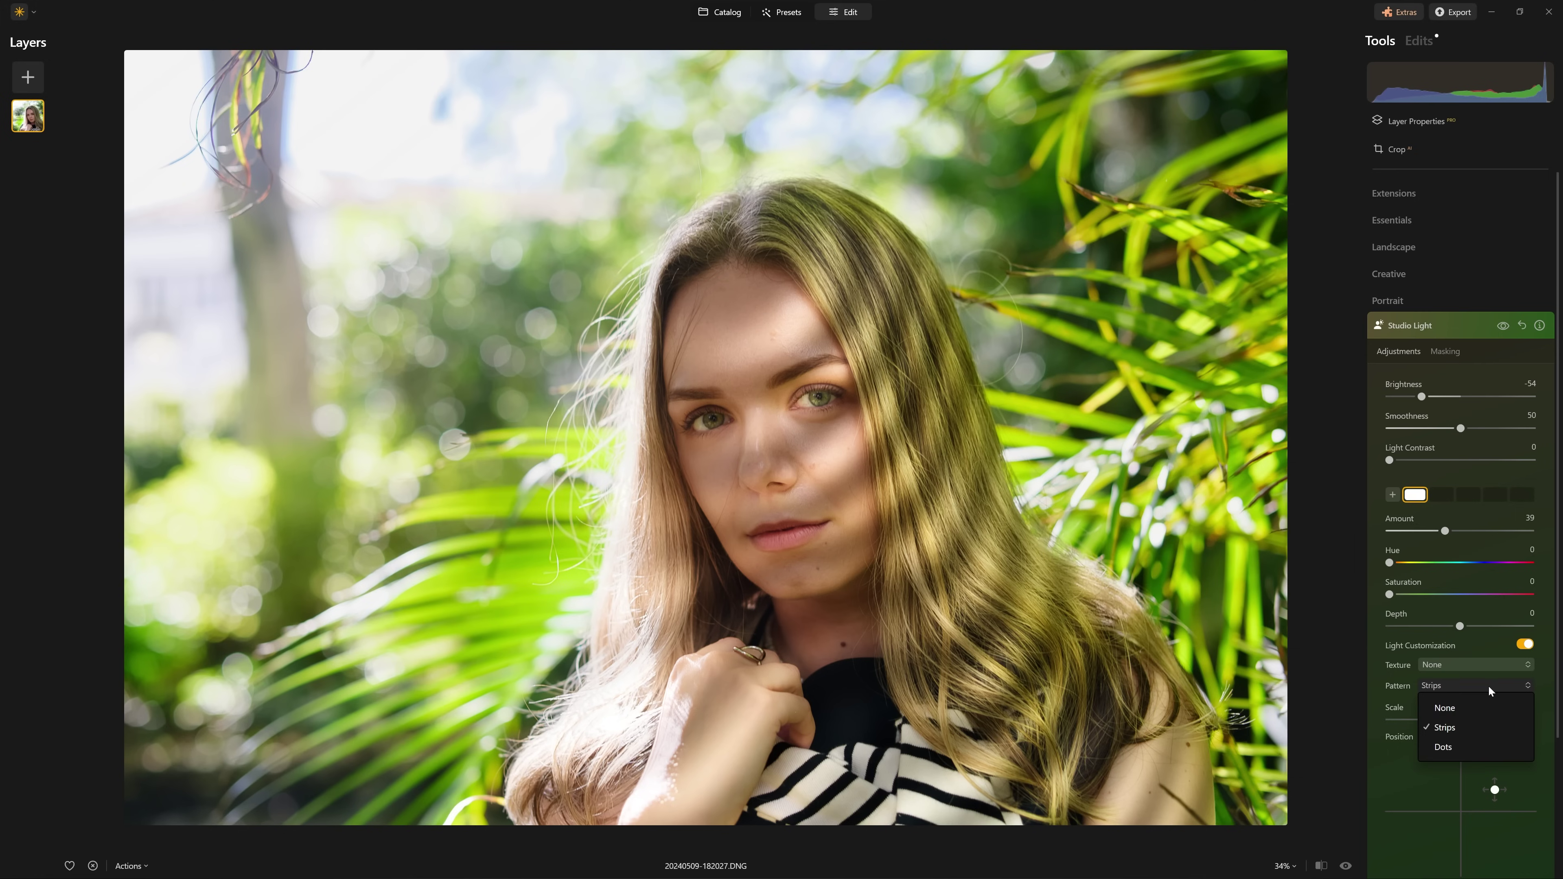
{"action": "left_click", "coordinate": [1479, 747]}
{"action": "left_click", "coordinate": [1480, 670]}
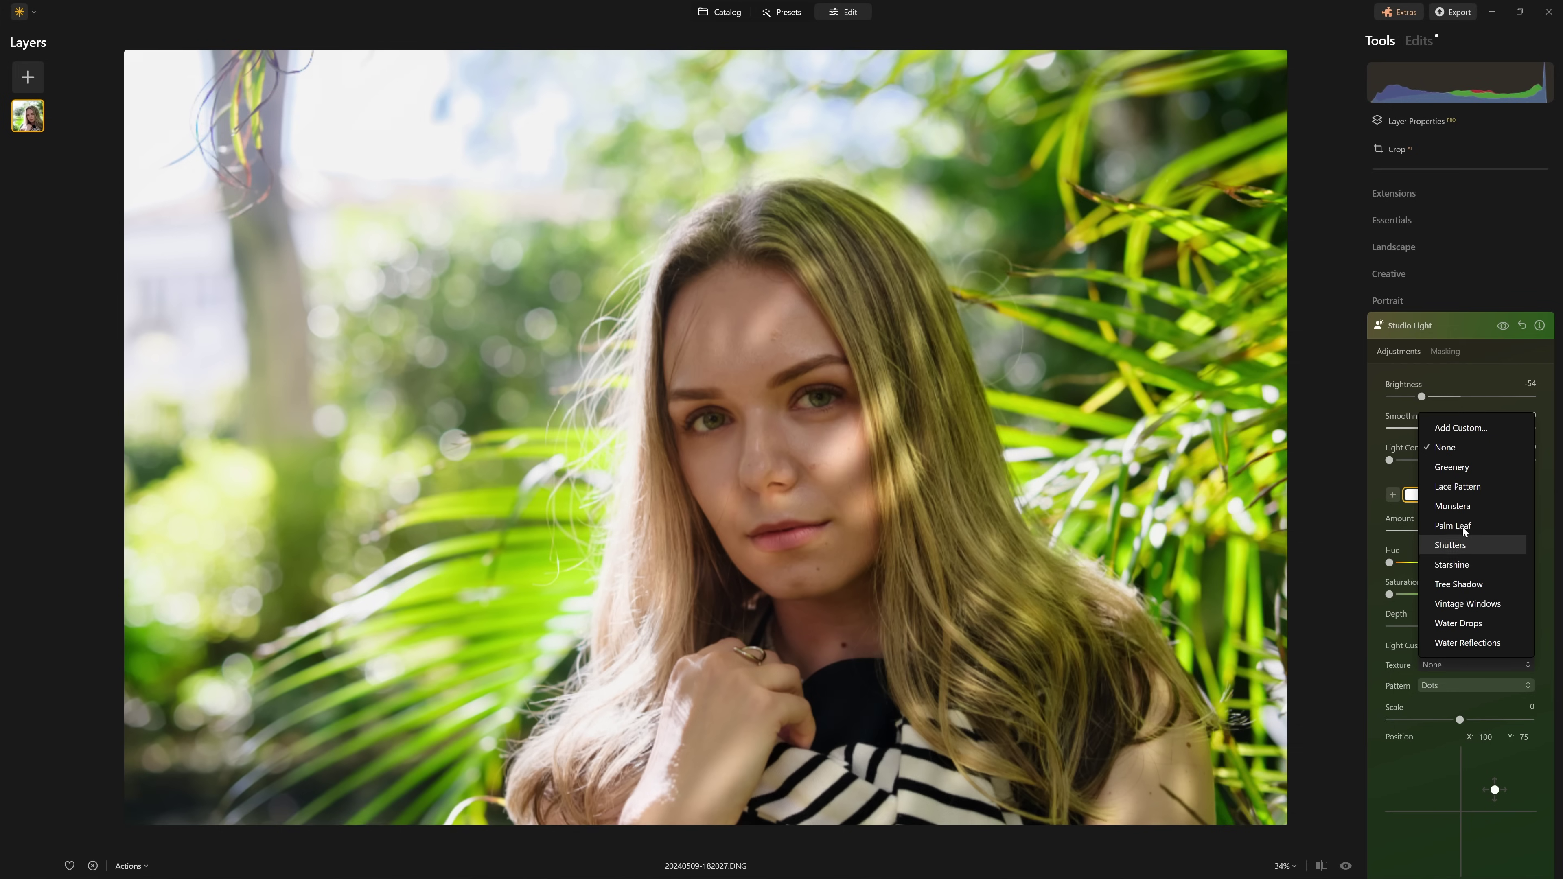
{"action": "left_click", "coordinate": [1464, 528]}
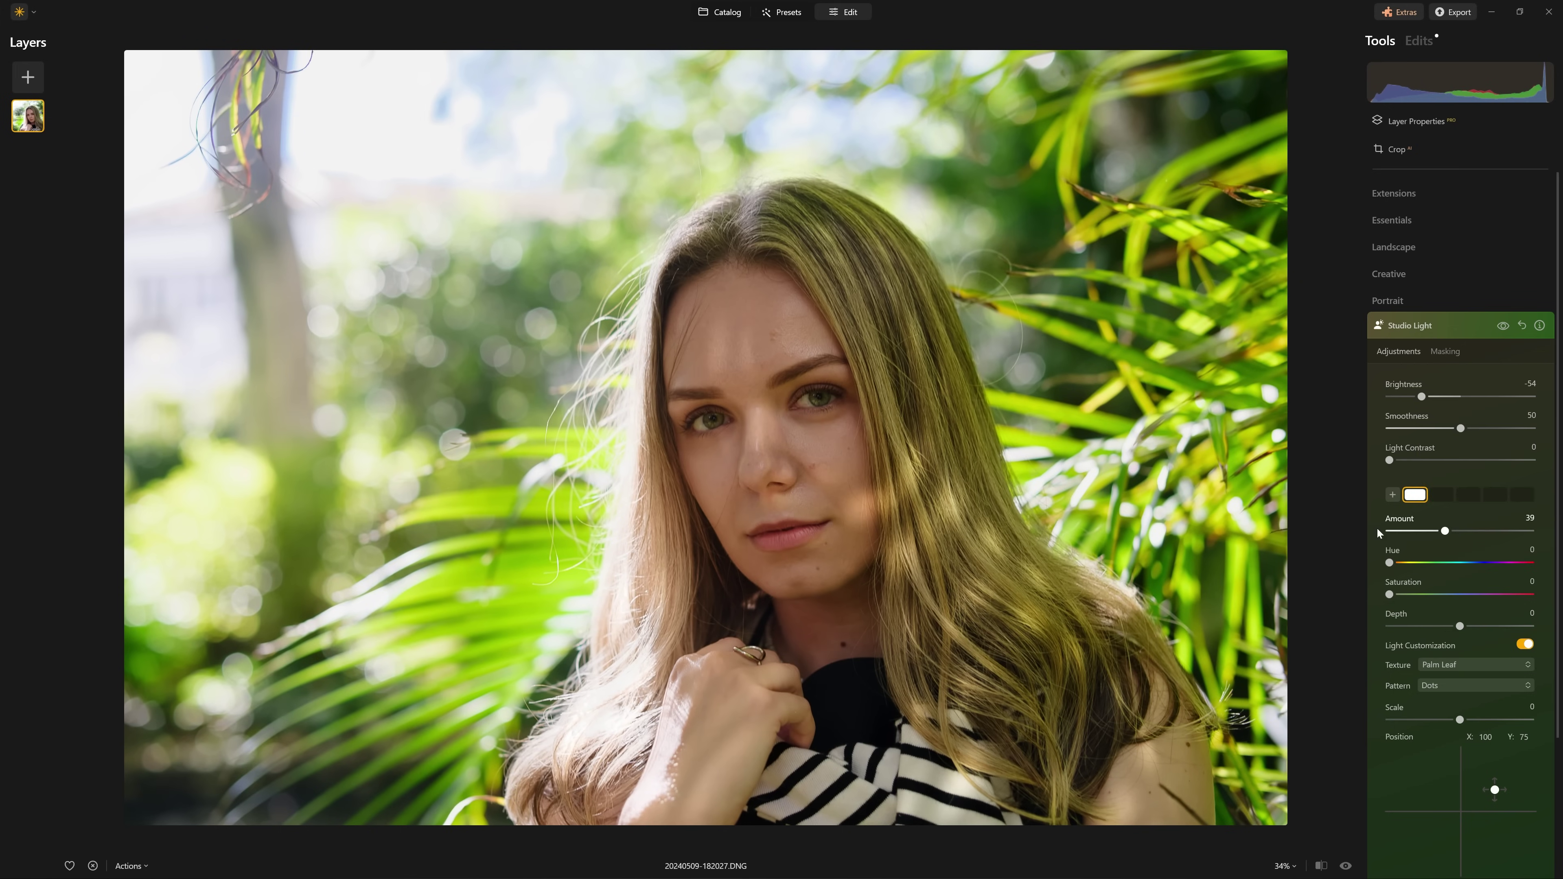
{"action": "left_click", "coordinate": [1471, 686]}
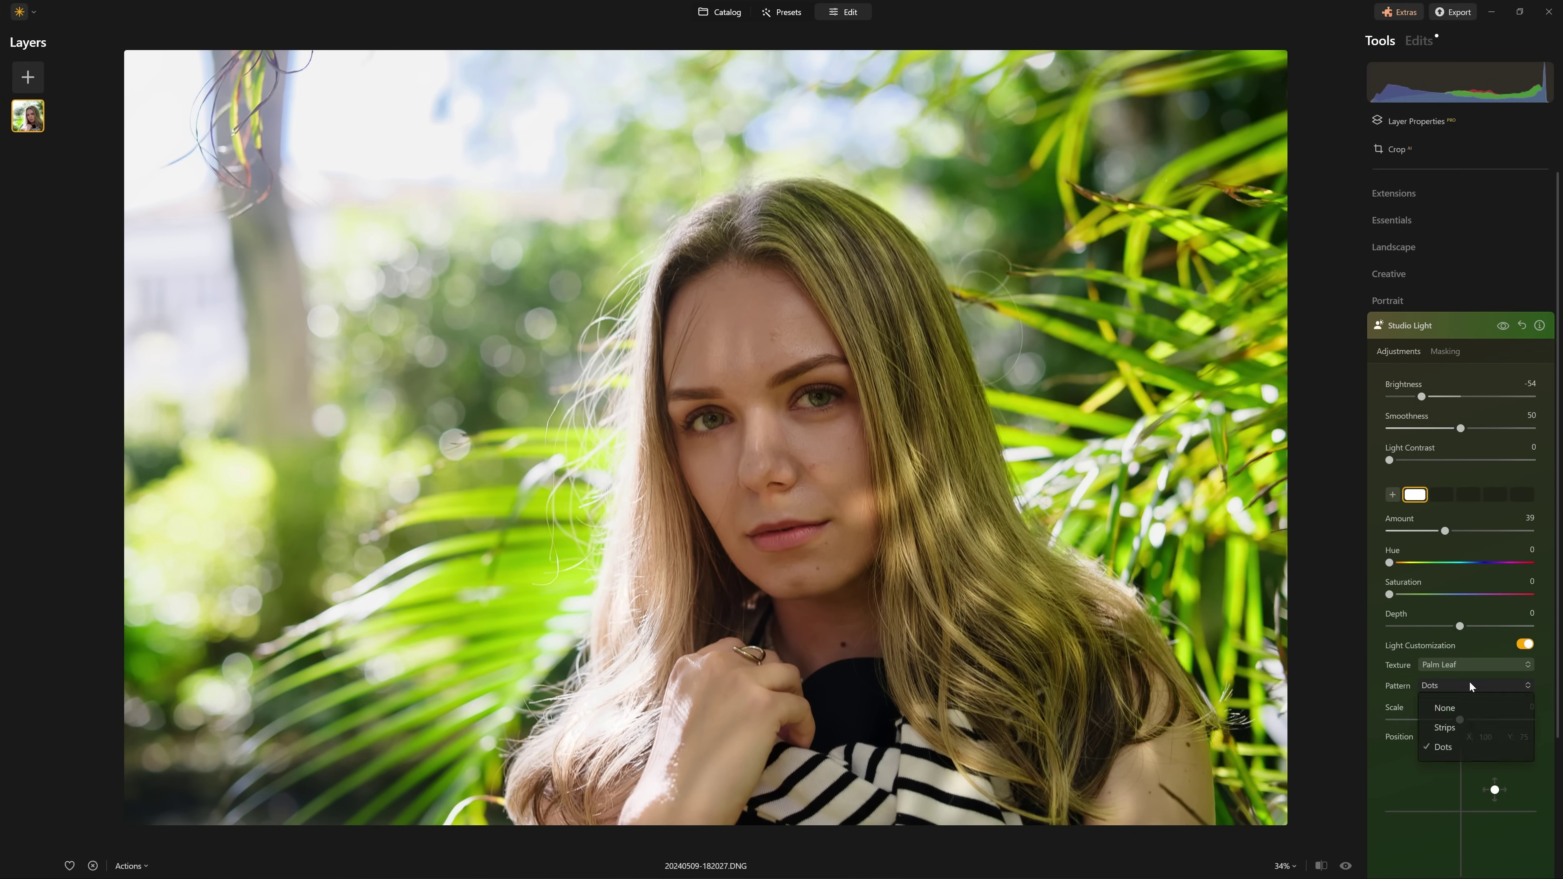
{"action": "left_click", "coordinate": [1444, 727]}
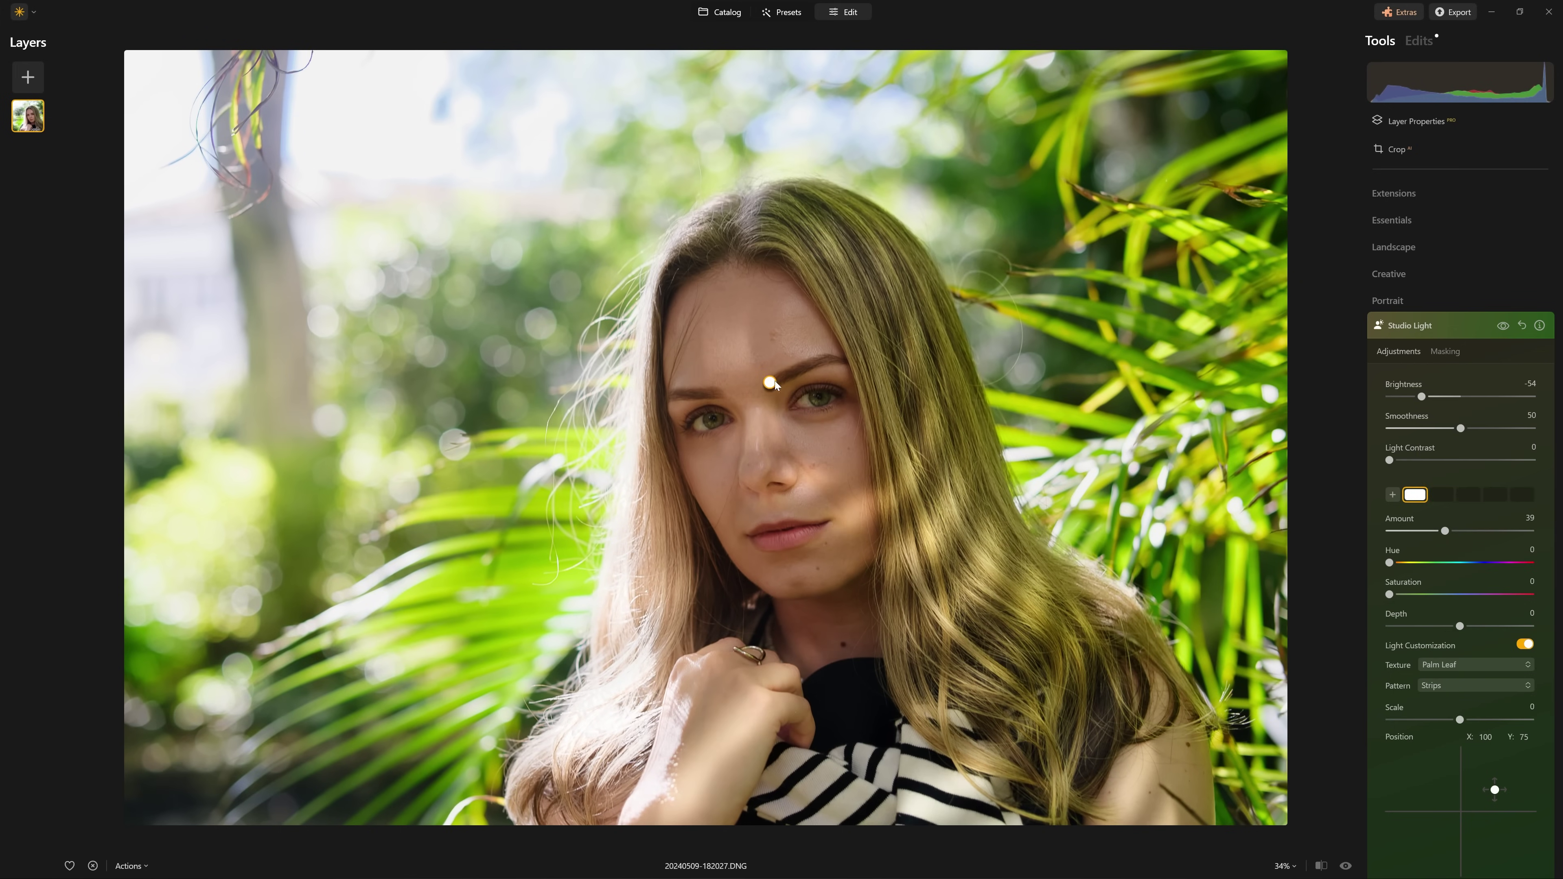
Move the Studio Light up above the face, set Brightness to 13 and Smoothness to 53, and compare the effect on and off
{"action": "left_click_drag", "start_coordinate": [757, 380], "coordinate": [777, 326]}
{"action": "left_click_drag", "start_coordinate": [1430, 404], "coordinate": [1466, 428]}
{"action": "left_click_drag", "start_coordinate": [785, 333], "coordinate": [850, 302]}
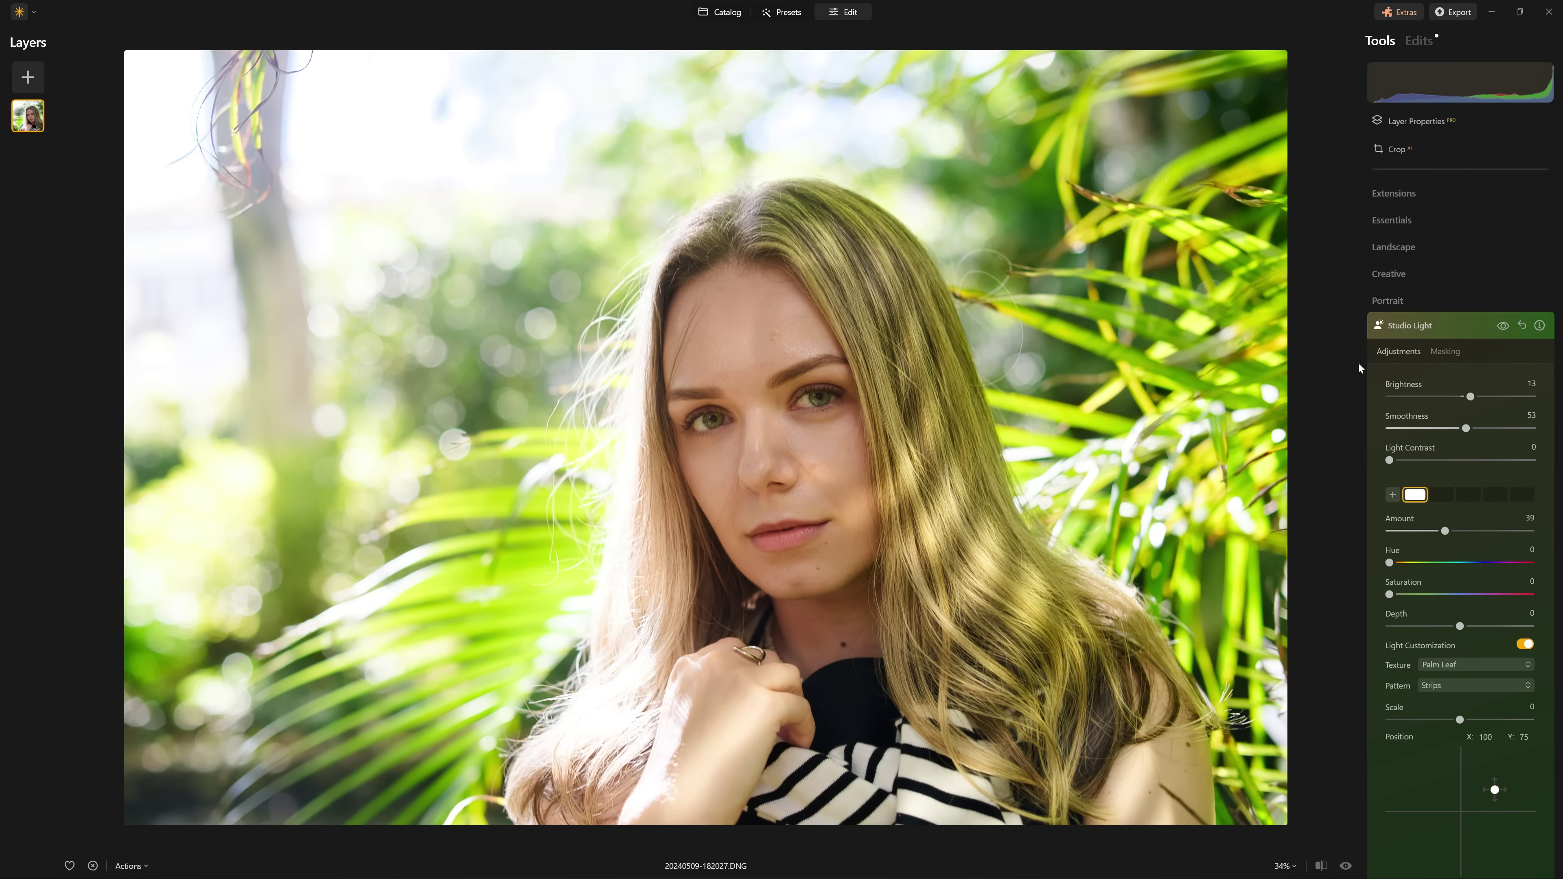
{"action": "left_click", "coordinate": [1504, 326]}
{"action": "left_click", "coordinate": [1504, 326]}
{"action": "mouse_move", "coordinate": [994, 506]}
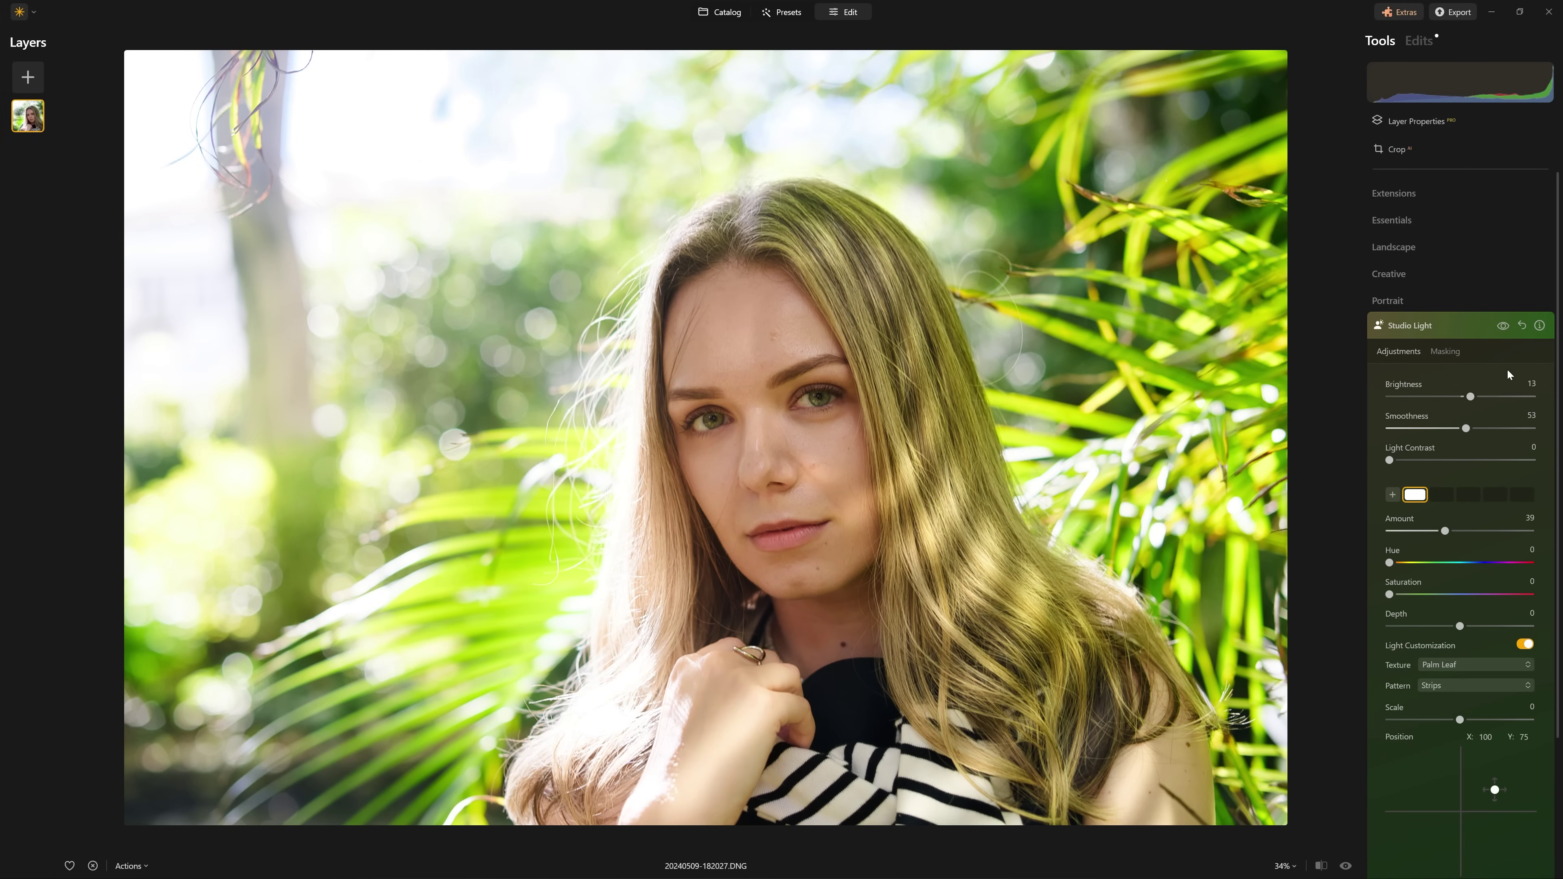
Erase the Studio Light effect from the woman's hand with the masking brush
{"action": "left_click", "coordinate": [1457, 353]}
{"action": "left_click", "coordinate": [1402, 379]}
{"action": "left_click", "coordinate": [1498, 399]}
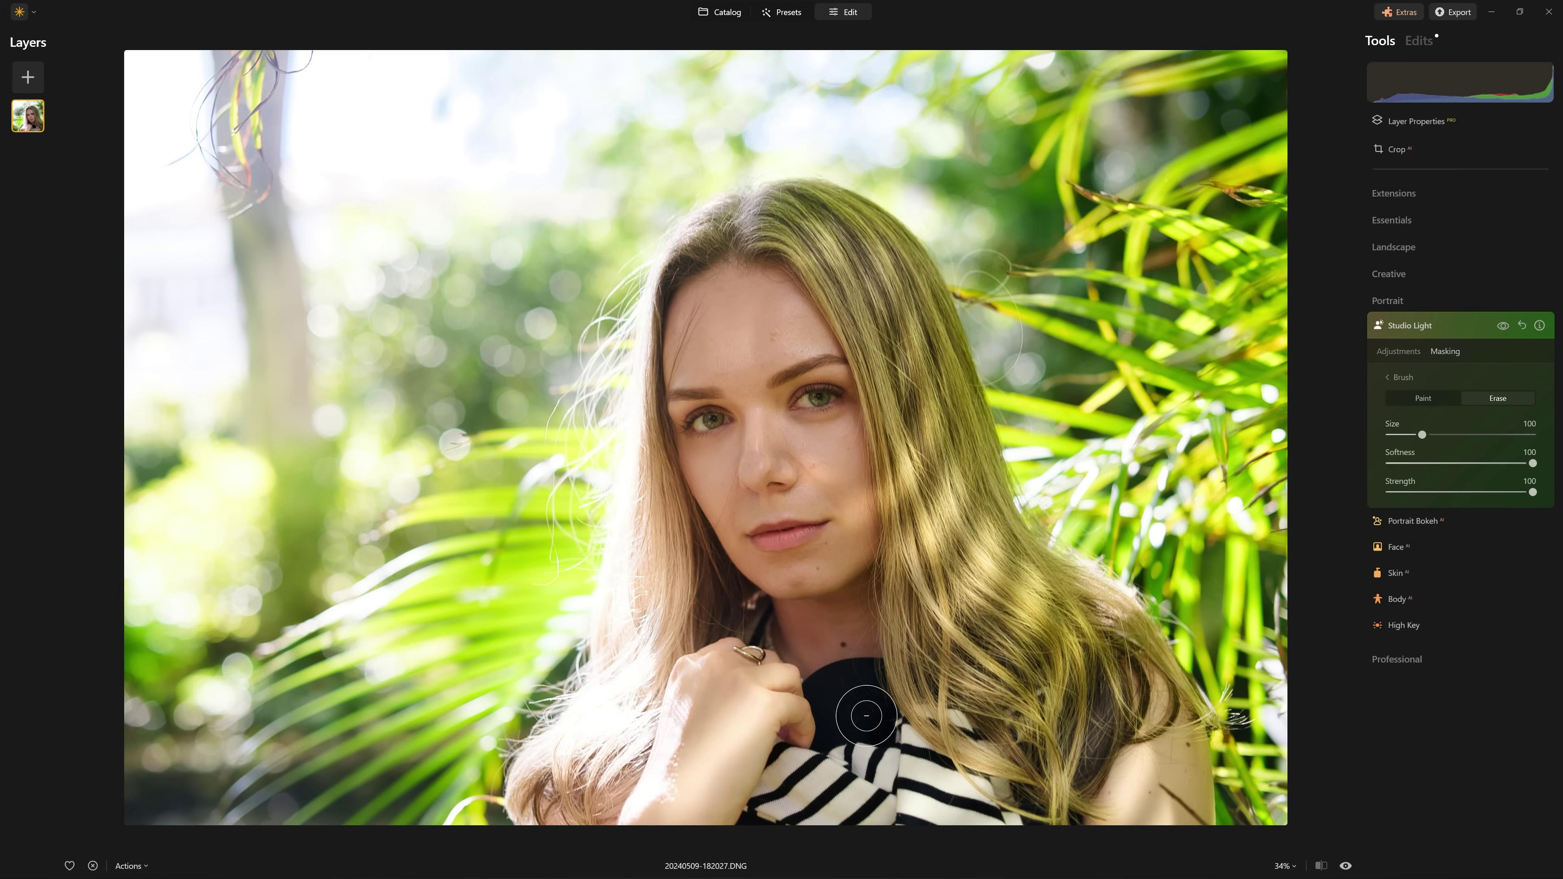
{"action": "mouse_move", "coordinate": [763, 711]}
{"action": "left_mouse_down"}
{"action": "mouse_move", "coordinate": [715, 739]}
{"action": "mouse_move", "coordinate": [739, 820]}
{"action": "mouse_move", "coordinate": [751, 722]}
{"action": "left_mouse_up"}
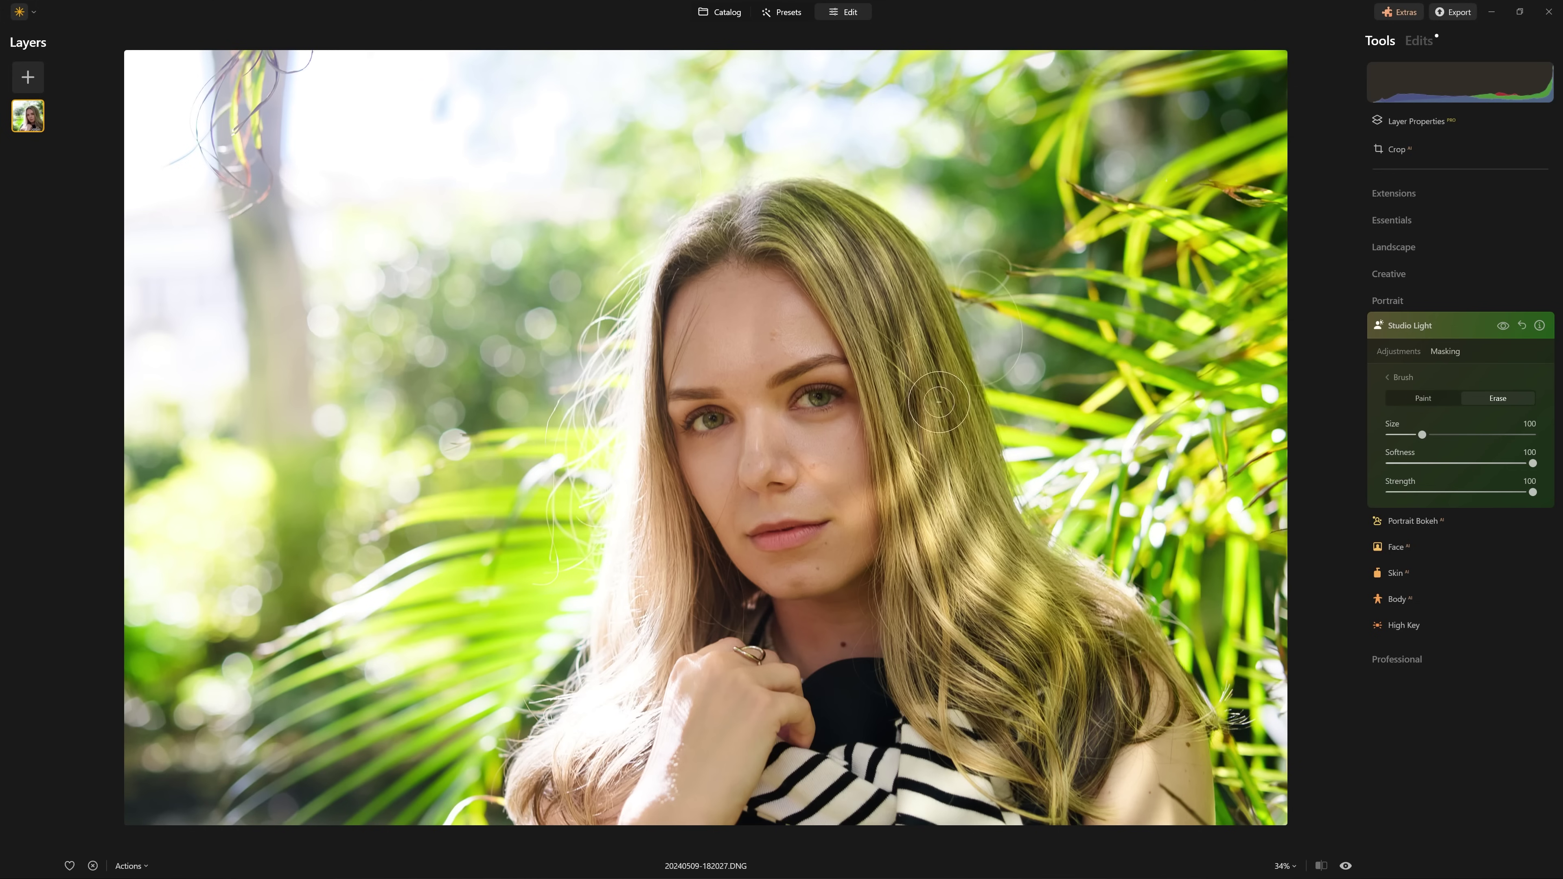
Compare the portrait with and without Studio Light, and reset the tool
{"action": "left_click", "coordinate": [1508, 324]}
{"action": "left_click", "coordinate": [1509, 326]}
{"action": "left_click", "coordinate": [1509, 326]}
{"action": "left_click", "coordinate": [1509, 327]}
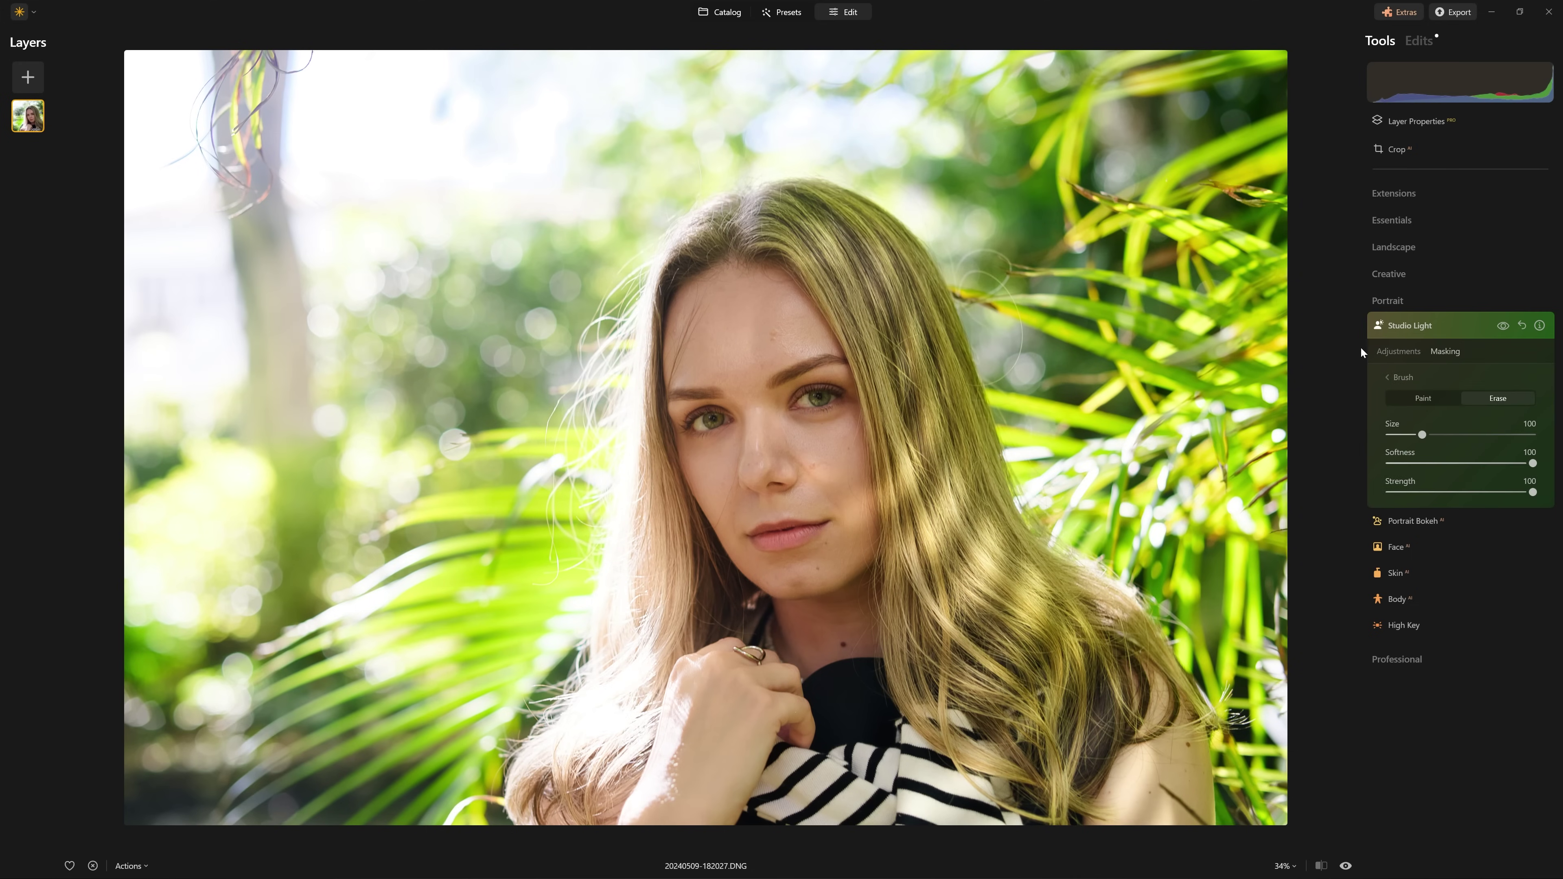
{"action": "left_click", "coordinate": [1520, 326]}
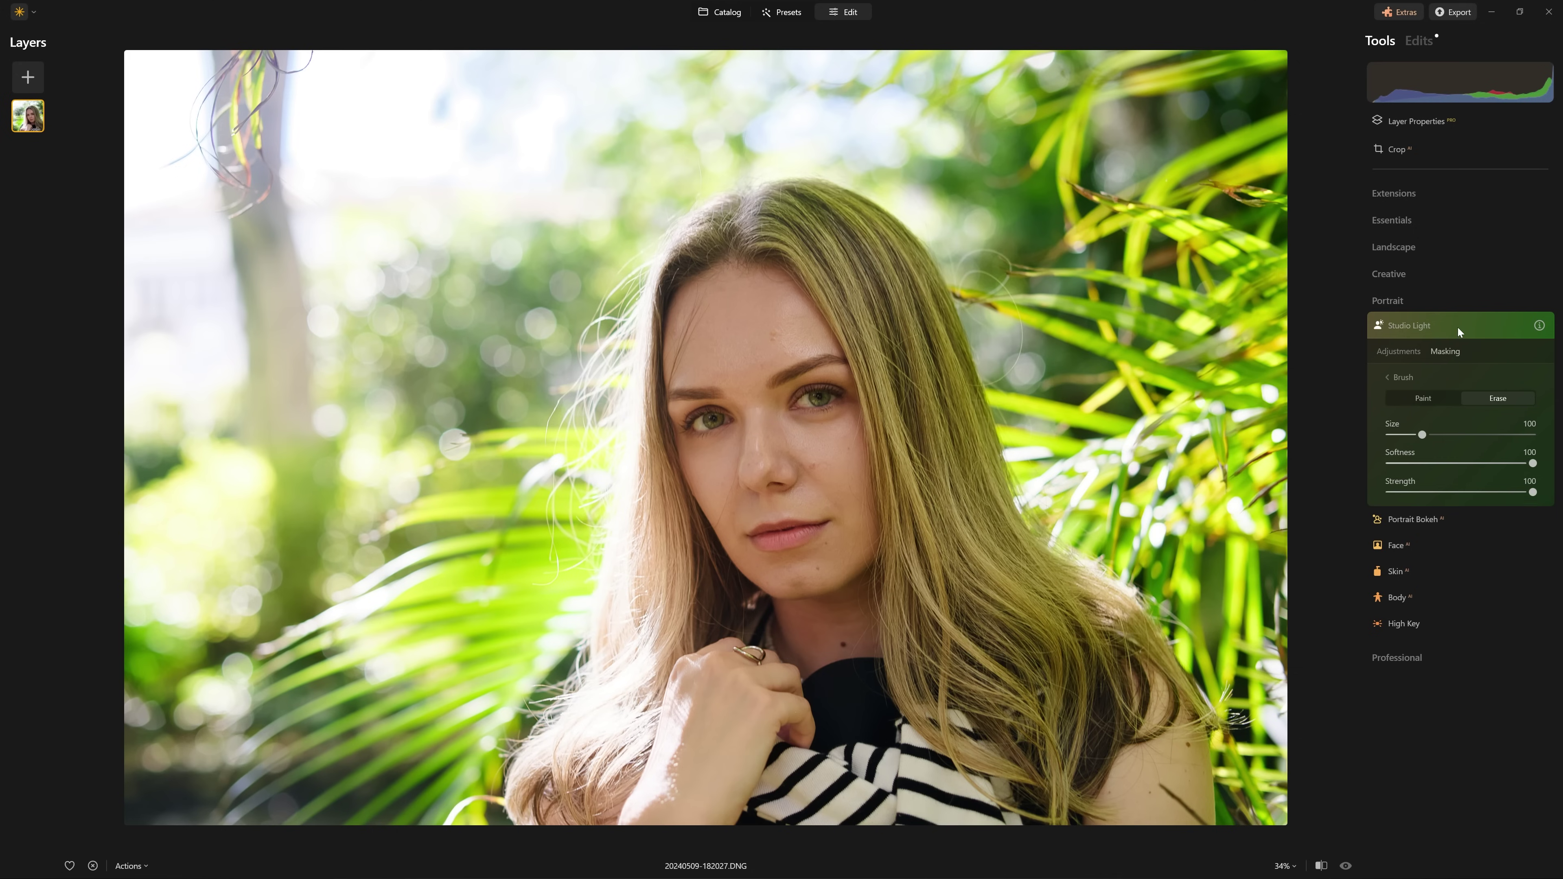
Blur the background behind the woman with Portrait Bokeh, setting its Amount to 82
{"action": "left_click", "coordinate": [1410, 329]}
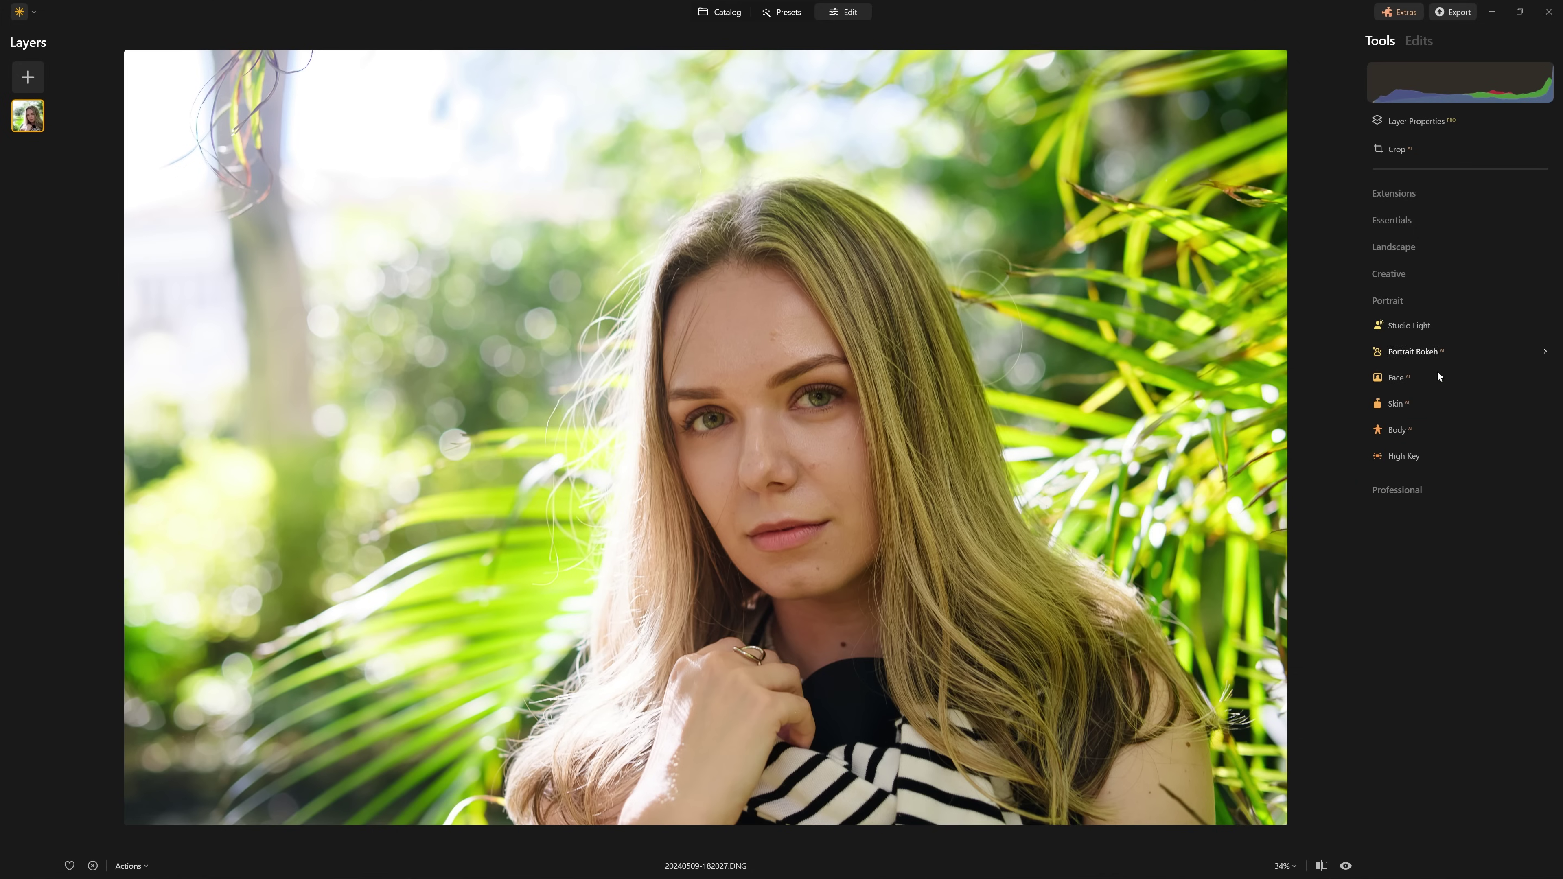
{"action": "left_click", "coordinate": [1436, 354]}
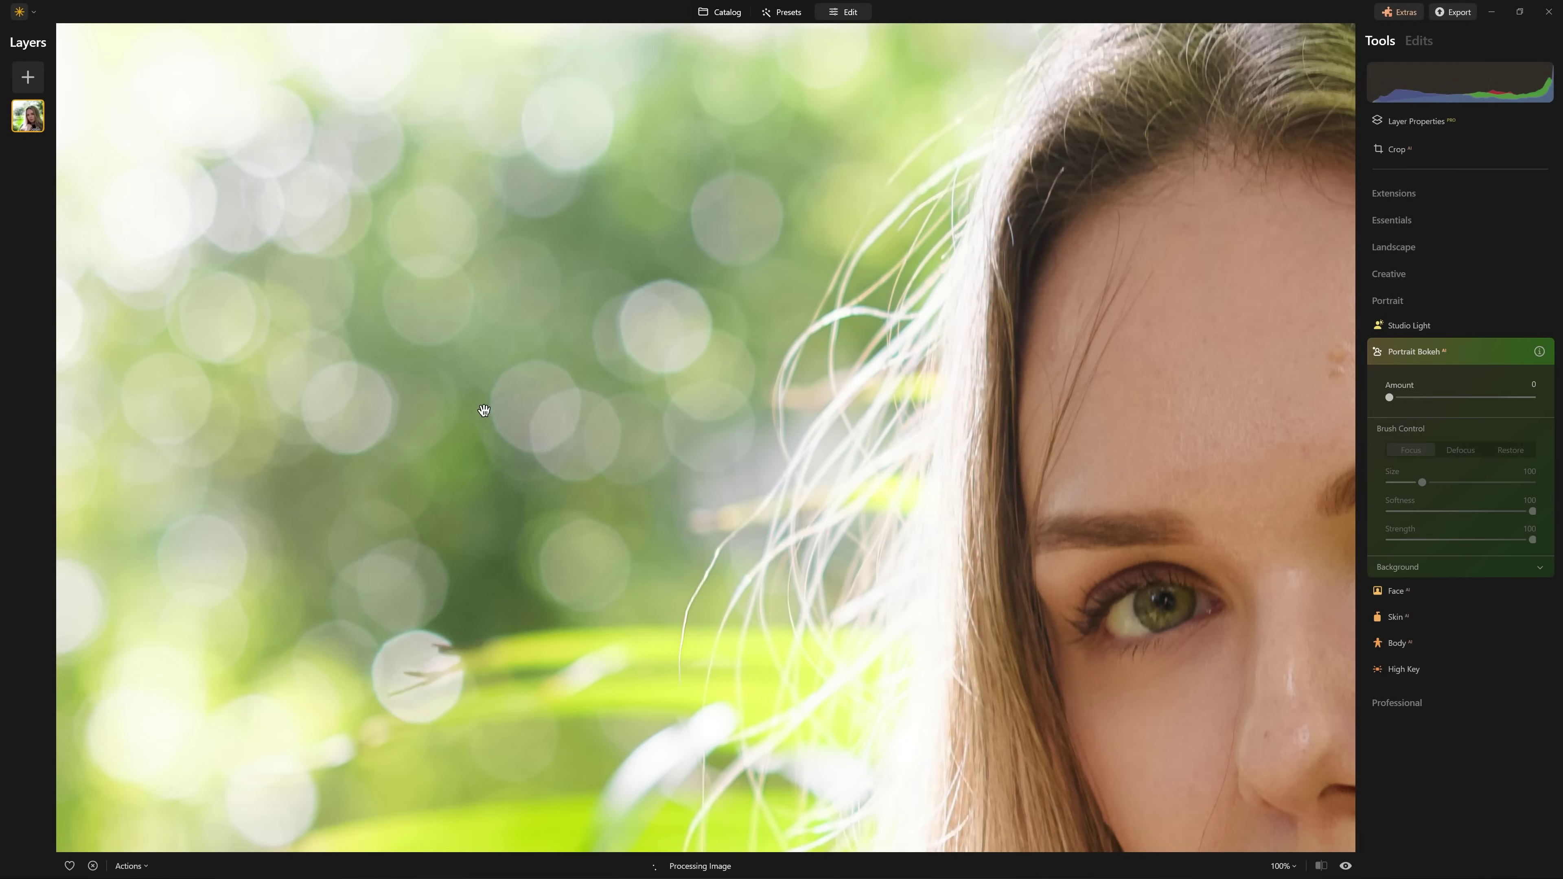
{"action": "left_click", "coordinate": [590, 500]}
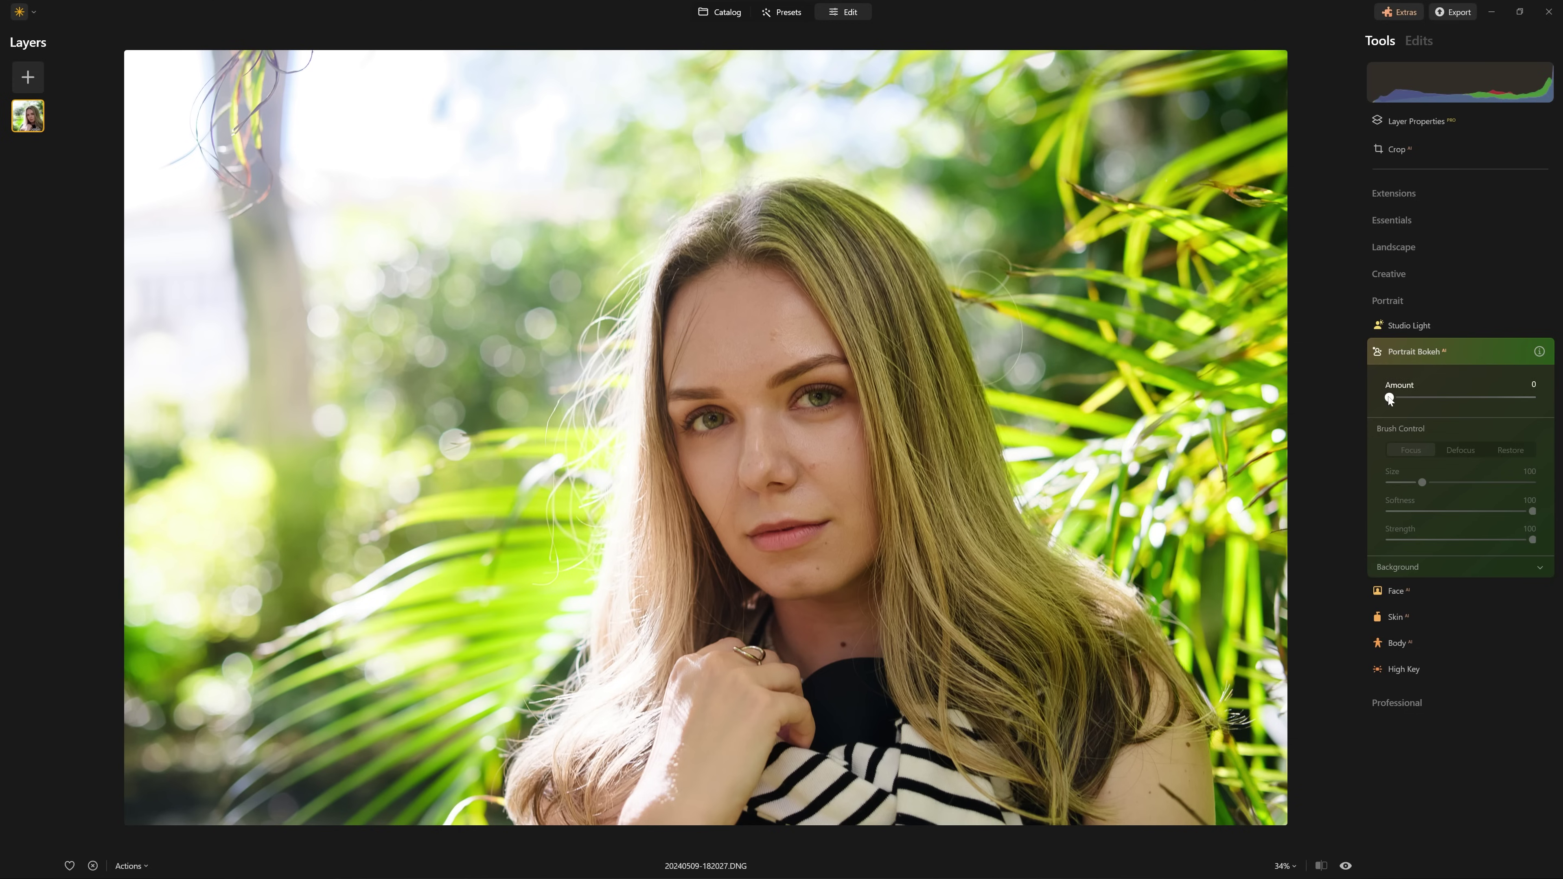
{"action": "left_click_drag", "start_coordinate": [1389, 399], "coordinate": [1426, 410]}
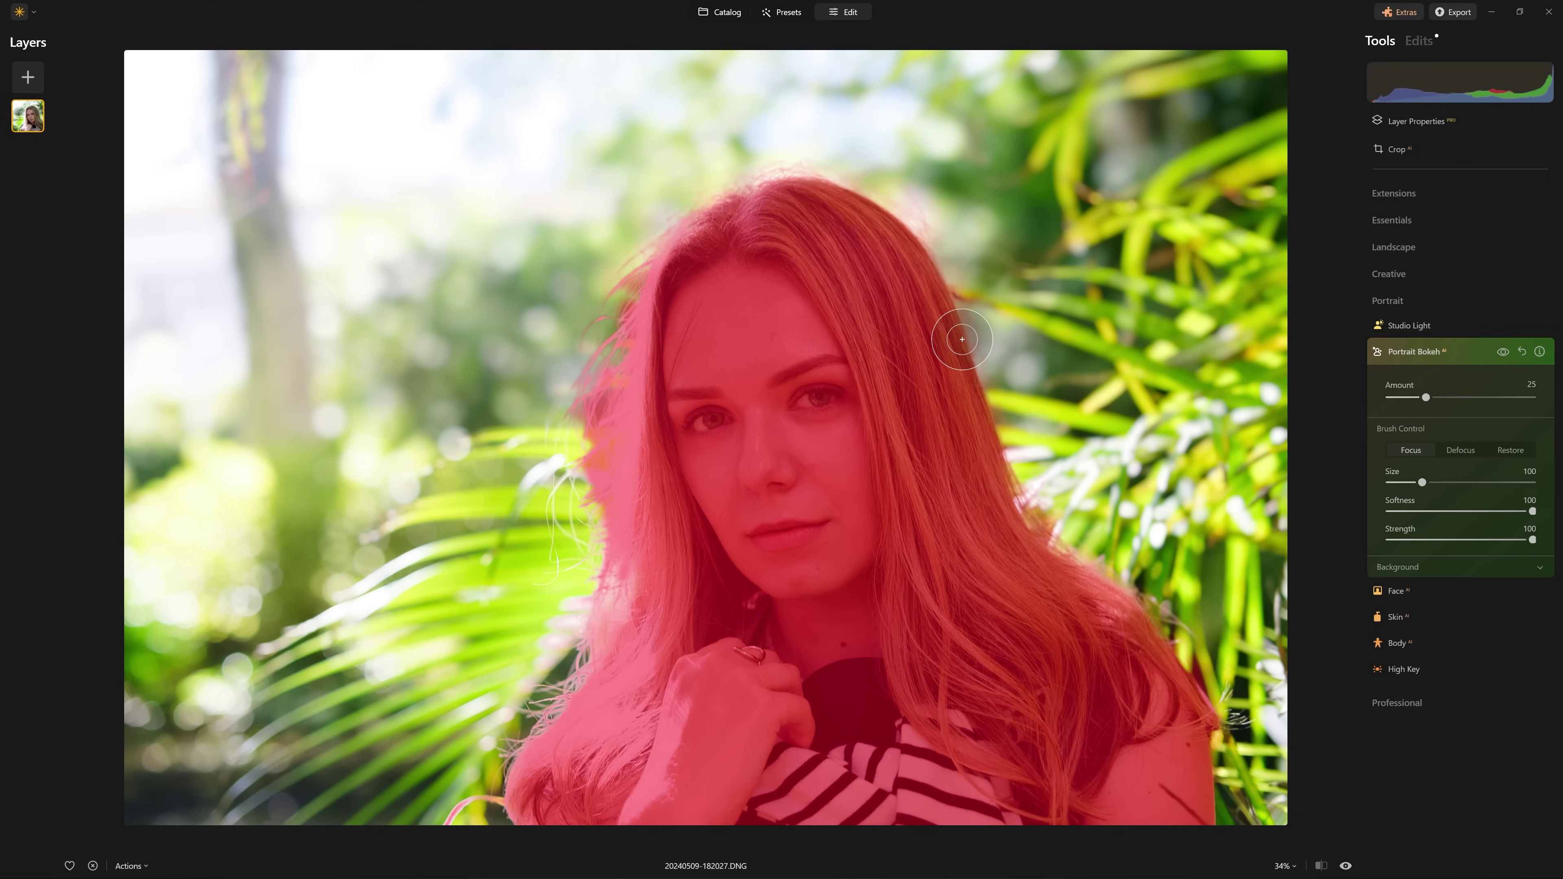
{"action": "left_click_drag", "start_coordinate": [1427, 398], "coordinate": [1511, 402]}
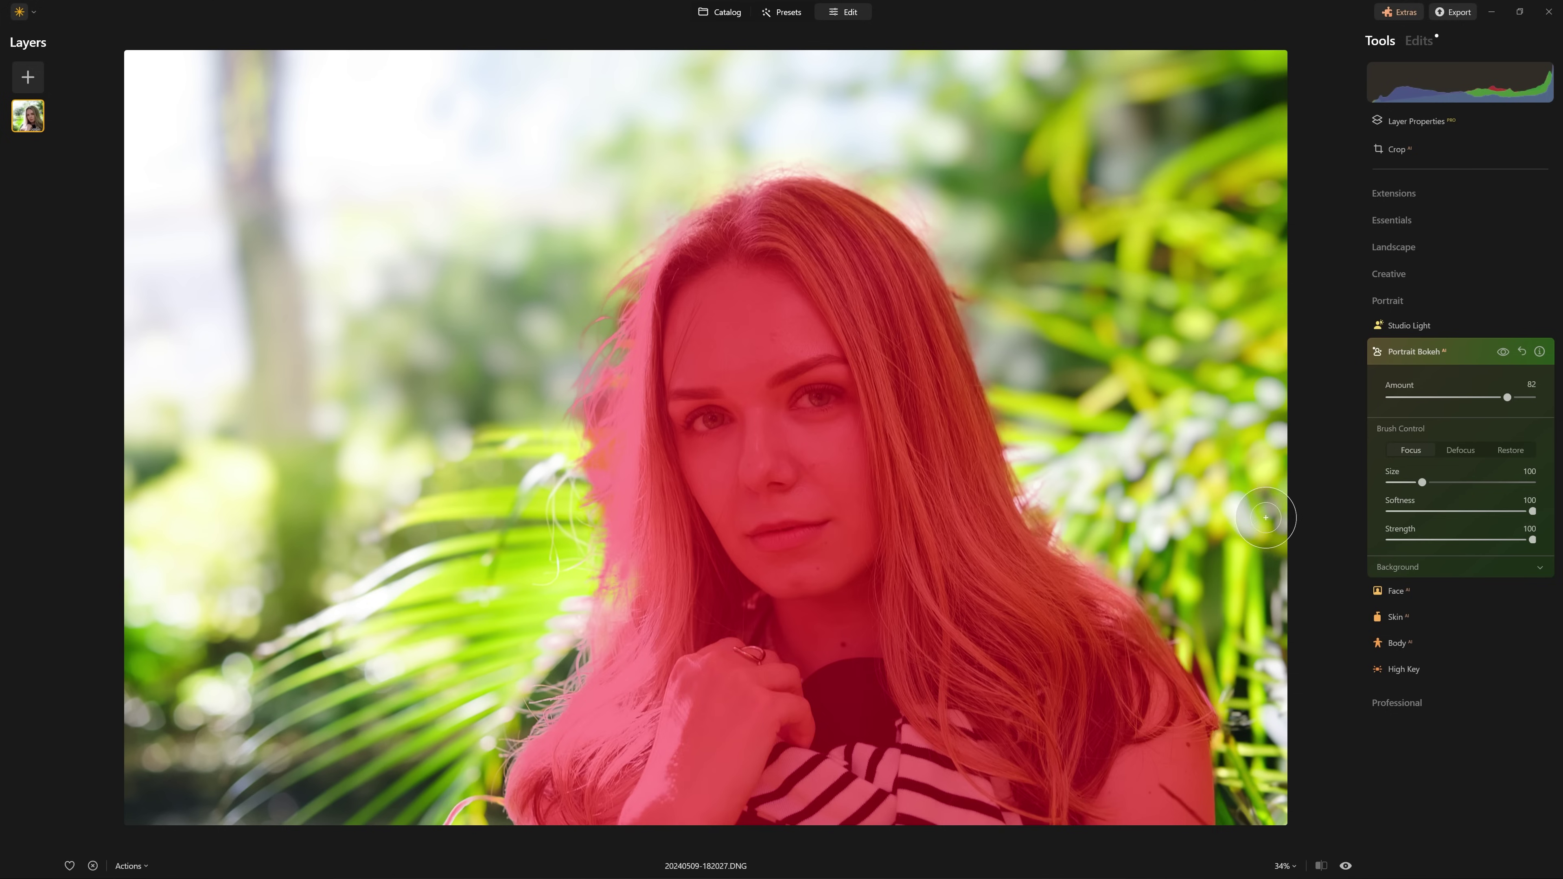
Set the Portrait Bokeh background's Brightness to -51, Highlights Glow to 31, Warmth to 100 and Edges Correction to 43
{"action": "left_click", "coordinate": [1458, 567]}
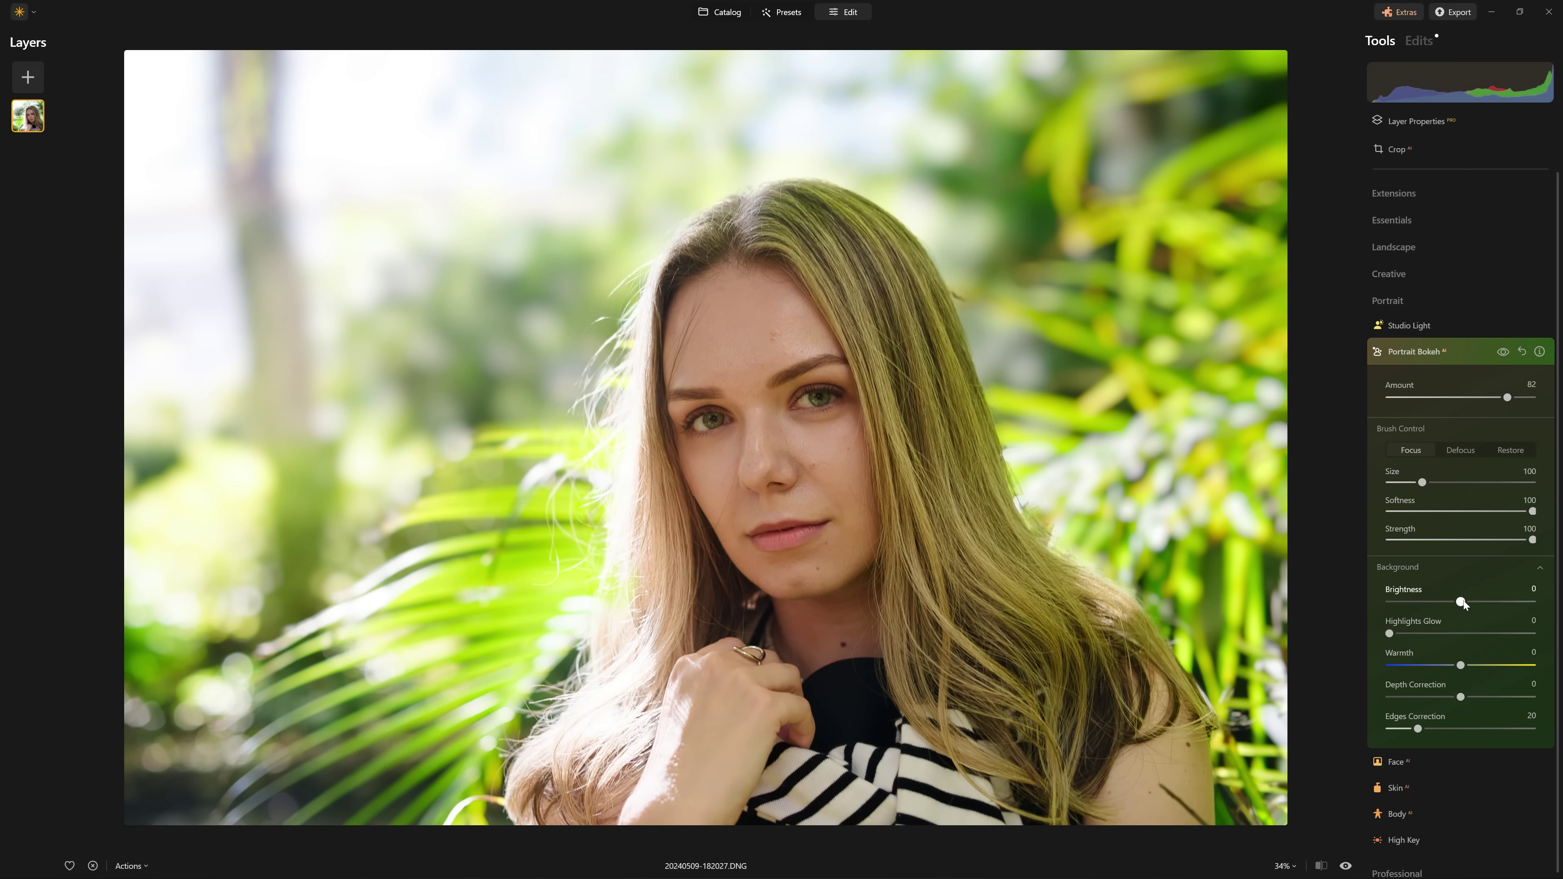
{"action": "left_click_drag", "start_coordinate": [1462, 605], "coordinate": [1426, 607]}
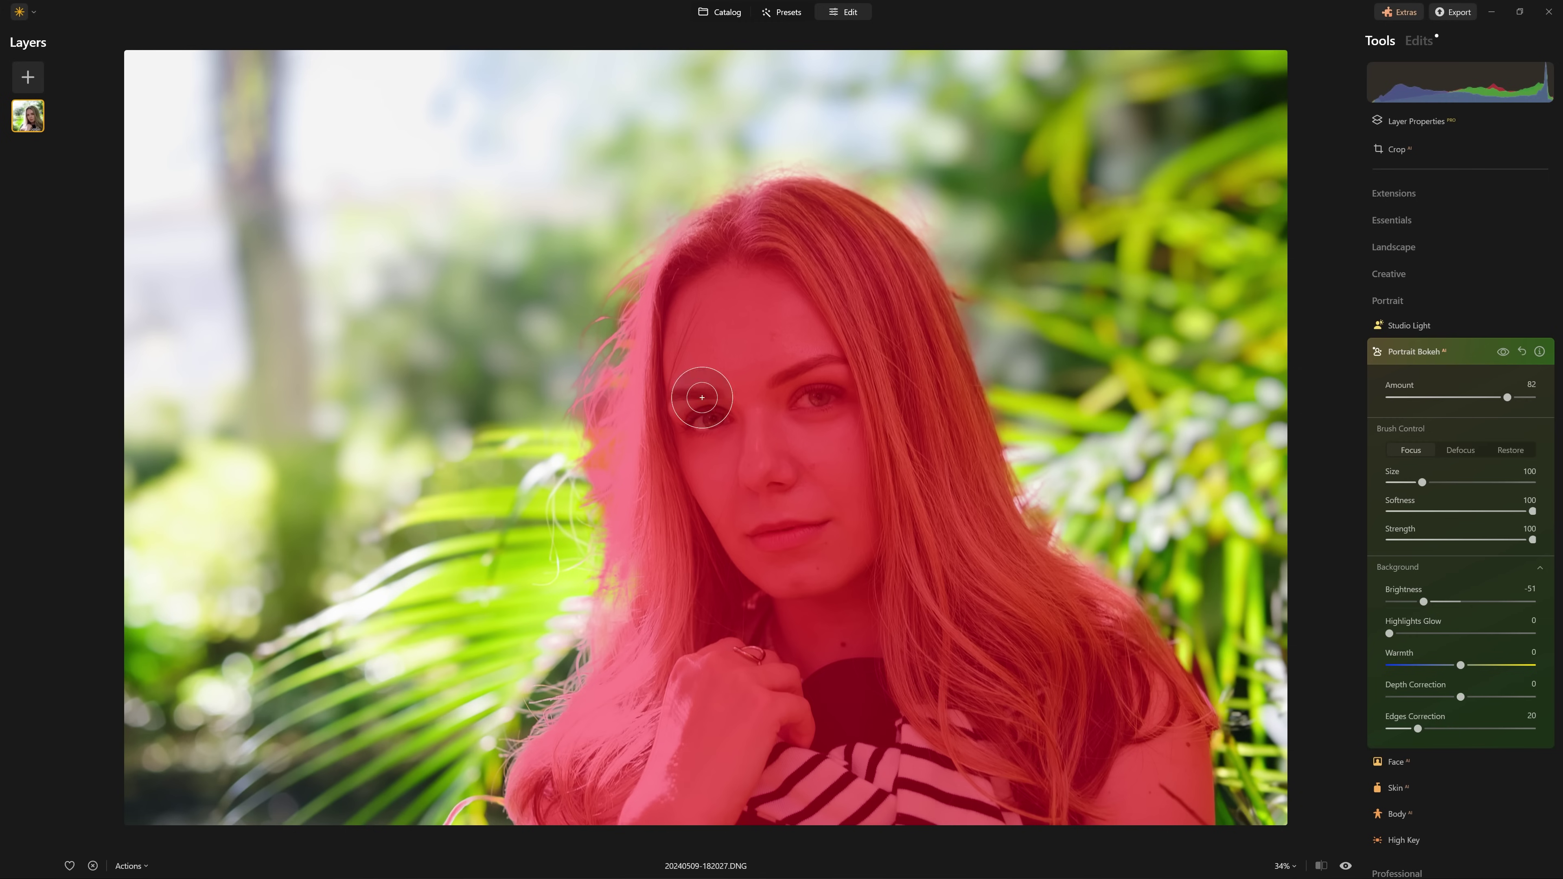
{"action": "mouse_move", "coordinate": [1389, 634]}
{"action": "left_mouse_down"}
{"action": "mouse_move", "coordinate": [1484, 638]}
{"action": "mouse_move", "coordinate": [1437, 634]}
{"action": "mouse_move", "coordinate": [1442, 668]}
{"action": "mouse_move", "coordinate": [1373, 649]}
{"action": "left_mouse_up"}
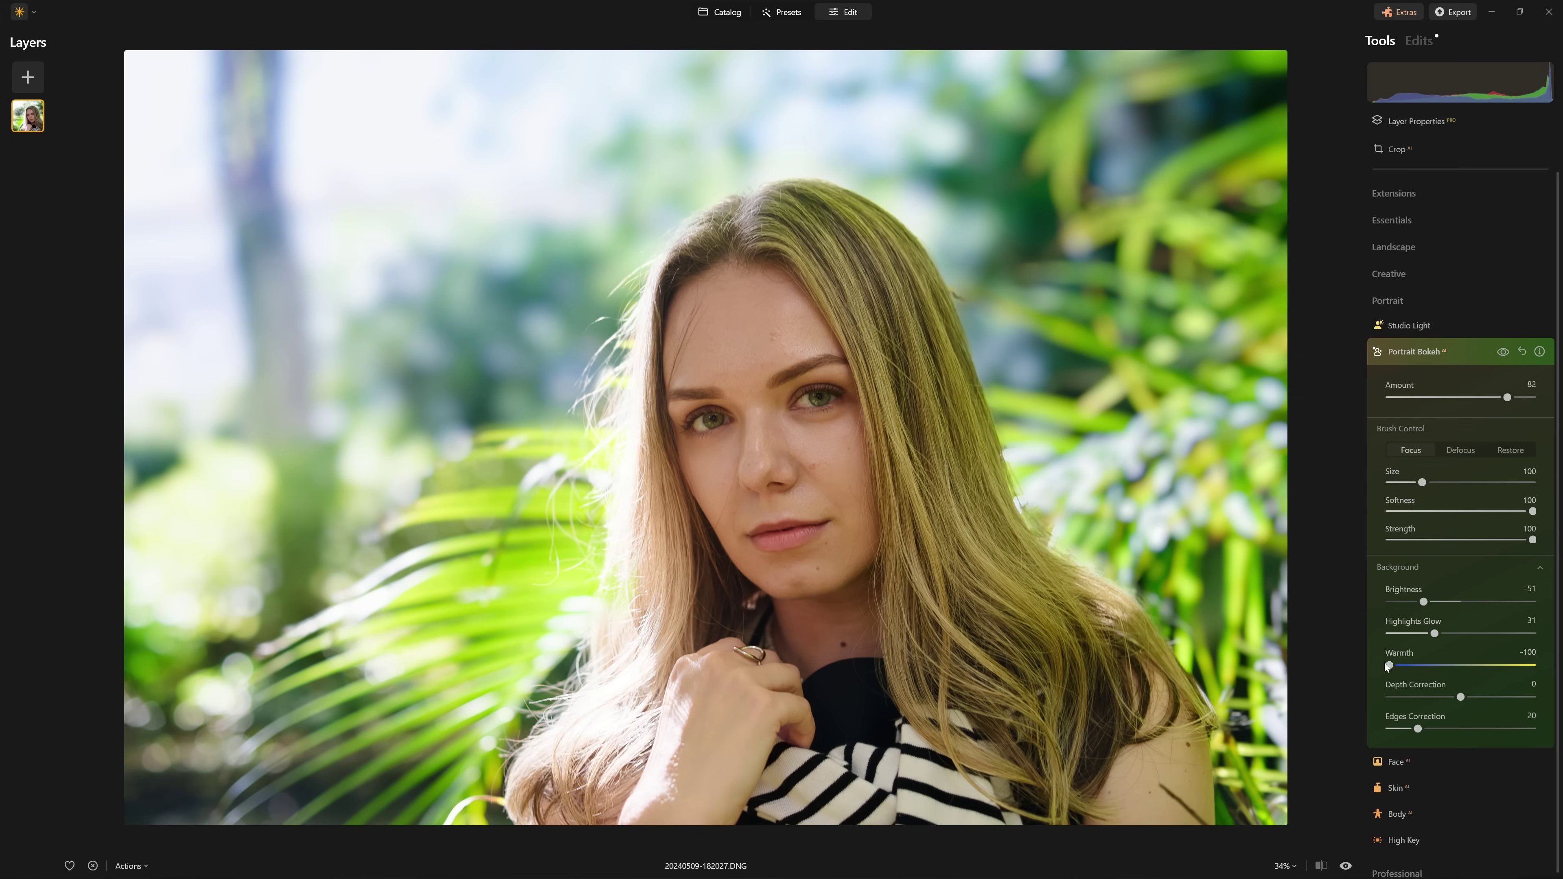
{"action": "left_click_drag", "start_coordinate": [1391, 668], "coordinate": [1536, 682]}
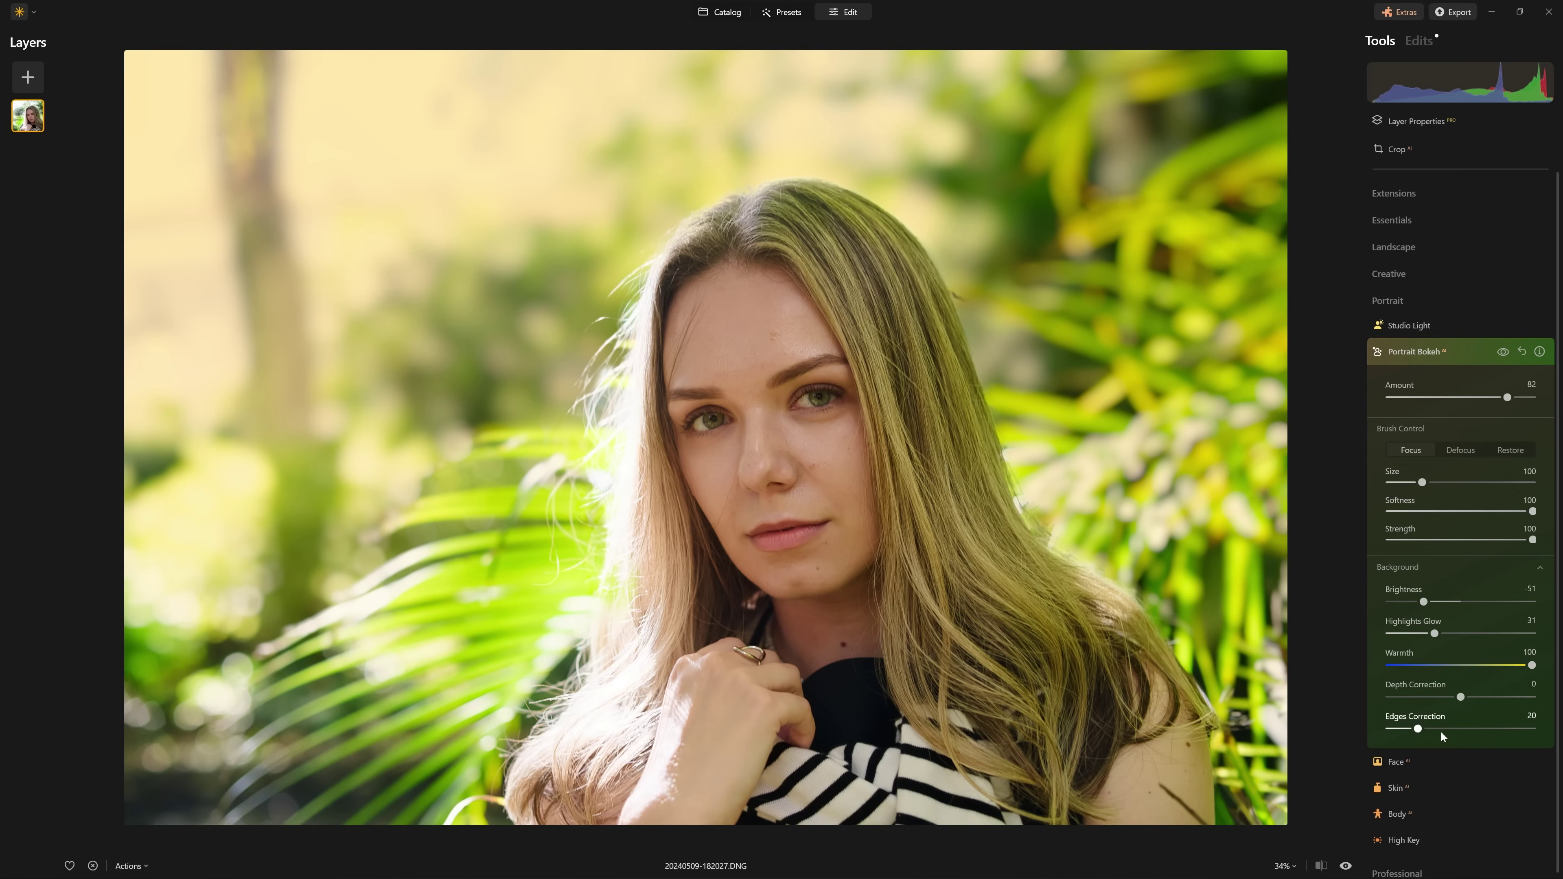
{"action": "left_click_drag", "start_coordinate": [1420, 730], "coordinate": [1452, 730]}
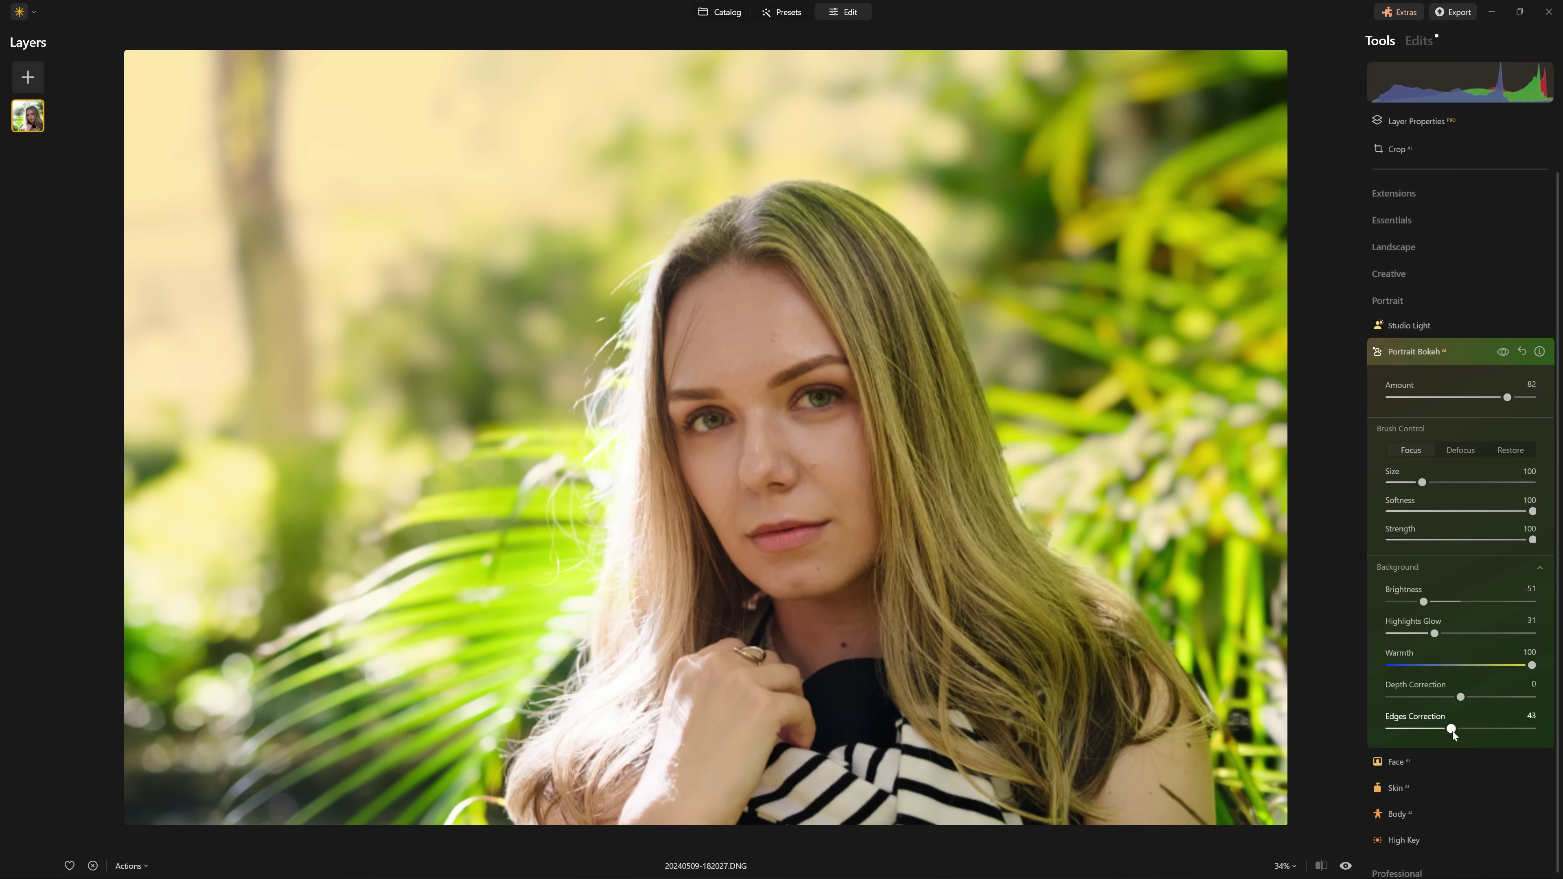
Reopen the applied Portrait Bokeh edit and lower its Amount to 15
{"action": "left_click", "coordinate": [1414, 351]}
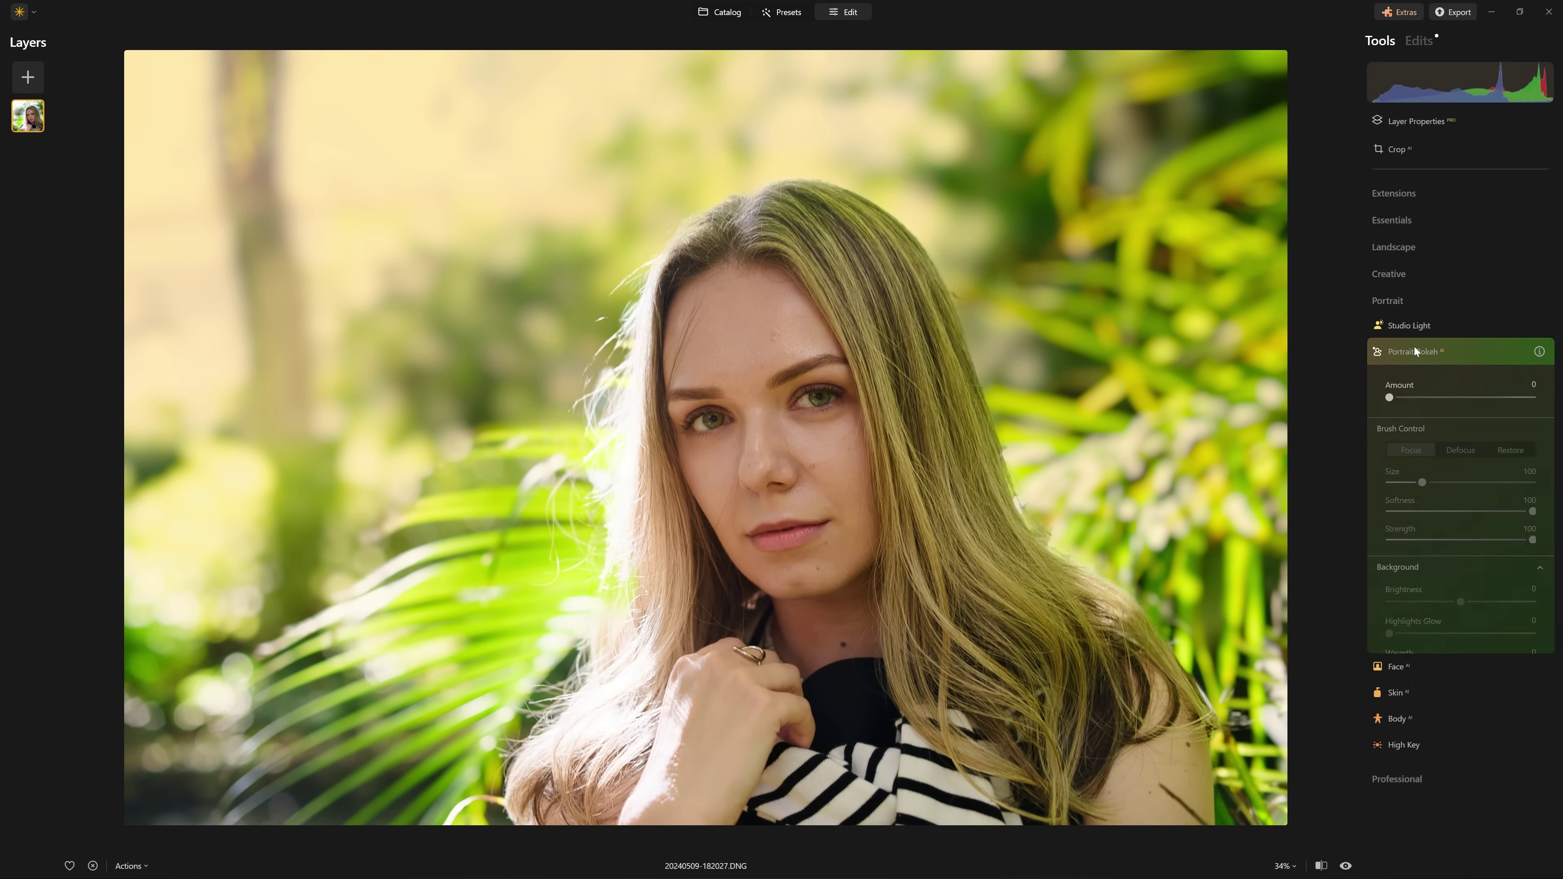
{"action": "left_click", "coordinate": [1421, 40]}
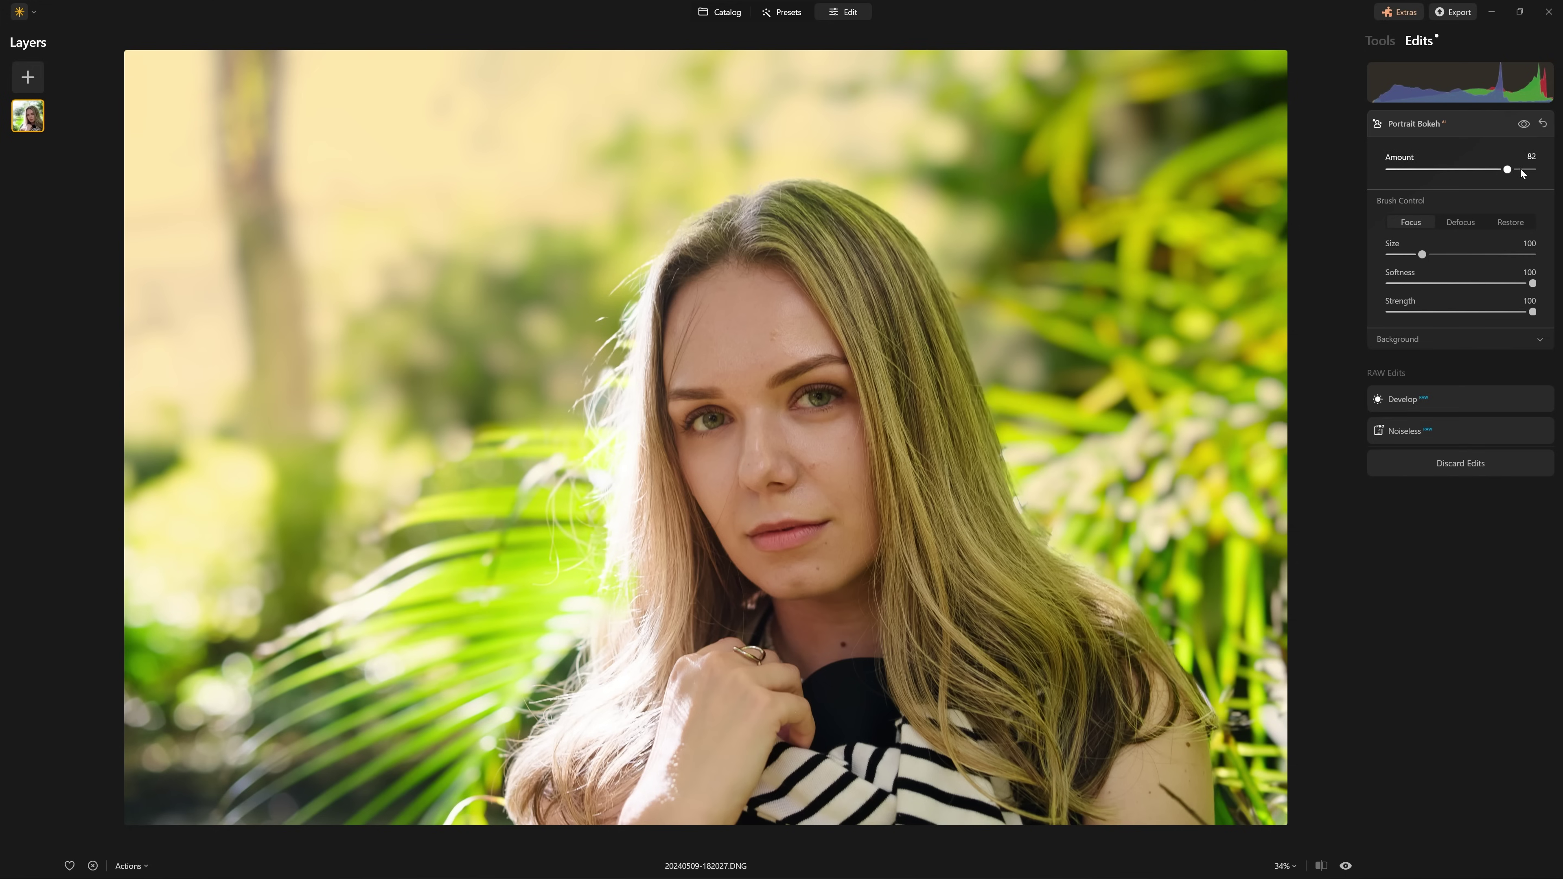
{"action": "left_click_drag", "start_coordinate": [1506, 172], "coordinate": [1420, 178]}
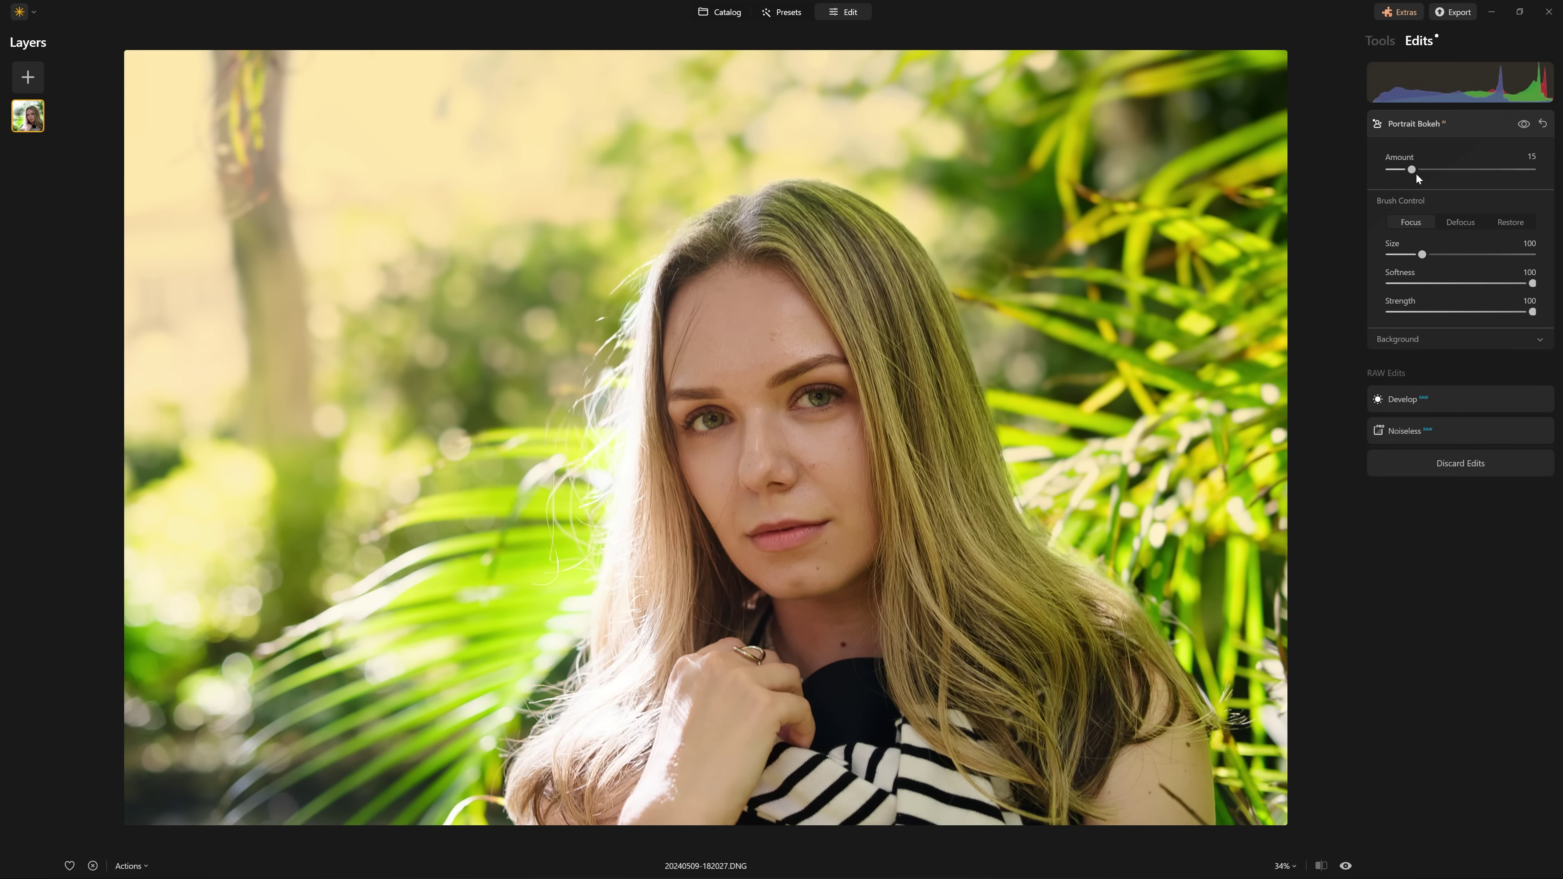
Compare the portrait with and without Portrait Bokeh, and reset the tool
{"action": "left_click", "coordinate": [1525, 125]}
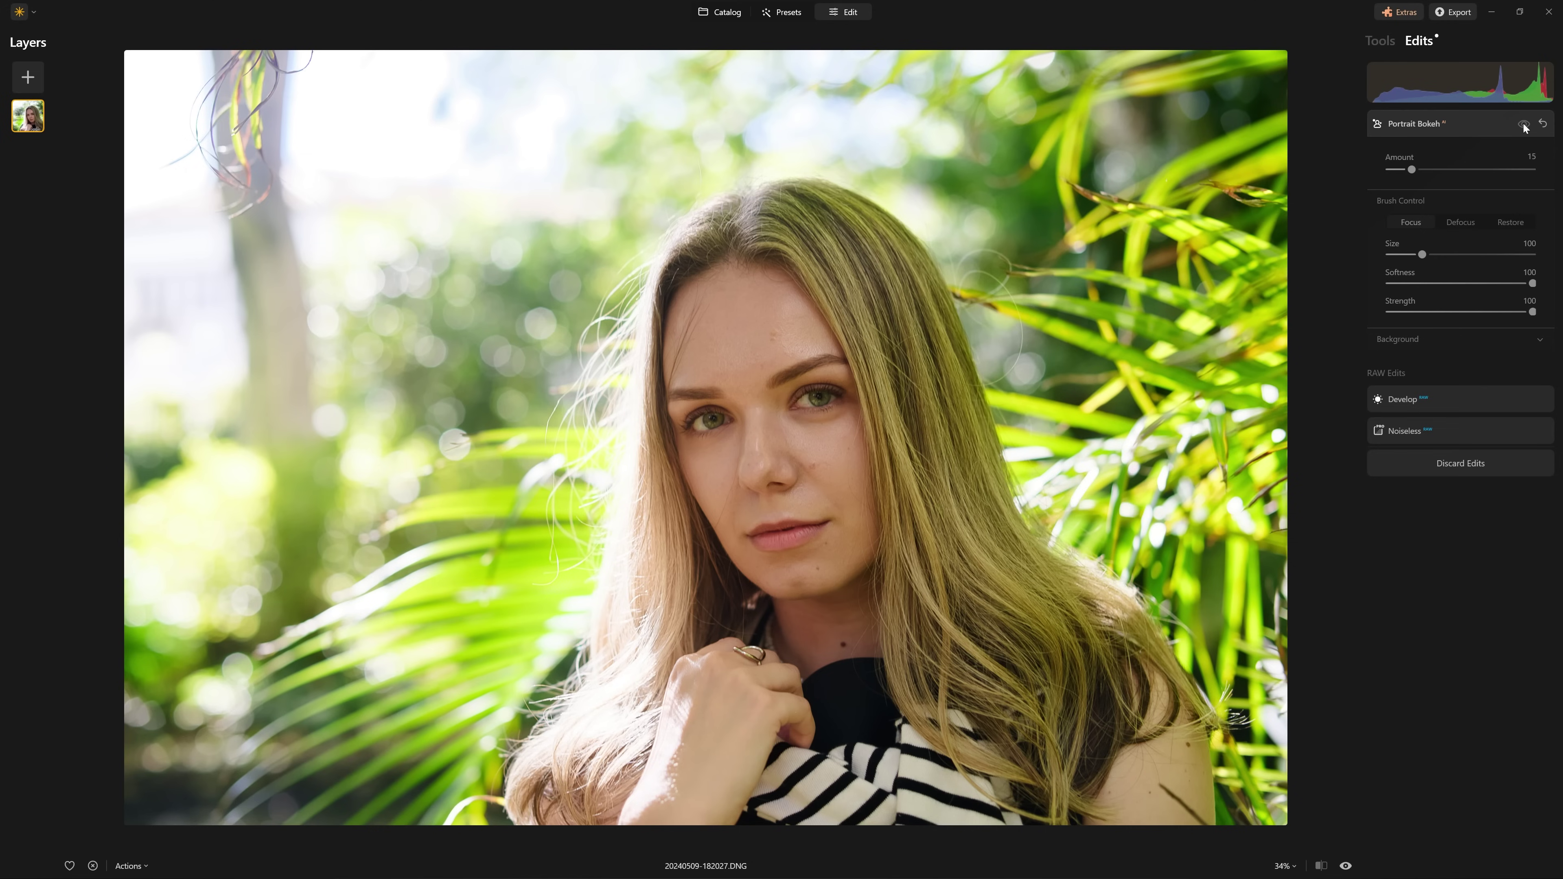
{"action": "left_click", "coordinate": [1525, 125]}
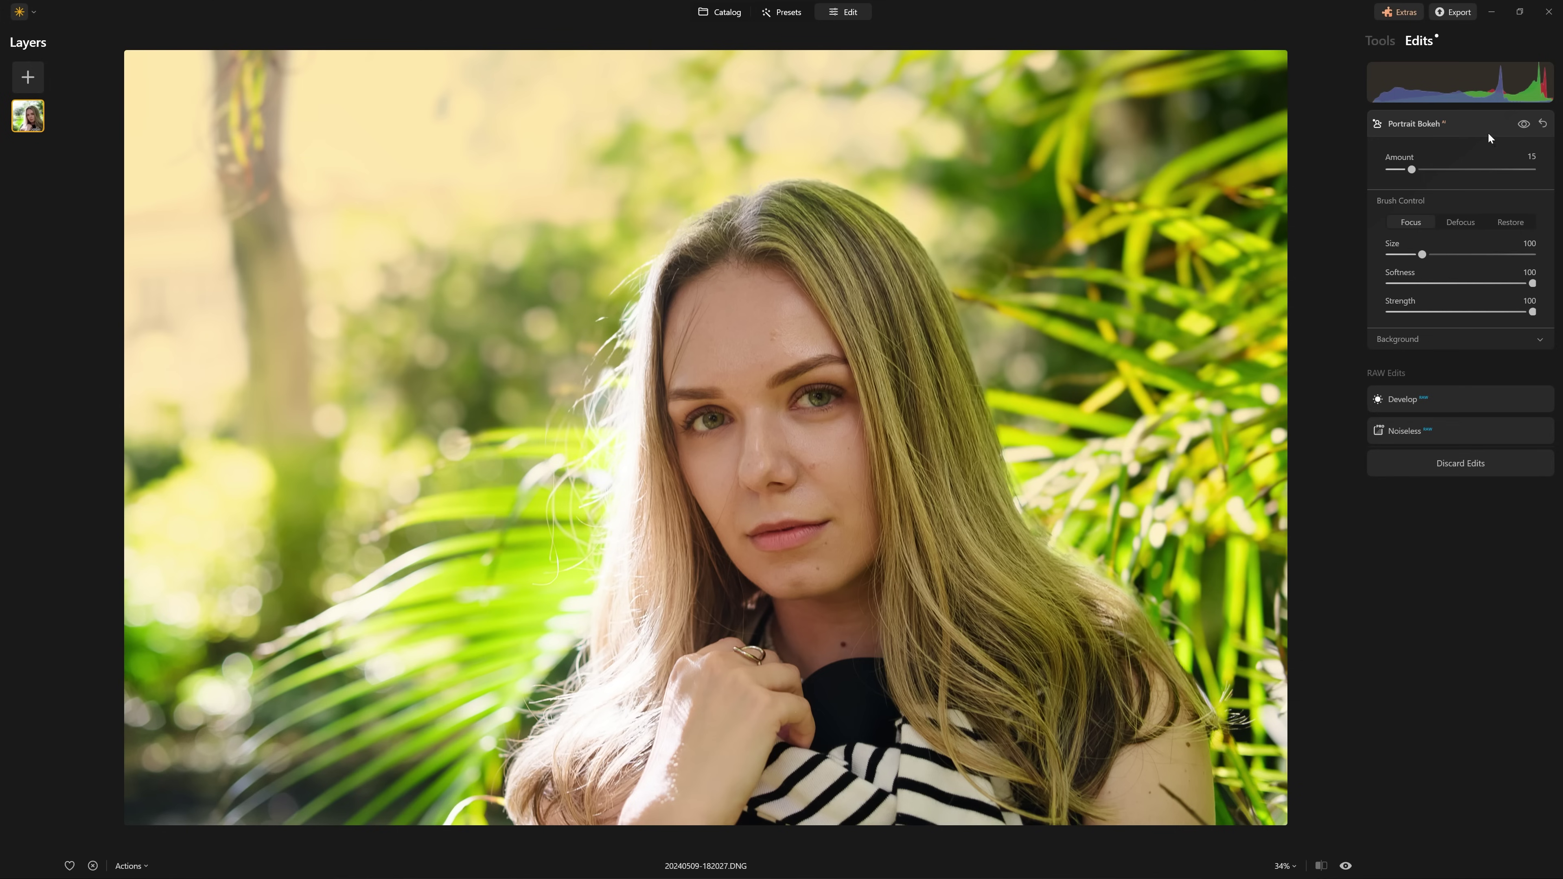
{"action": "left_click", "coordinate": [1543, 125]}
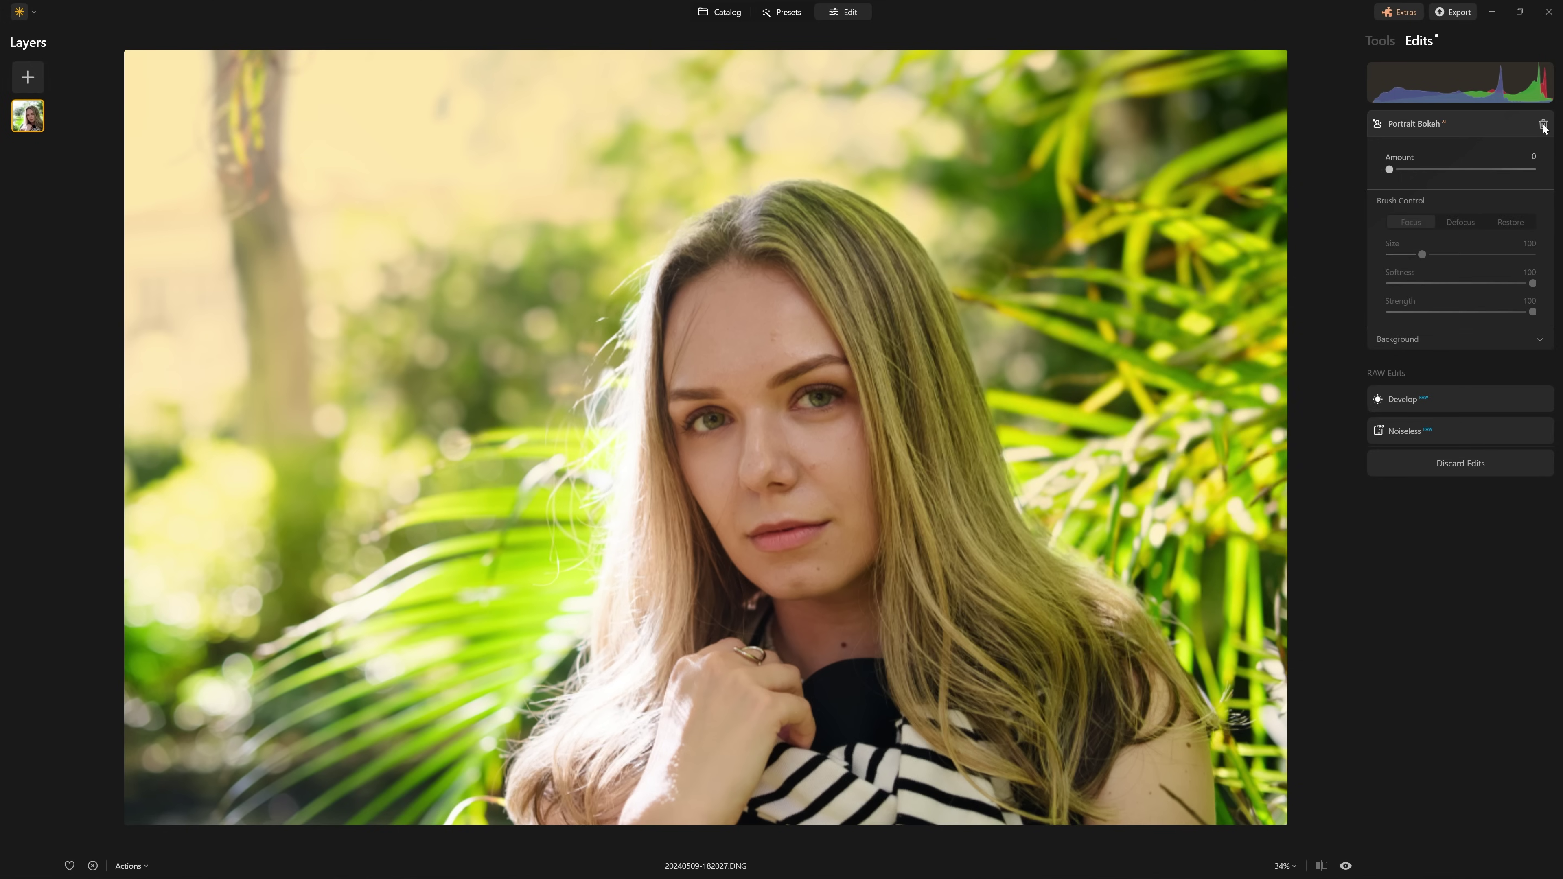
{"action": "left_click", "coordinate": [1544, 125]}
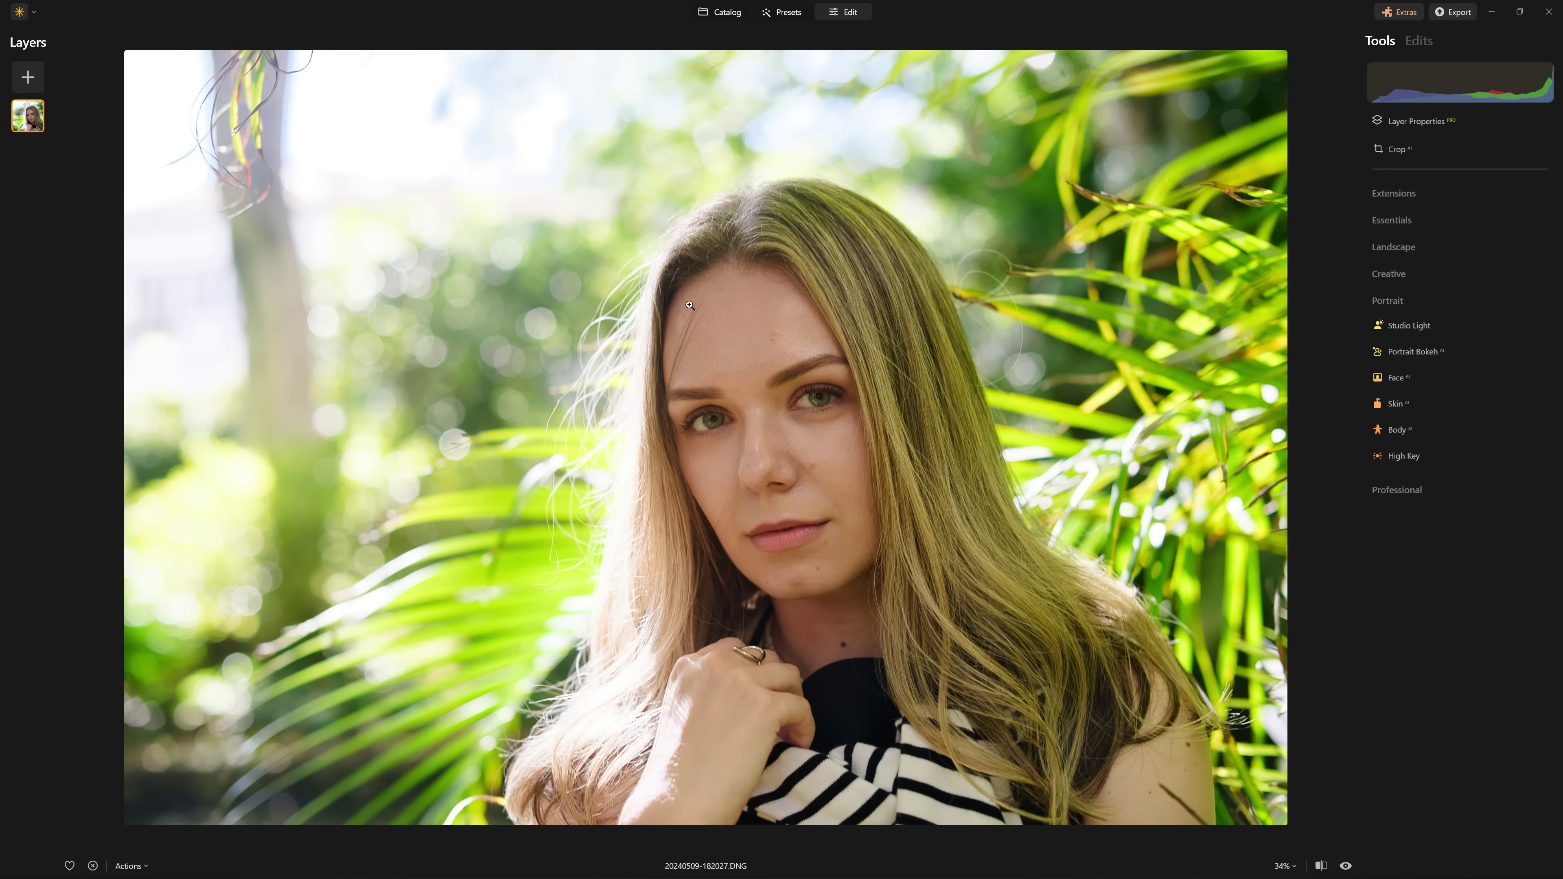
Open the Erase tool for retouching the woman's face
{"action": "left_click", "coordinate": [669, 382]}
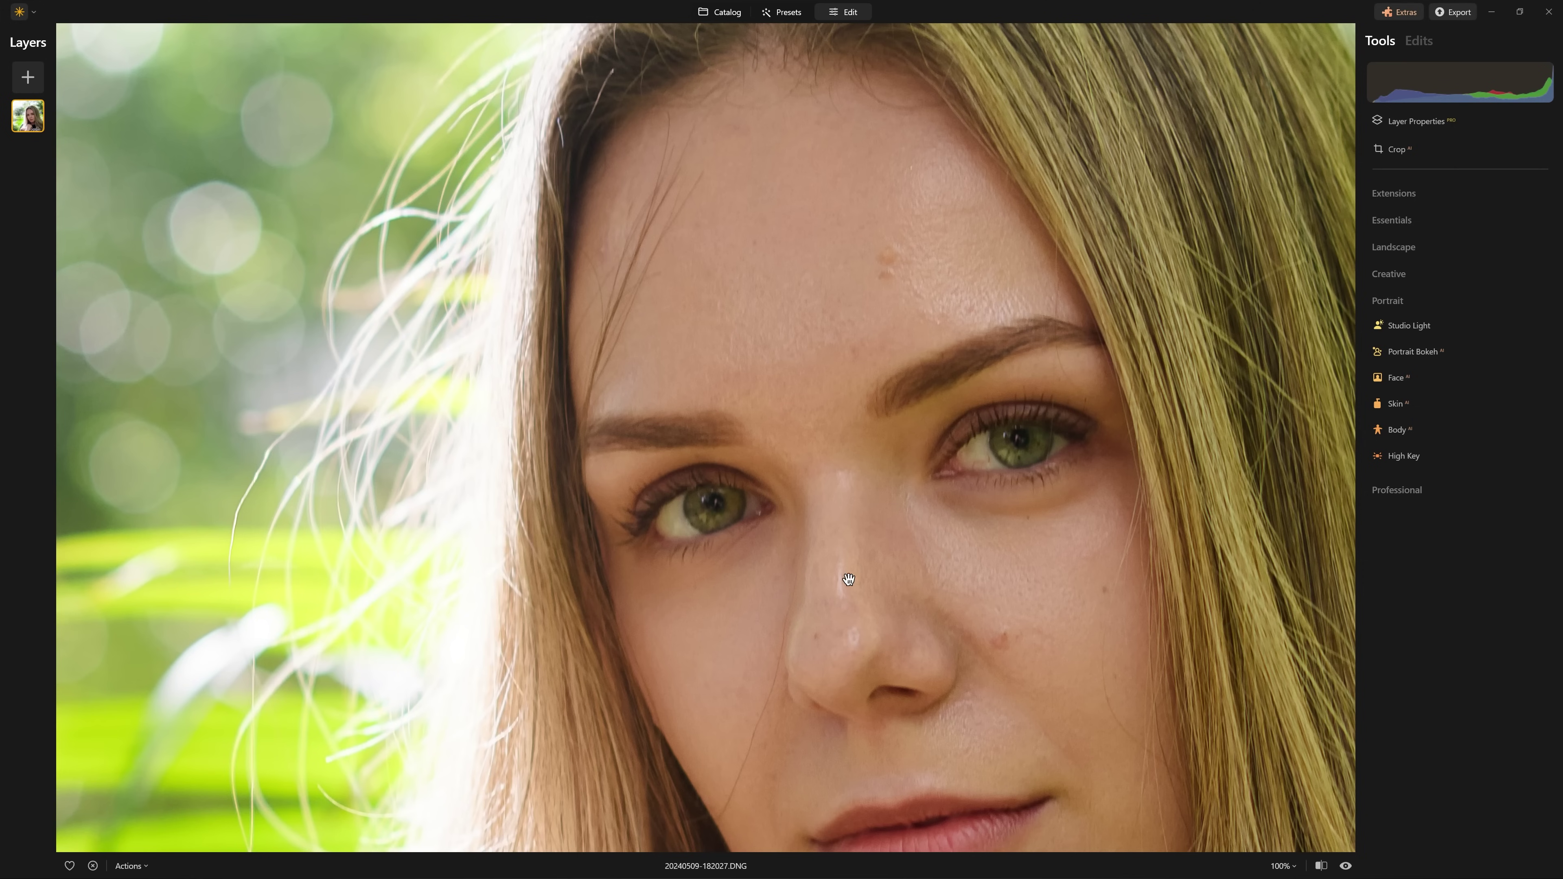
{"action": "left_click", "coordinate": [1424, 45]}
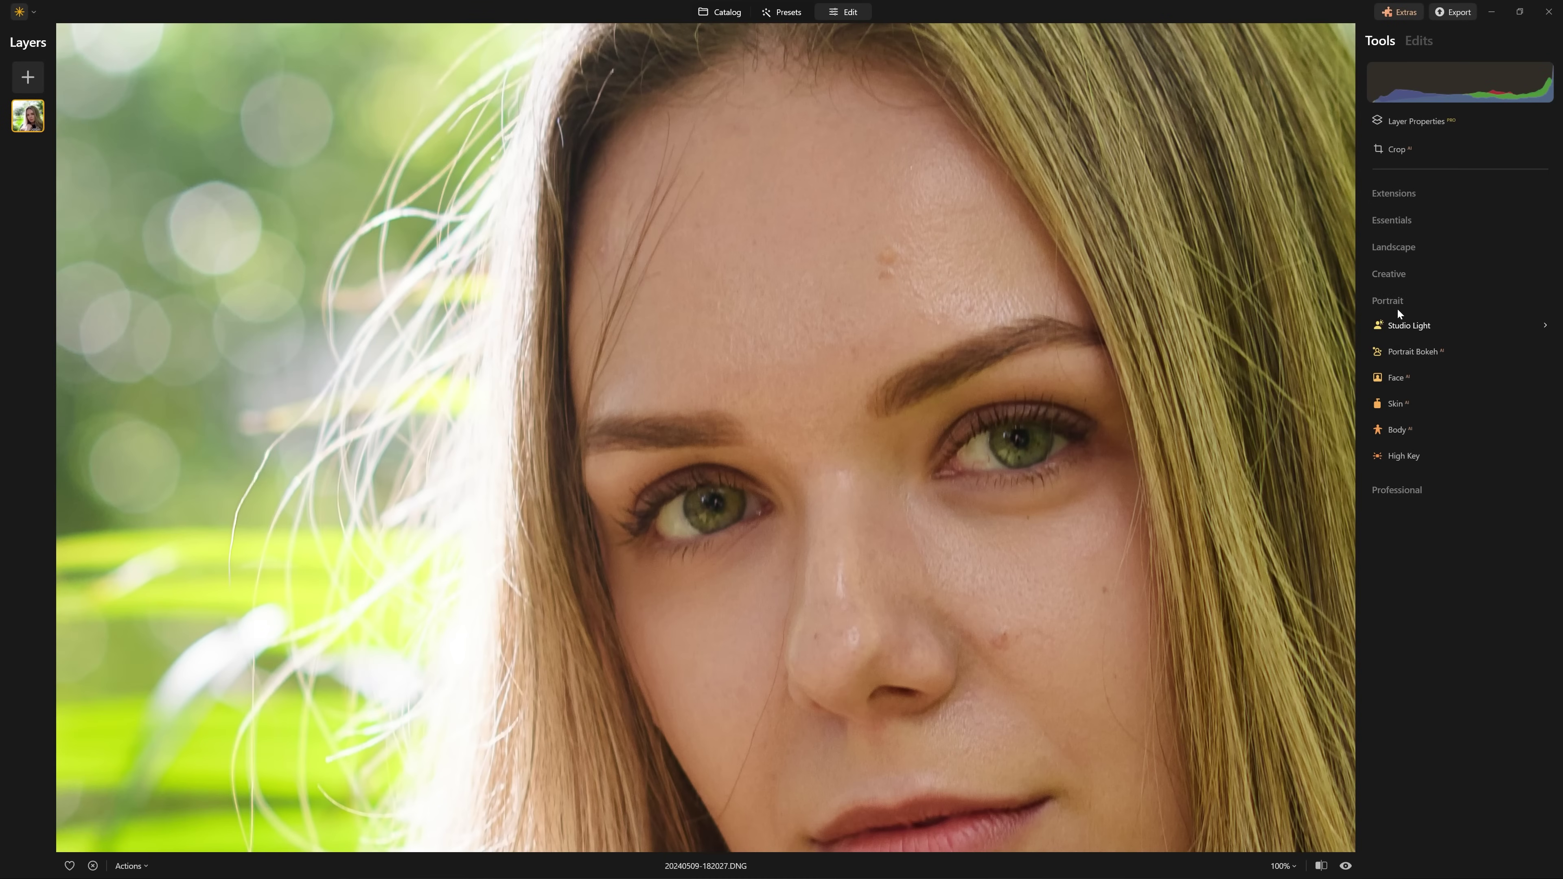
{"action": "left_click", "coordinate": [1400, 301]}
{"action": "left_click", "coordinate": [1416, 327]}
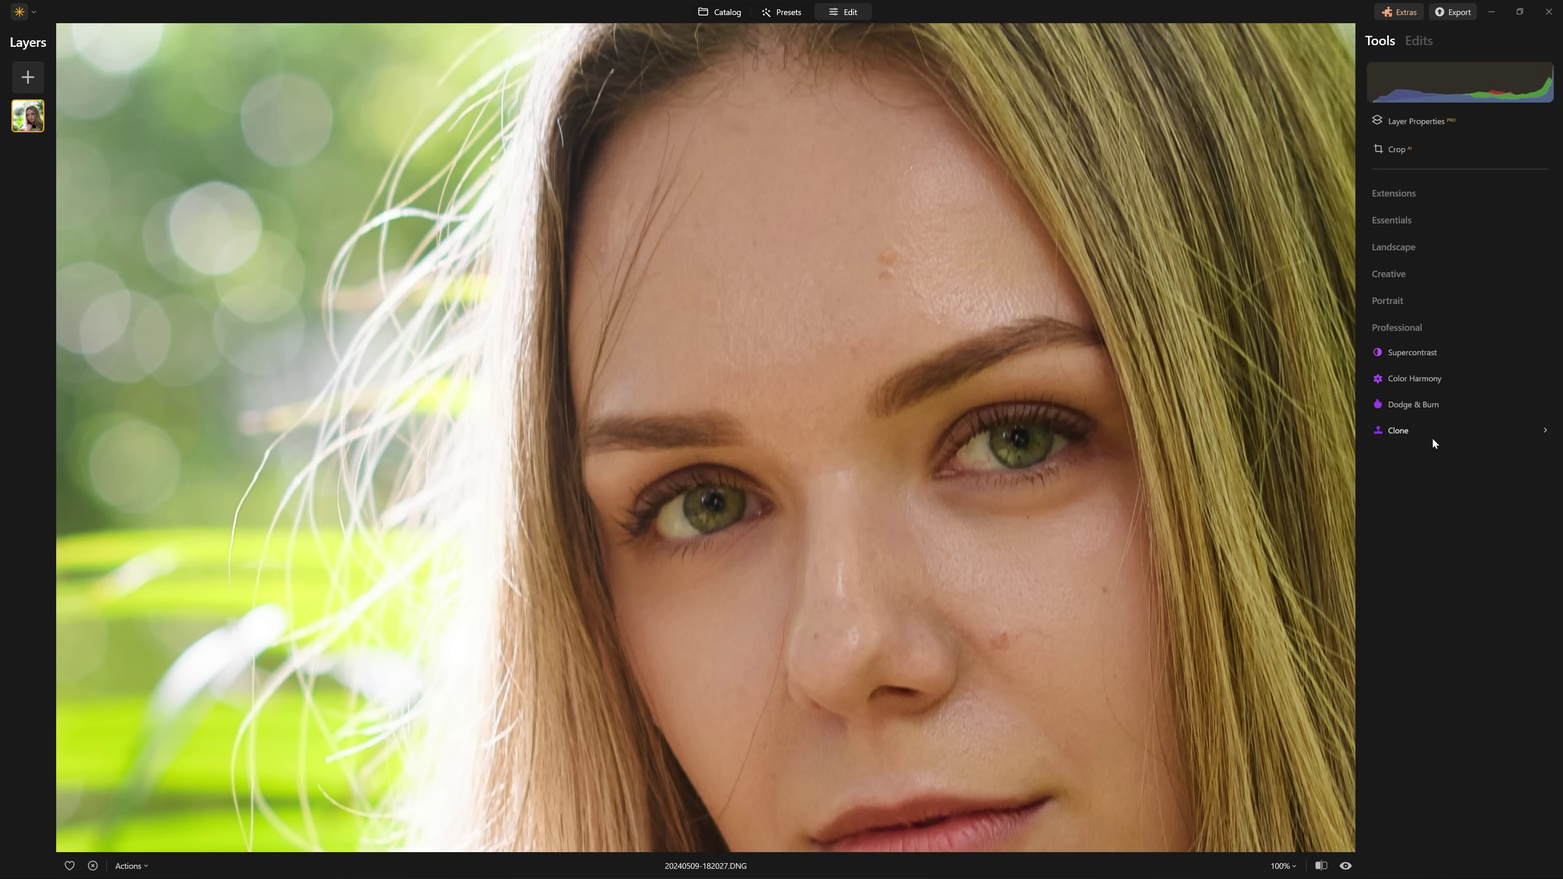
{"action": "left_click", "coordinate": [1395, 194]}
{"action": "left_click", "coordinate": [1395, 195]}
{"action": "left_click", "coordinate": [1399, 216]}
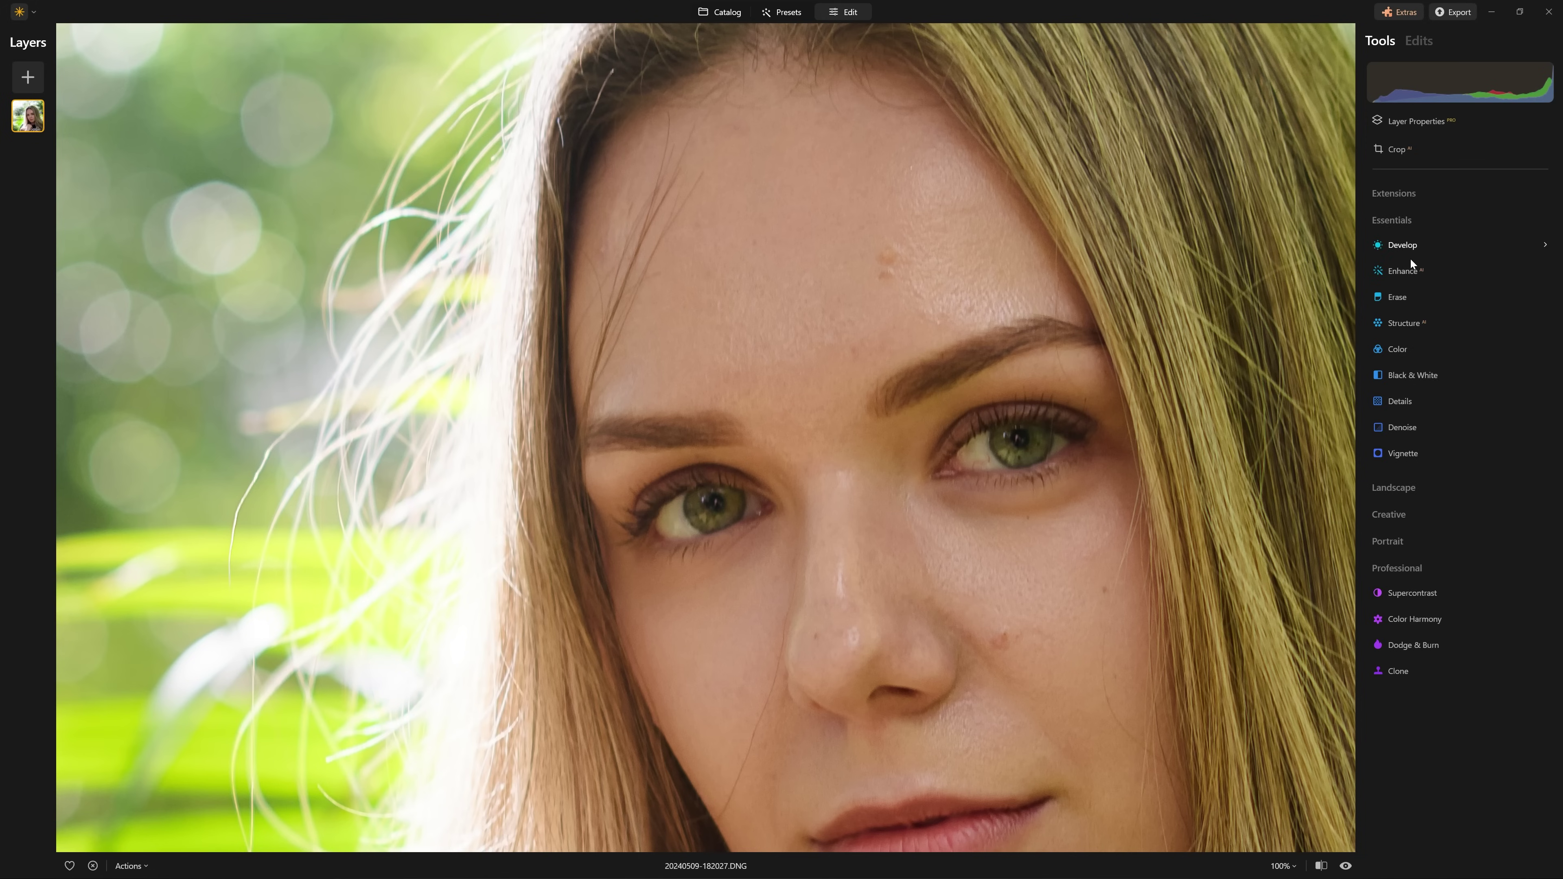
{"action": "left_click", "coordinate": [1414, 295]}
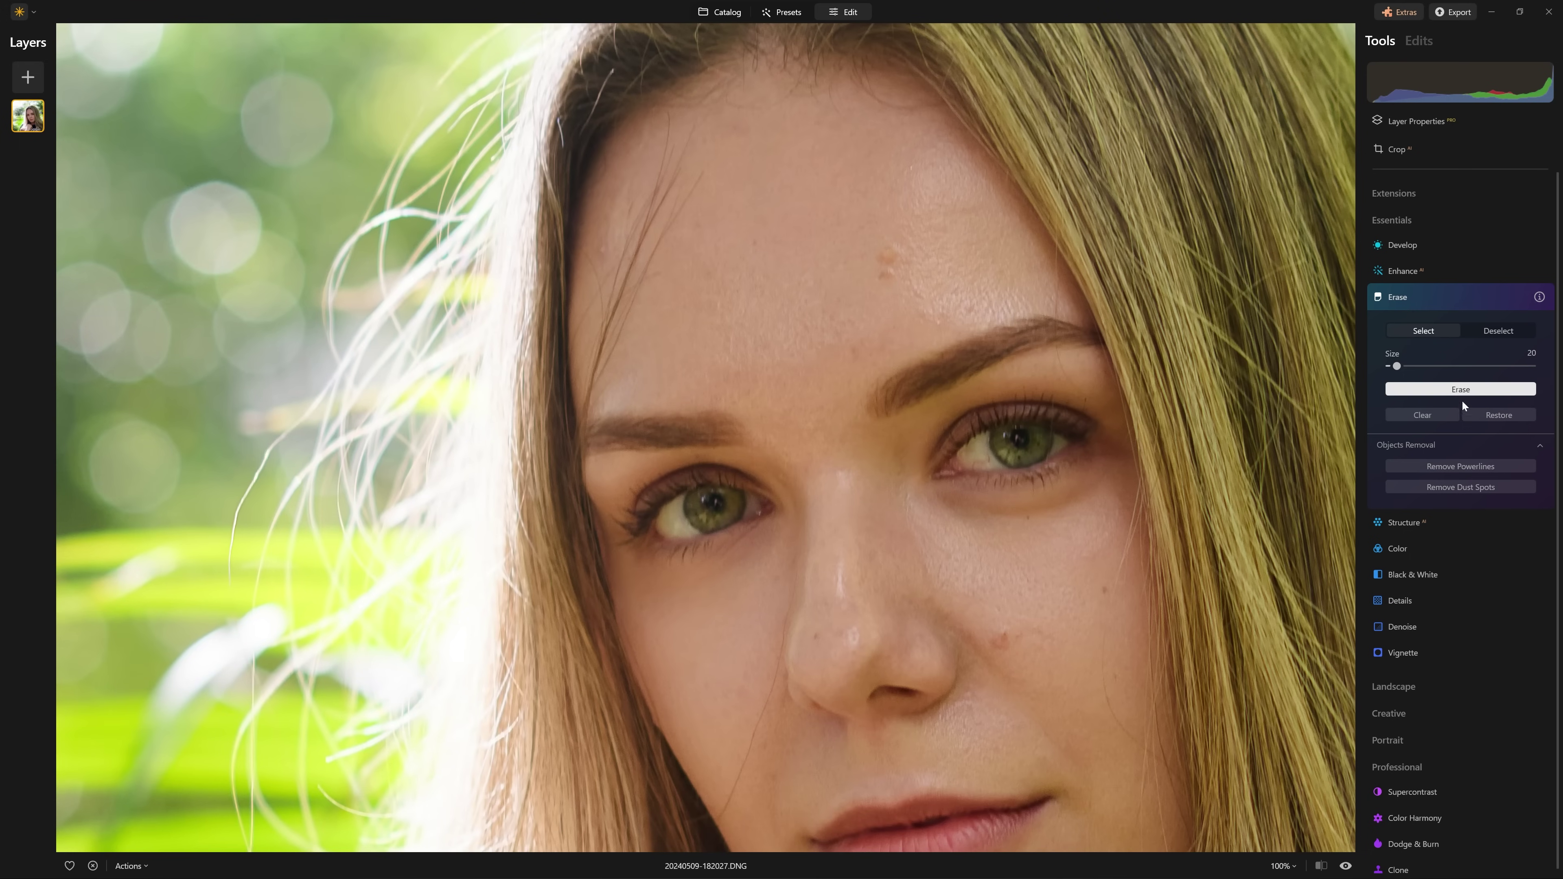
Try to erase the stray hairs on the forehead with a size 80 brush, and reset the Erase tool
{"action": "key", "text": "bracketright"}
{"action": "key", "text": "bracketright"}
{"action": "key", "text": "bracketright"}
{"action": "key", "text": "bracketright"}
{"action": "key", "text": "bracketright"}
{"action": "key", "text": "bracketright"}
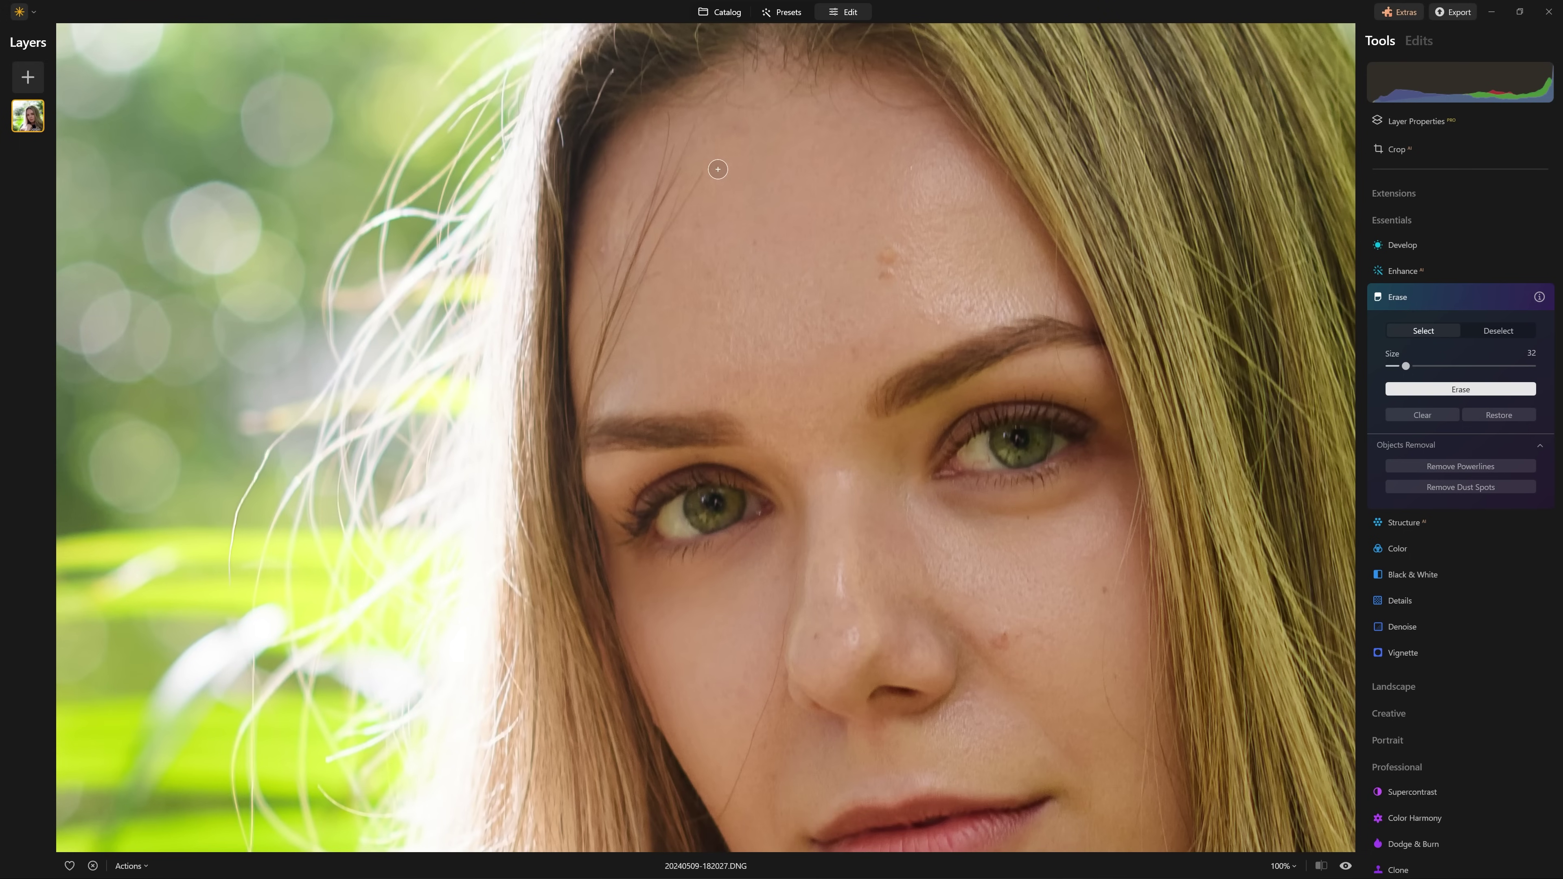
{"action": "left_click", "coordinate": [675, 130]}
{"action": "mouse_move", "coordinate": [683, 140]}
{"action": "left_mouse_down"}
{"action": "mouse_move", "coordinate": [681, 193]}
{"action": "mouse_move", "coordinate": [653, 212]}
{"action": "mouse_move", "coordinate": [597, 390]}
{"action": "left_mouse_up"}
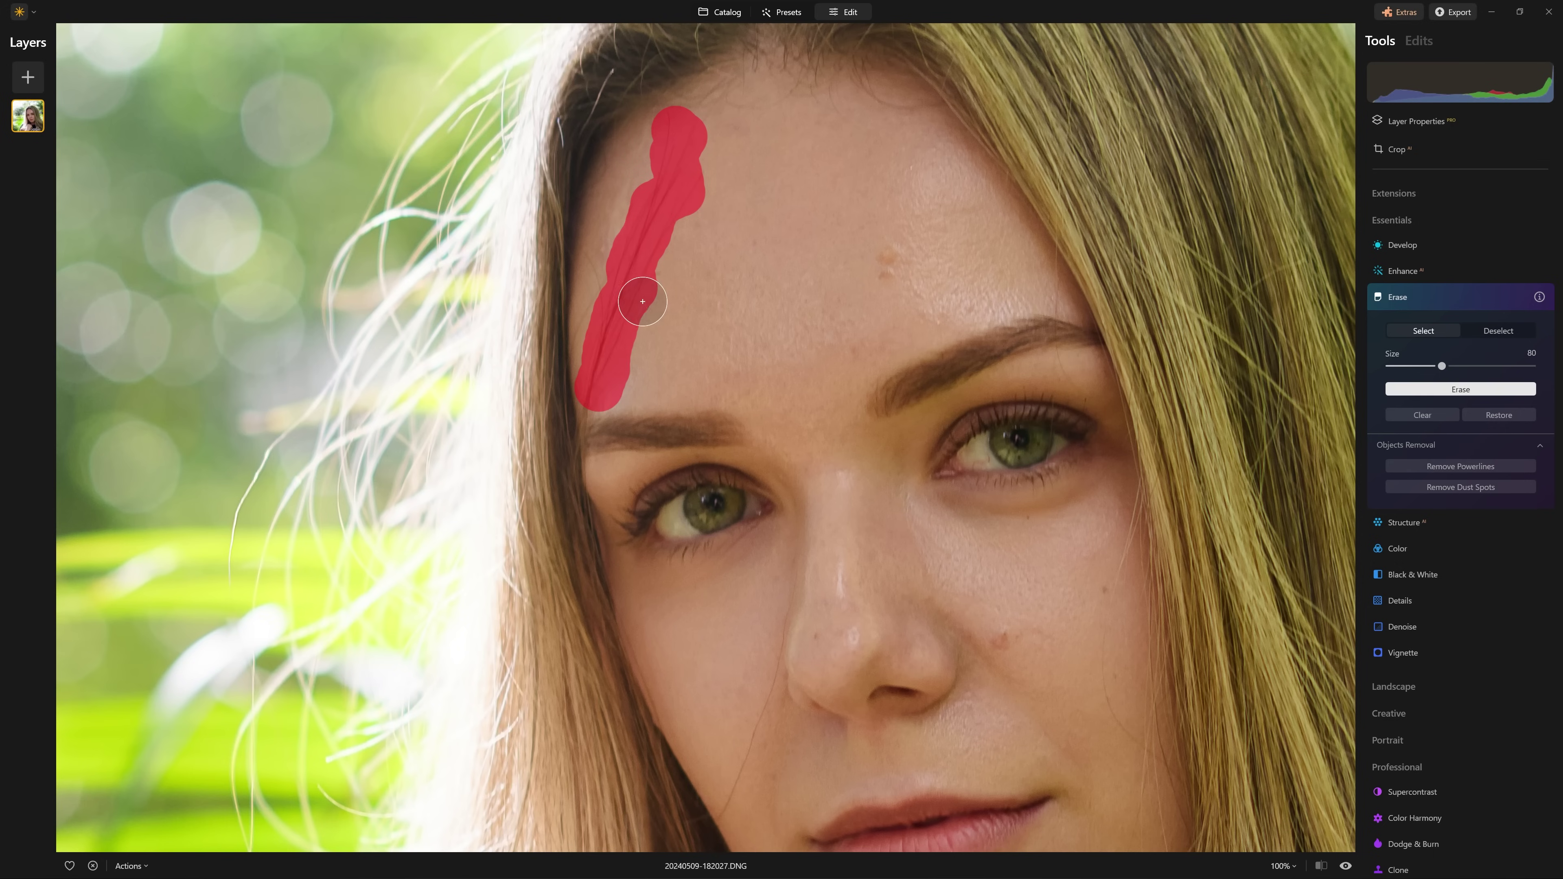
{"action": "left_click", "coordinate": [1455, 390]}
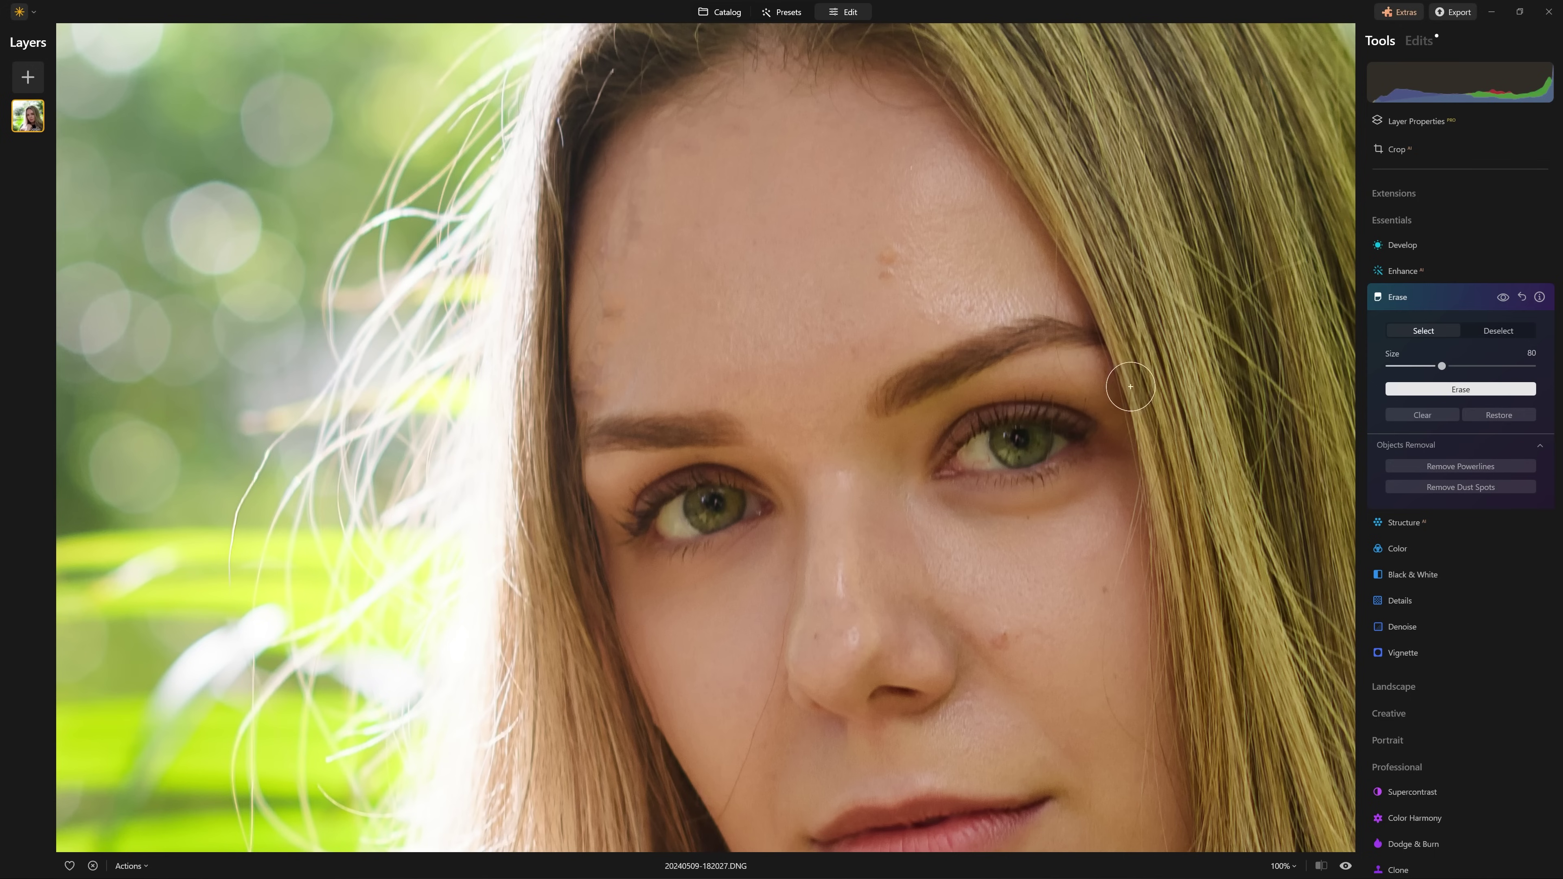
{"action": "left_click", "coordinate": [1522, 297]}
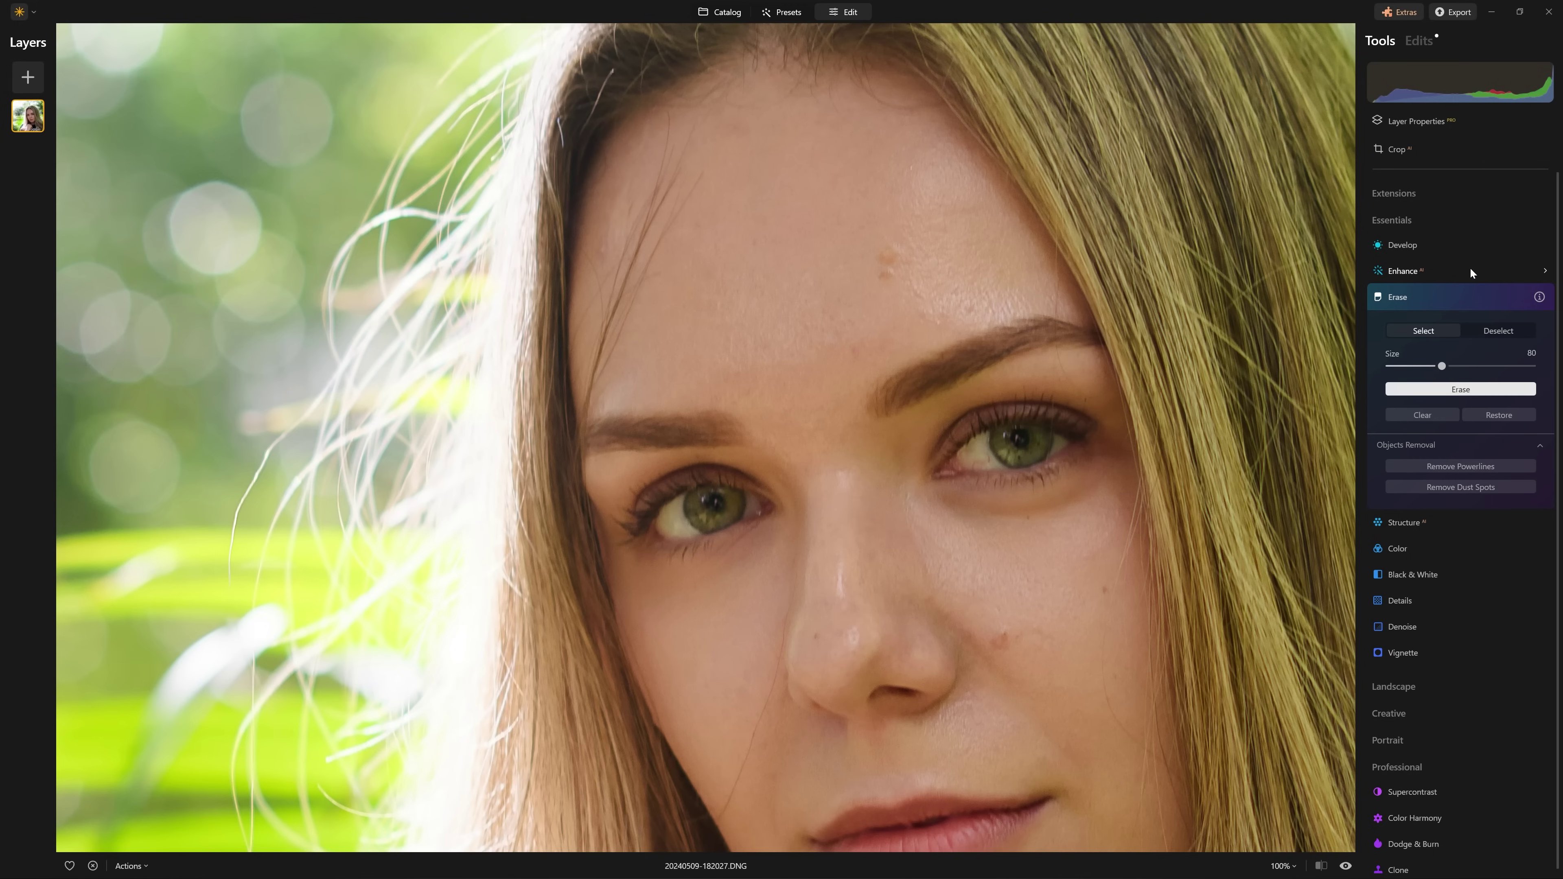
Mark the main stray hair strands on the forehead for erasing with a size 22 brush
{"action": "key", "text": "bracketleft"}
{"action": "key", "text": "bracketleft"}
{"action": "key", "text": "bracketleft"}
{"action": "key", "text": "bracketleft"}
{"action": "key", "text": "bracketleft"}
{"action": "key", "text": "bracketleft"}
{"action": "key", "text": "bracketleft"}
{"action": "key", "text": "bracketleft"}
{"action": "left_click_drag", "start_coordinate": [668, 111], "coordinate": [643, 237]}
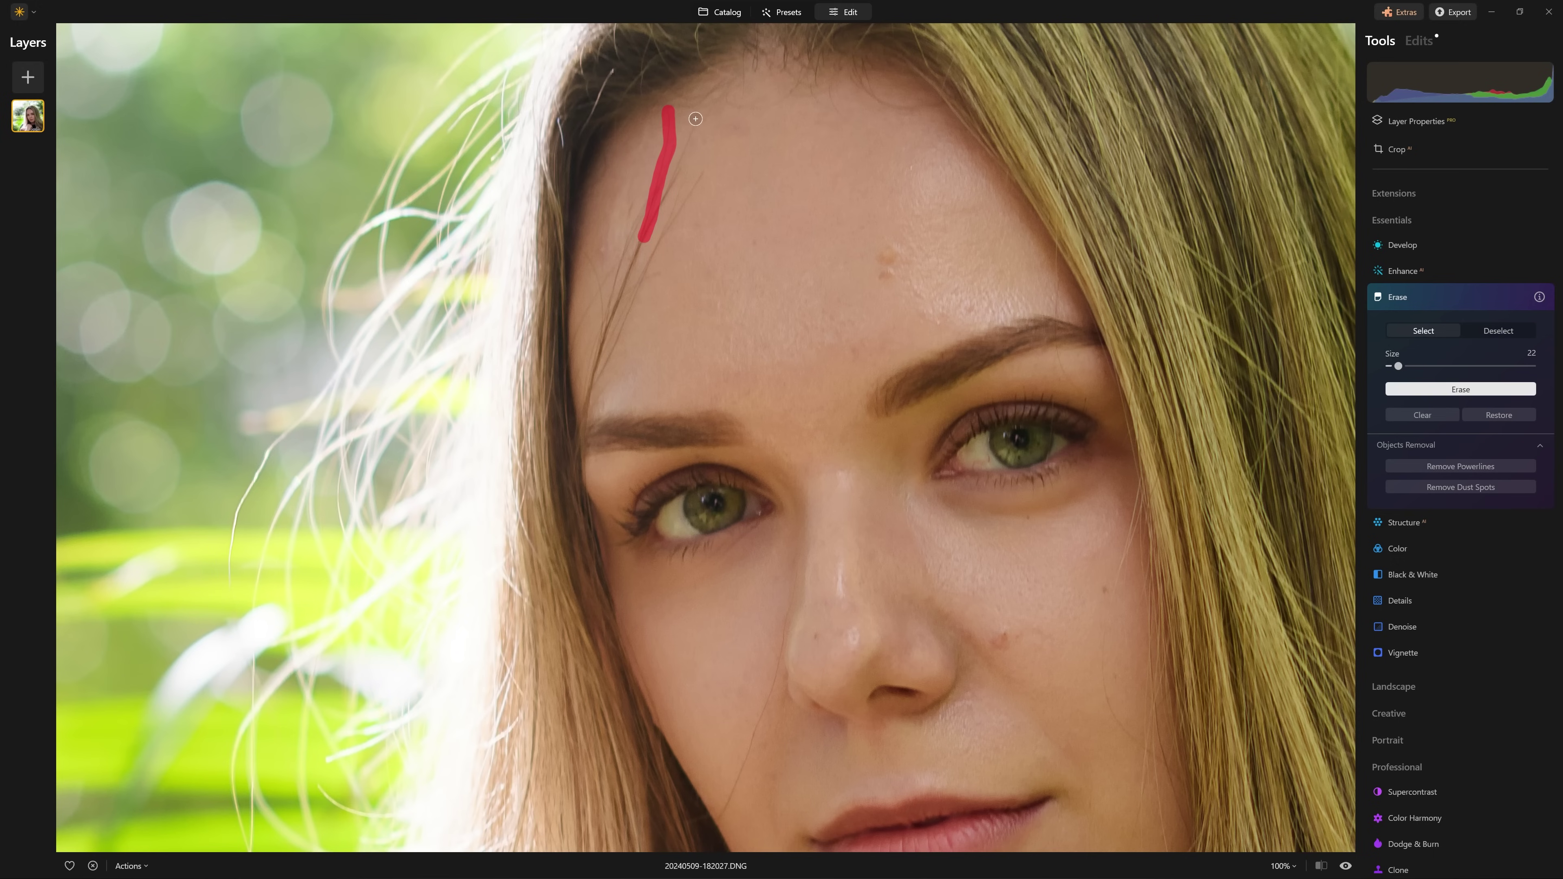
{"action": "mouse_move", "coordinate": [693, 126]}
{"action": "left_mouse_down"}
{"action": "mouse_move", "coordinate": [657, 206]}
{"action": "mouse_move", "coordinate": [685, 196]}
{"action": "mouse_move", "coordinate": [592, 385]}
{"action": "left_mouse_up"}
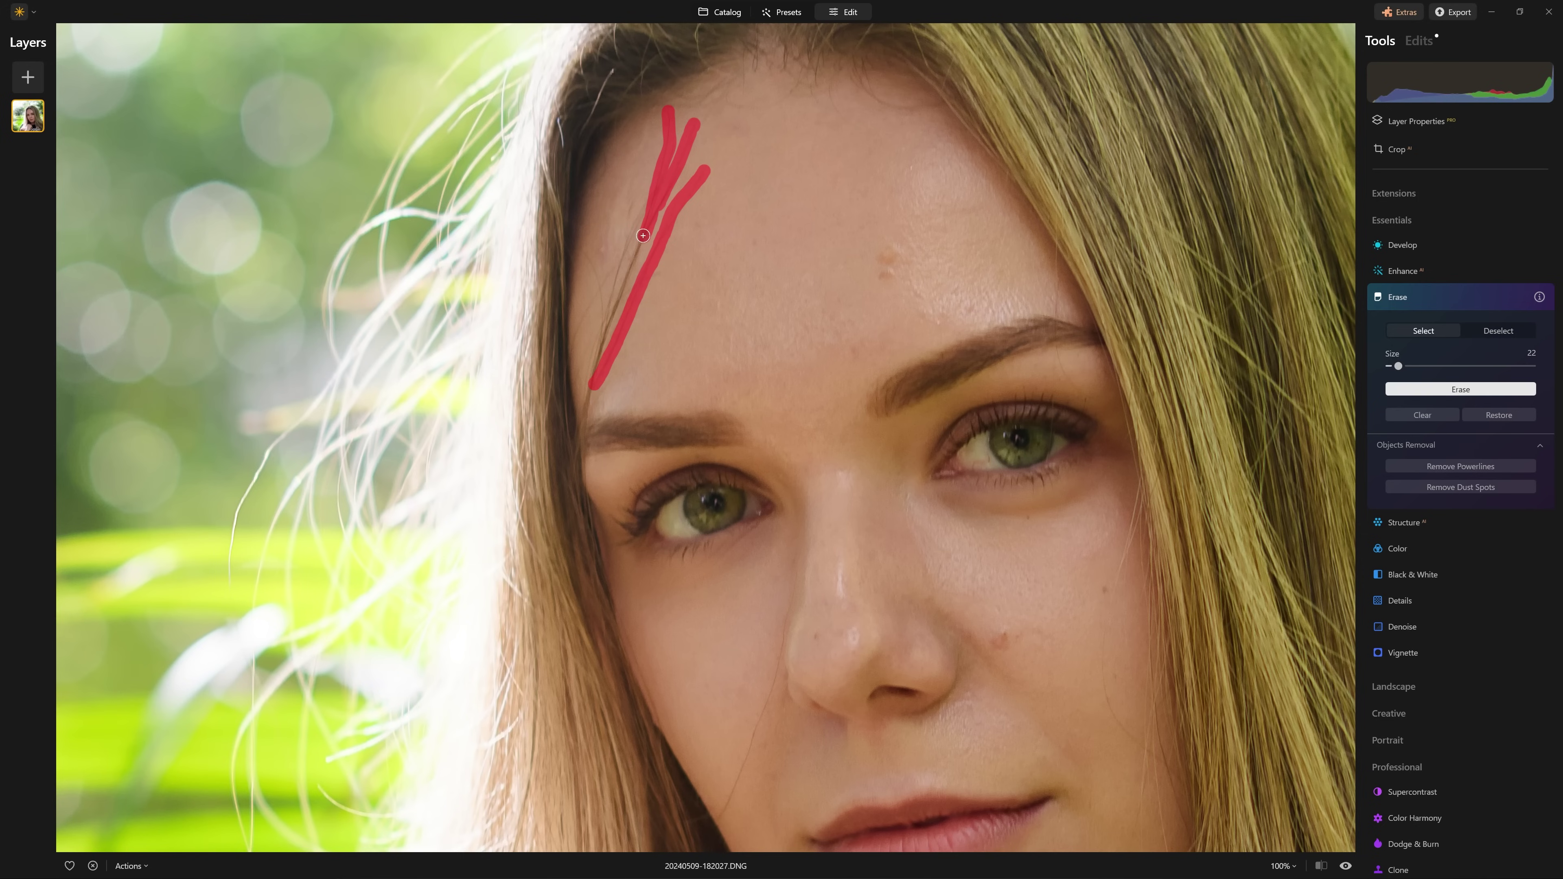
Mark the remaining thin forehead strands with a size 10 brush and erase all the marked hairs
{"action": "key", "text": "bracketleft"}
{"action": "key", "text": "bracketleft"}
{"action": "key", "text": "bracketleft"}
{"action": "left_click_drag", "start_coordinate": [644, 240], "coordinate": [622, 288]}
{"action": "left_click", "coordinate": [594, 372], "text": "shift"}
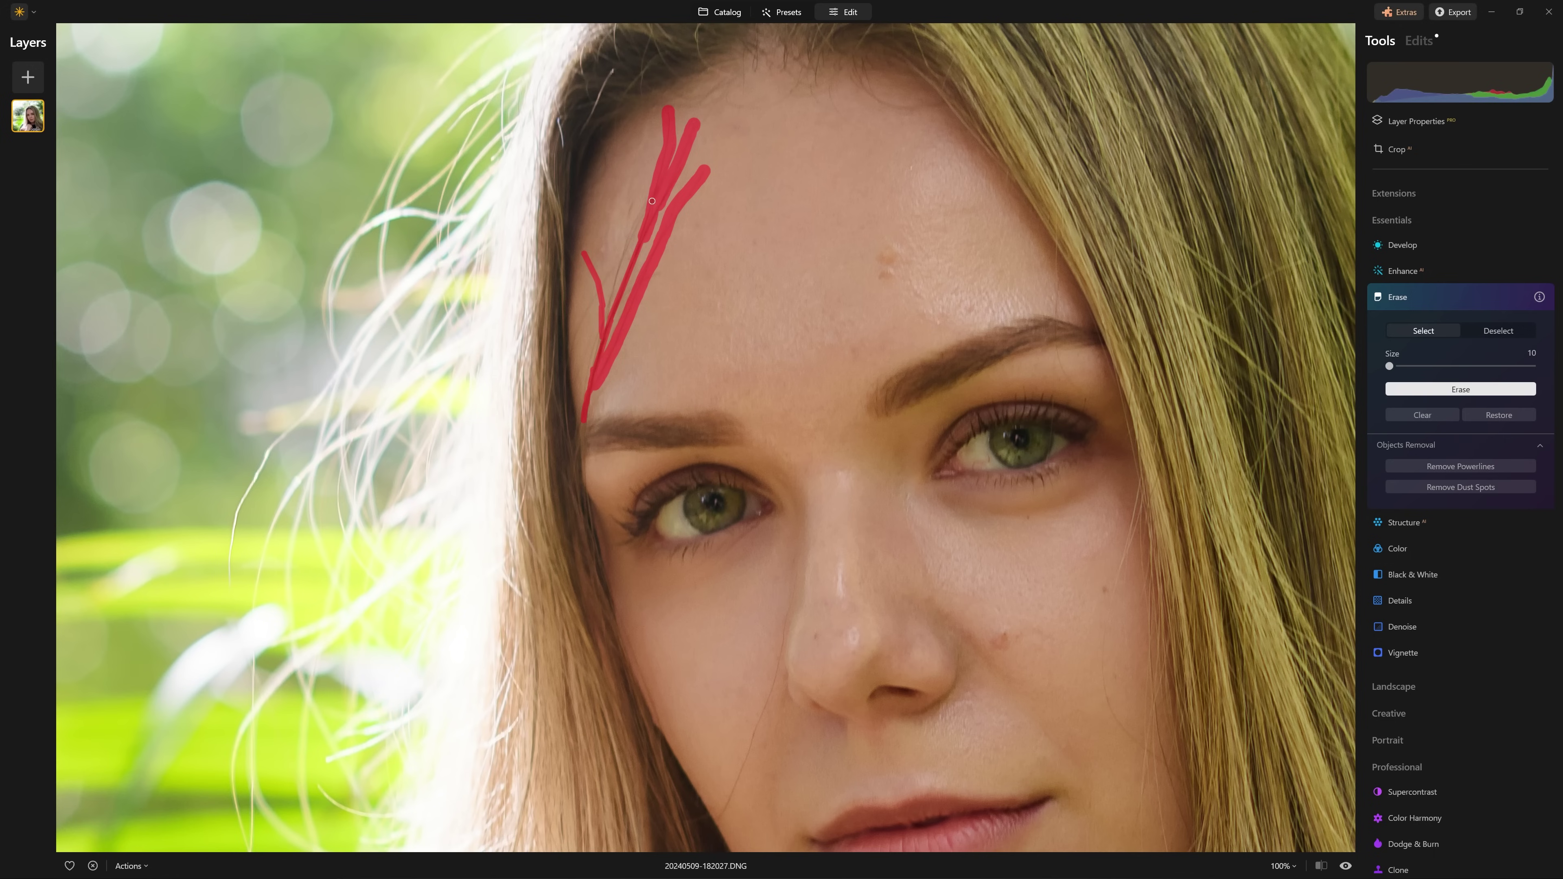
{"action": "left_click_drag", "start_coordinate": [627, 245], "coordinate": [643, 234]}
{"action": "left_click", "coordinate": [1461, 389]}
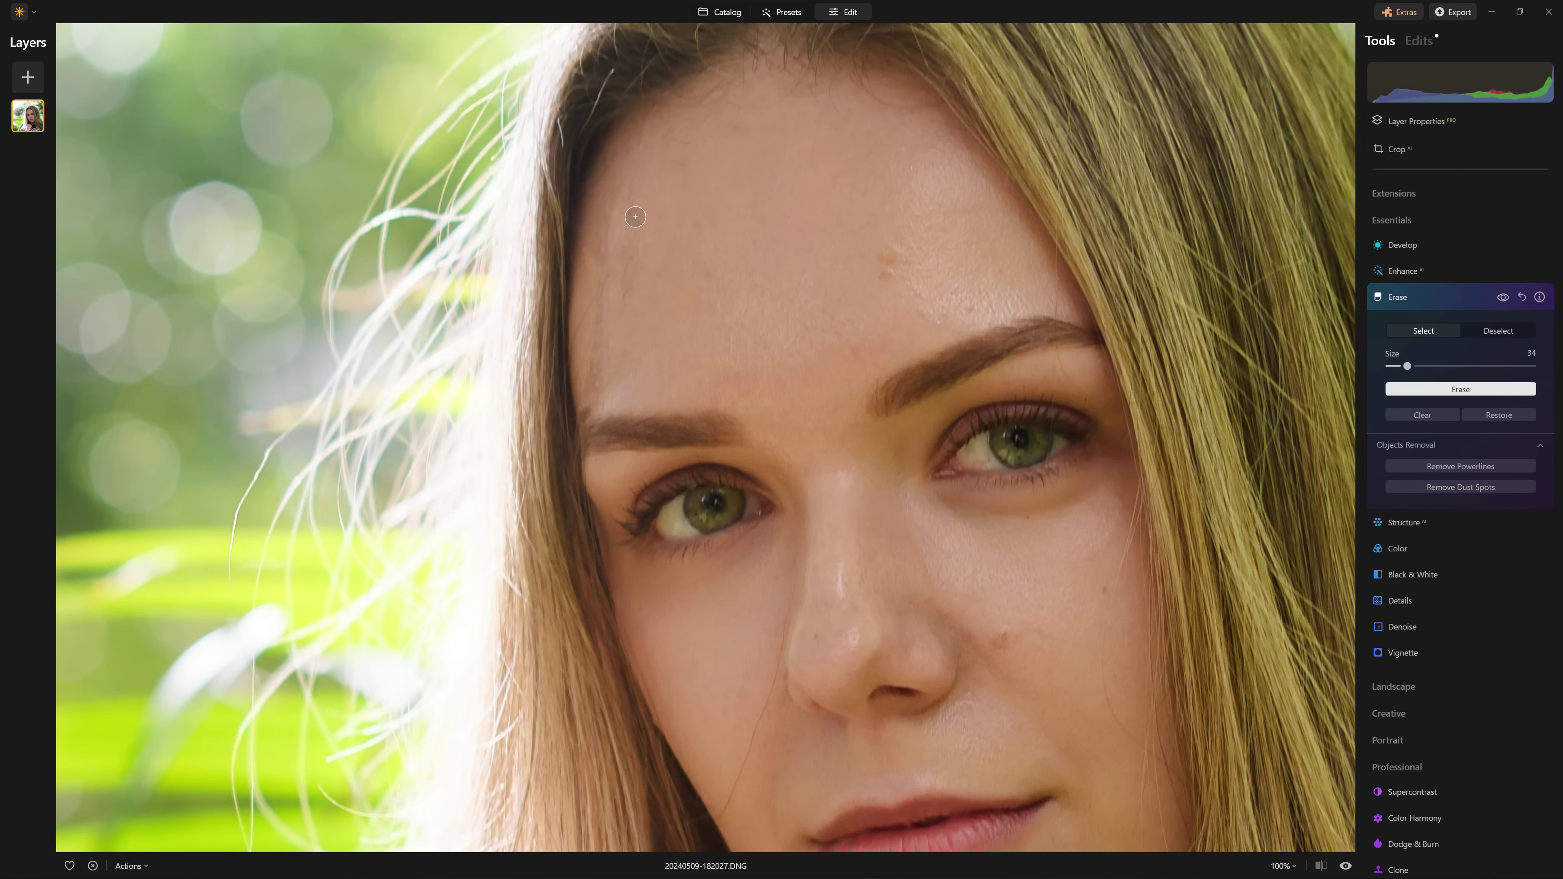
Erase the leftover hair traces on the forehead and the fine strand along the hairline
{"action": "left_click_drag", "start_coordinate": [635, 201], "coordinate": [628, 217]}
{"action": "key", "text": "bracketright"}
{"action": "key", "text": "bracketright"}
{"action": "key", "text": "bracketright"}
{"action": "left_click_drag", "start_coordinate": [607, 275], "coordinate": [590, 351]}
{"action": "left_click_drag", "start_coordinate": [583, 421], "coordinate": [587, 412]}
{"action": "left_click", "coordinate": [1461, 390]}
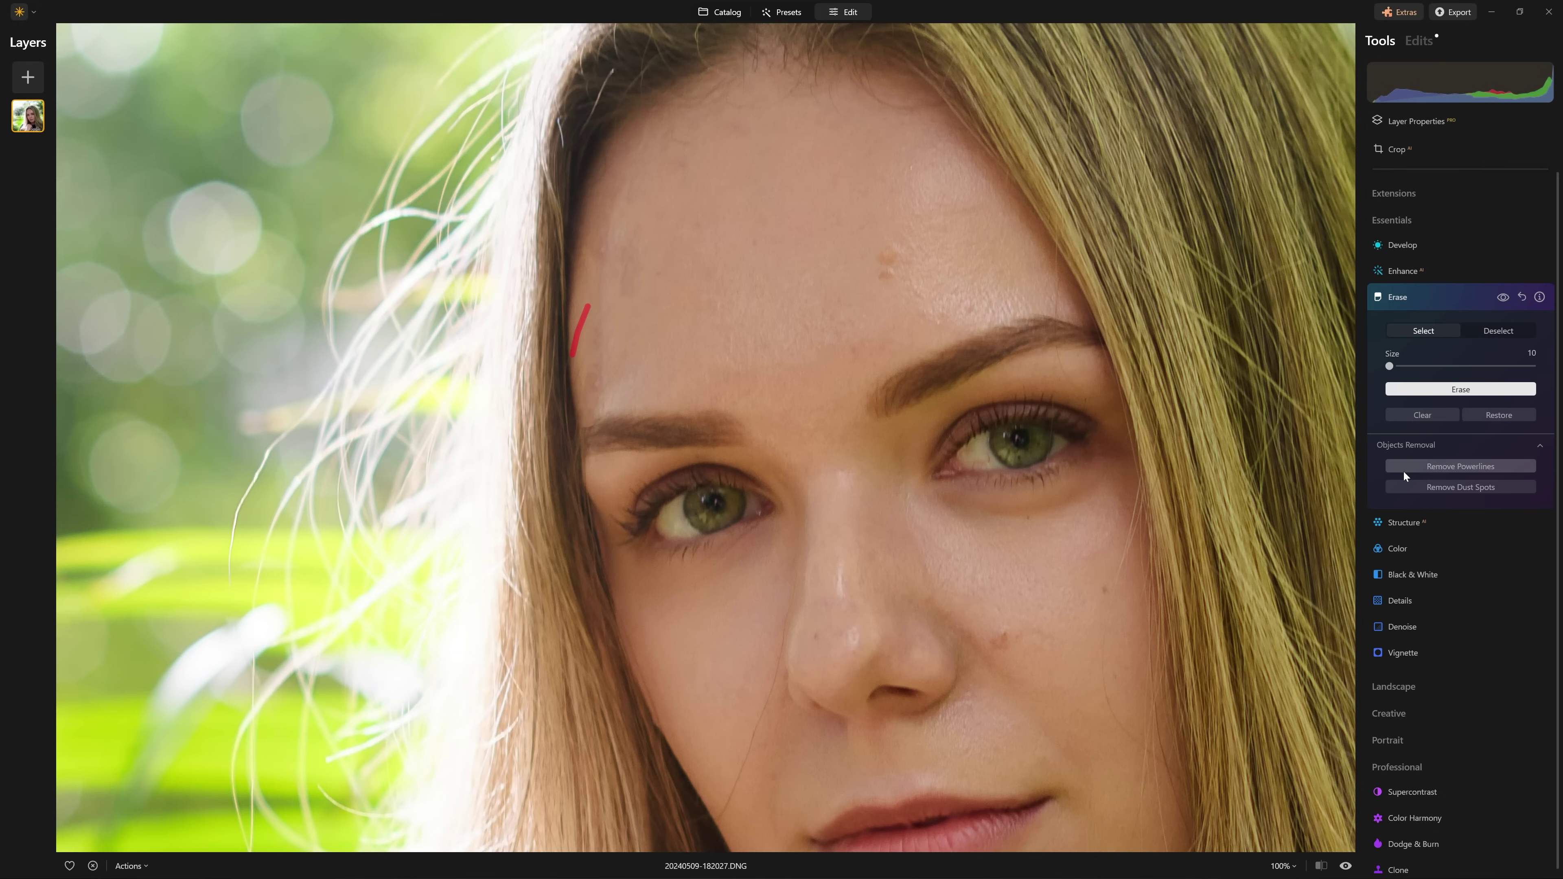
{"action": "left_click", "coordinate": [1460, 390]}
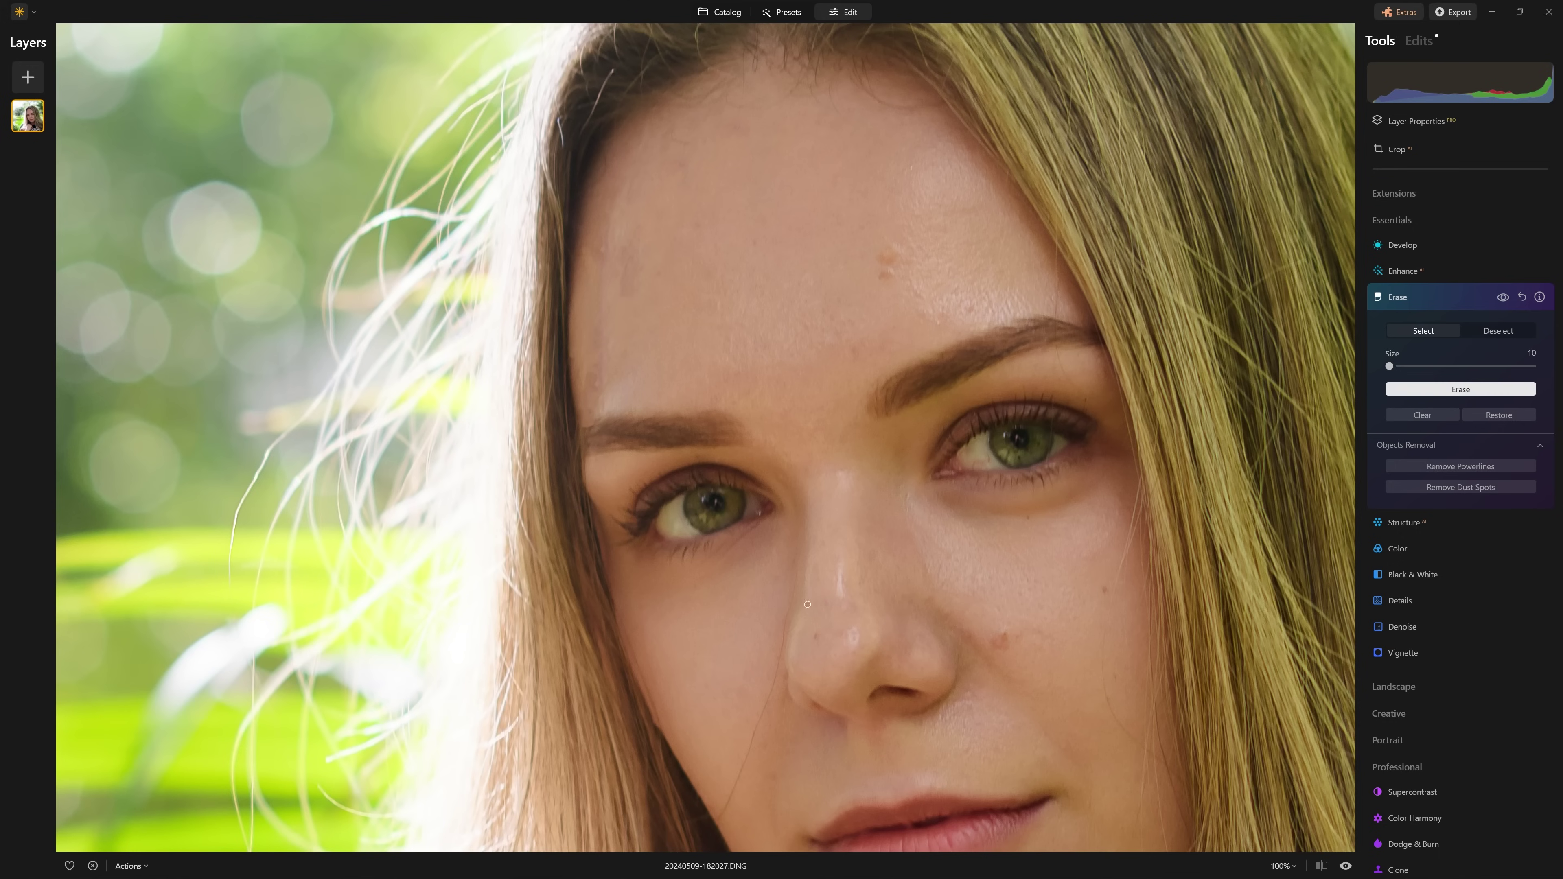
Erase the hair strand beside the nose and the shiny spots on the nose, and hide the Erase effect to compare
{"action": "left_click_drag", "start_coordinate": [796, 565], "coordinate": [721, 815]}
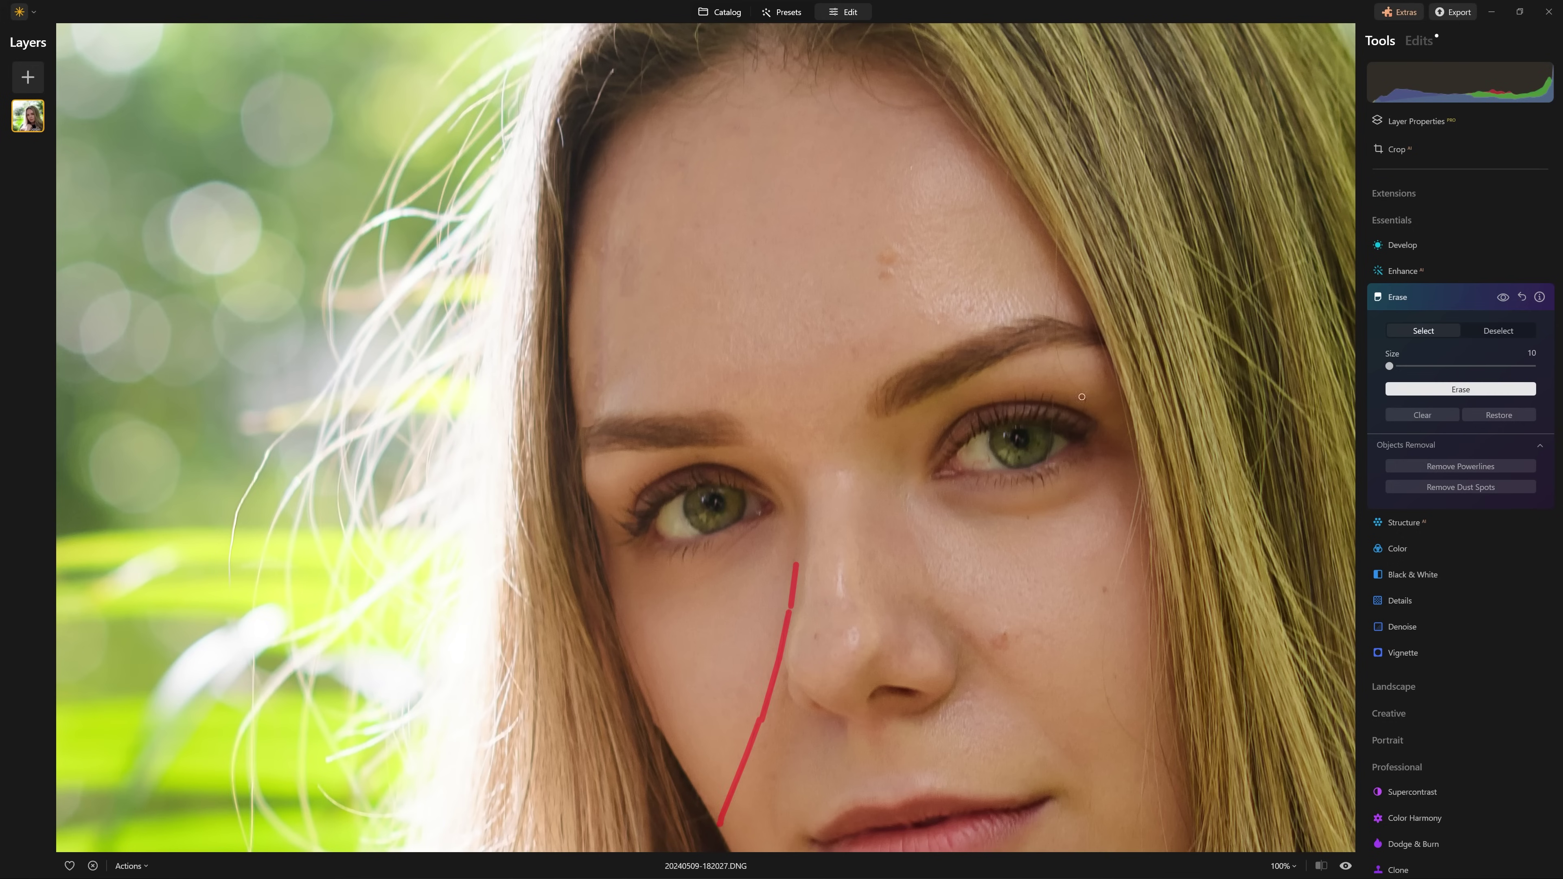
{"action": "left_click", "coordinate": [1400, 393]}
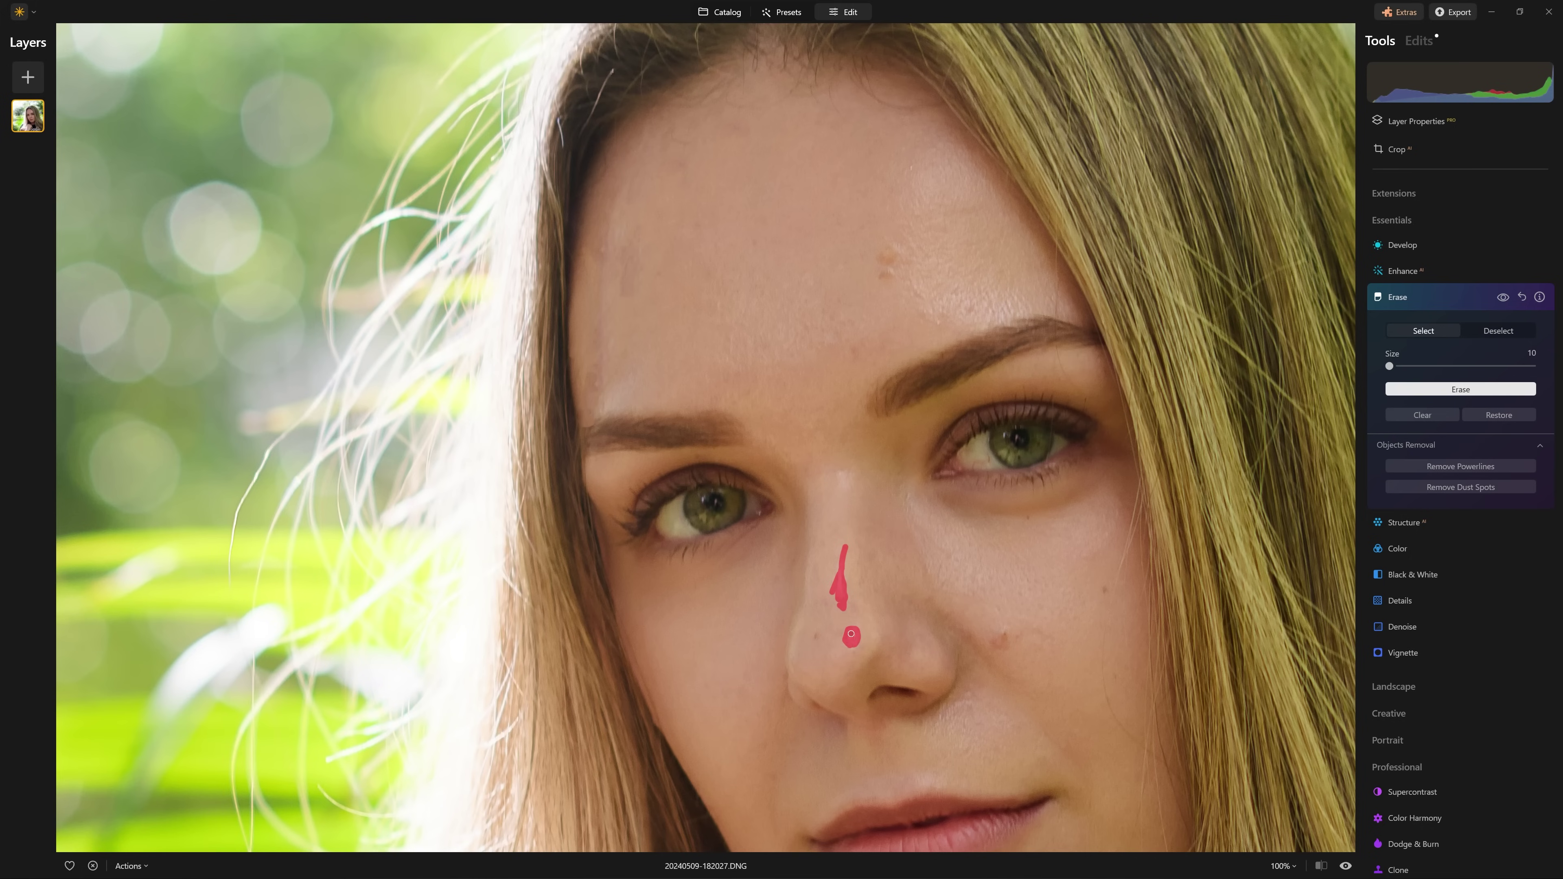
{"action": "left_click", "coordinate": [1431, 392]}
{"action": "left_click", "coordinate": [1505, 298]}
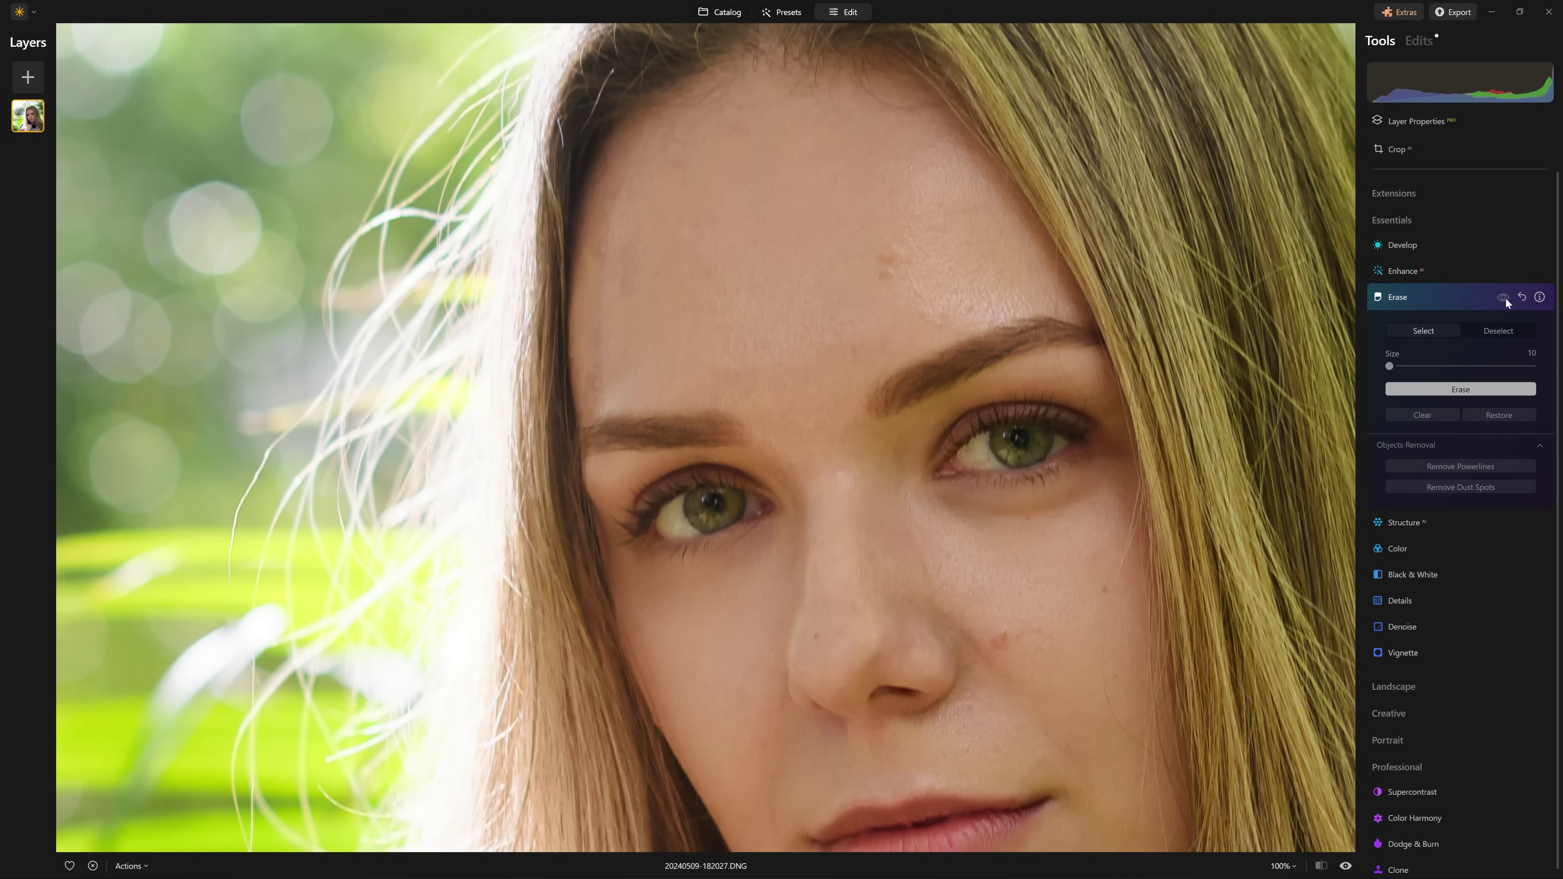
Compare the face with and without the Erase effect, and check the Erase entry in the list of applied edits
{"action": "left_click", "coordinate": [1505, 297]}
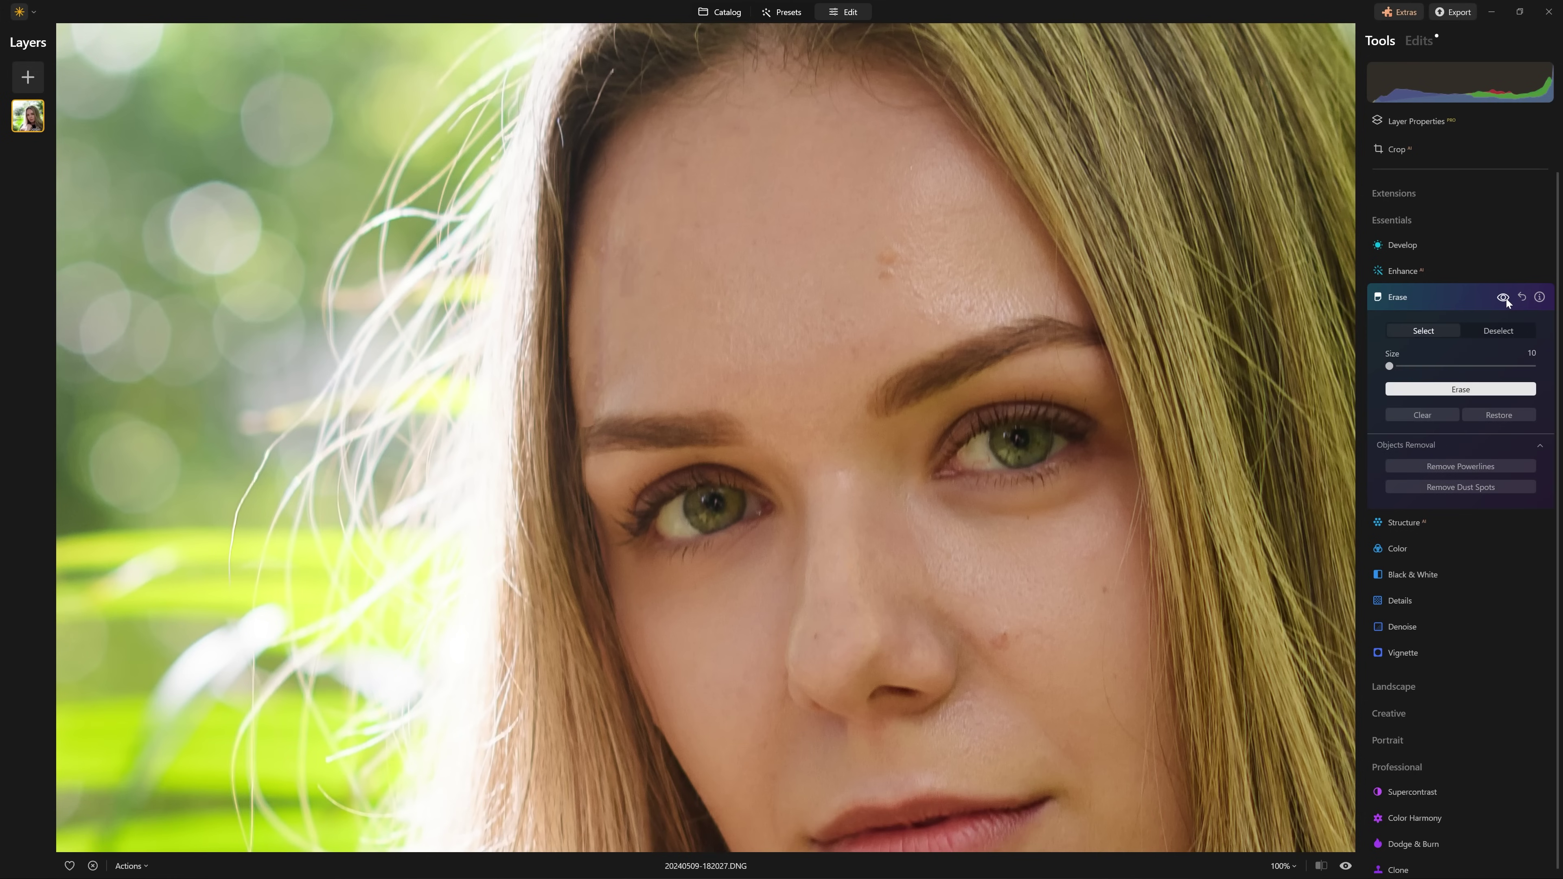
{"action": "left_click", "coordinate": [1505, 298]}
{"action": "left_click", "coordinate": [1505, 298]}
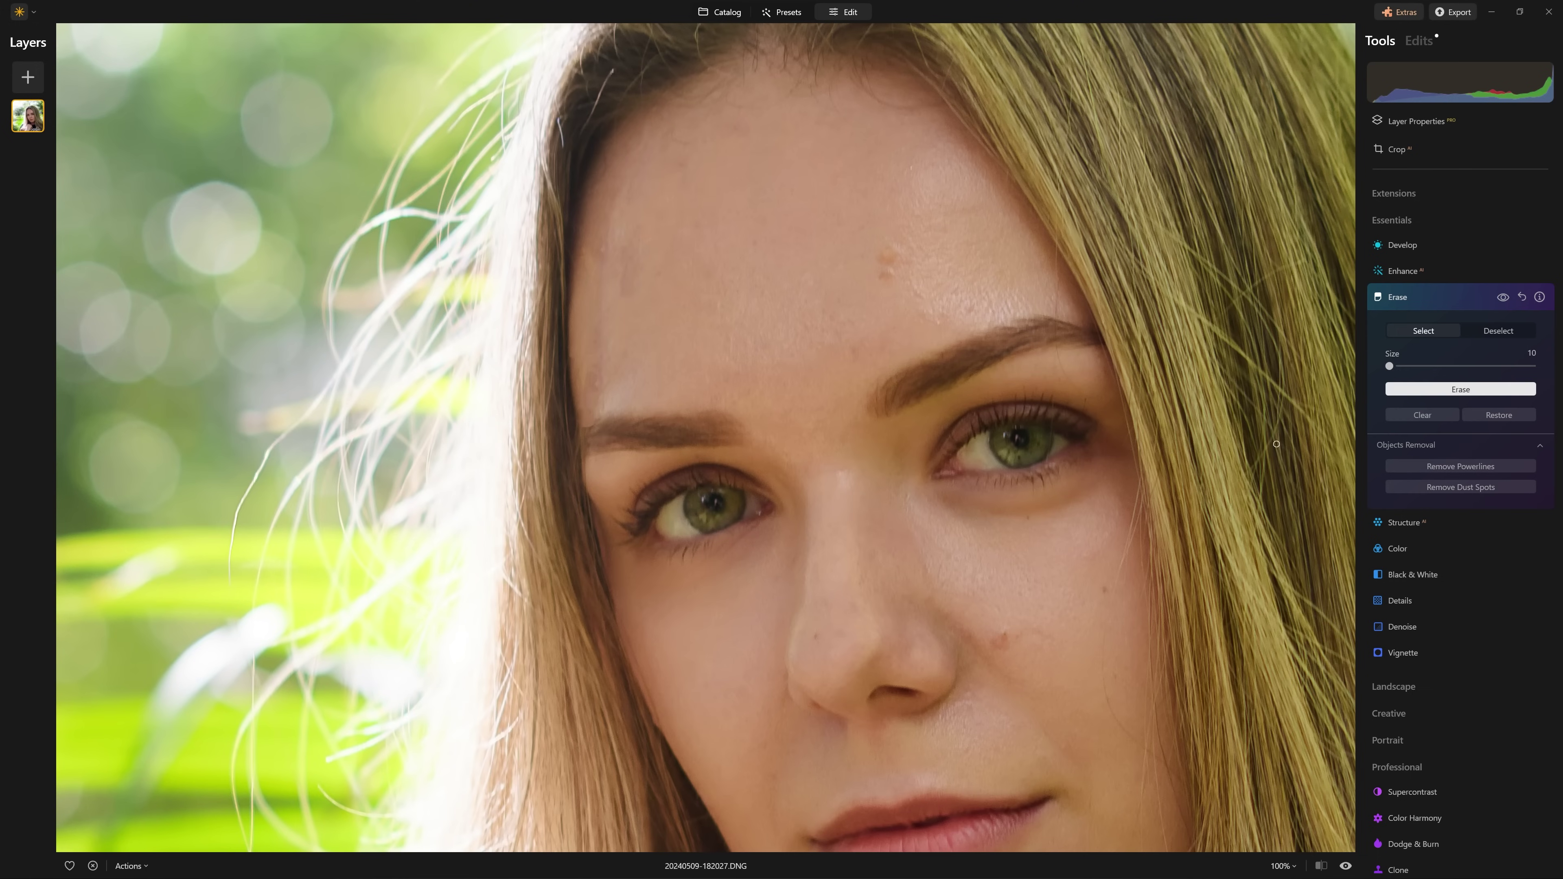
{"action": "left_click", "coordinate": [1461, 297]}
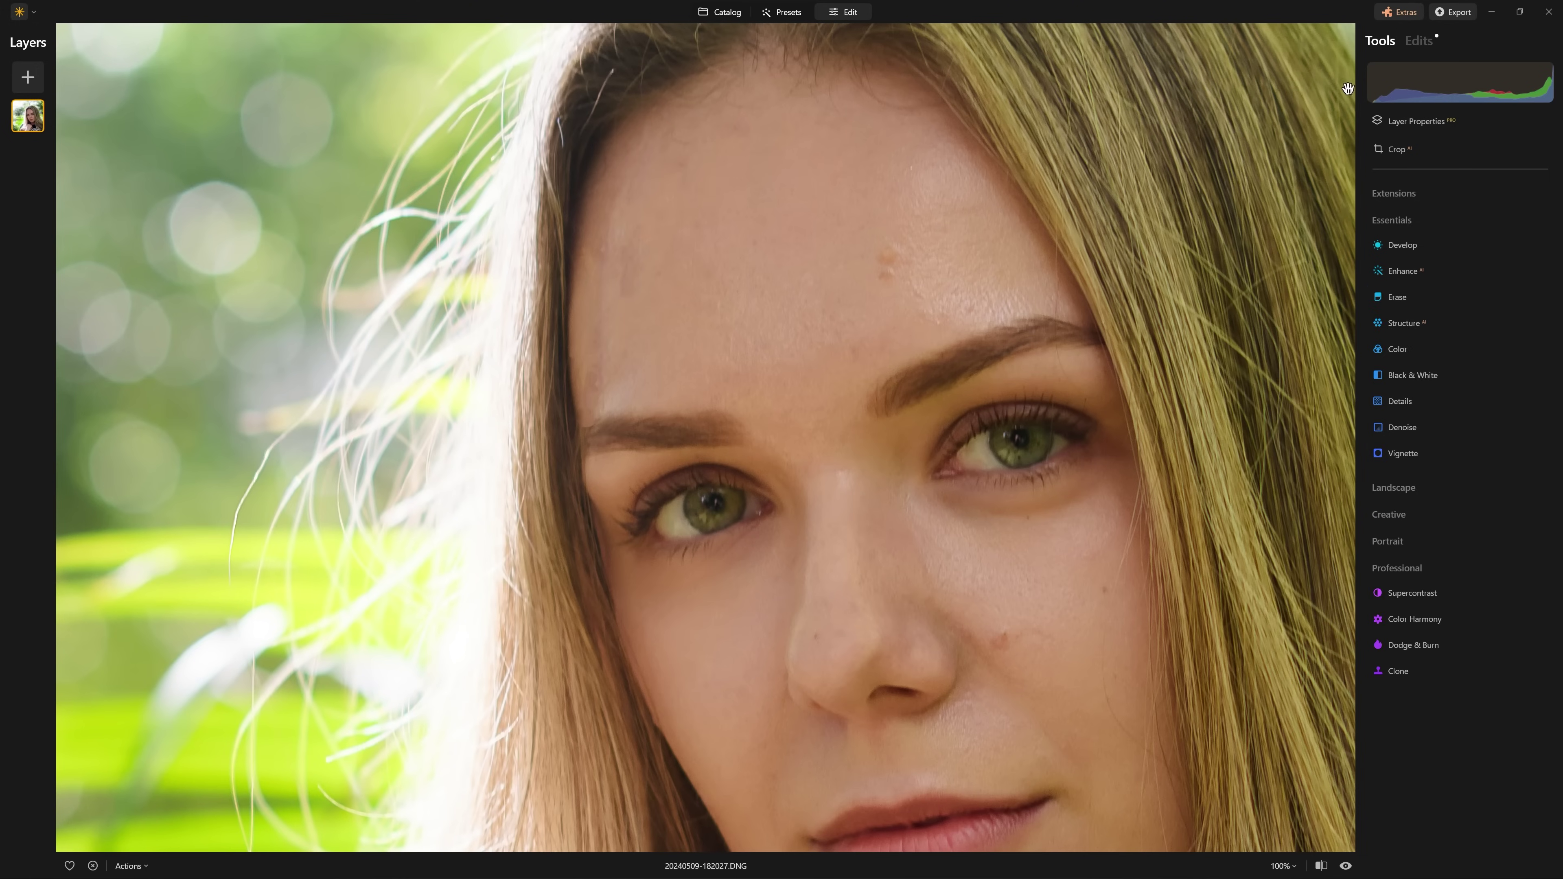
{"action": "left_click", "coordinate": [1423, 40]}
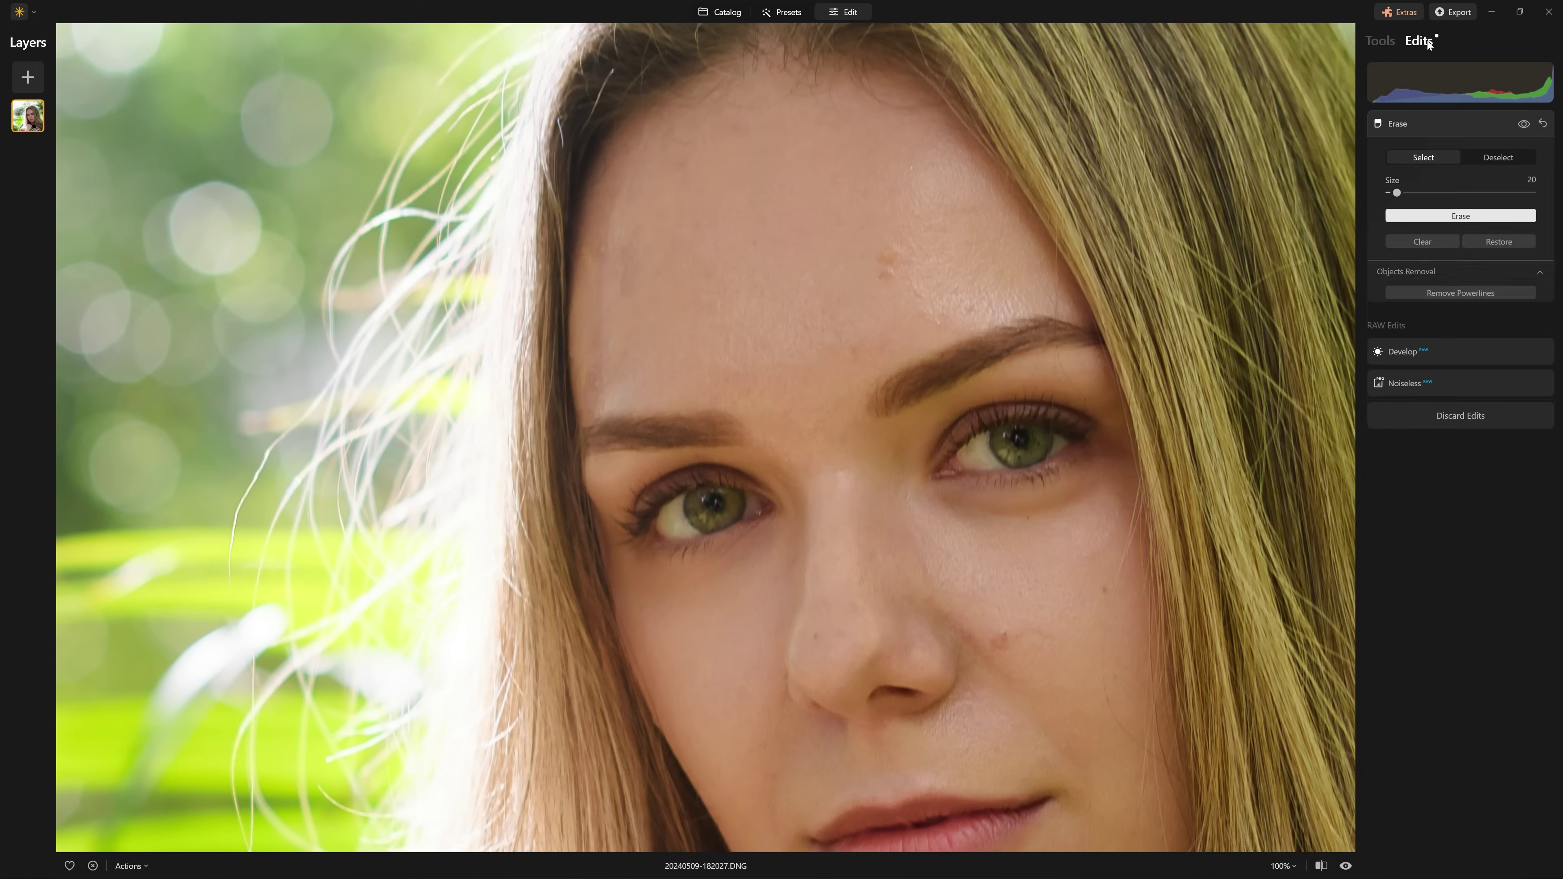
{"action": "left_click", "coordinate": [1449, 123]}
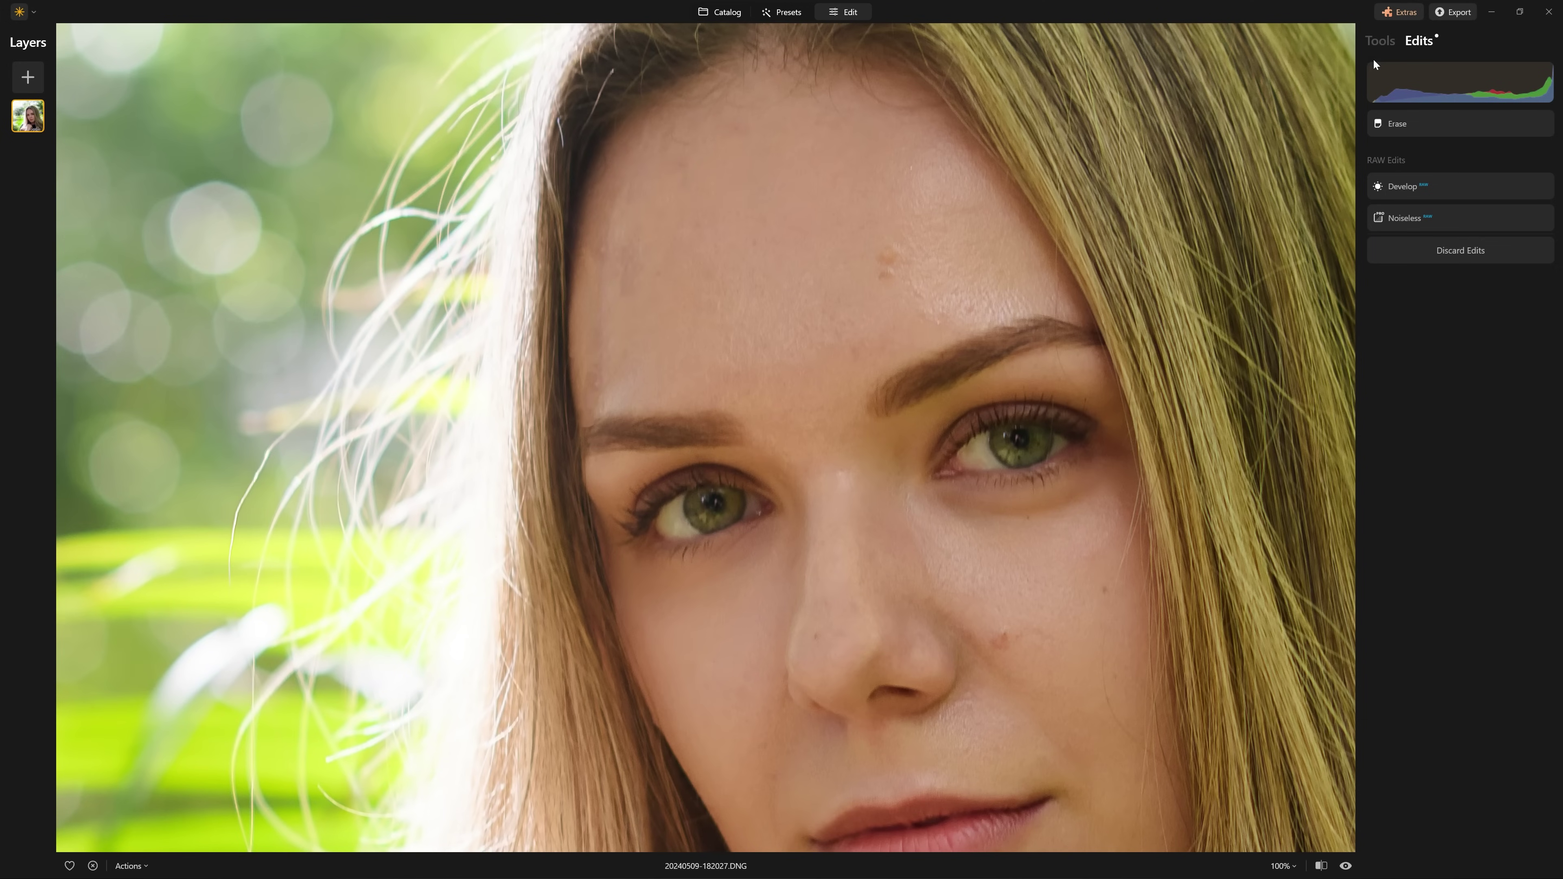
{"action": "left_click", "coordinate": [1380, 40]}
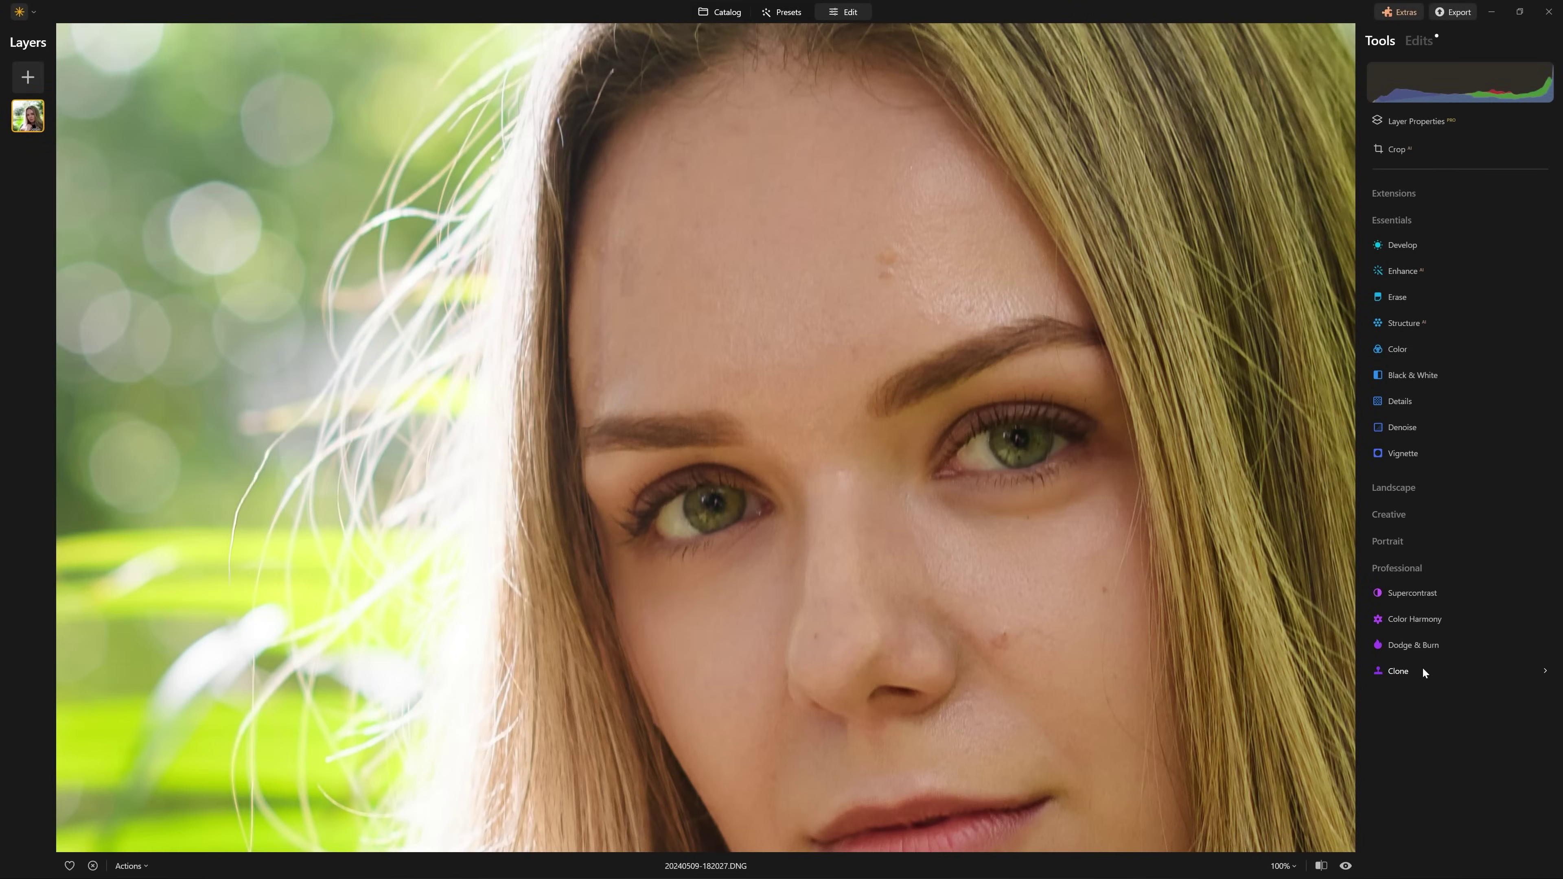
Clone clean skin over the forehead blemish with the Clone tool at size 40, softness 100 and strength 40
{"action": "left_click", "coordinate": [1422, 670]}
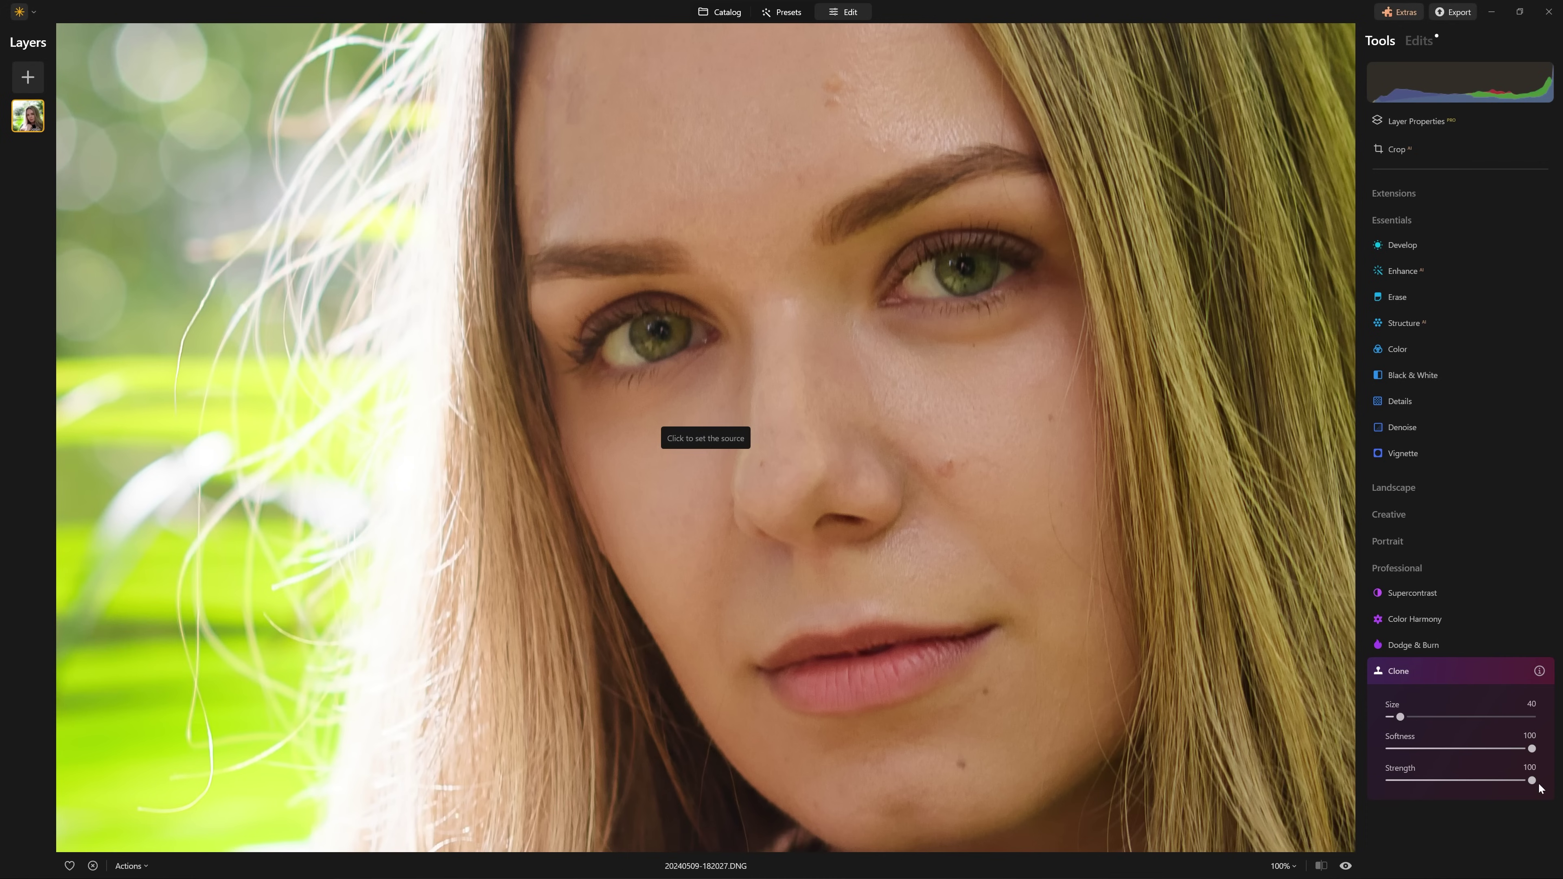
{"action": "left_click_drag", "start_coordinate": [1532, 781], "coordinate": [1466, 782]}
{"action": "left_click_drag", "start_coordinate": [1442, 780], "coordinate": [1446, 781]}
{"action": "left_click", "coordinate": [789, 93]}
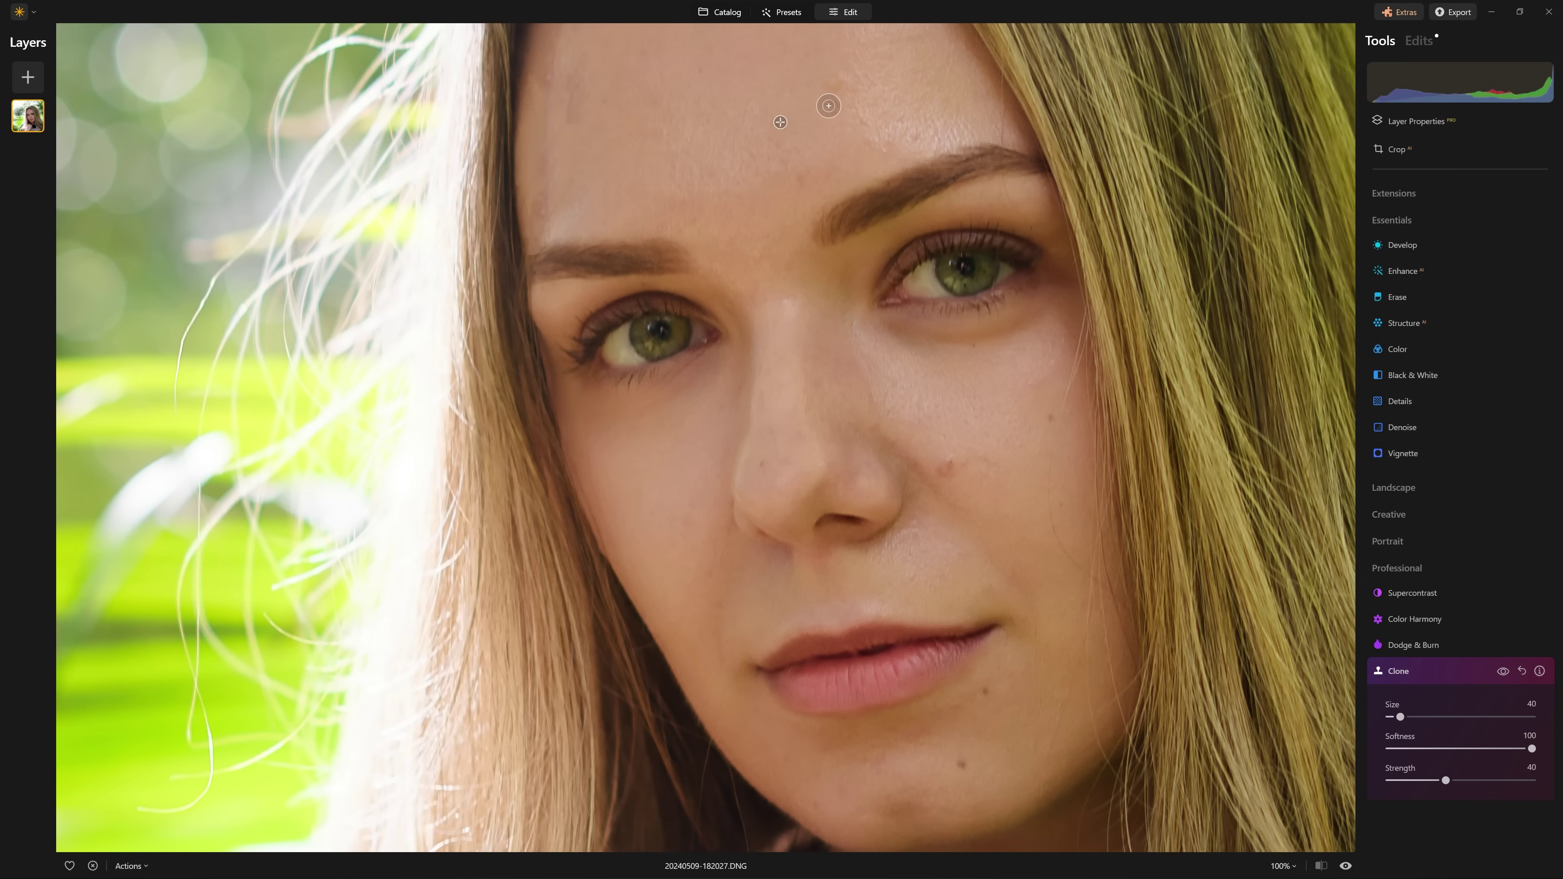
Clone neighbouring clean skin over the reddish blemish on the cheek beside the nose
{"action": "left_click", "coordinate": [979, 456]}
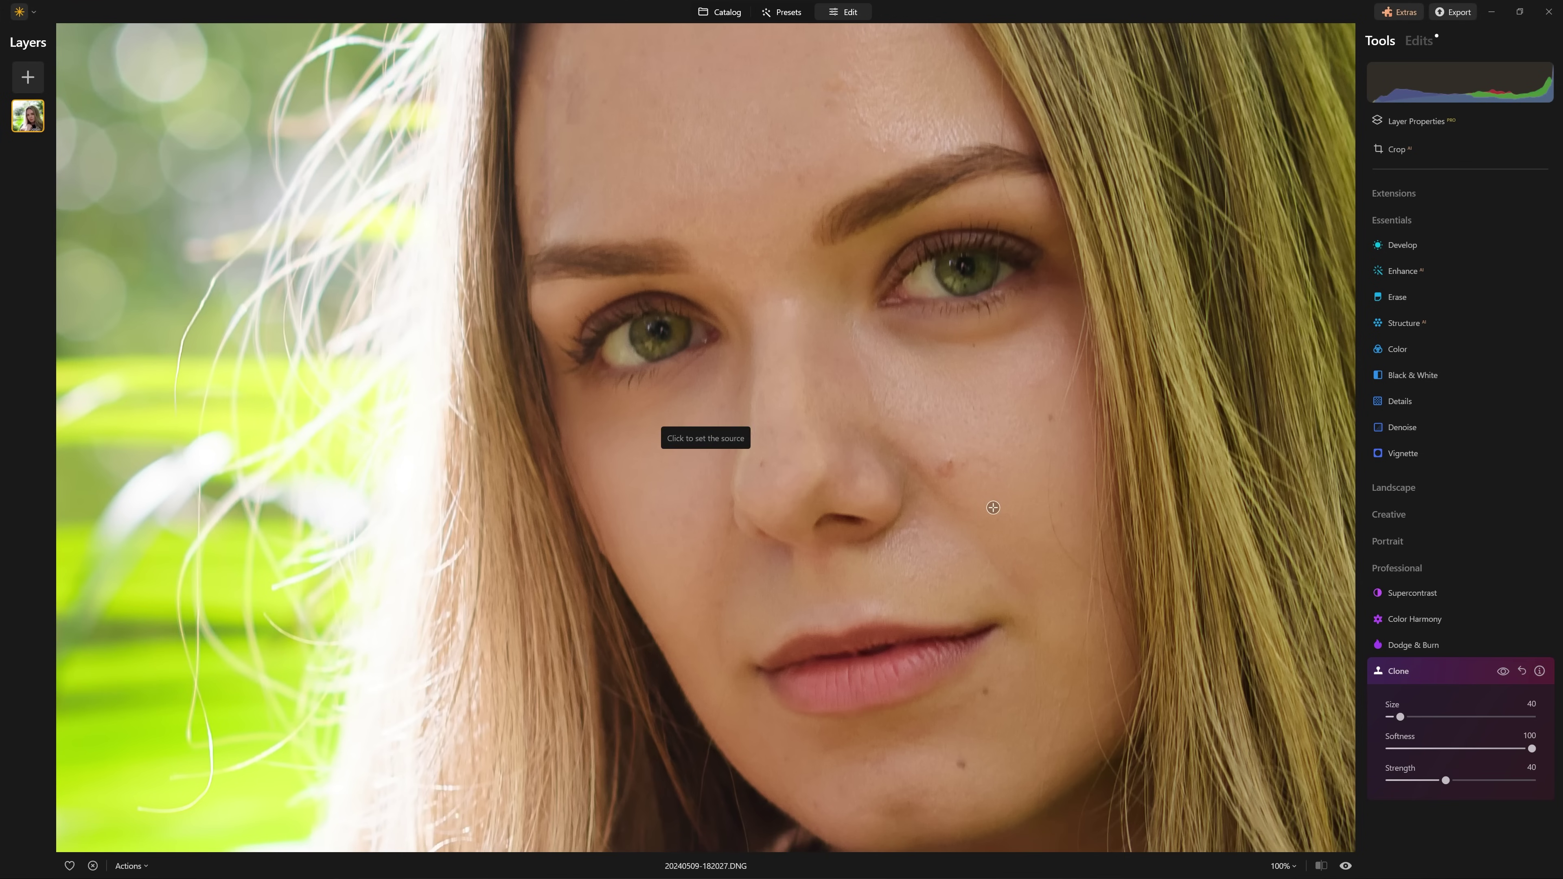
{"action": "left_click", "coordinate": [952, 463]}
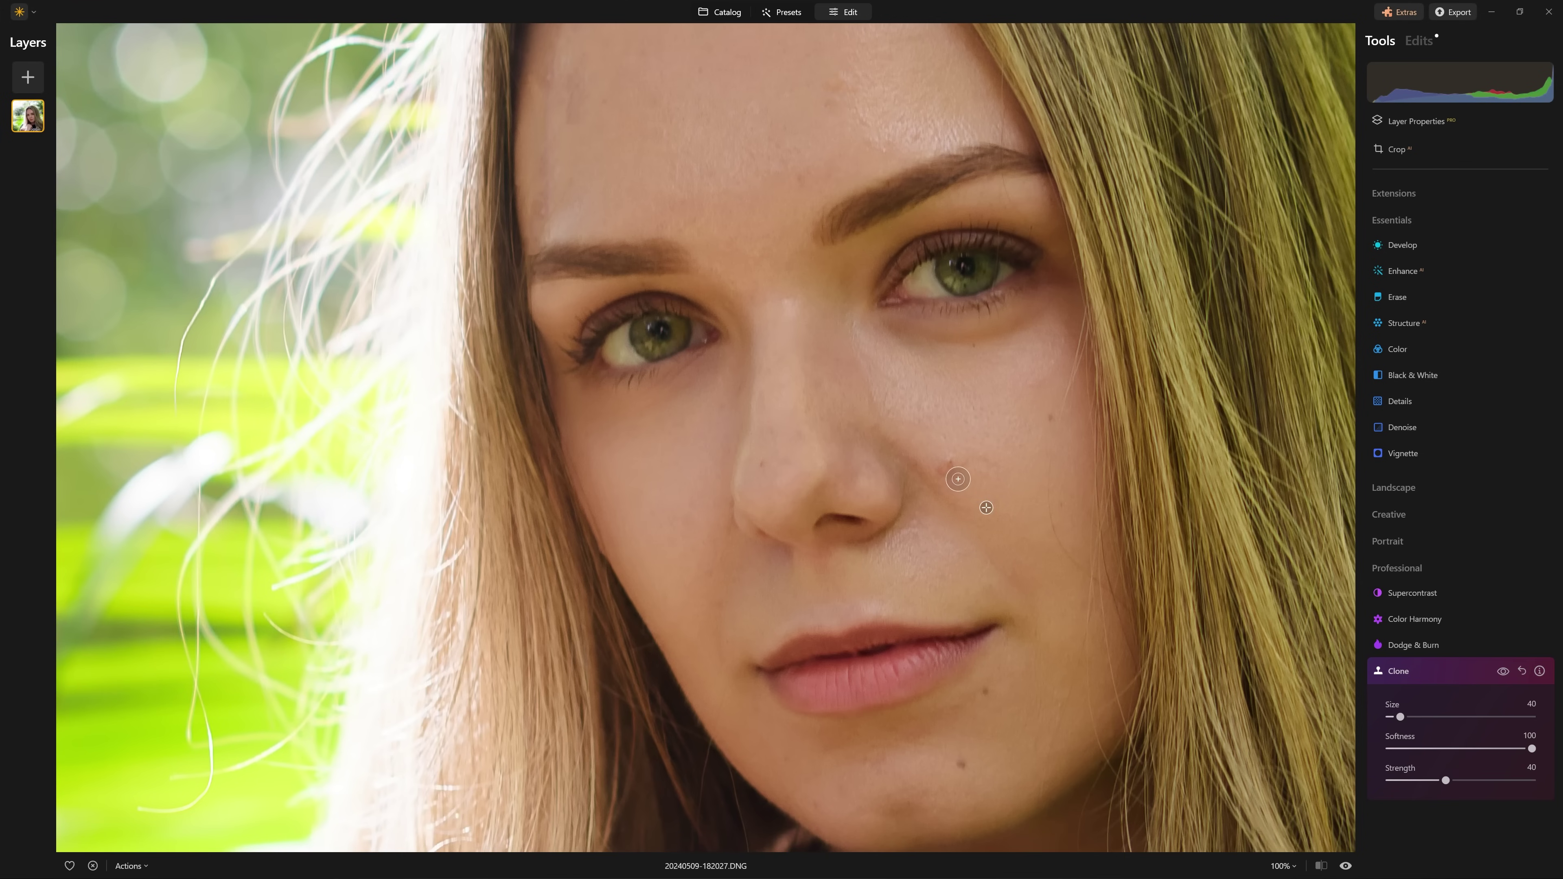
{"action": "left_click", "coordinate": [1019, 462]}
{"action": "left_click", "coordinate": [951, 460]}
Clone clean skin over the dark spots on the chin below the mouth
{"action": "left_click", "coordinate": [1076, 587]}
{"action": "left_click", "coordinate": [1012, 733]}
{"action": "left_click", "coordinate": [1015, 712]}
{"action": "left_click", "coordinate": [988, 770]}
{"action": "left_click", "coordinate": [985, 771]}
{"action": "left_click", "coordinate": [989, 774]}
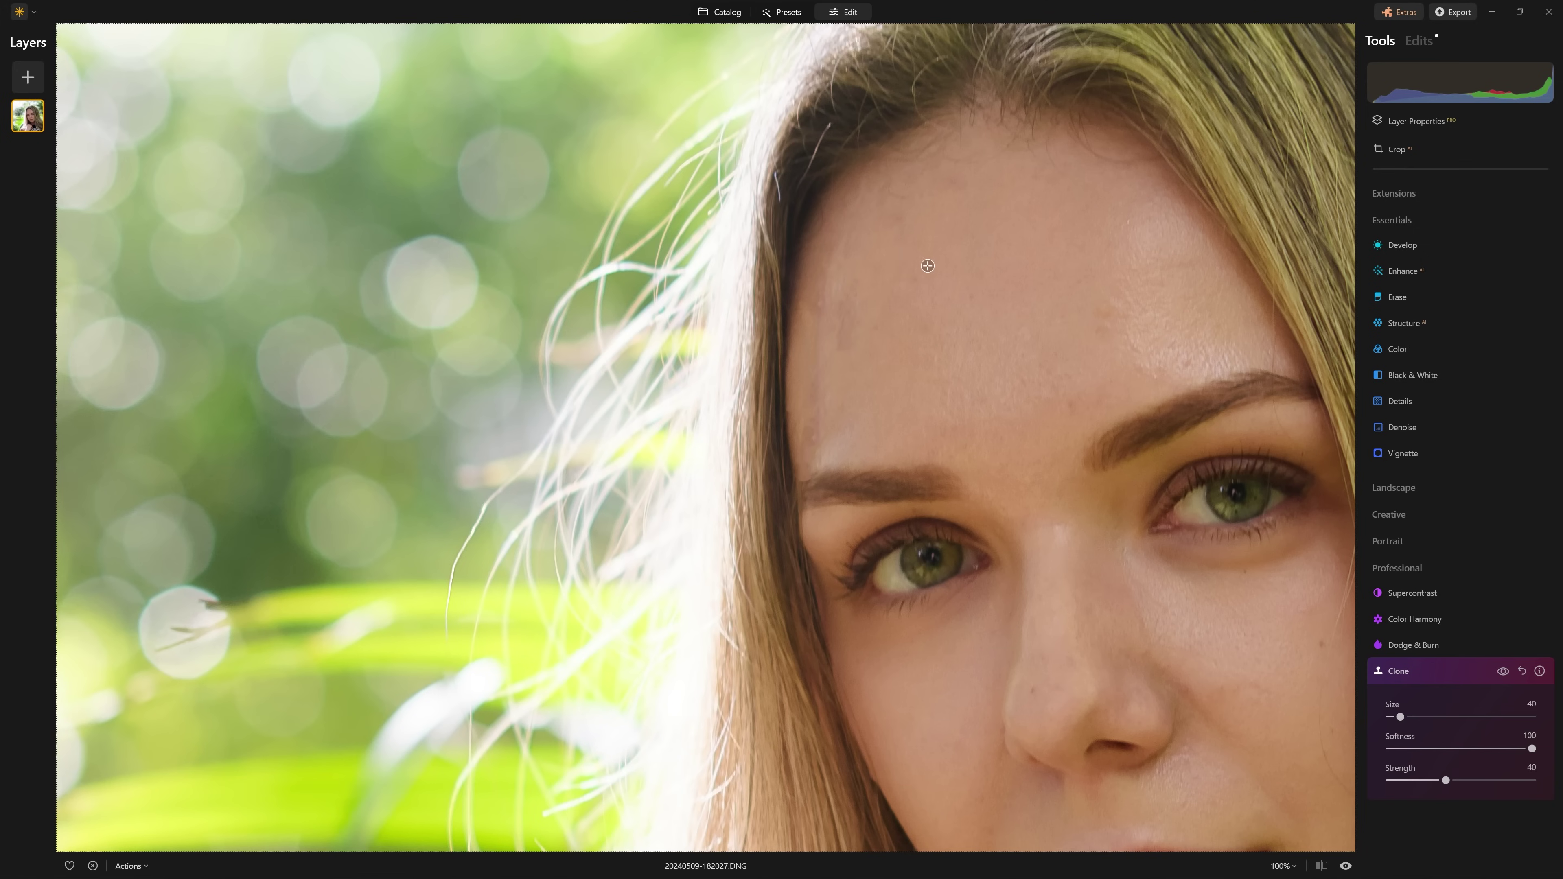
Clone over the dark hair traces on the forehead with size 76 and strength 39, and compare with the Clone effect hidden
{"action": "left_click", "coordinate": [853, 249], "text": "alt"}
{"action": "scroll", "coordinate": [894, 255], "scroll_direction": "up", "scroll_amount": 4}
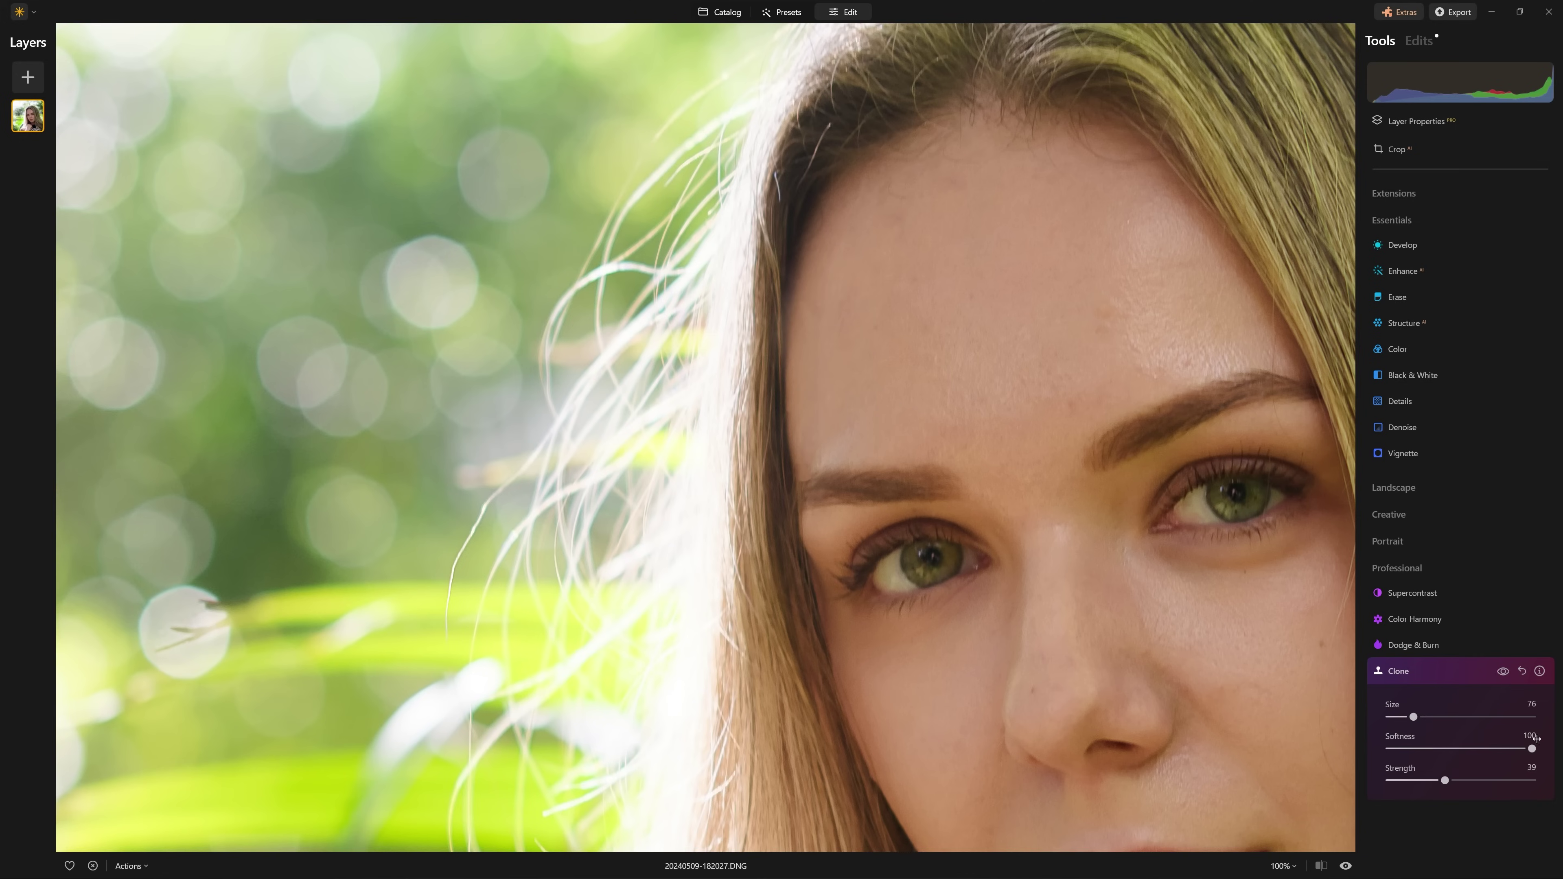
{"action": "left_click", "coordinate": [1505, 674]}
{"action": "left_click", "coordinate": [1506, 674]}
{"action": "left_click", "coordinate": [1506, 674]}
{"action": "left_click", "coordinate": [1506, 673]}
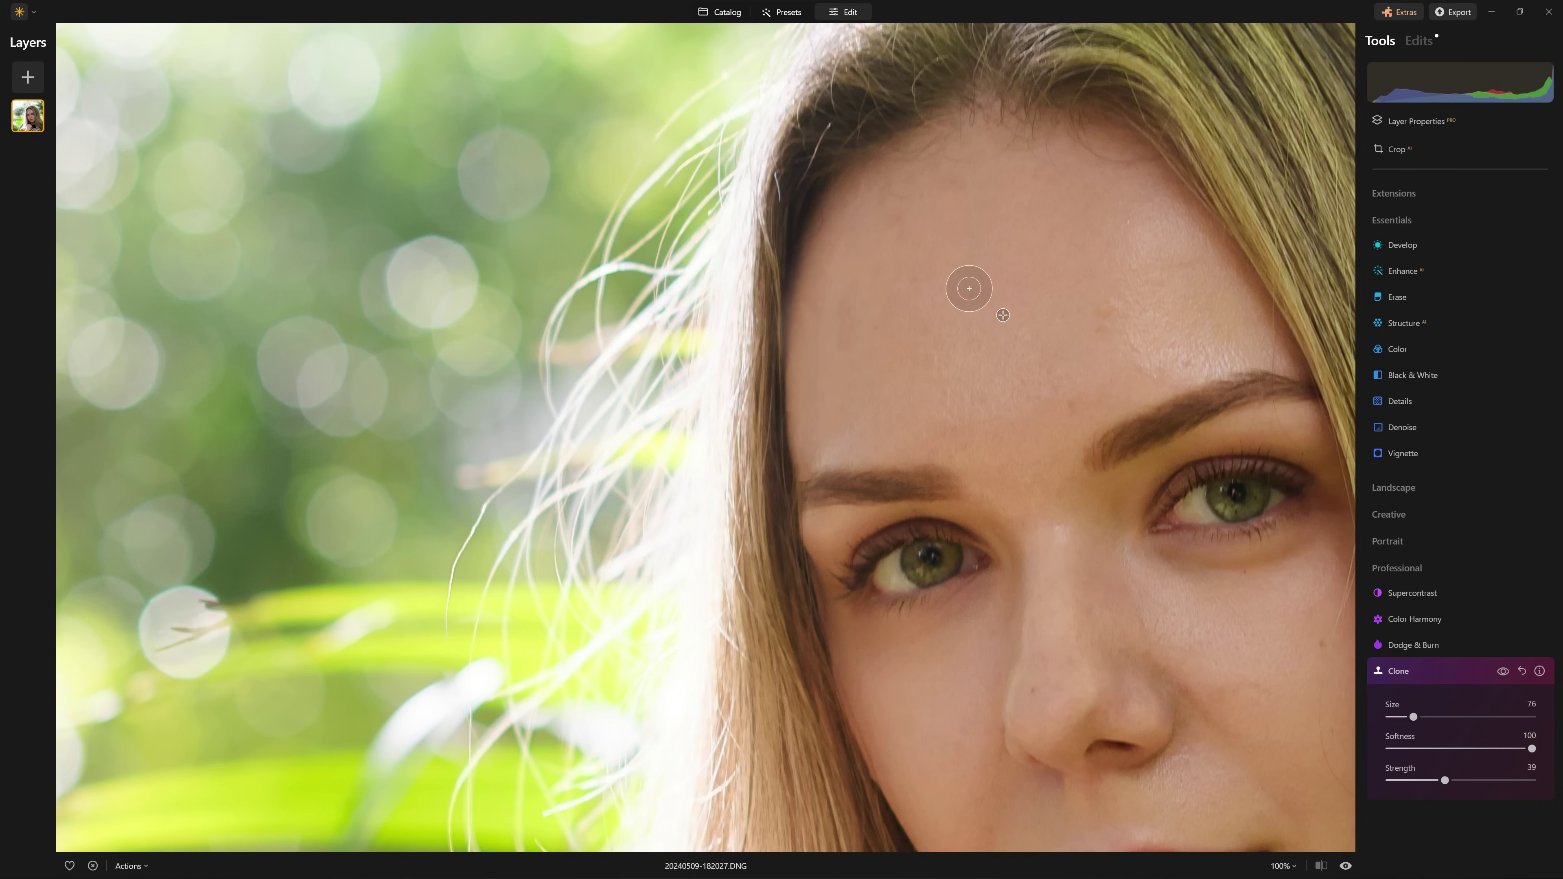
Blend the remaining dark forehead patches by cloning nearby skin at strength 16, and compare with the Clone effect hidden
{"action": "left_click", "coordinate": [871, 275], "text": "alt"}
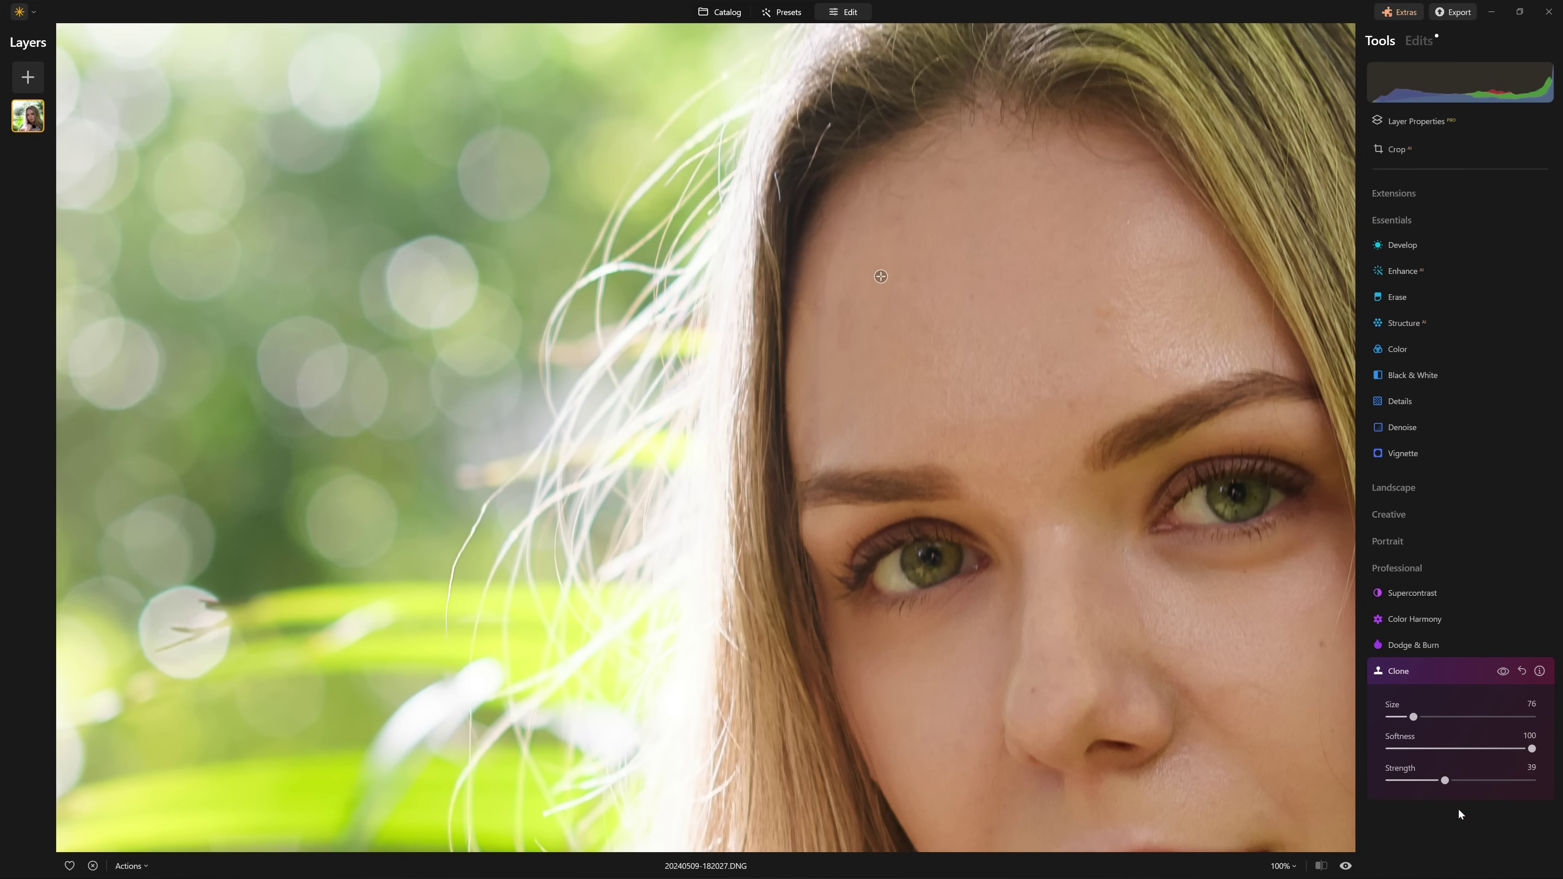
{"action": "left_click", "coordinate": [1413, 781]}
{"action": "mouse_move", "coordinate": [852, 234]}
{"action": "left_mouse_down"}
{"action": "mouse_move", "coordinate": [820, 439]}
{"action": "mouse_move", "coordinate": [799, 318]}
{"action": "mouse_move", "coordinate": [1051, 335]}
{"action": "mouse_move", "coordinate": [1191, 321]}
{"action": "mouse_move", "coordinate": [1114, 353]}
{"action": "left_mouse_up"}
{"action": "left_click", "coordinate": [880, 287], "text": "alt"}
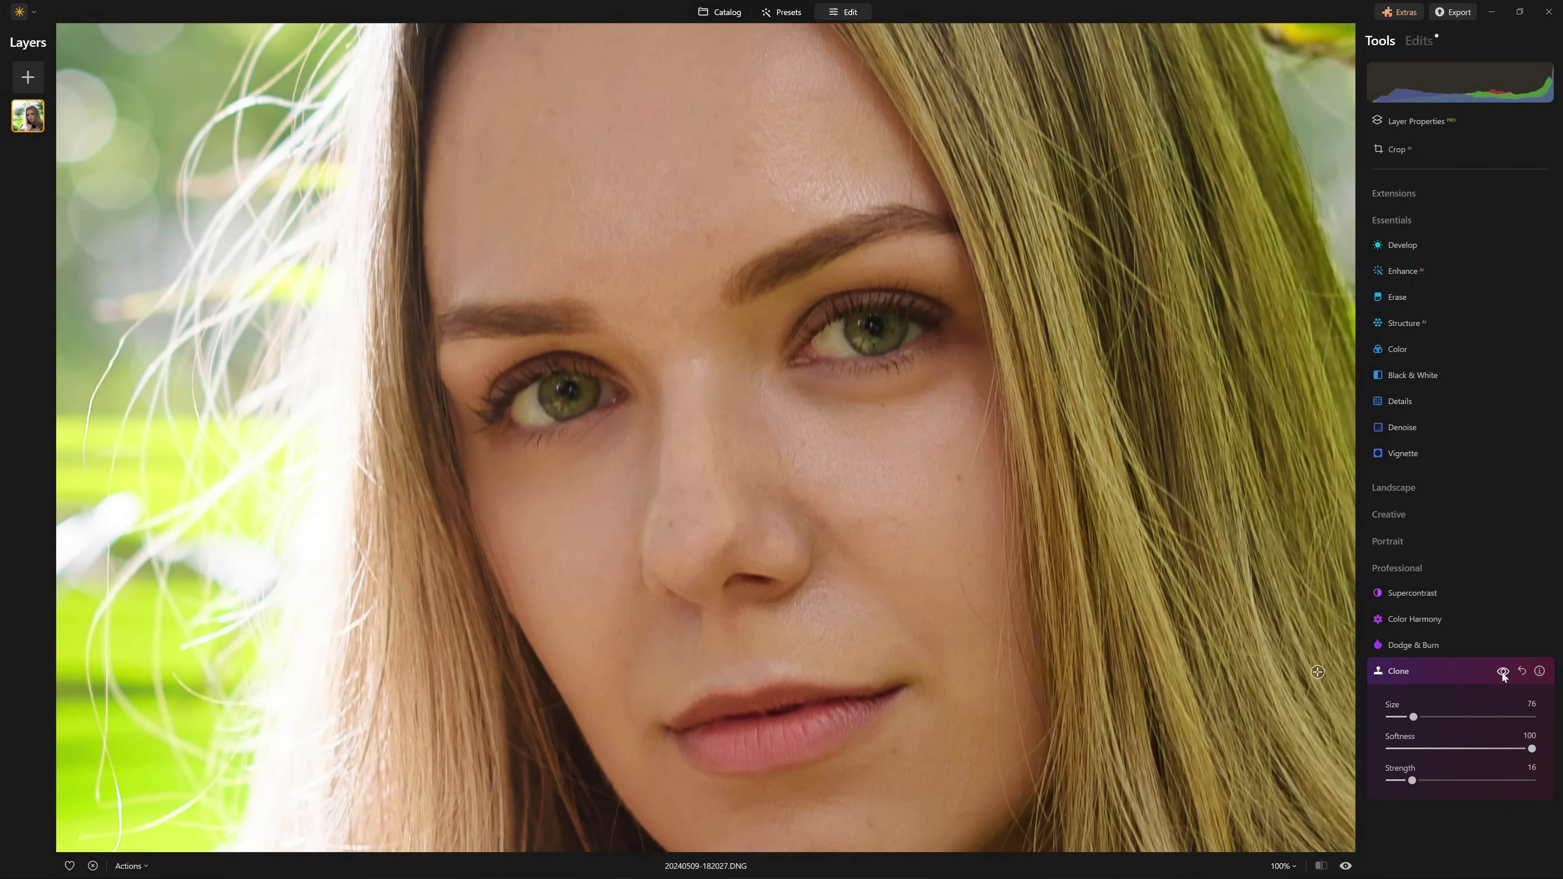
{"action": "left_click", "coordinate": [1503, 673]}
{"action": "left_click", "coordinate": [1502, 673]}
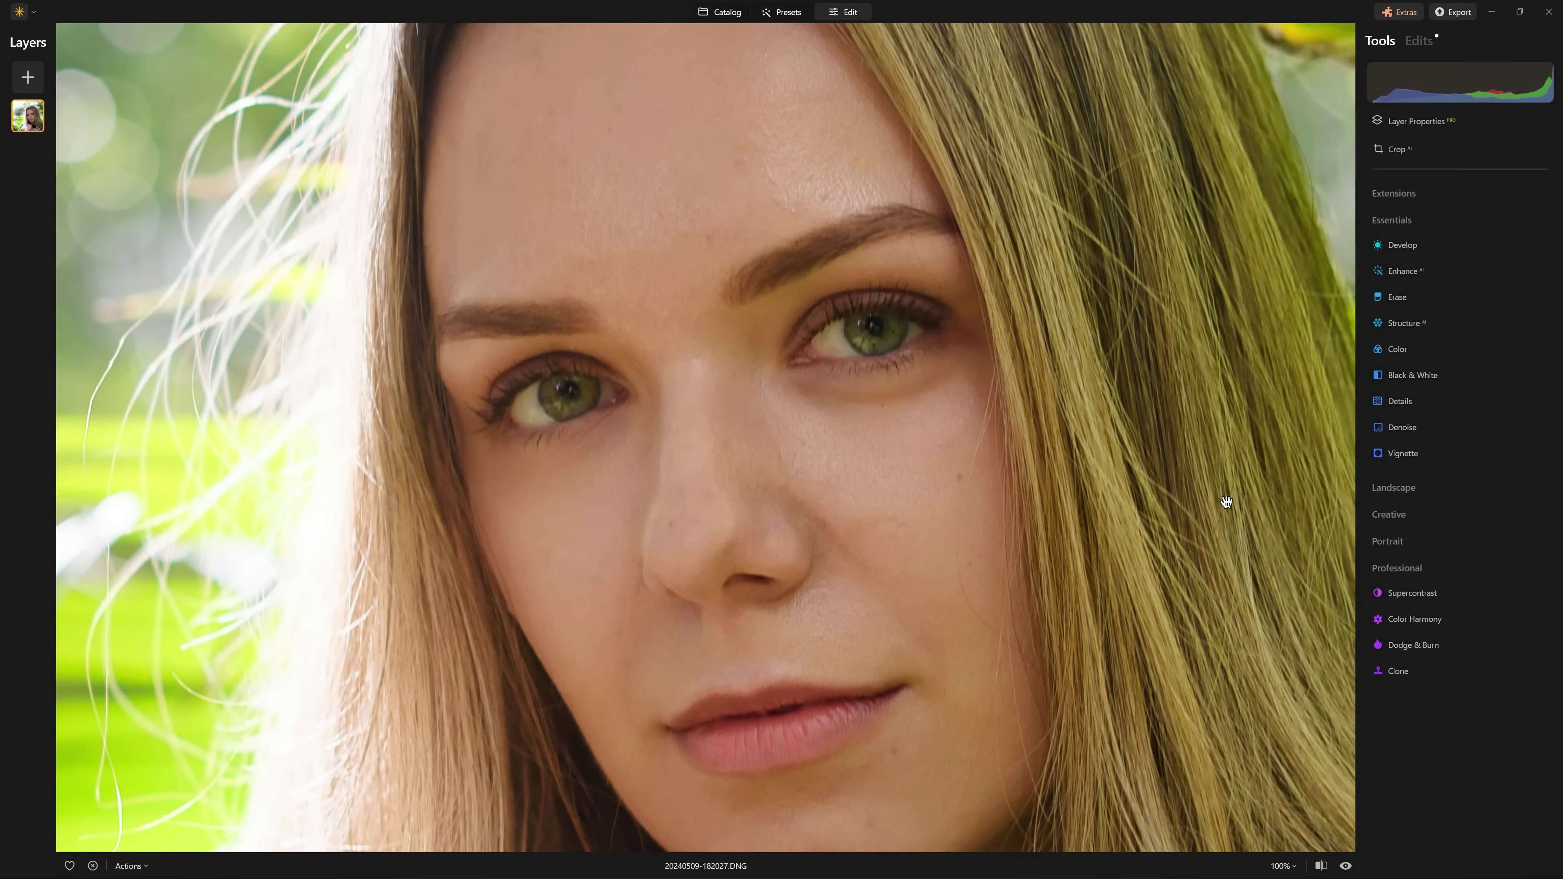
Compare the retouched portrait with the unedited original, and check the Clone and Erase entries among the applied edits
{"action": "key", "text": "backslash"}
{"action": "key", "text": "backslash"}
{"action": "key", "text": "backslash"}
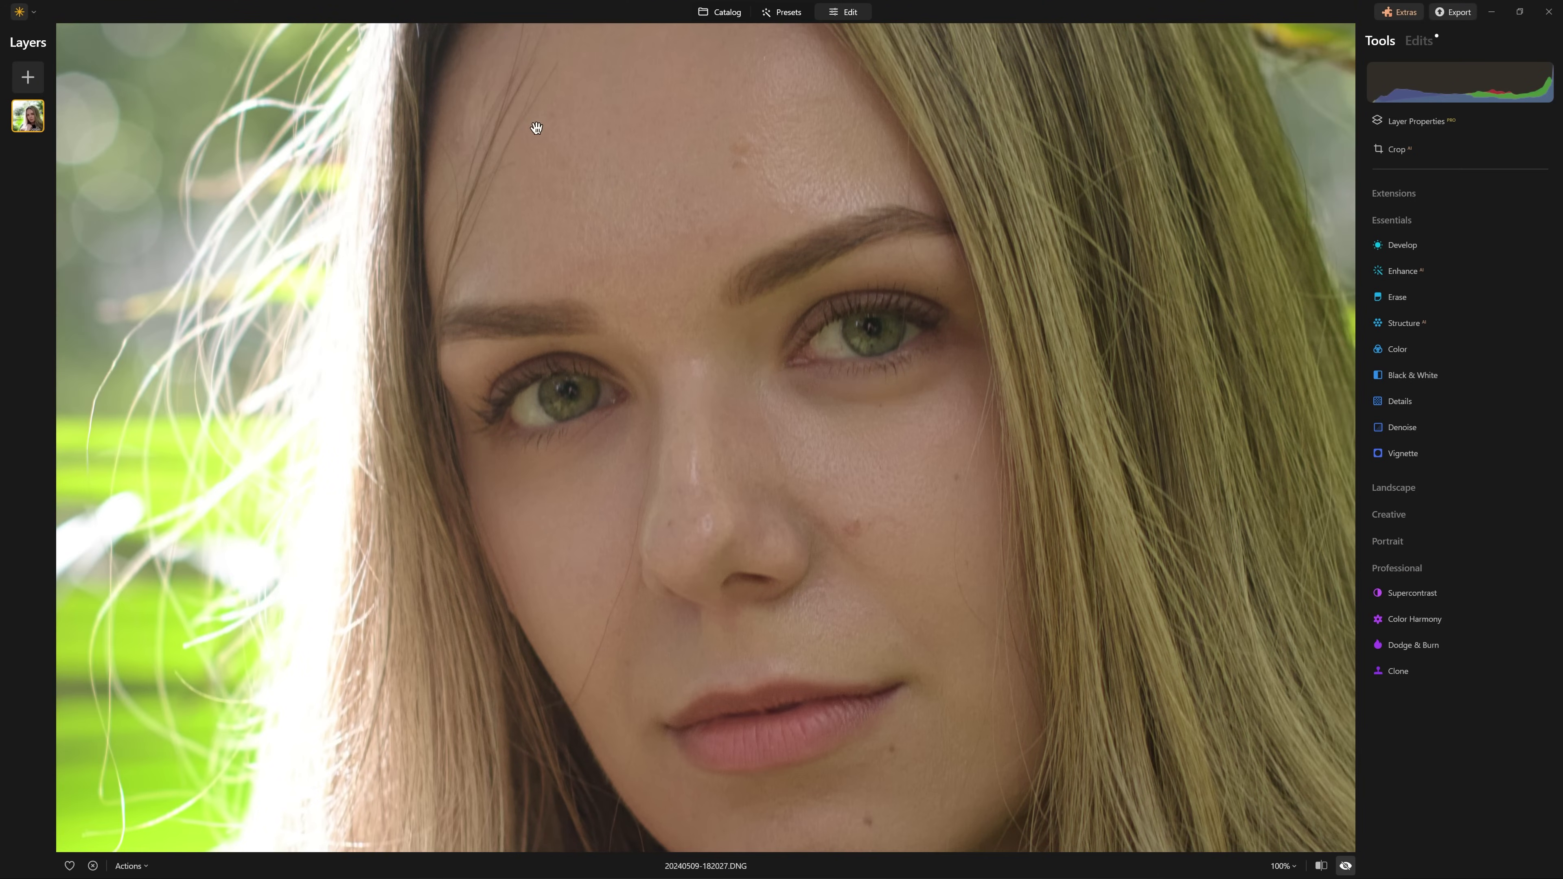
{"action": "key", "text": "backslash"}
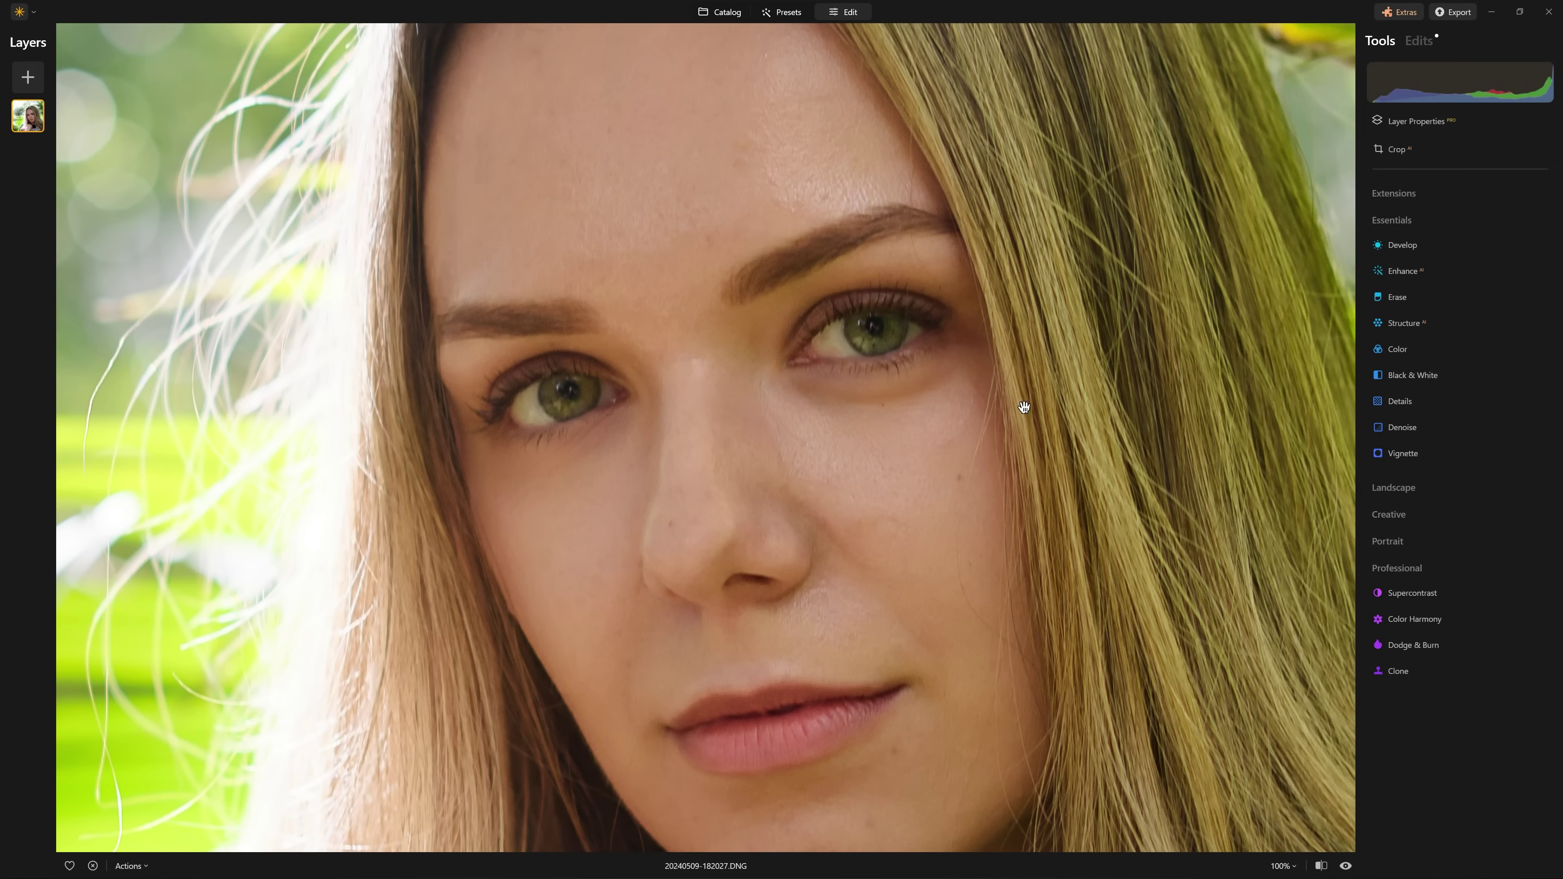
{"action": "key", "text": "backslash"}
{"action": "key", "text": "backslash"}
{"action": "left_click", "coordinate": [1412, 41]}
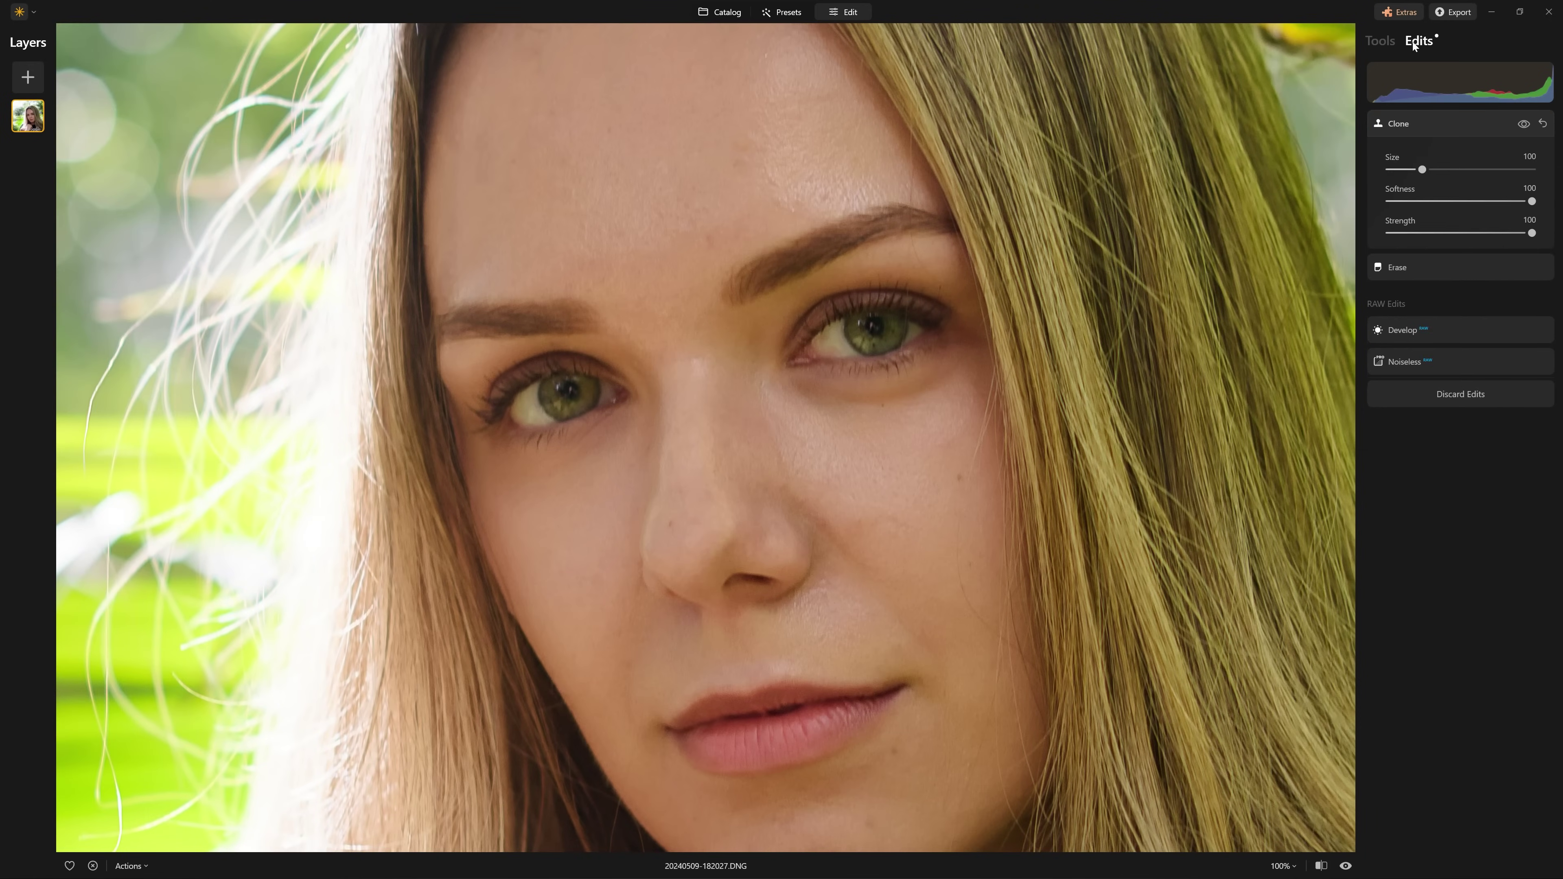
{"action": "left_click", "coordinate": [1373, 43]}
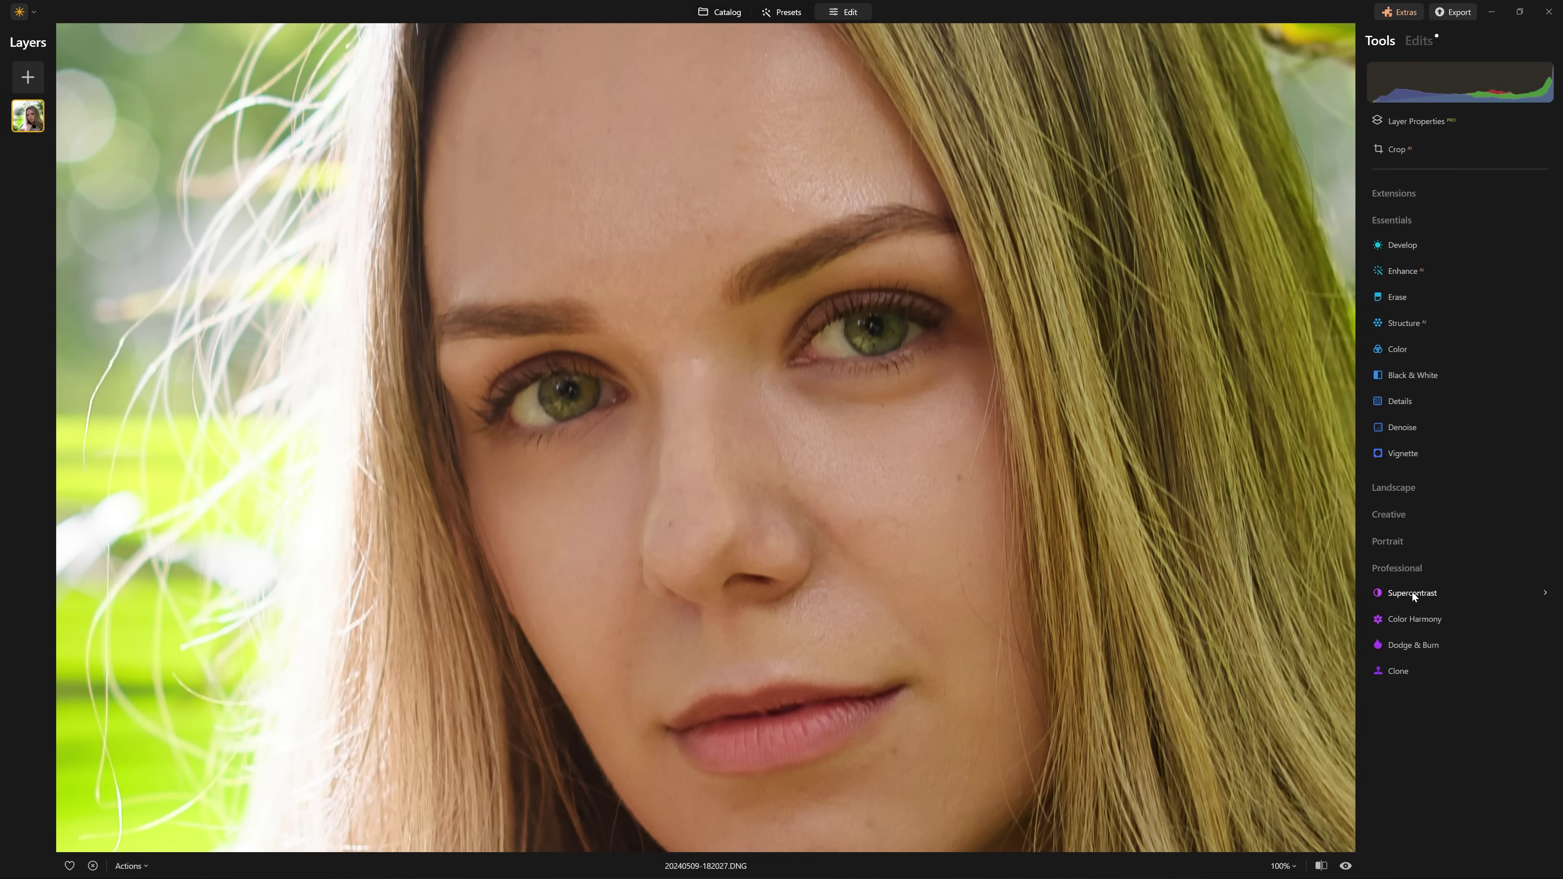
Brighten the face with the Face tool's Face Light at 24, and compare the whole portrait with the effect hidden
{"action": "left_click", "coordinate": [1408, 571]}
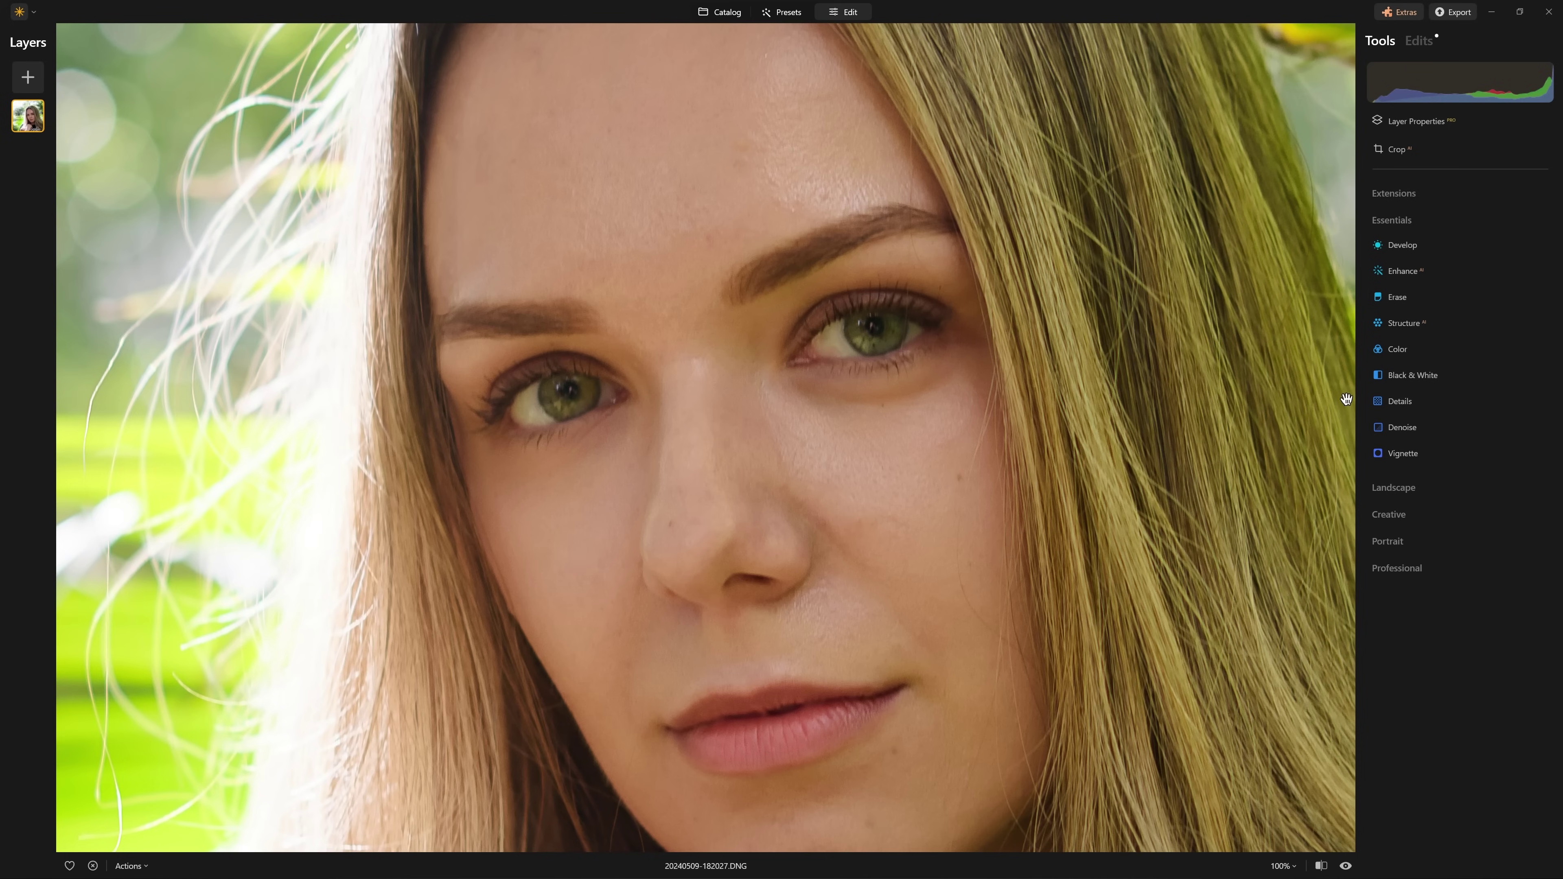
{"action": "left_click", "coordinate": [1410, 224]}
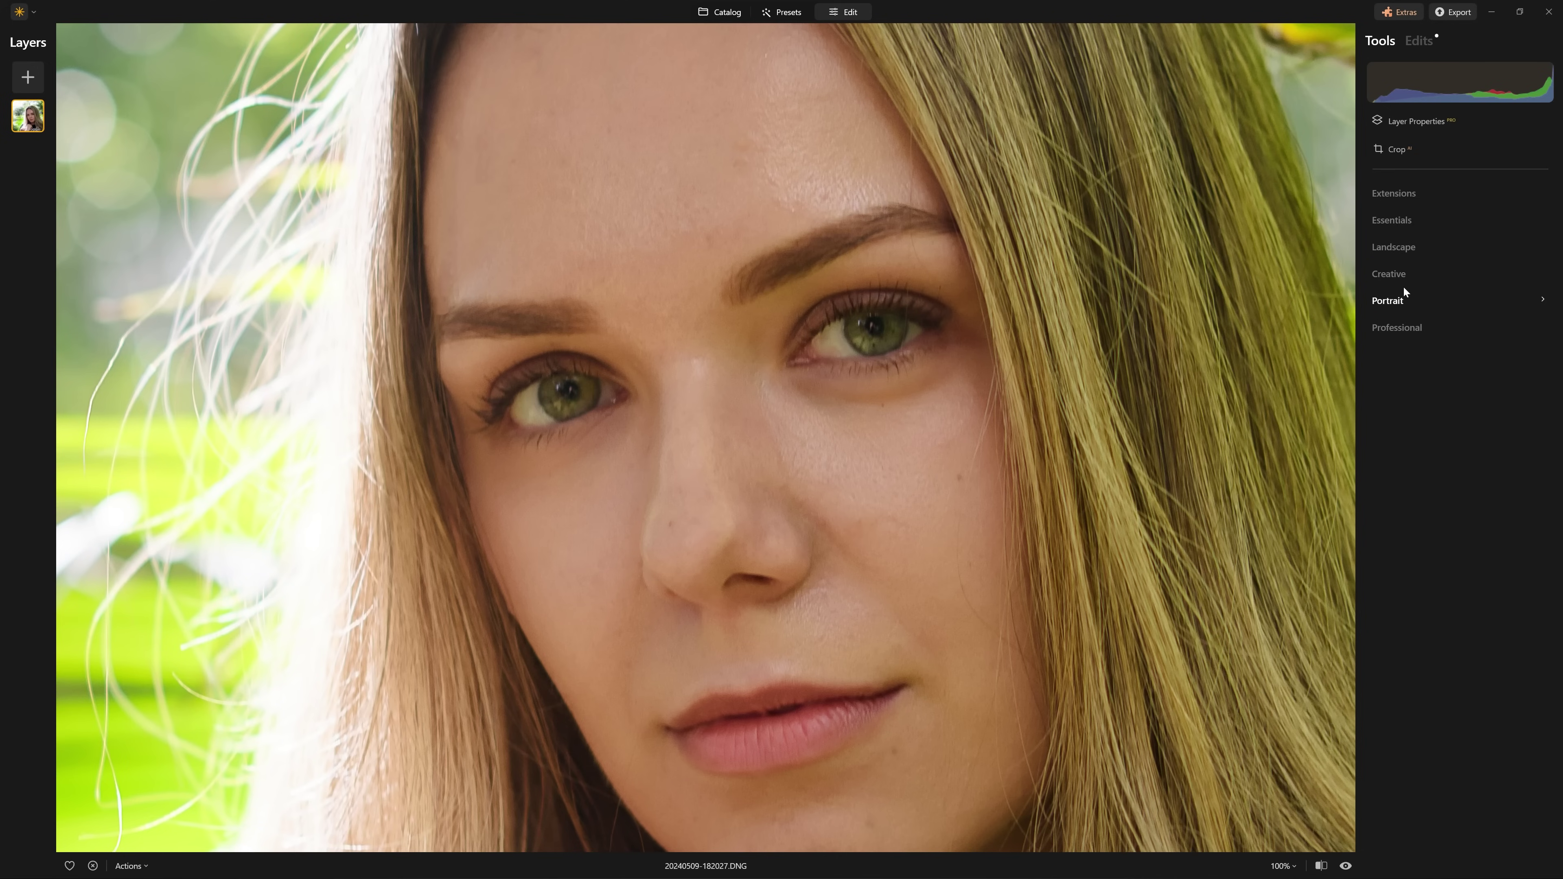
{"action": "left_click", "coordinate": [1397, 299]}
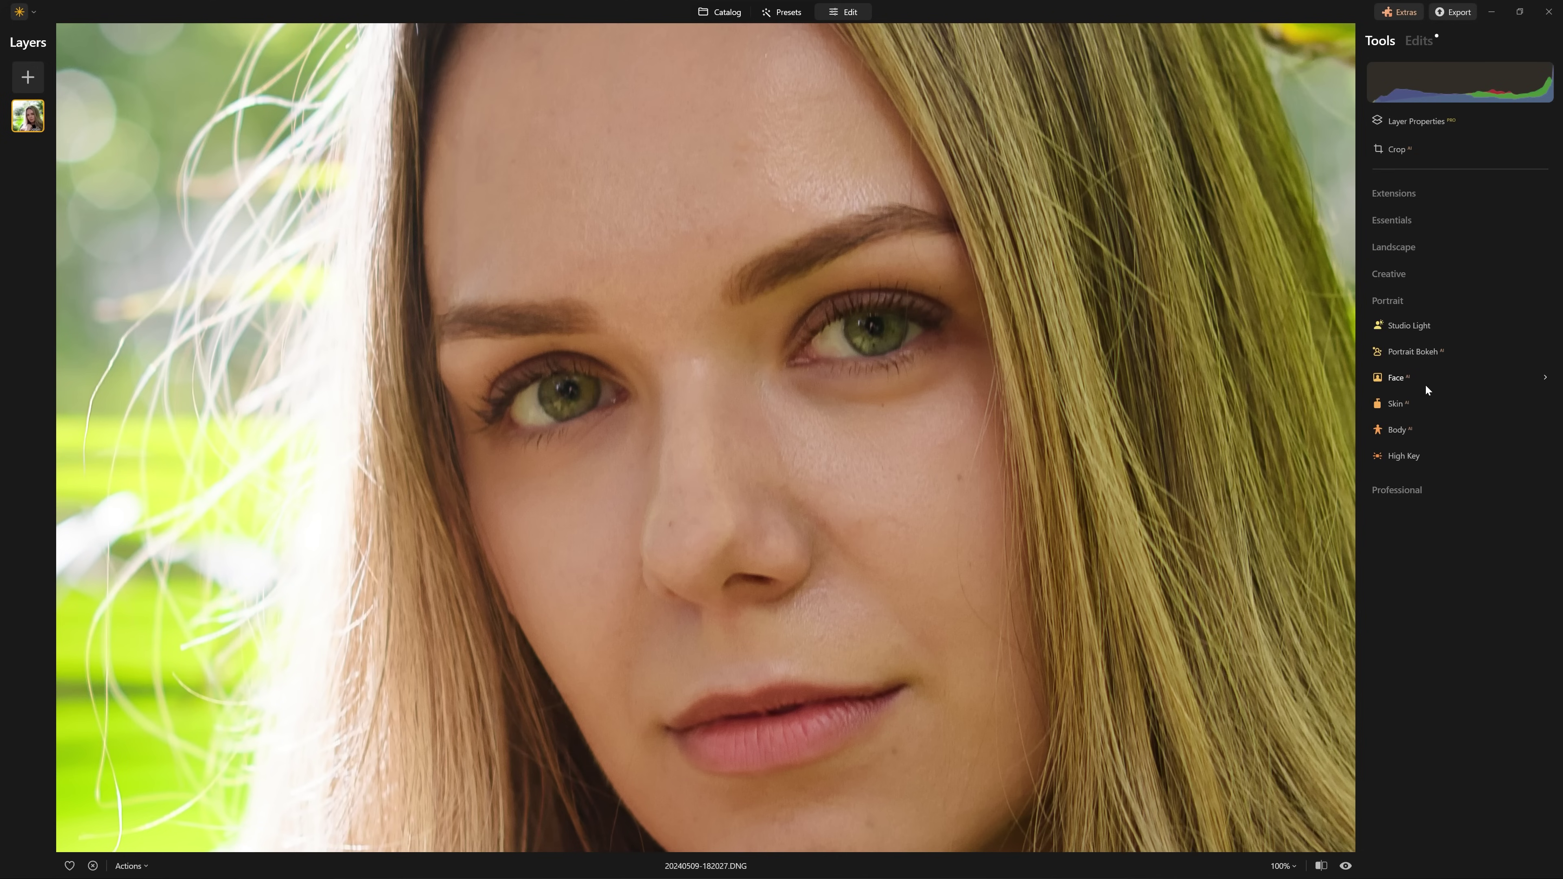
{"action": "left_click", "coordinate": [1418, 381]}
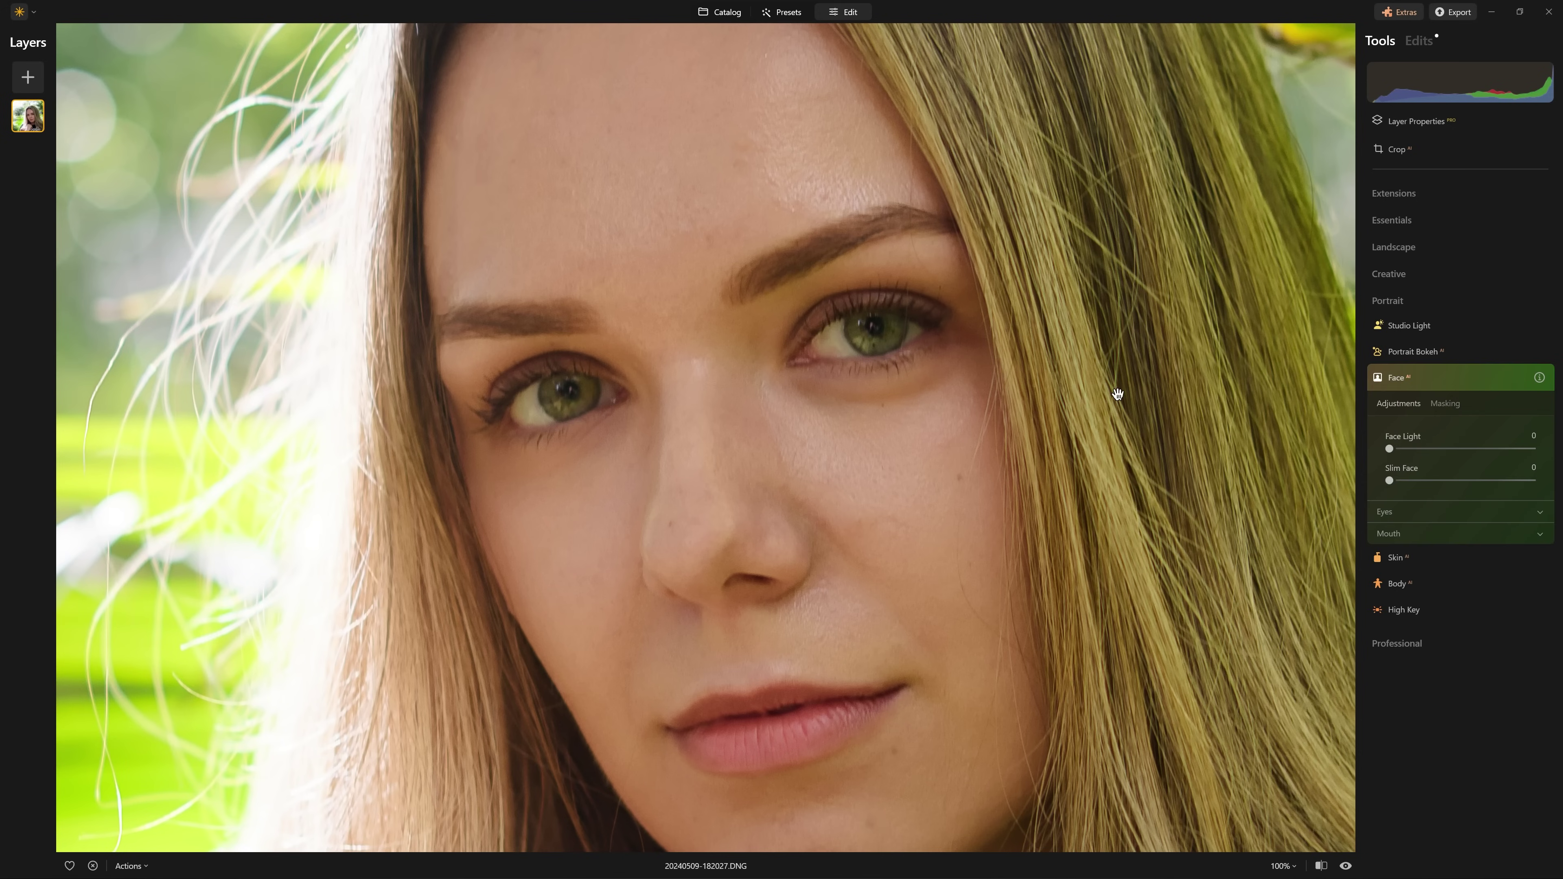
{"action": "left_click", "coordinate": [1072, 525]}
{"action": "left_click_drag", "start_coordinate": [1395, 447], "coordinate": [1536, 452]}
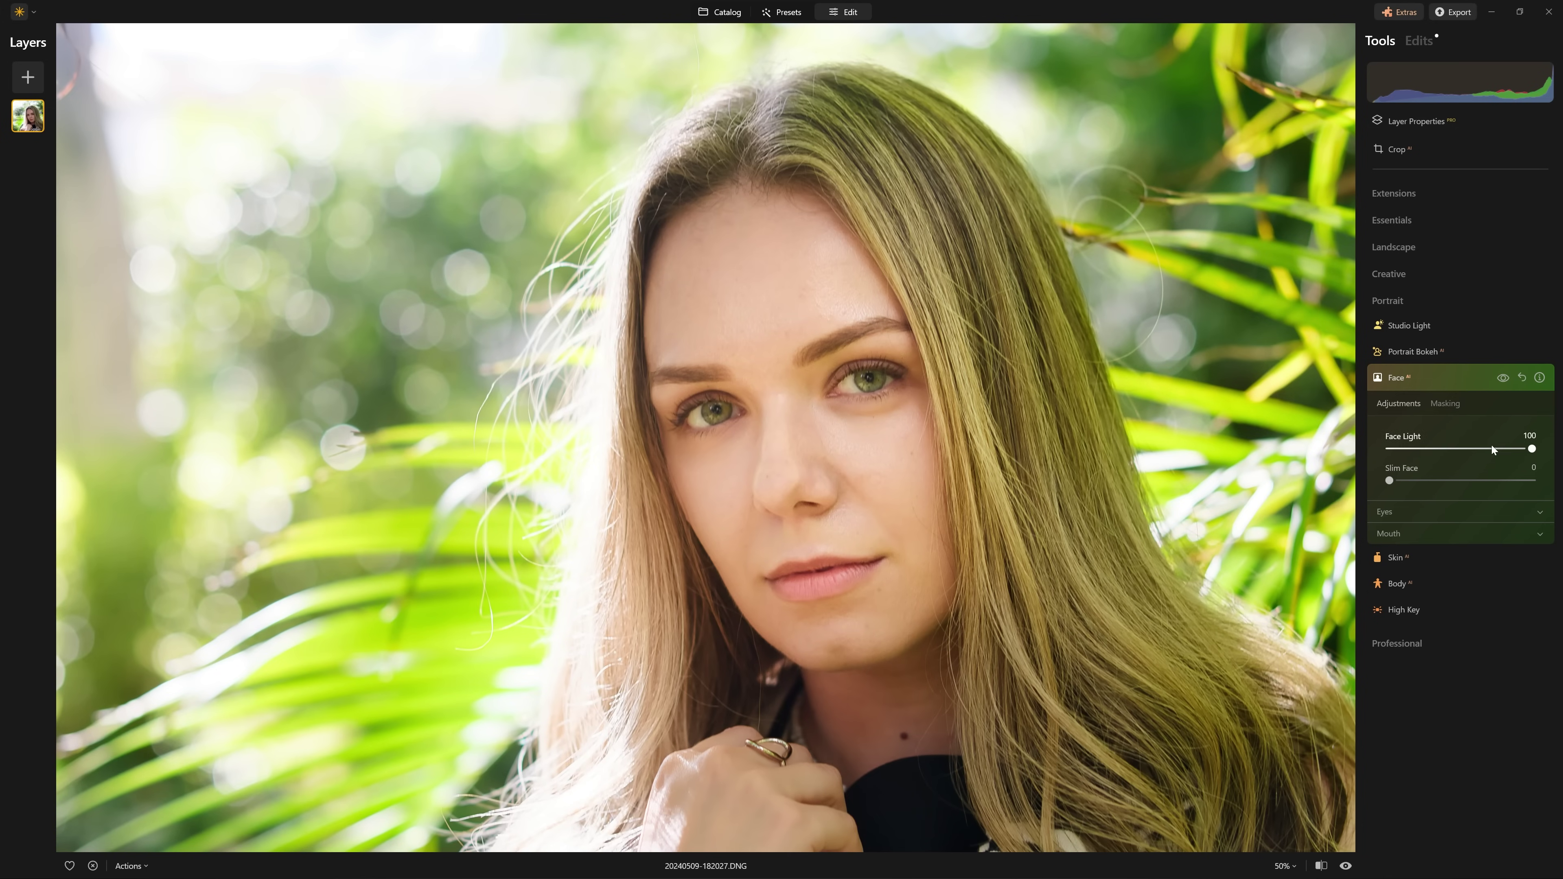
{"action": "left_click_drag", "start_coordinate": [1532, 451], "coordinate": [1422, 449]}
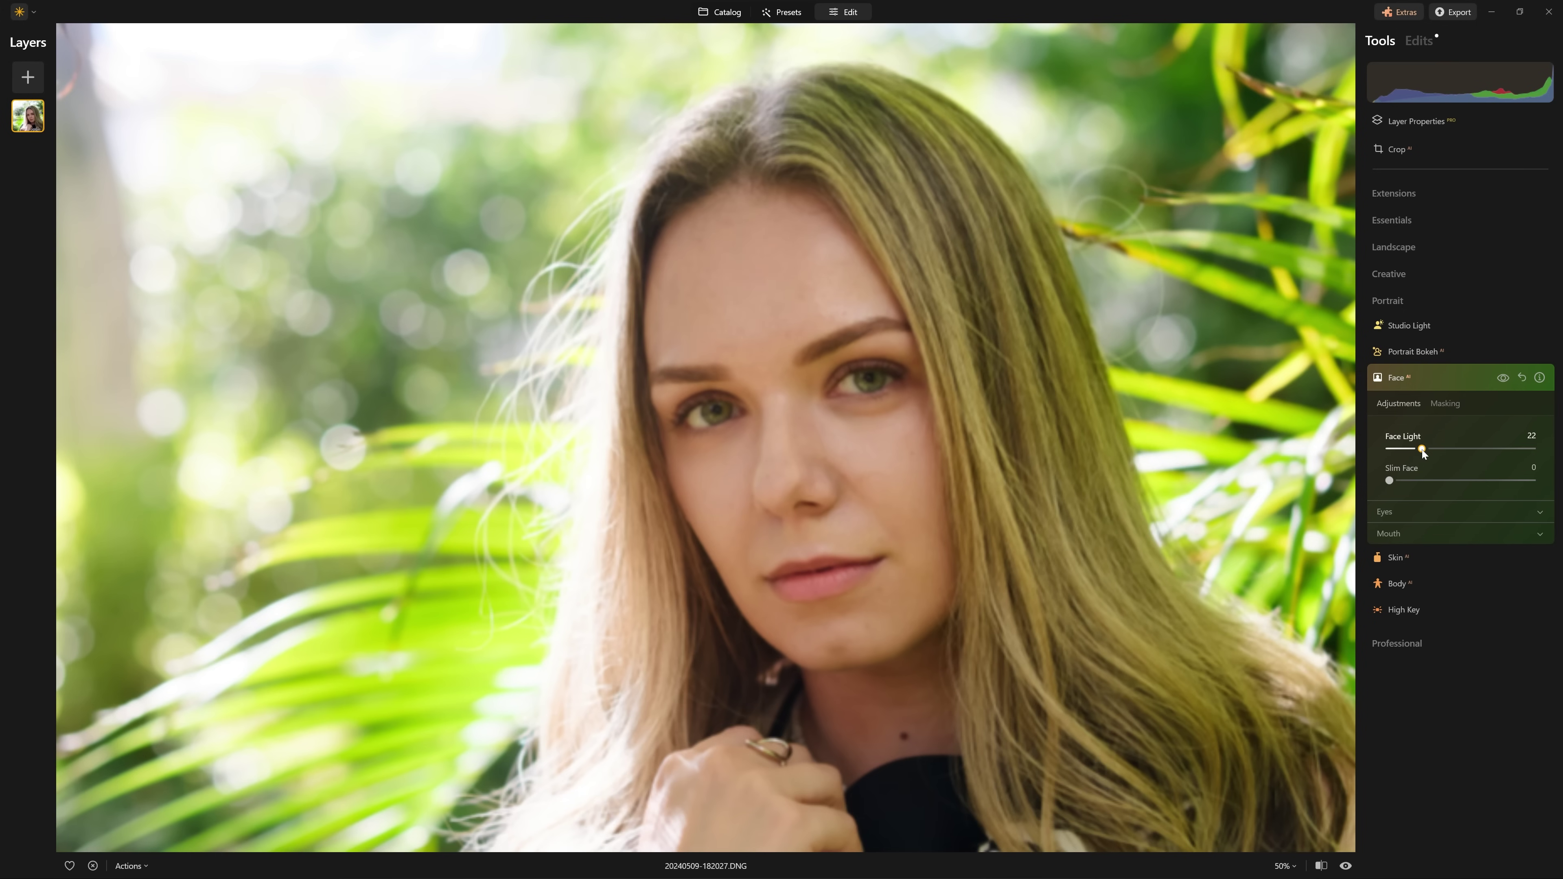
{"action": "left_click", "coordinate": [1503, 383]}
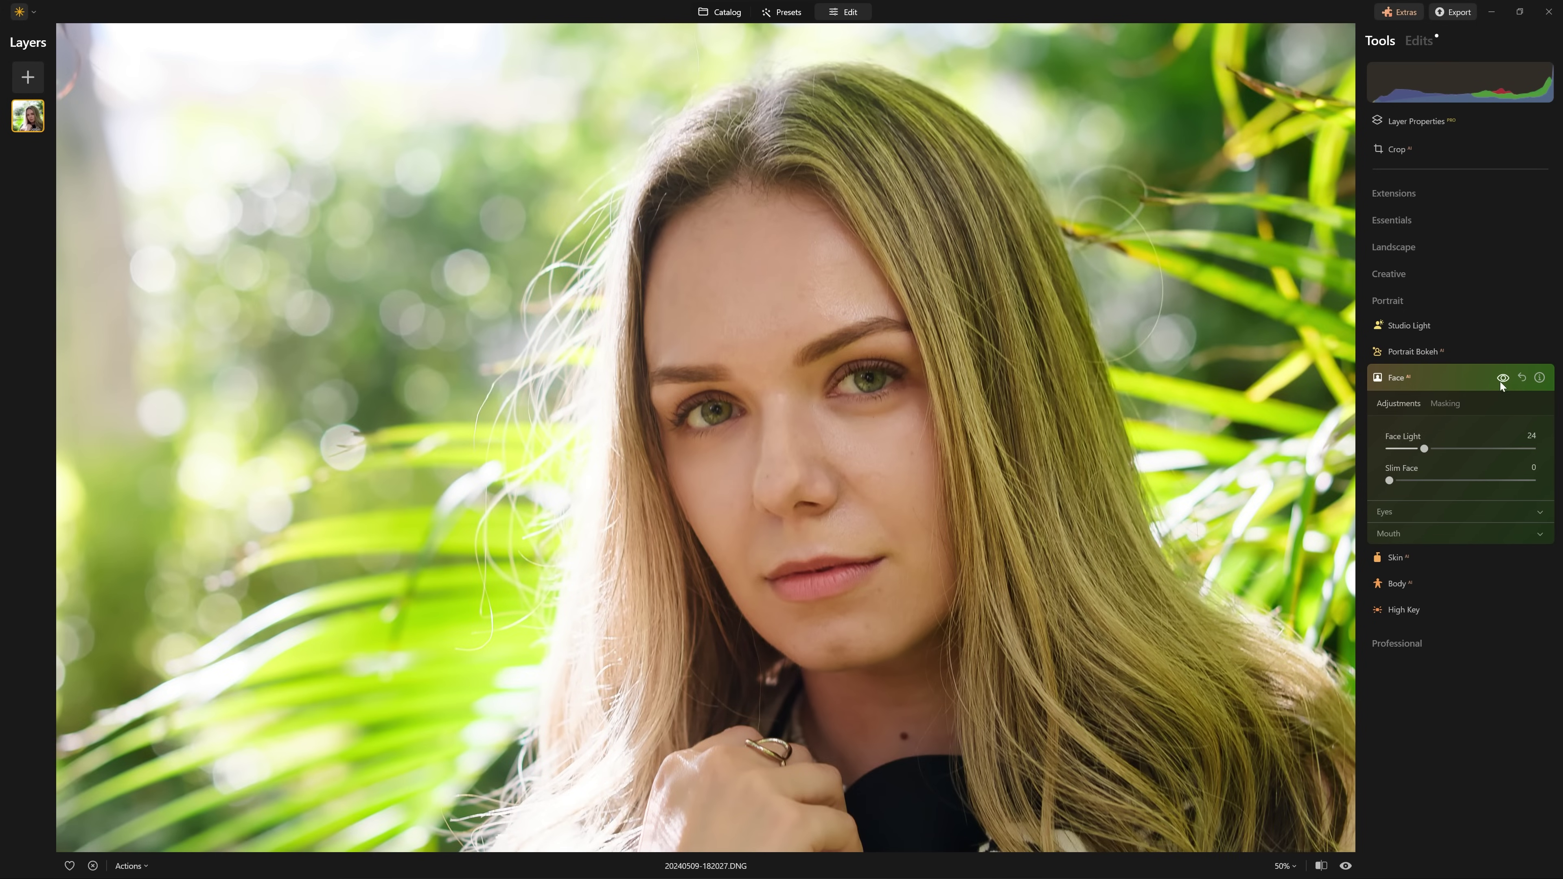
{"action": "left_click", "coordinate": [1502, 383]}
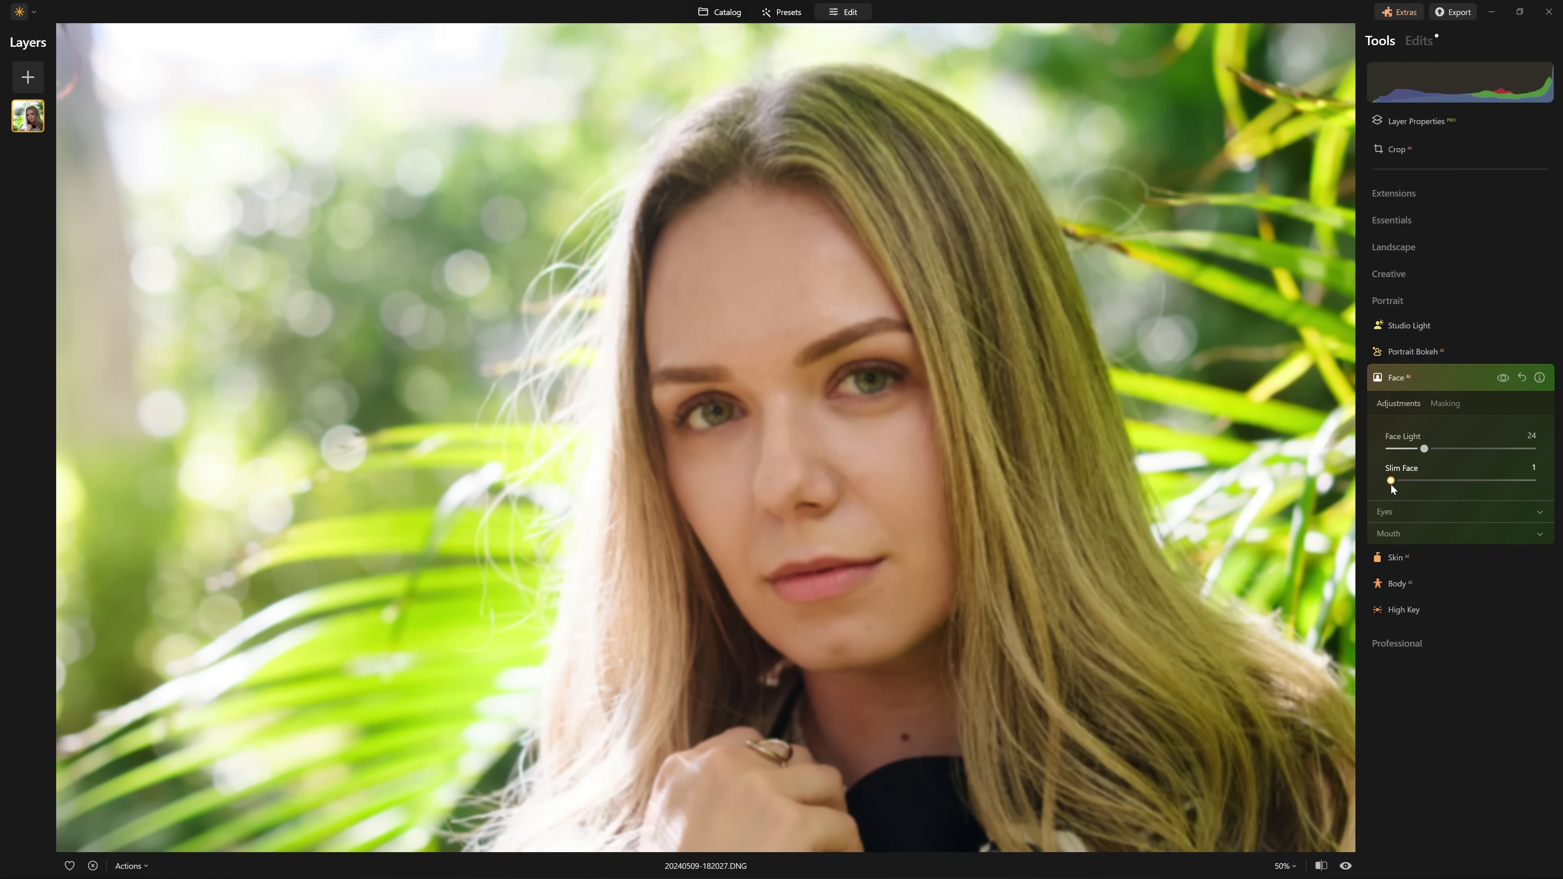
Try Slim Face at 100, compare the face with the effect hidden, and return Slim Face to 0
{"action": "left_click_drag", "start_coordinate": [1394, 485], "coordinate": [1533, 495]}
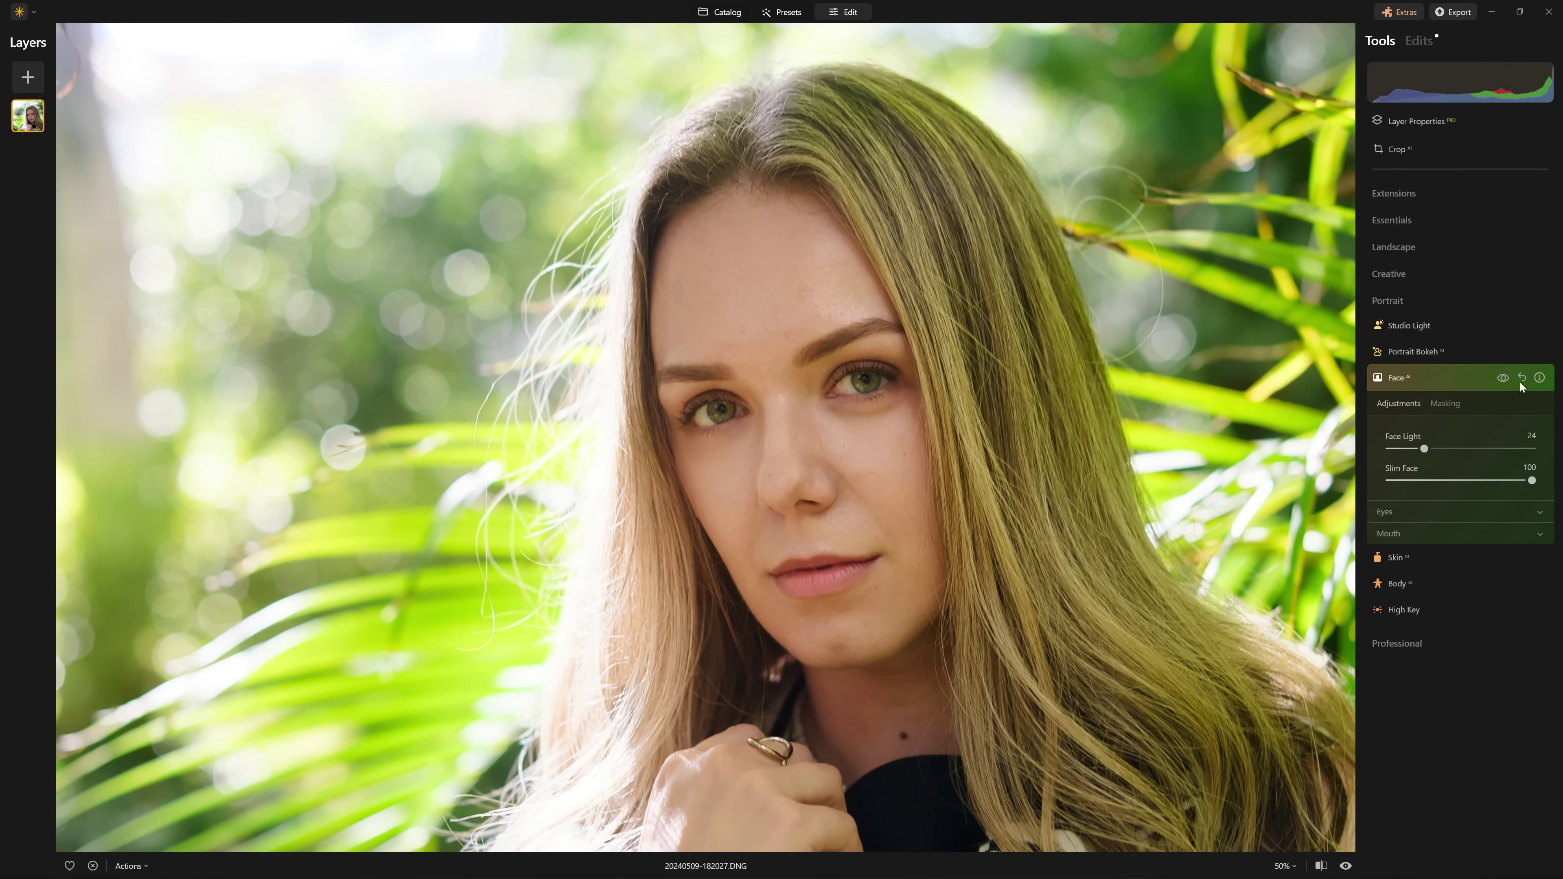
{"action": "left_click", "coordinate": [1504, 378]}
{"action": "left_click", "coordinate": [1504, 378]}
{"action": "left_click", "coordinate": [1504, 379]}
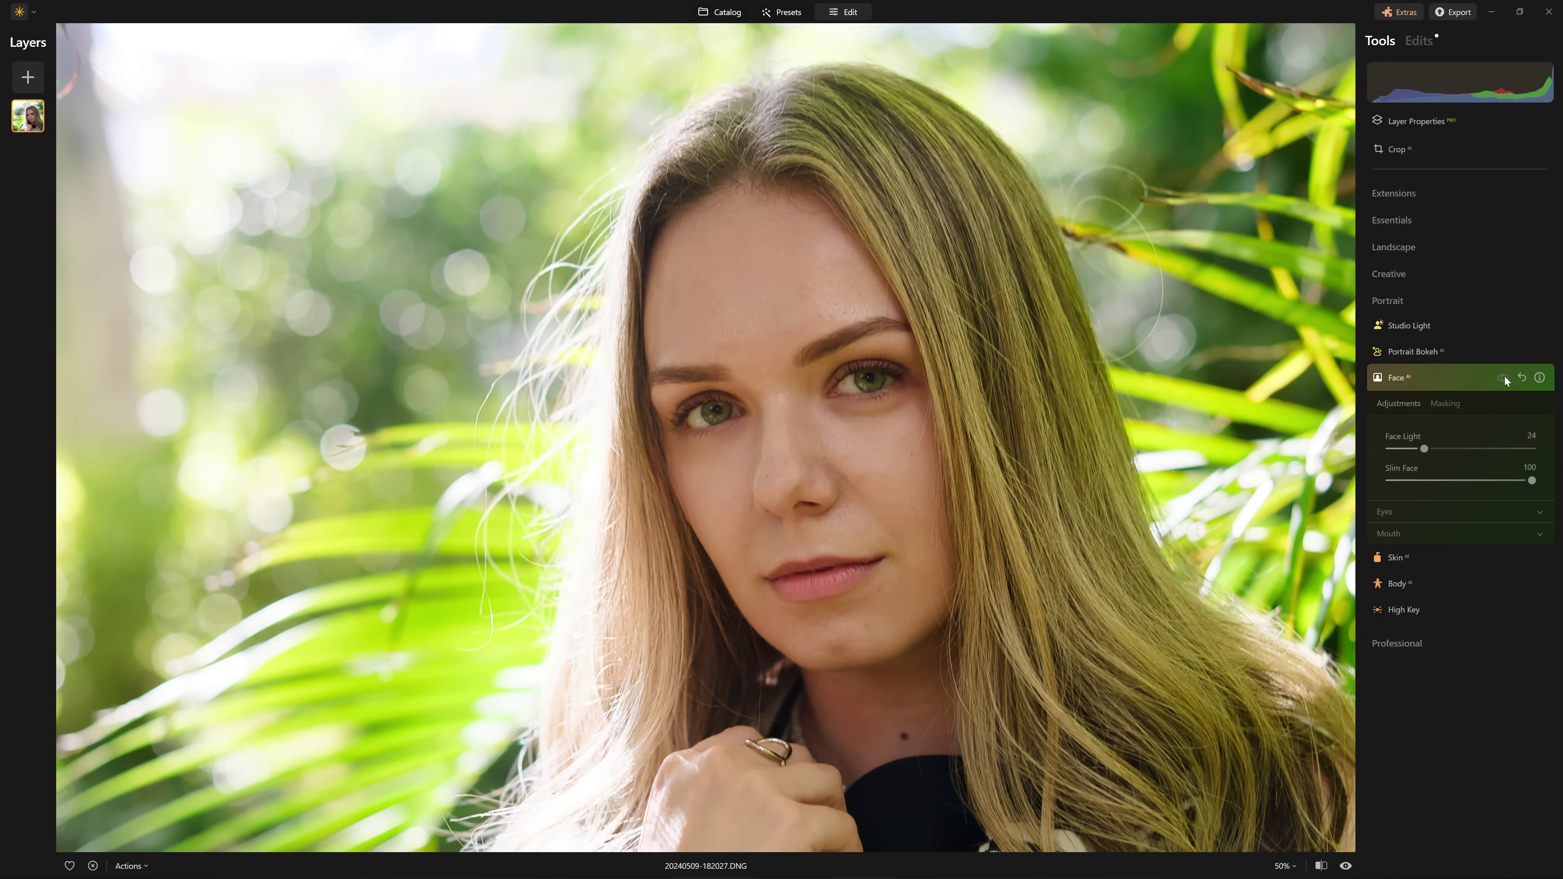
{"action": "left_click", "coordinate": [1505, 379]}
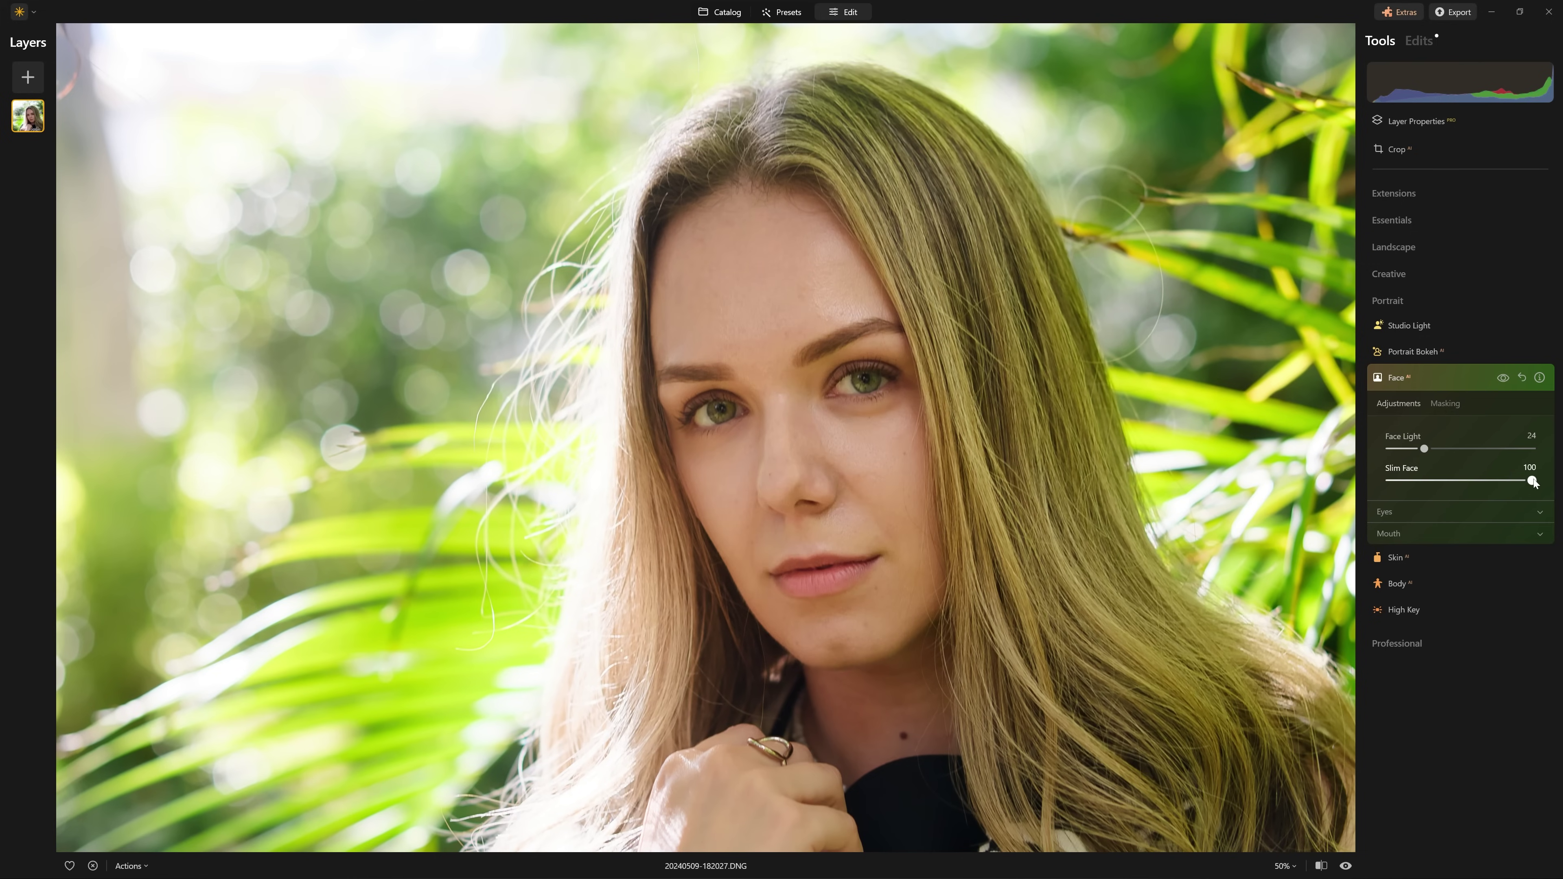
{"action": "left_click_drag", "start_coordinate": [1535, 483], "coordinate": [1390, 486]}
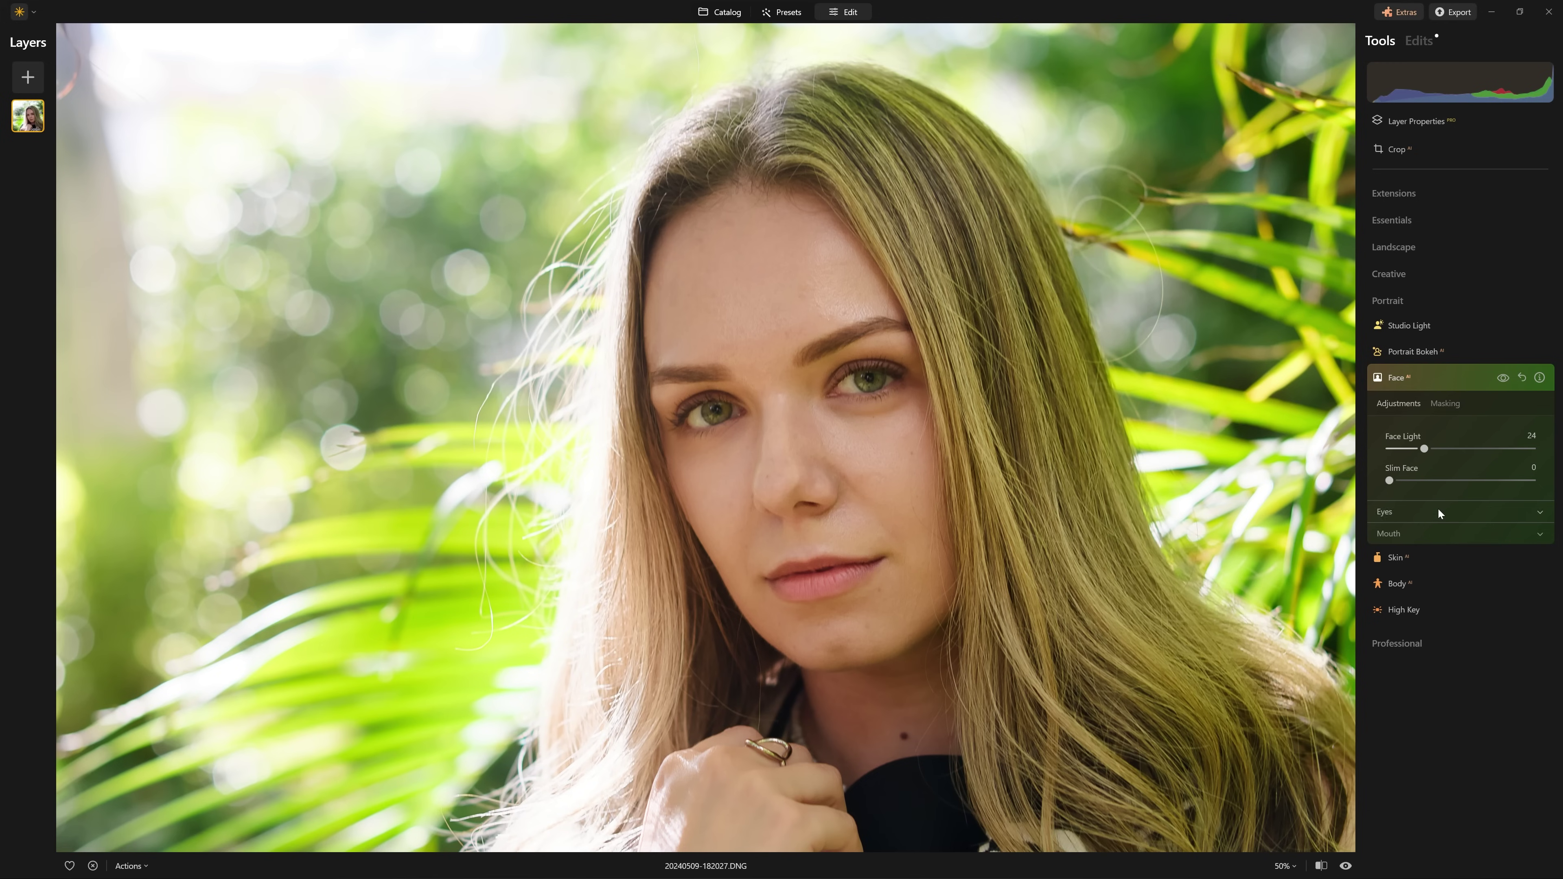
Change the iris colour in the Face tool's eye adjustments to Blue
{"action": "left_click", "coordinate": [1418, 511]}
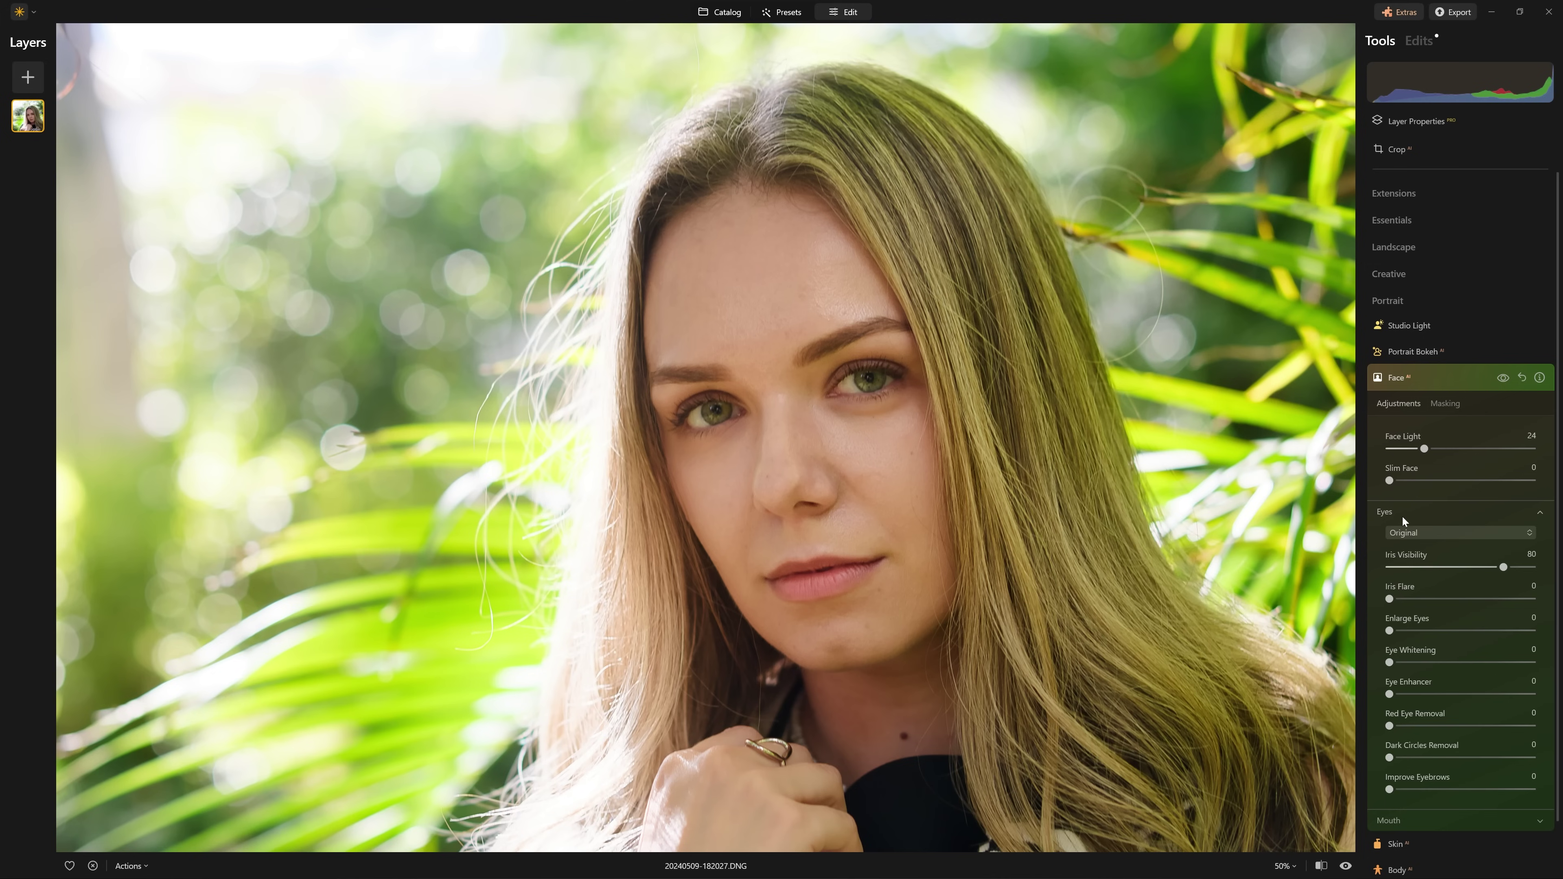
{"action": "left_click", "coordinate": [1451, 530]}
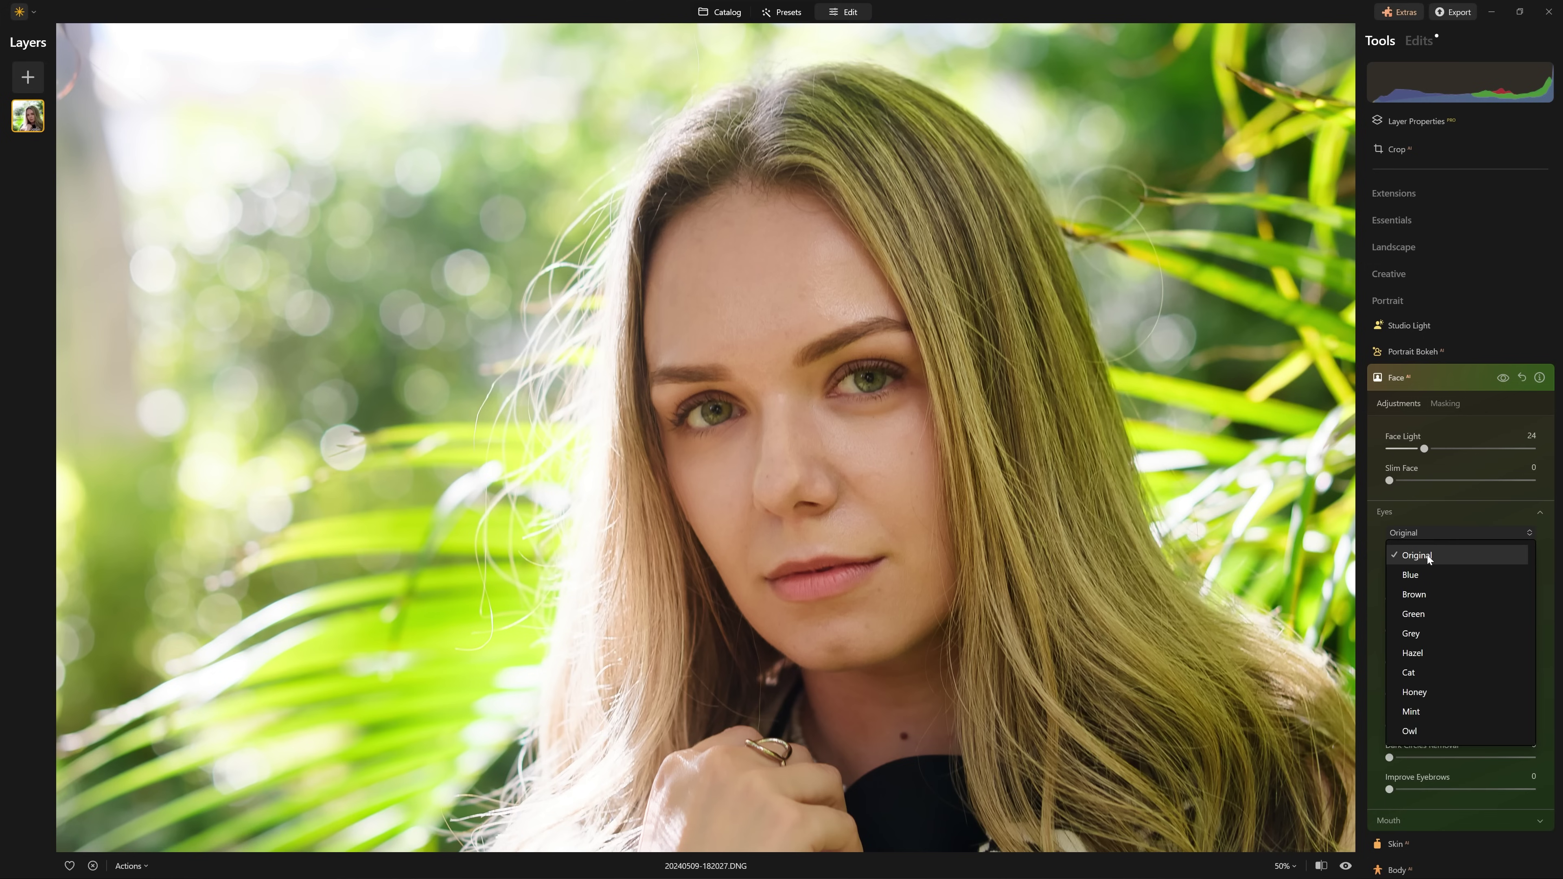
{"action": "left_click", "coordinate": [1436, 575]}
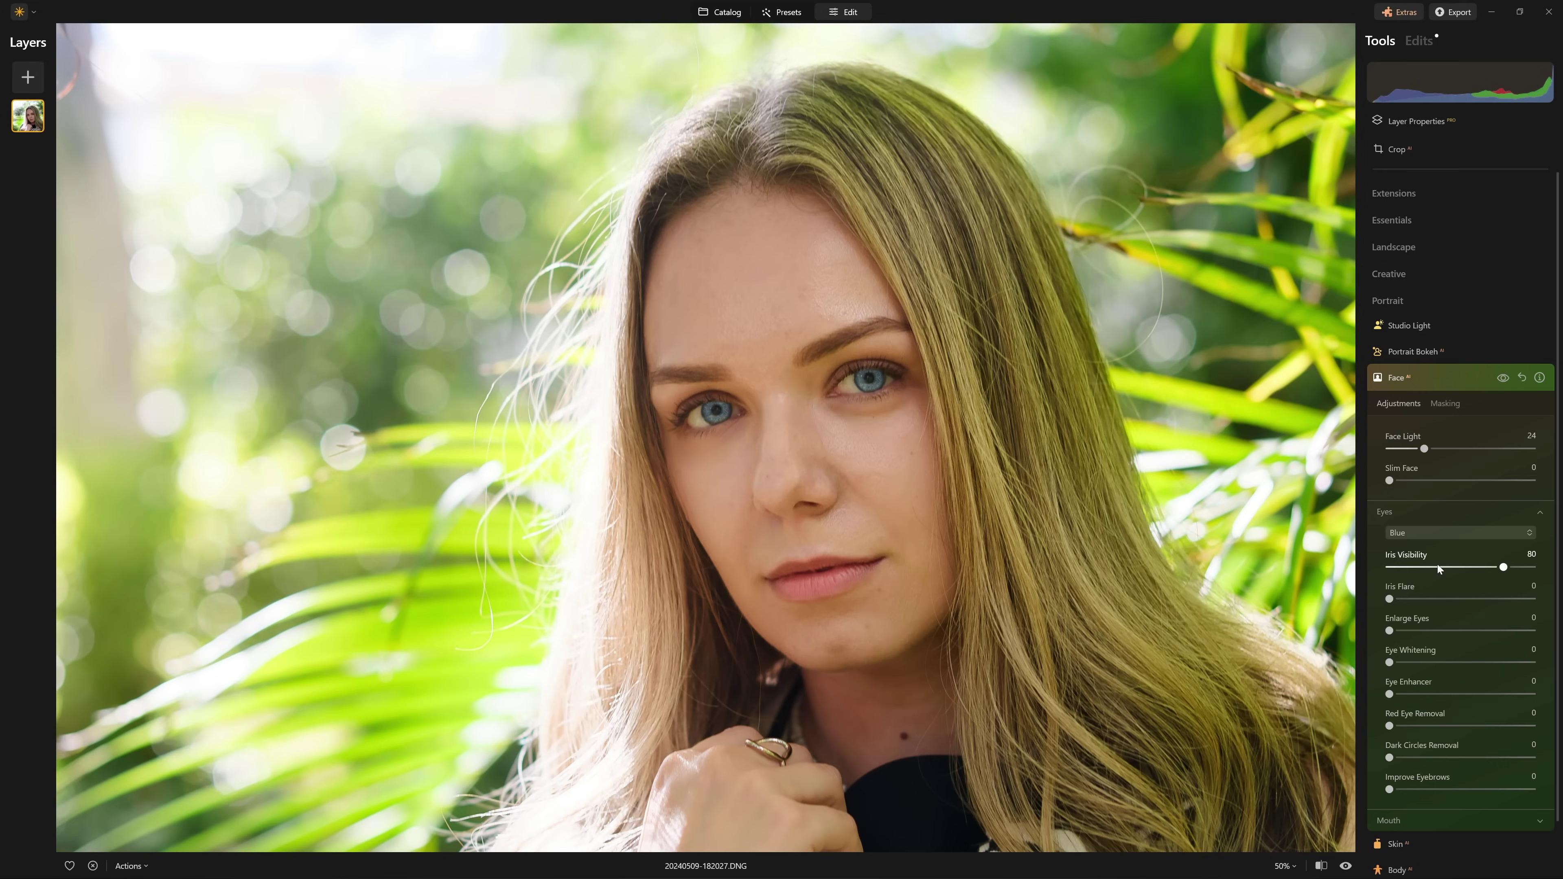
Try Grey and Green as iris colours in the Face tool's eye adjustments, and return the iris colour to Original
{"action": "left_click", "coordinate": [1434, 533]}
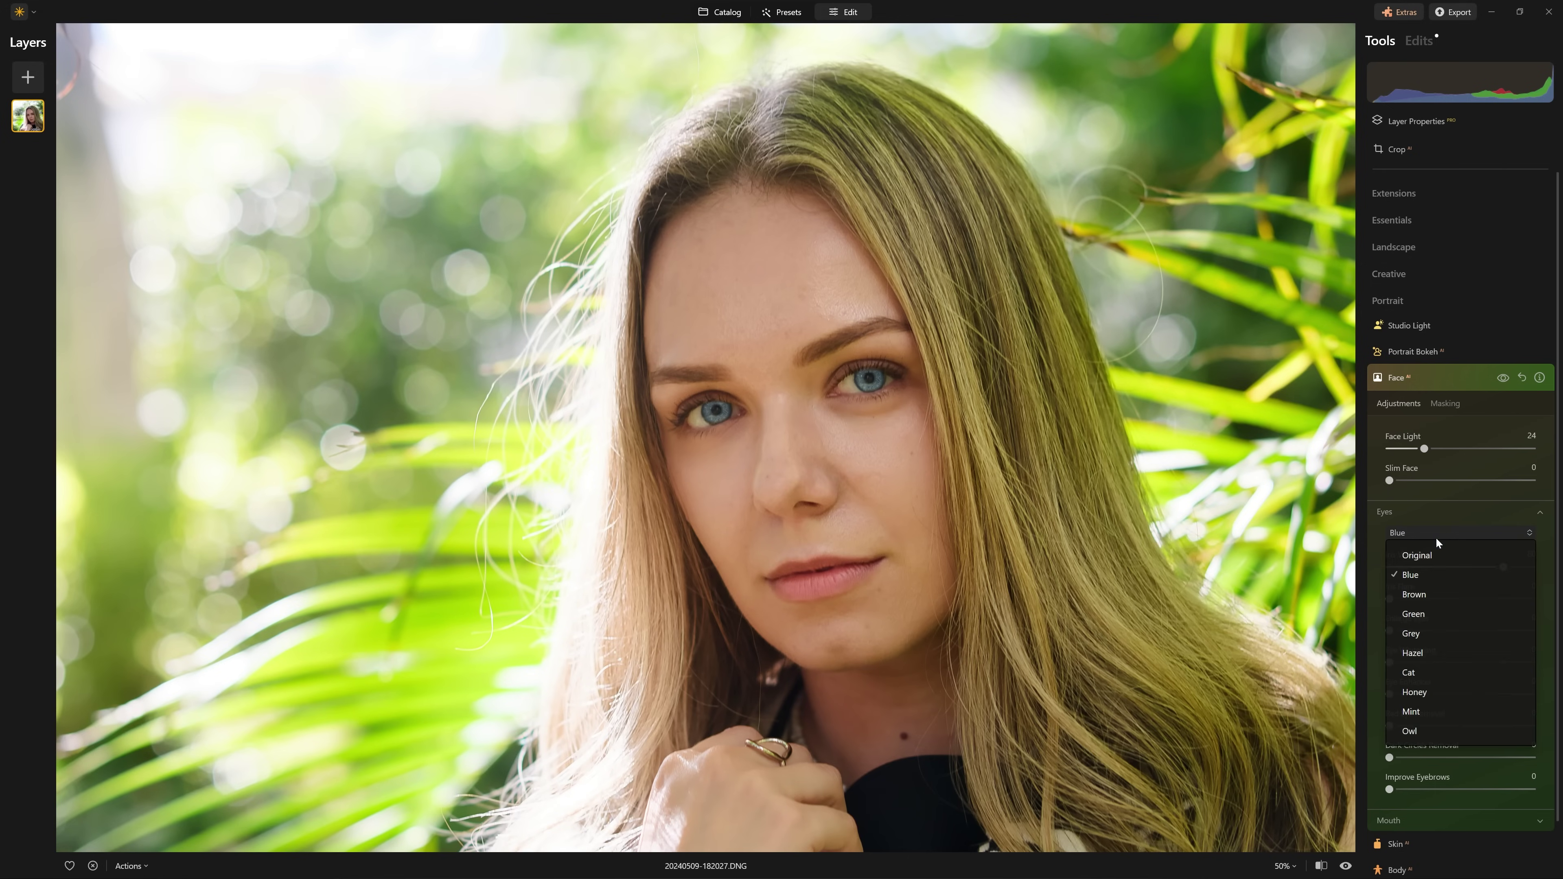
{"action": "left_click", "coordinate": [1443, 632]}
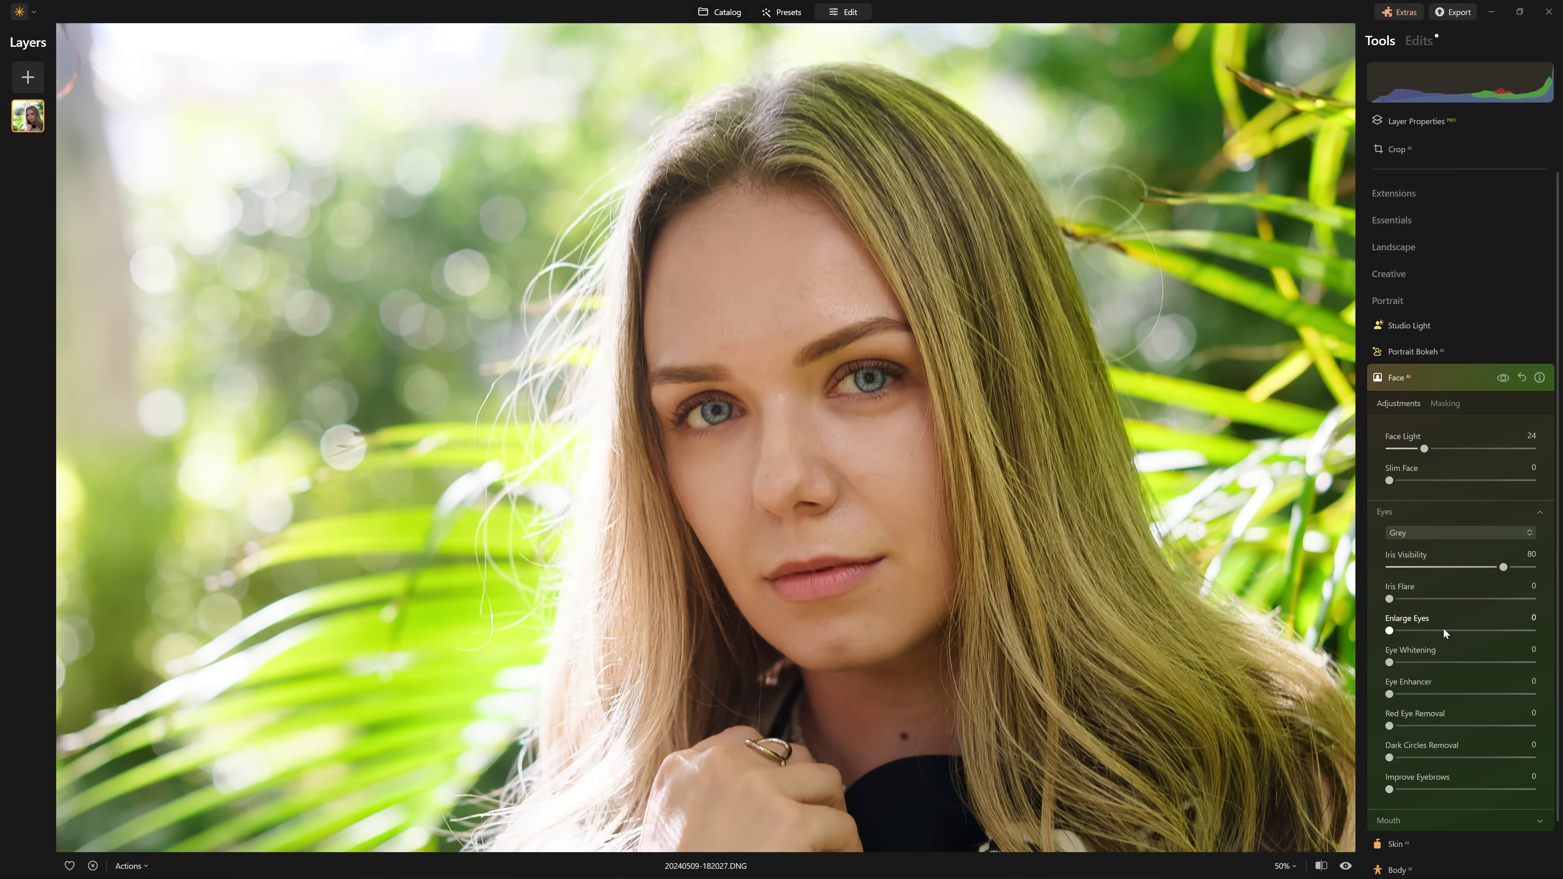
{"action": "left_click", "coordinate": [1475, 533]}
{"action": "left_click", "coordinate": [1454, 613]}
{"action": "left_click", "coordinate": [1480, 532]}
{"action": "left_click", "coordinate": [1448, 554]}
Test the Face tool's Iris Flare at 100 and 0, and set it to 21
{"action": "scroll", "coordinate": [1520, 505], "scroll_direction": "down", "scroll_amount": 1}
{"action": "left_click_drag", "start_coordinate": [1392, 553], "coordinate": [1534, 553]}
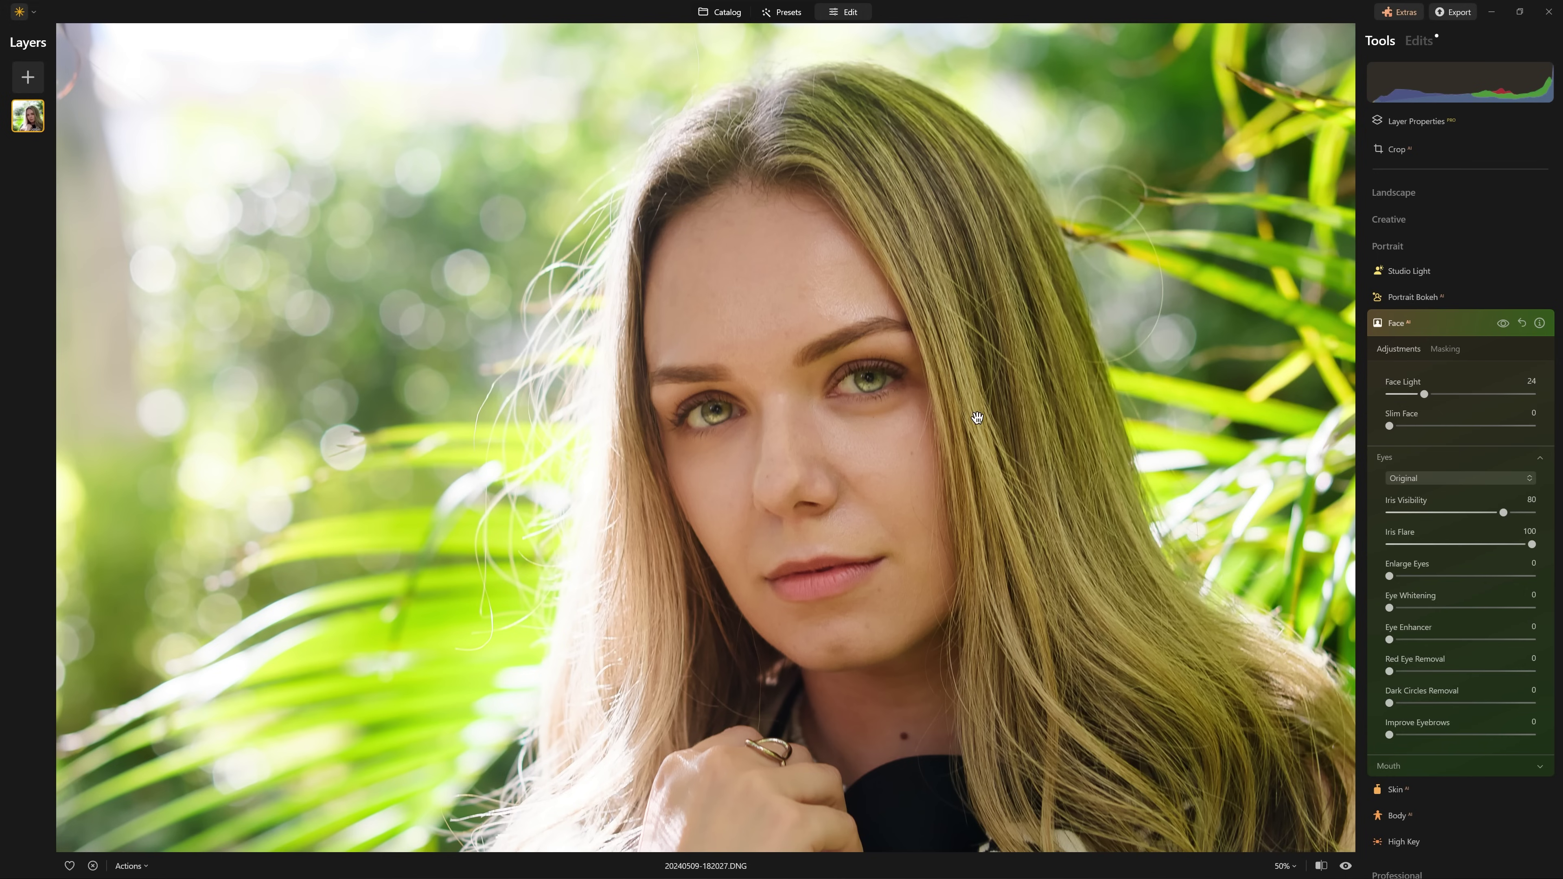
{"action": "left_click", "coordinate": [1433, 543]}
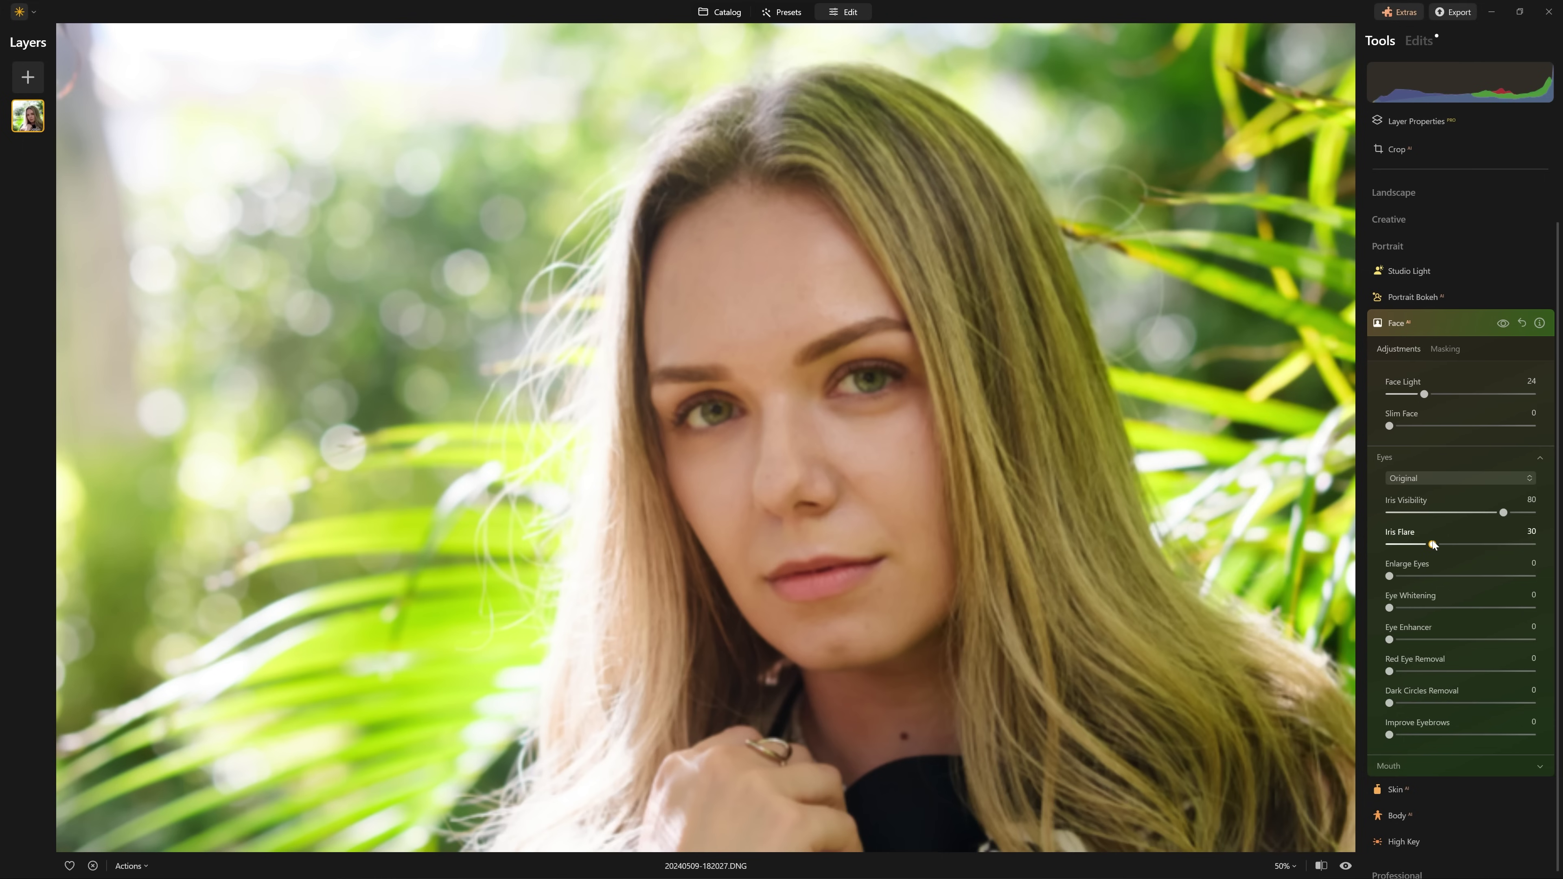
{"action": "left_click_drag", "start_coordinate": [1432, 545], "coordinate": [1399, 549]}
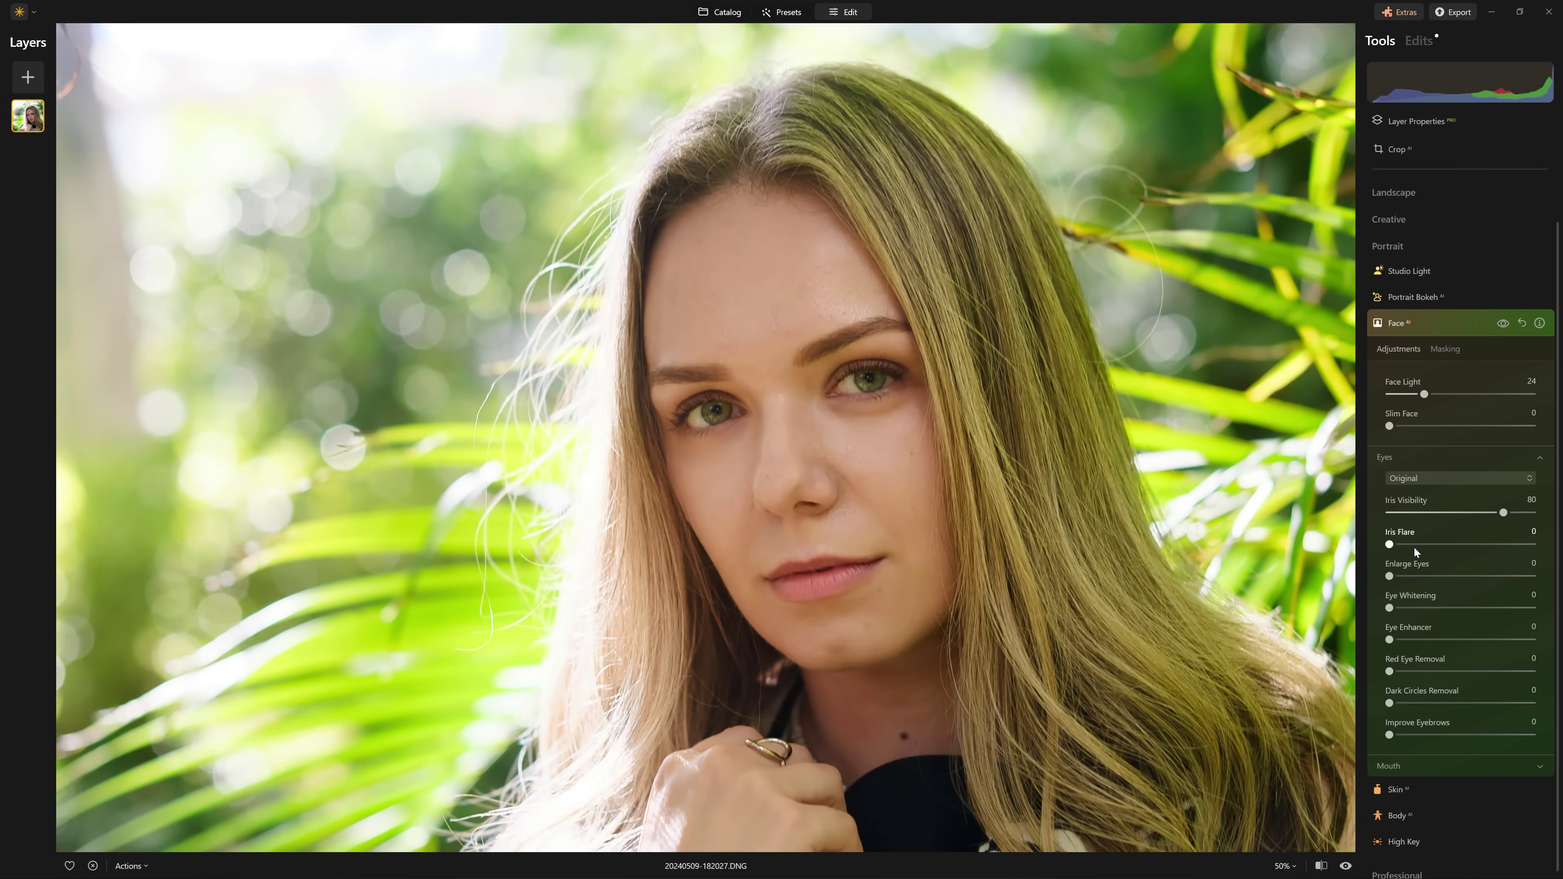
{"action": "left_click_drag", "start_coordinate": [1415, 545], "coordinate": [1425, 553]}
Try Enlarge Eyes at 100, compare the portrait with the Face effect hidden, and return Enlarge Eyes to 0
{"action": "left_click_drag", "start_coordinate": [1397, 579], "coordinate": [1556, 590]}
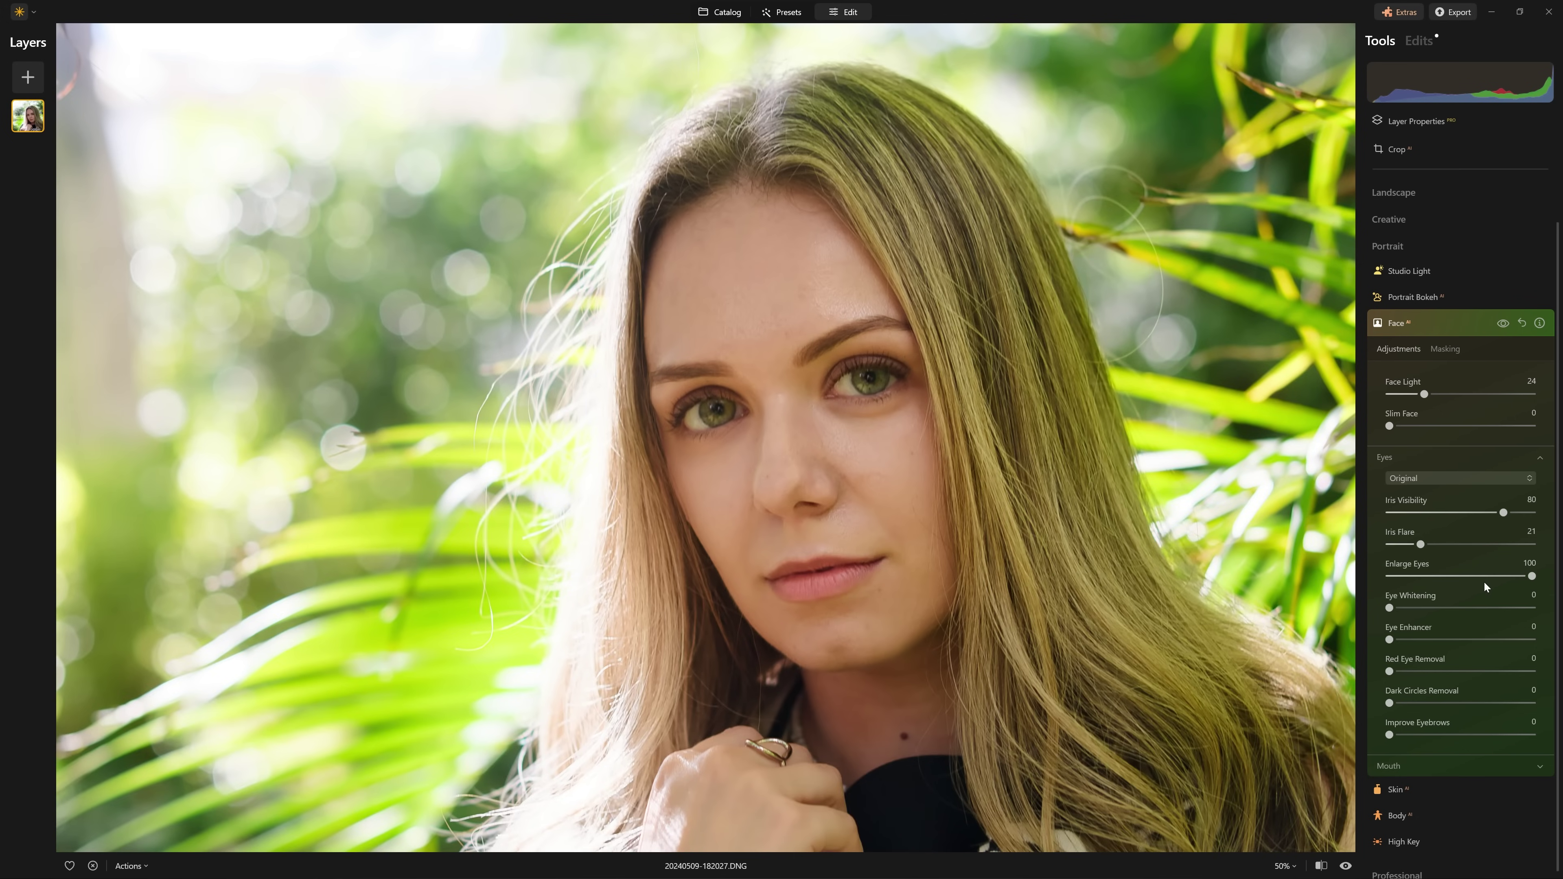
{"action": "left_click", "coordinate": [1504, 323]}
{"action": "left_click", "coordinate": [1503, 323]}
{"action": "left_click_drag", "start_coordinate": [1532, 577], "coordinate": [1364, 585]}
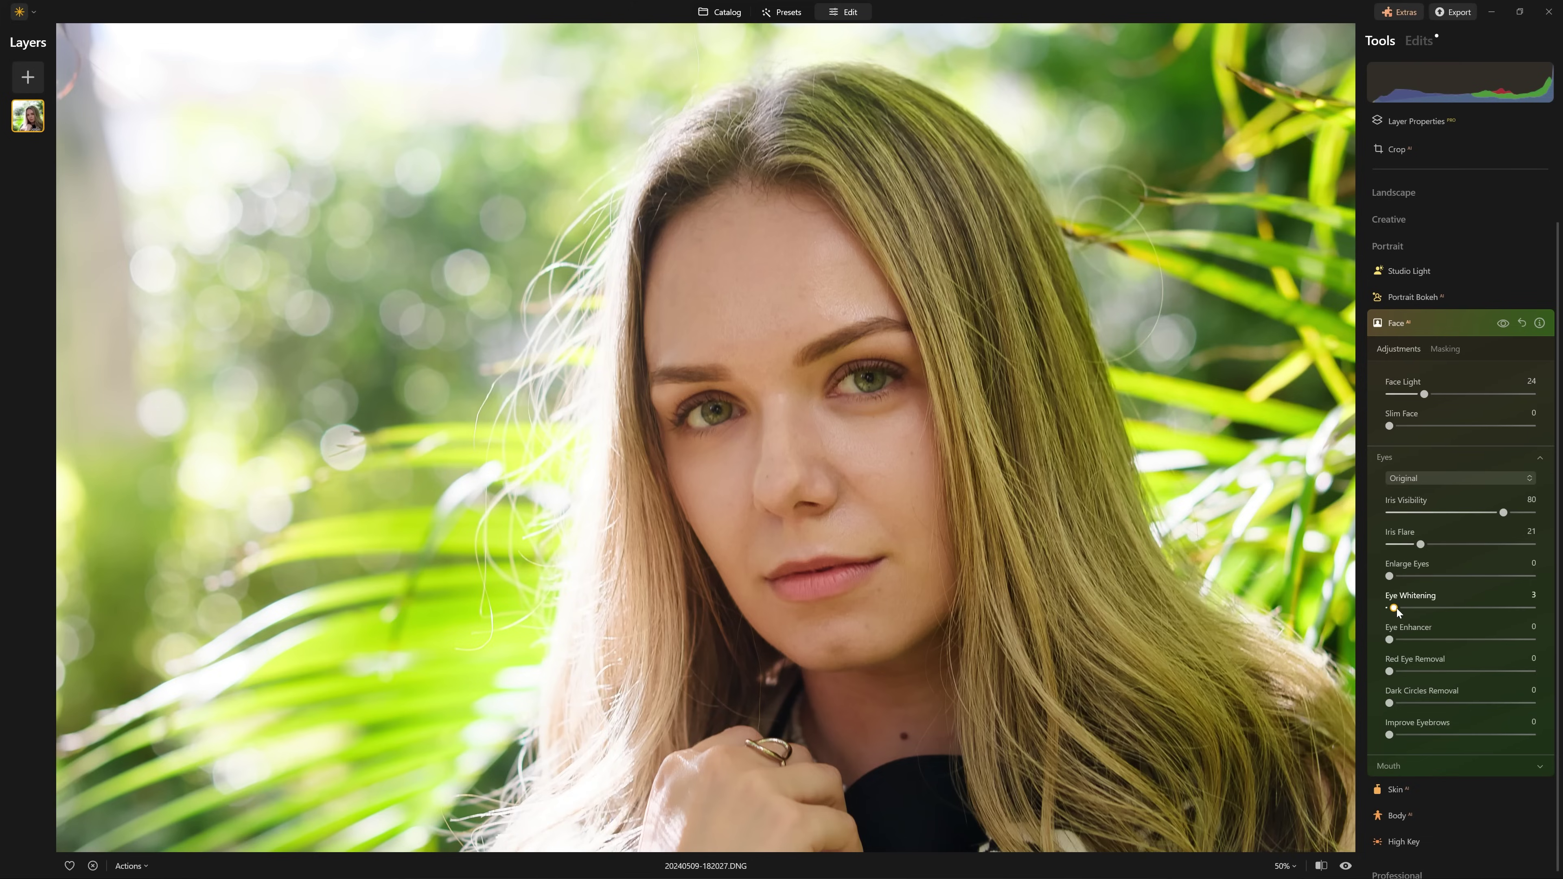
Set Eye Whitening to 22 and Eye Enhancer to 28 after testing stronger values, and compare with the Face effect hidden
{"action": "left_click_drag", "start_coordinate": [1395, 610], "coordinate": [1530, 608]}
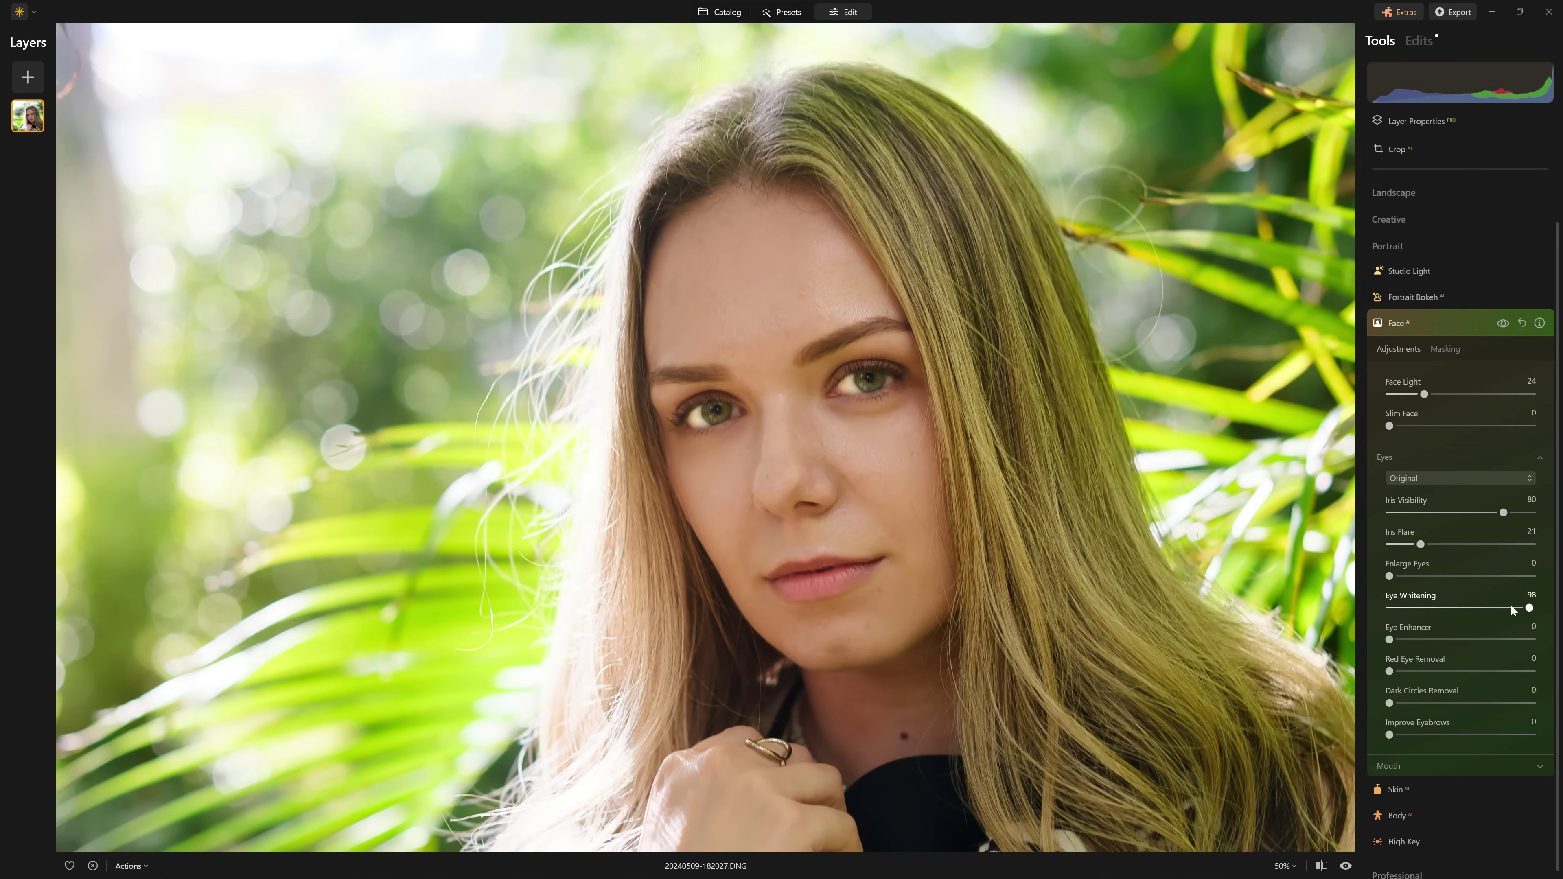
{"action": "left_click_drag", "start_coordinate": [1531, 610], "coordinate": [1421, 625]}
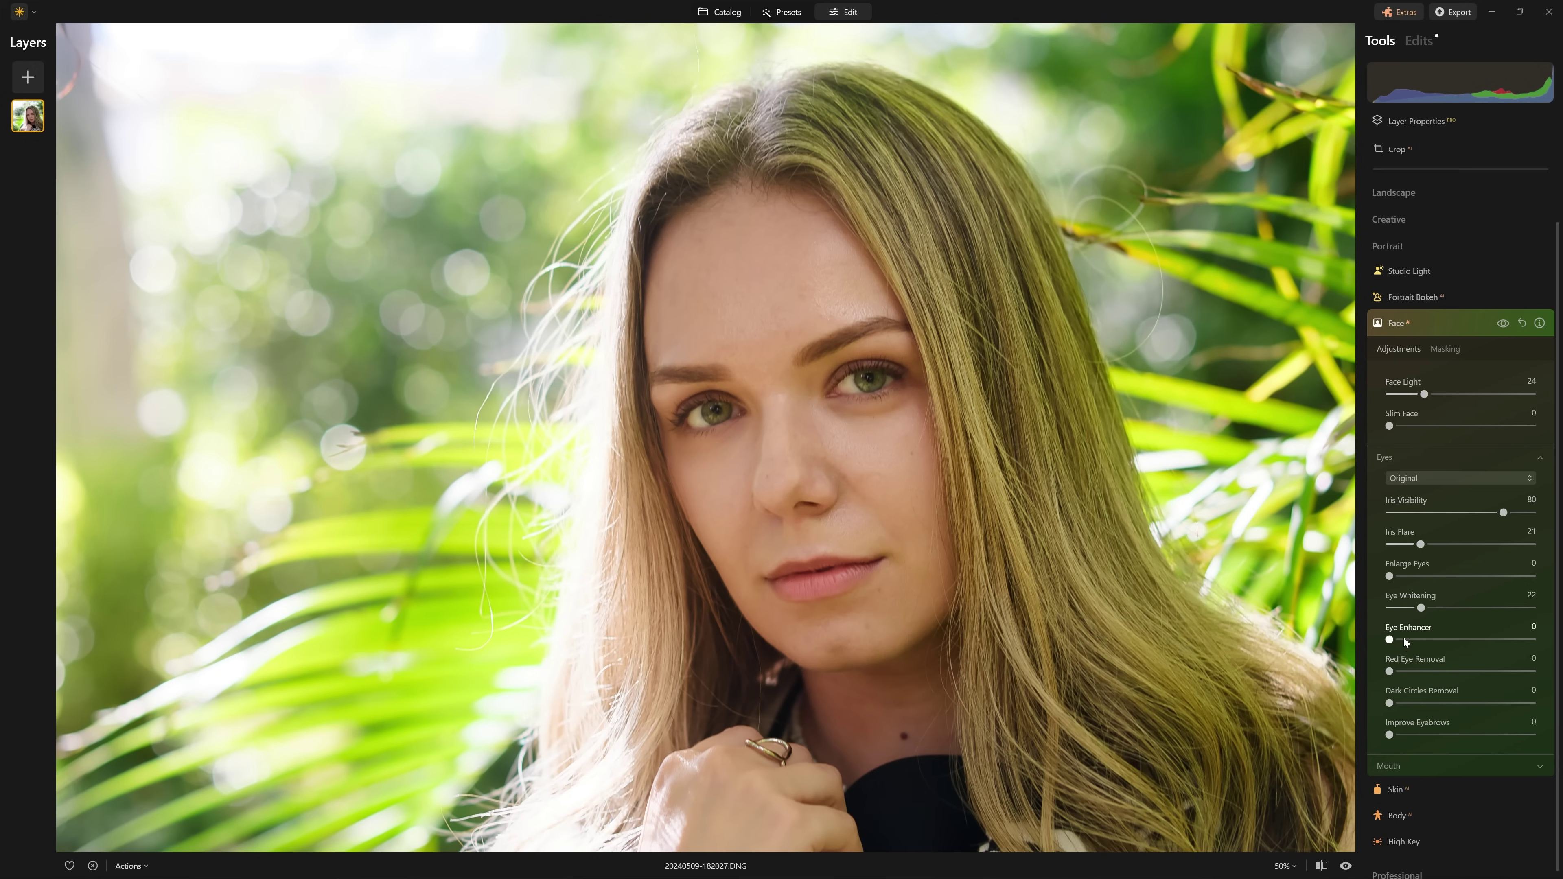
{"action": "left_click_drag", "start_coordinate": [1393, 643], "coordinate": [1532, 640]}
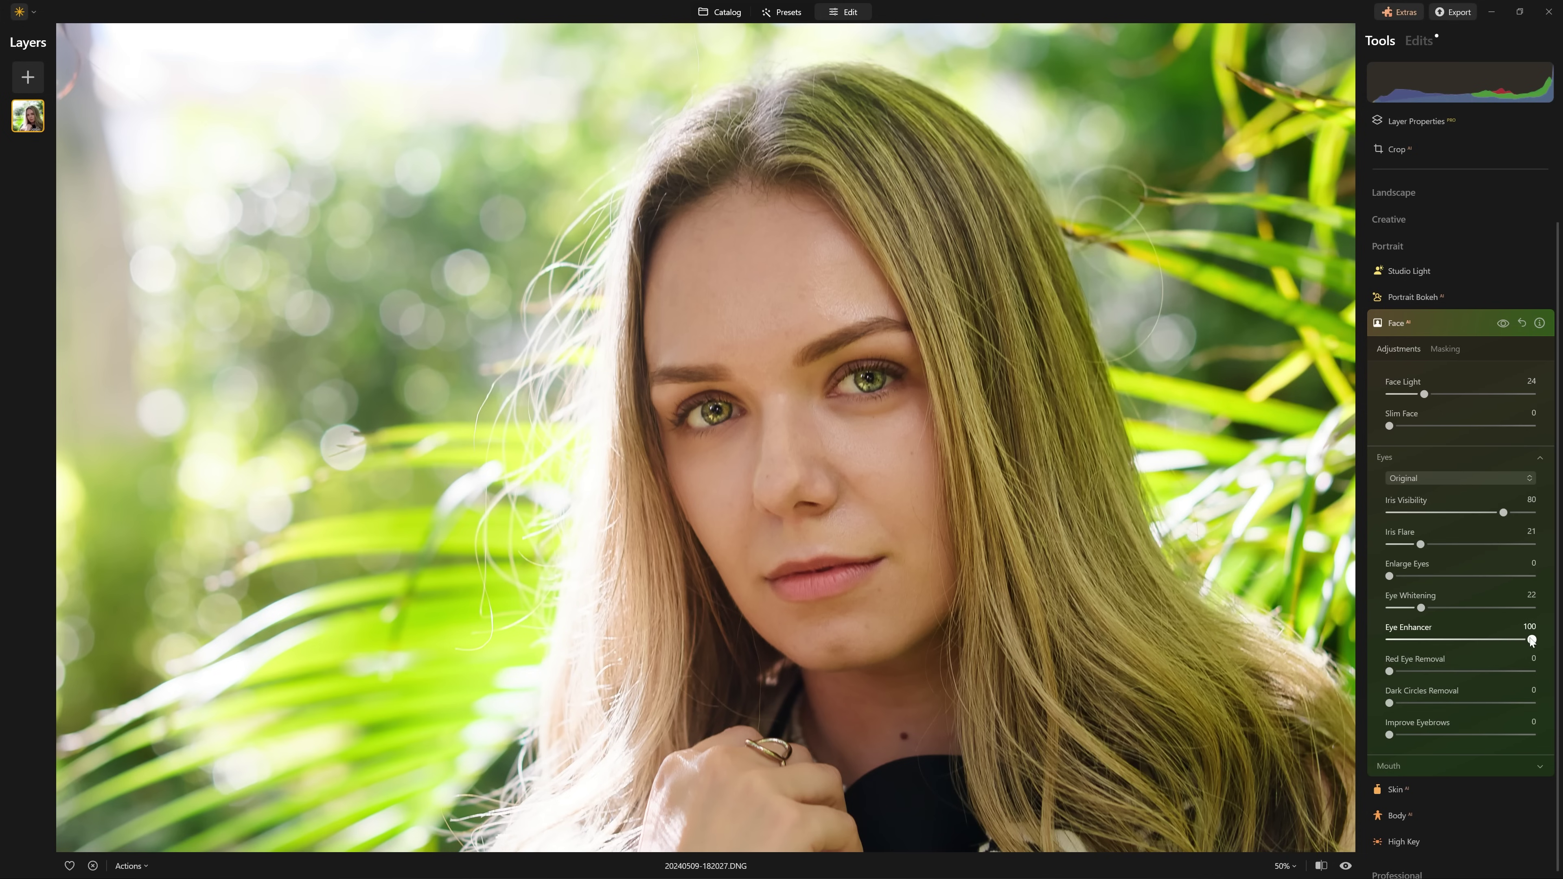
{"action": "left_click", "coordinate": [1503, 325]}
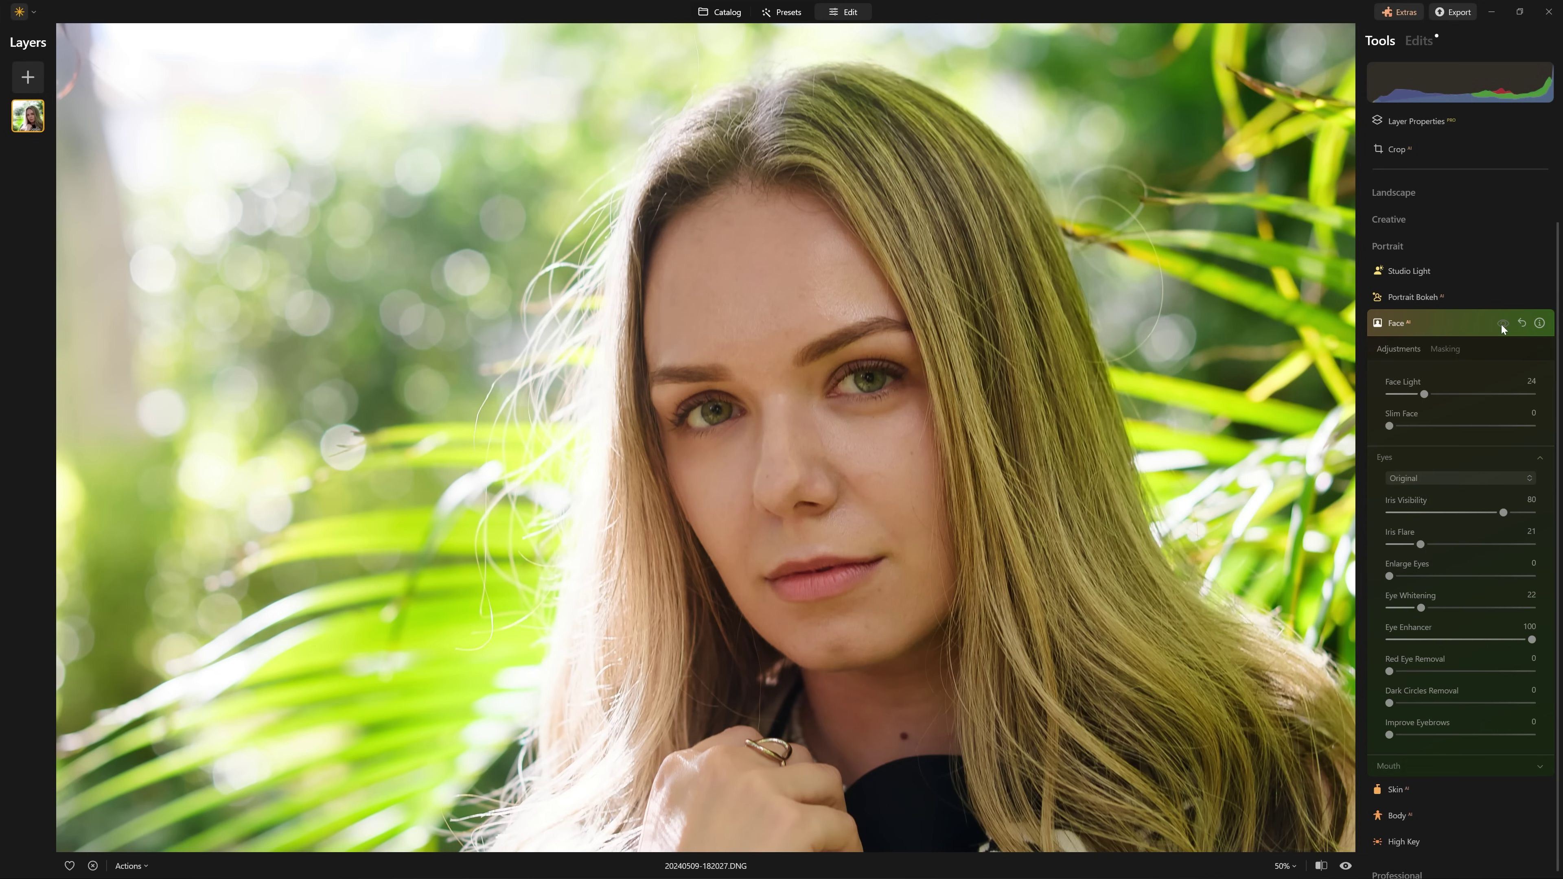
{"action": "left_click", "coordinate": [1503, 324]}
{"action": "scroll", "coordinate": [1506, 640], "scroll_direction": "down", "scroll_amount": 2}
{"action": "left_click_drag", "start_coordinate": [1506, 646], "coordinate": [1430, 643]}
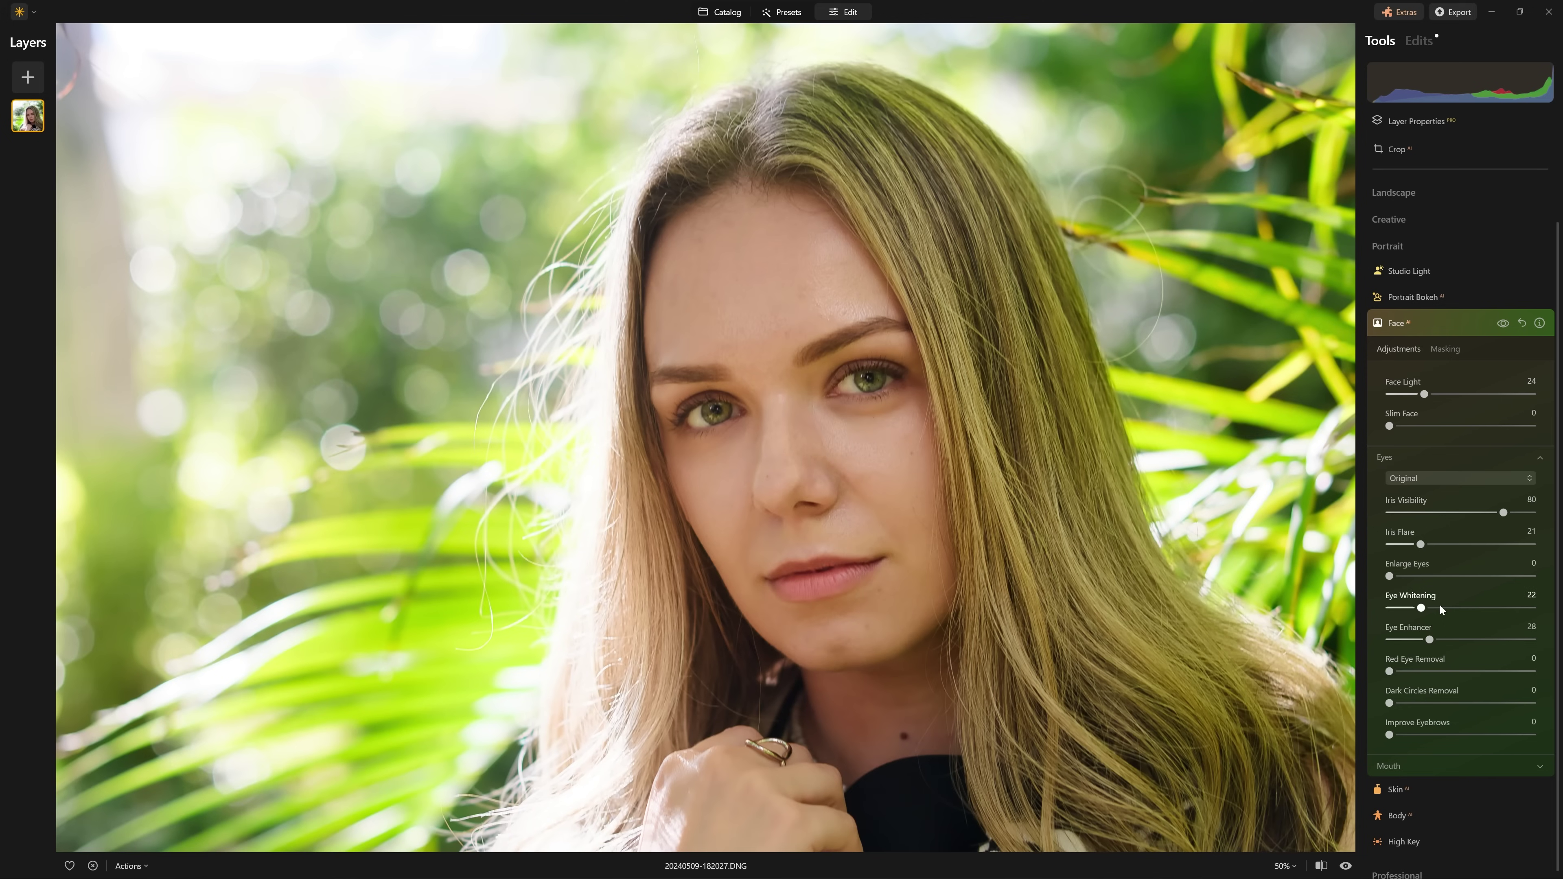
{"action": "left_click", "coordinate": [1510, 326]}
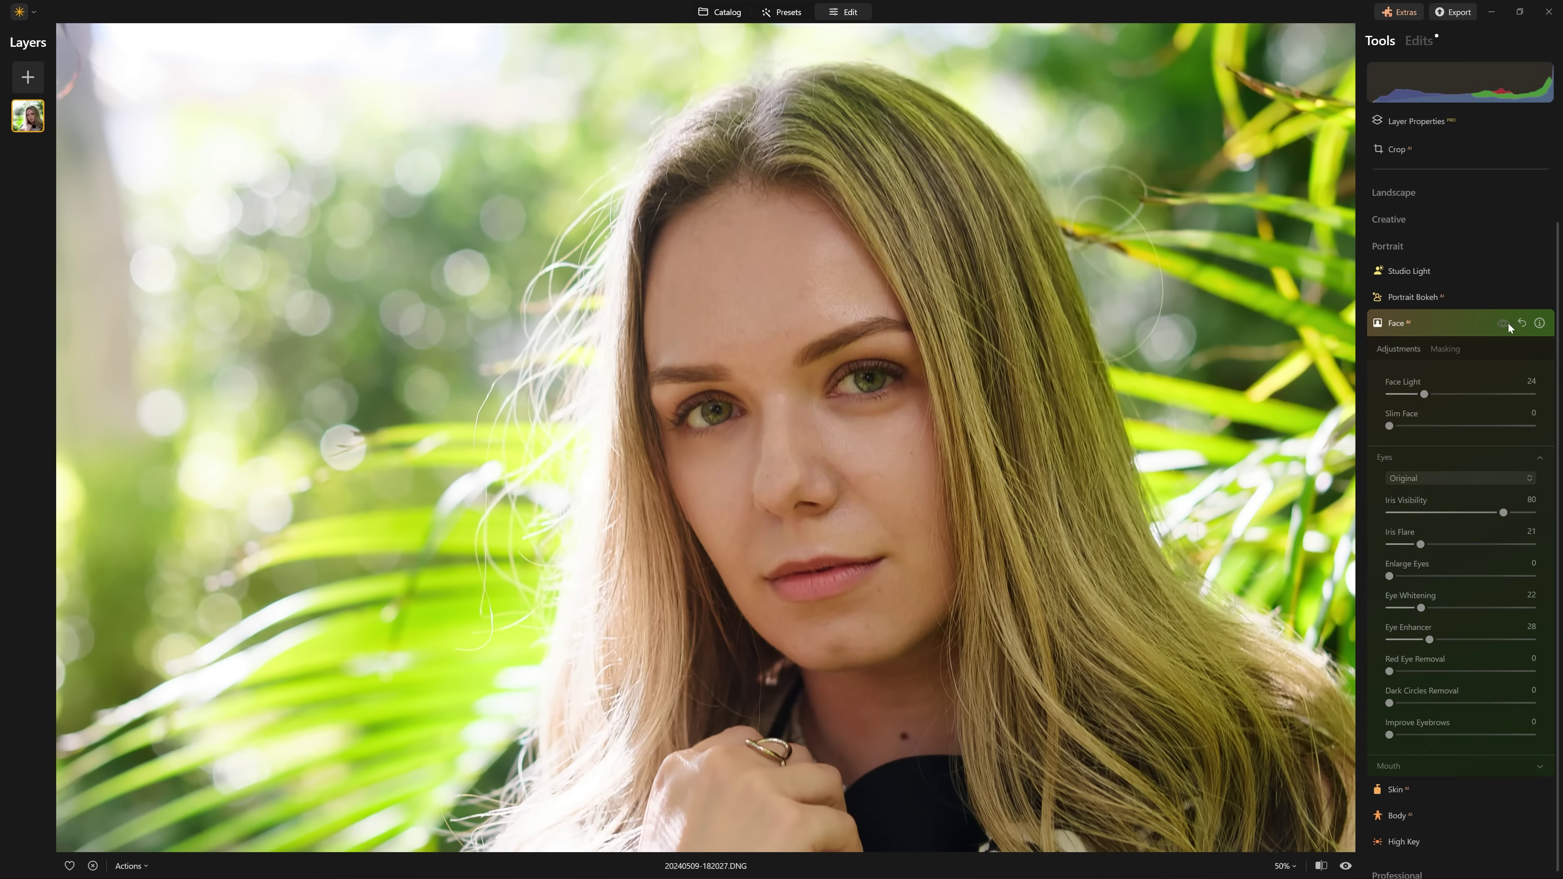
{"action": "left_click", "coordinate": [1509, 326]}
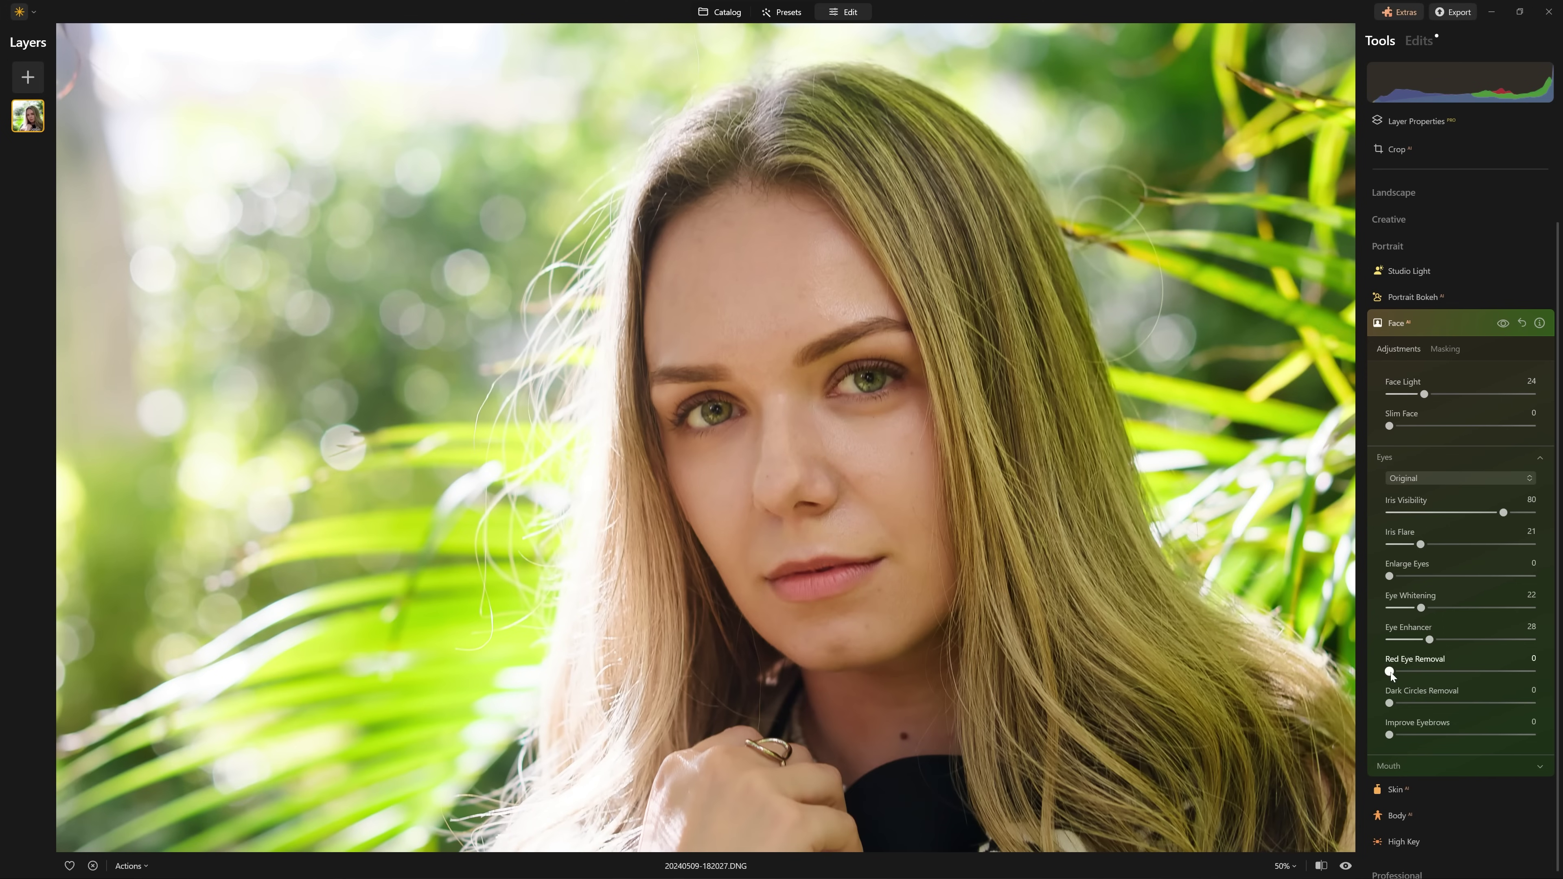
Try Red Eye Removal at 100 and return it to 0
{"action": "left_click_drag", "start_coordinate": [1390, 671], "coordinate": [1405, 672]}
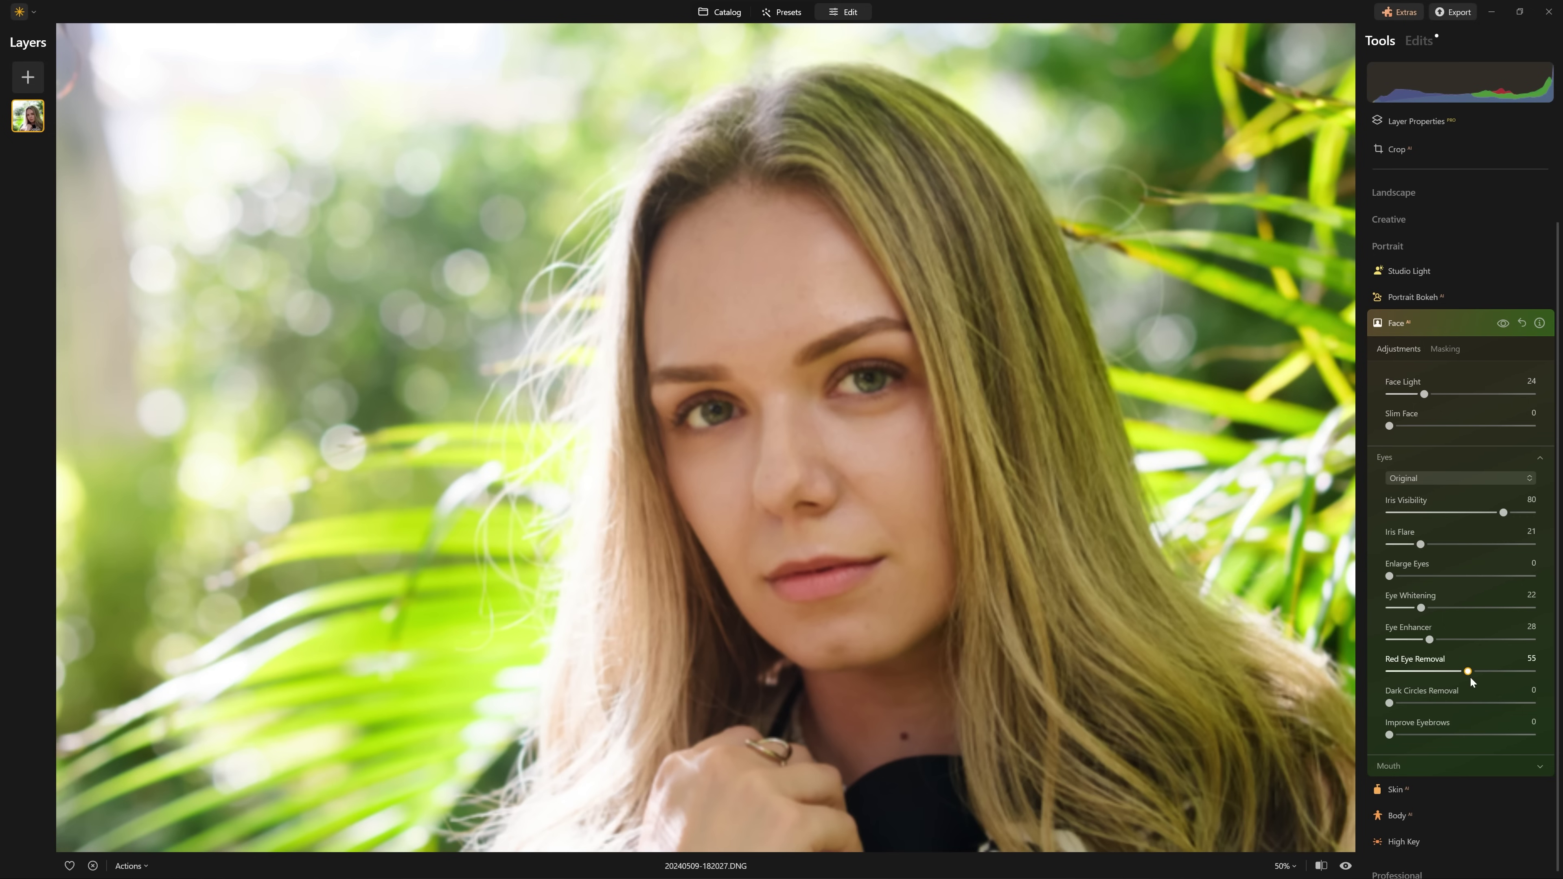
{"action": "left_click_drag", "start_coordinate": [1533, 690], "coordinate": [1537, 689]}
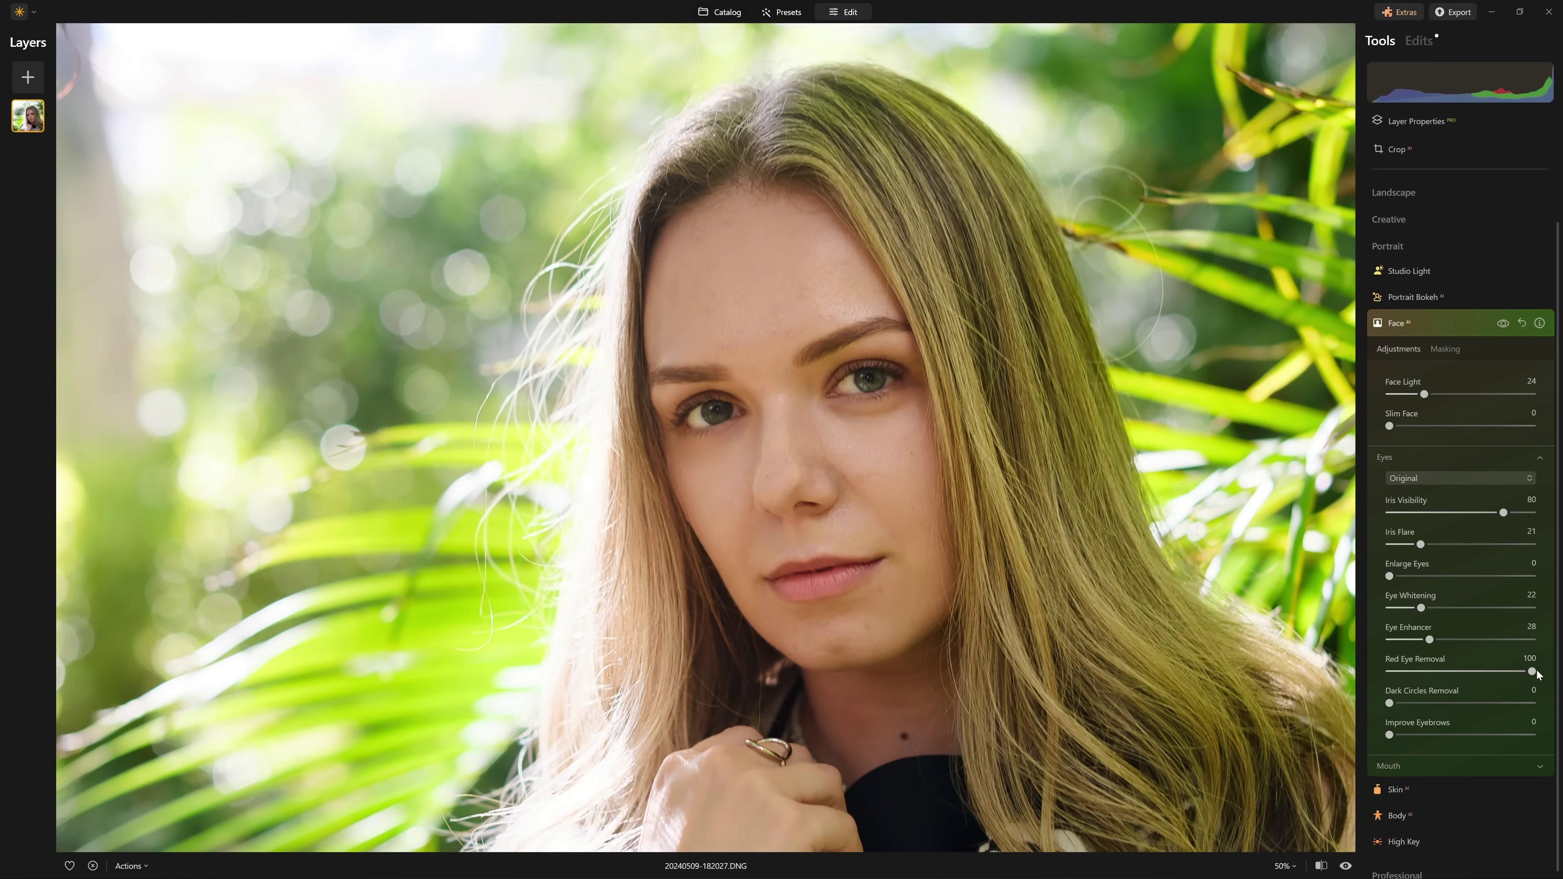
{"action": "left_click_drag", "start_coordinate": [1535, 676], "coordinate": [1372, 680]}
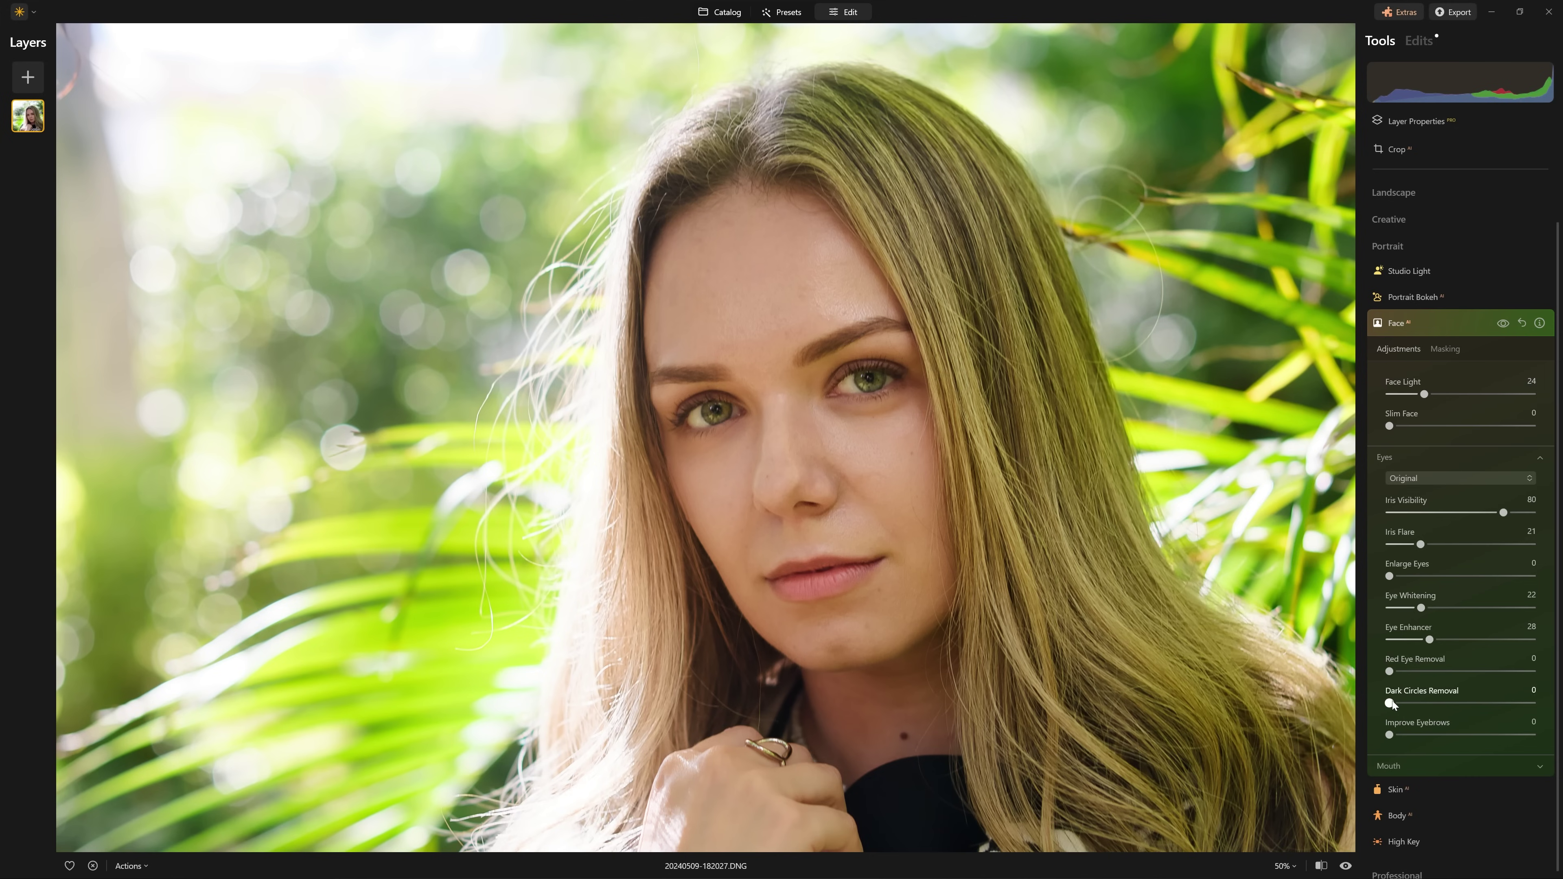
Try Dark Circles Removal at 100 twice, returning it to 0
{"action": "left_click_drag", "start_coordinate": [1390, 704], "coordinate": [1547, 714]}
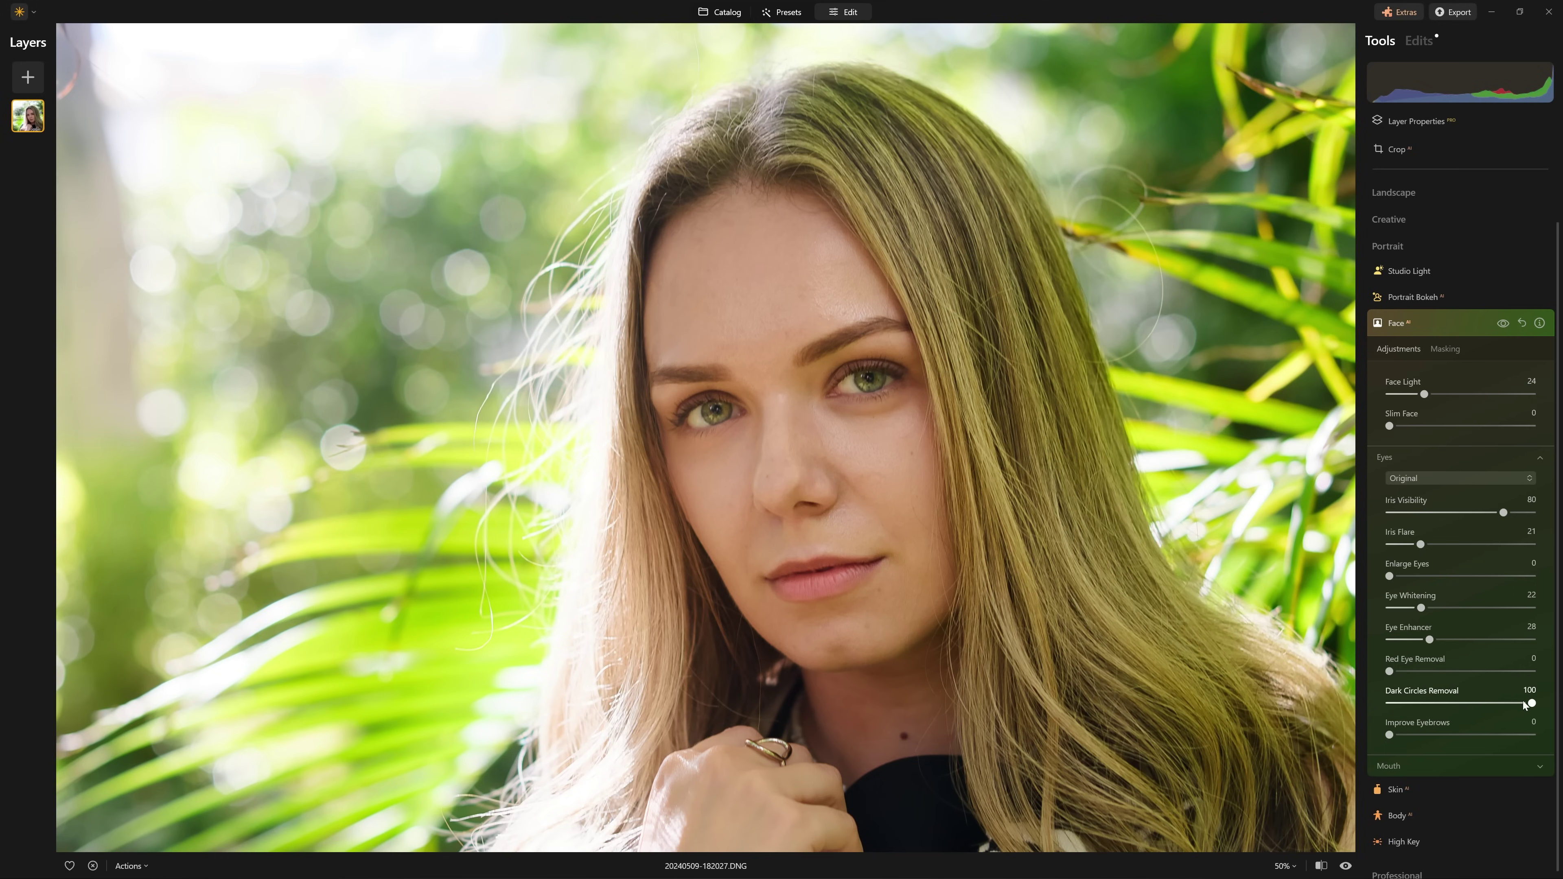
{"action": "left_click_drag", "start_coordinate": [1533, 706], "coordinate": [1392, 712]}
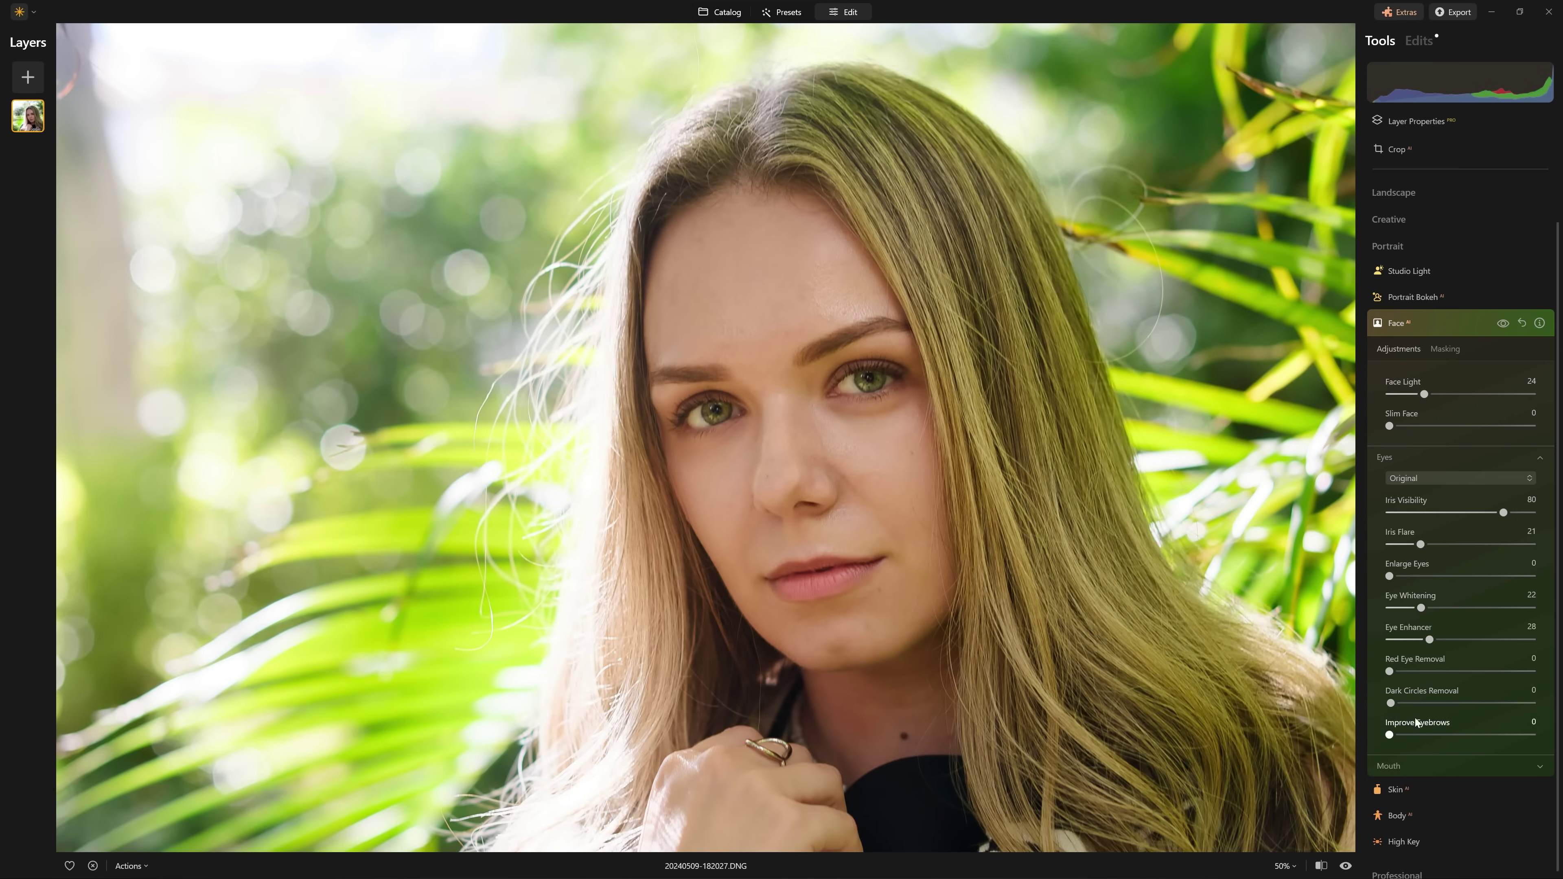
{"action": "left_click_drag", "start_coordinate": [1390, 705], "coordinate": [1557, 708]}
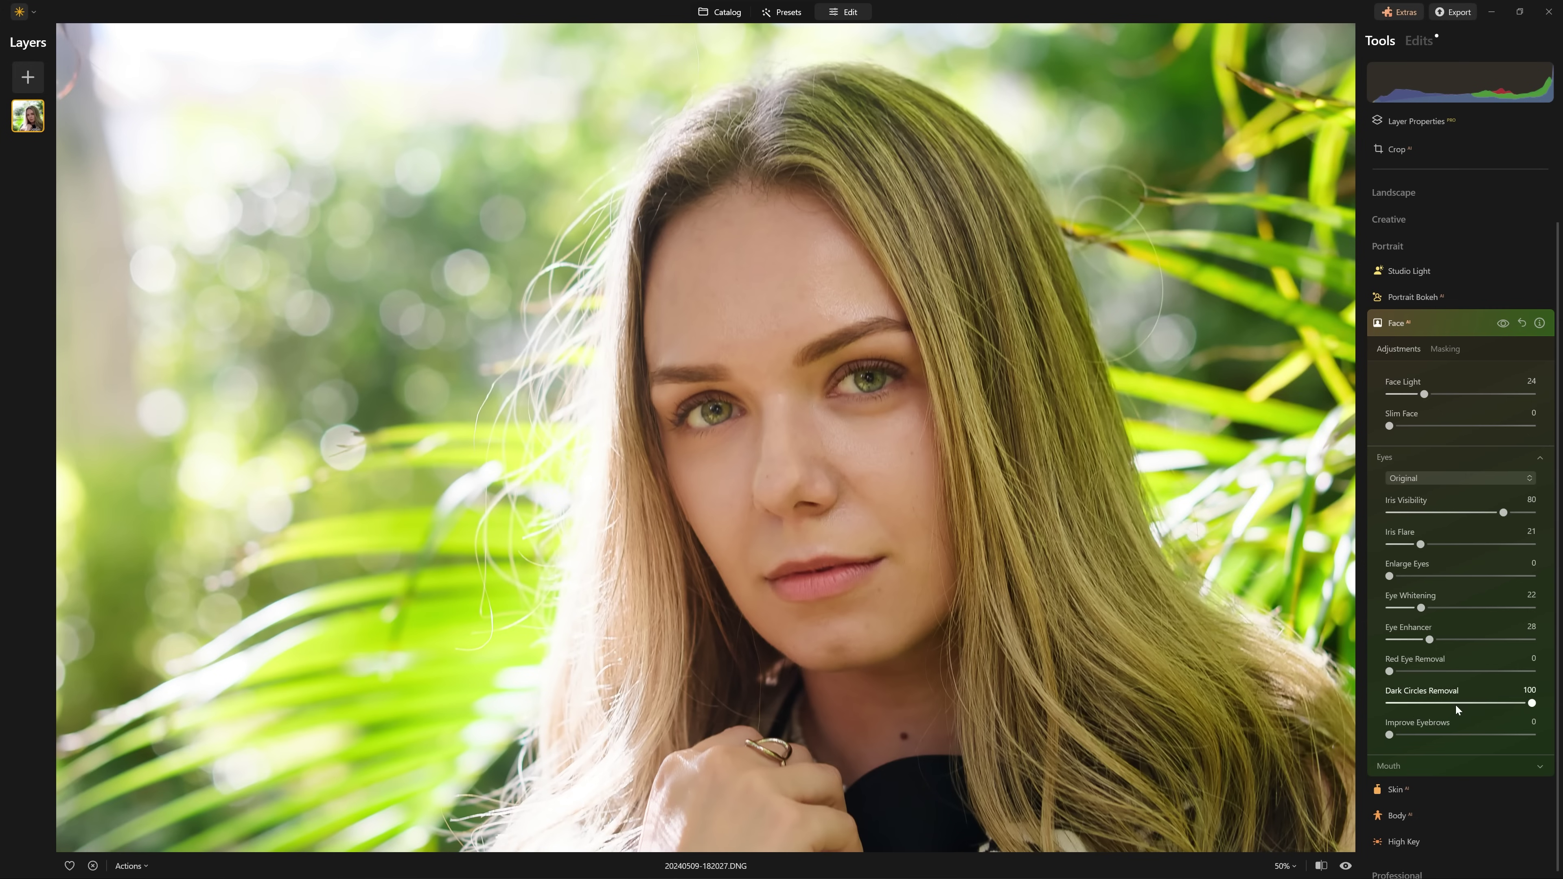
{"action": "left_click_drag", "start_coordinate": [1533, 705], "coordinate": [1336, 694]}
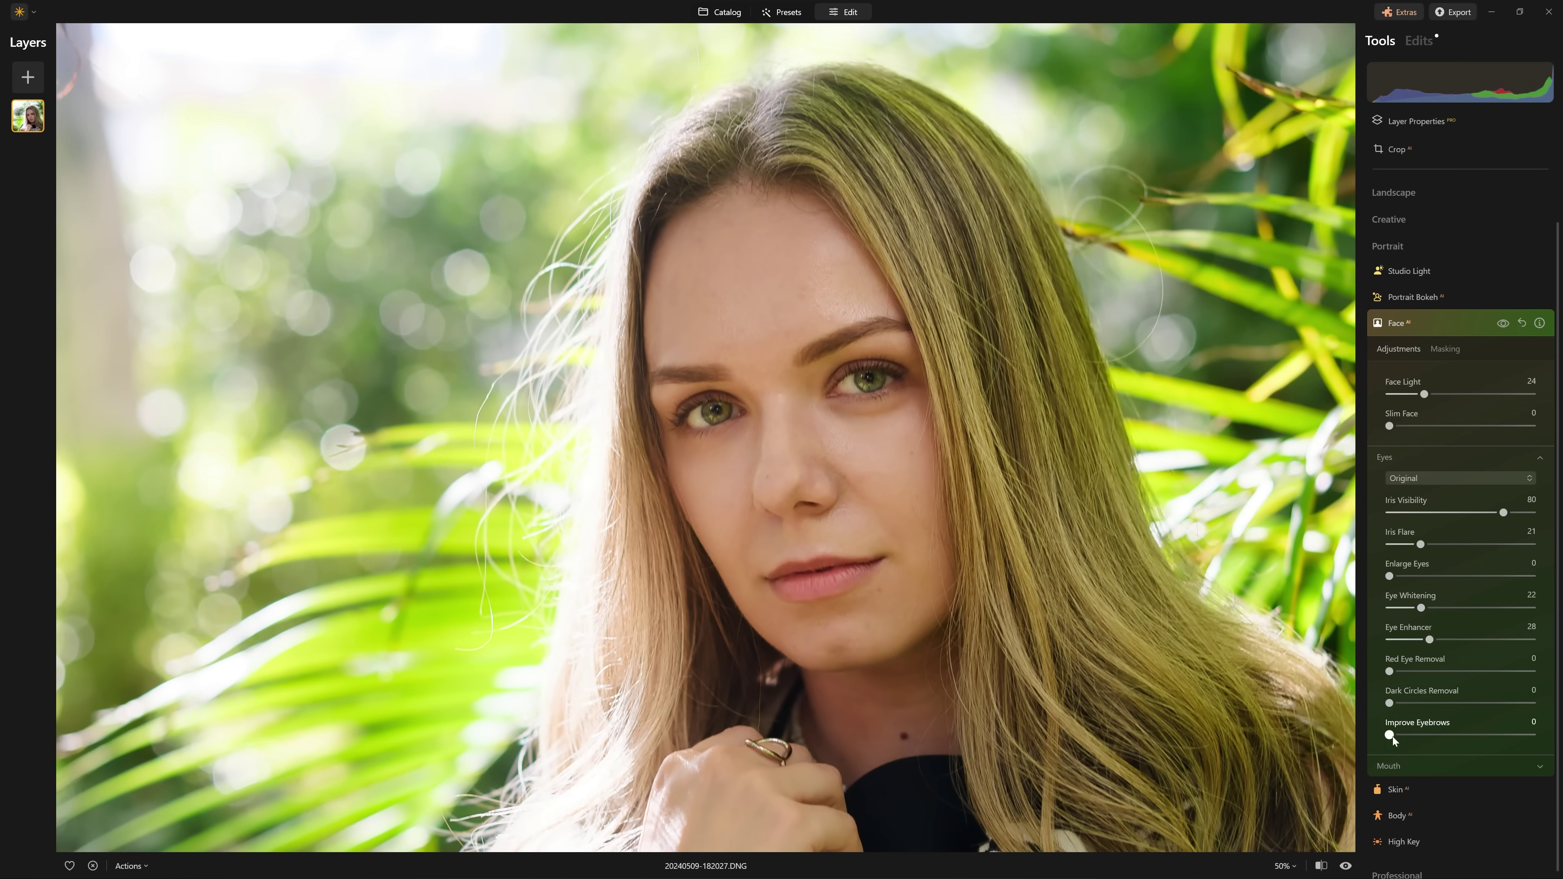
Try Improve Eyebrows at 100 and return it to 0
{"action": "left_click_drag", "start_coordinate": [1392, 737], "coordinate": [1401, 739]}
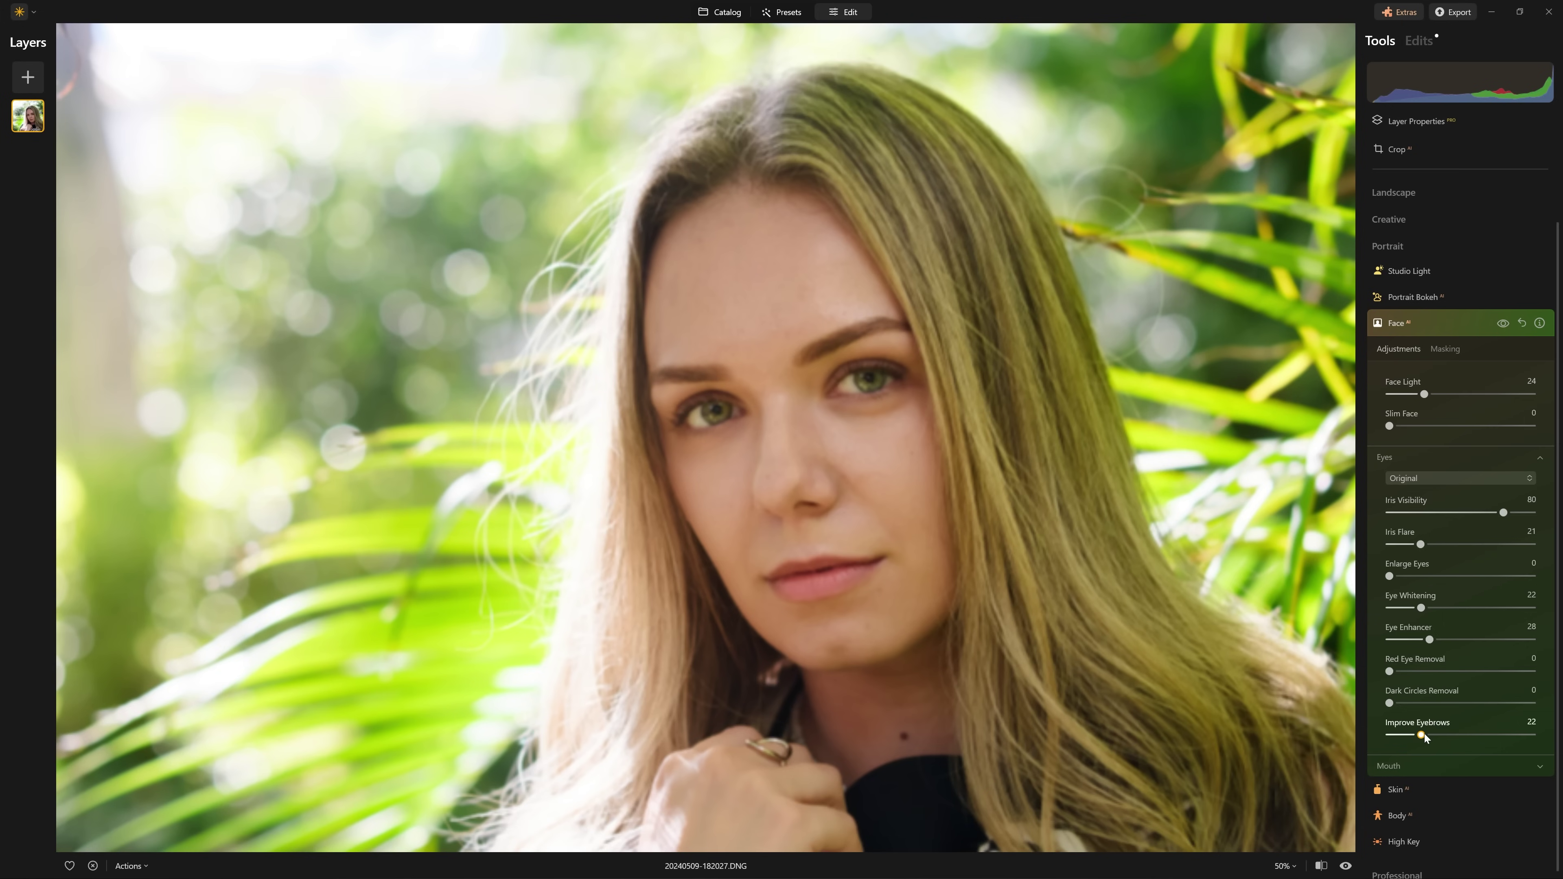
{"action": "left_click_drag", "start_coordinate": [1441, 736], "coordinate": [1532, 736]}
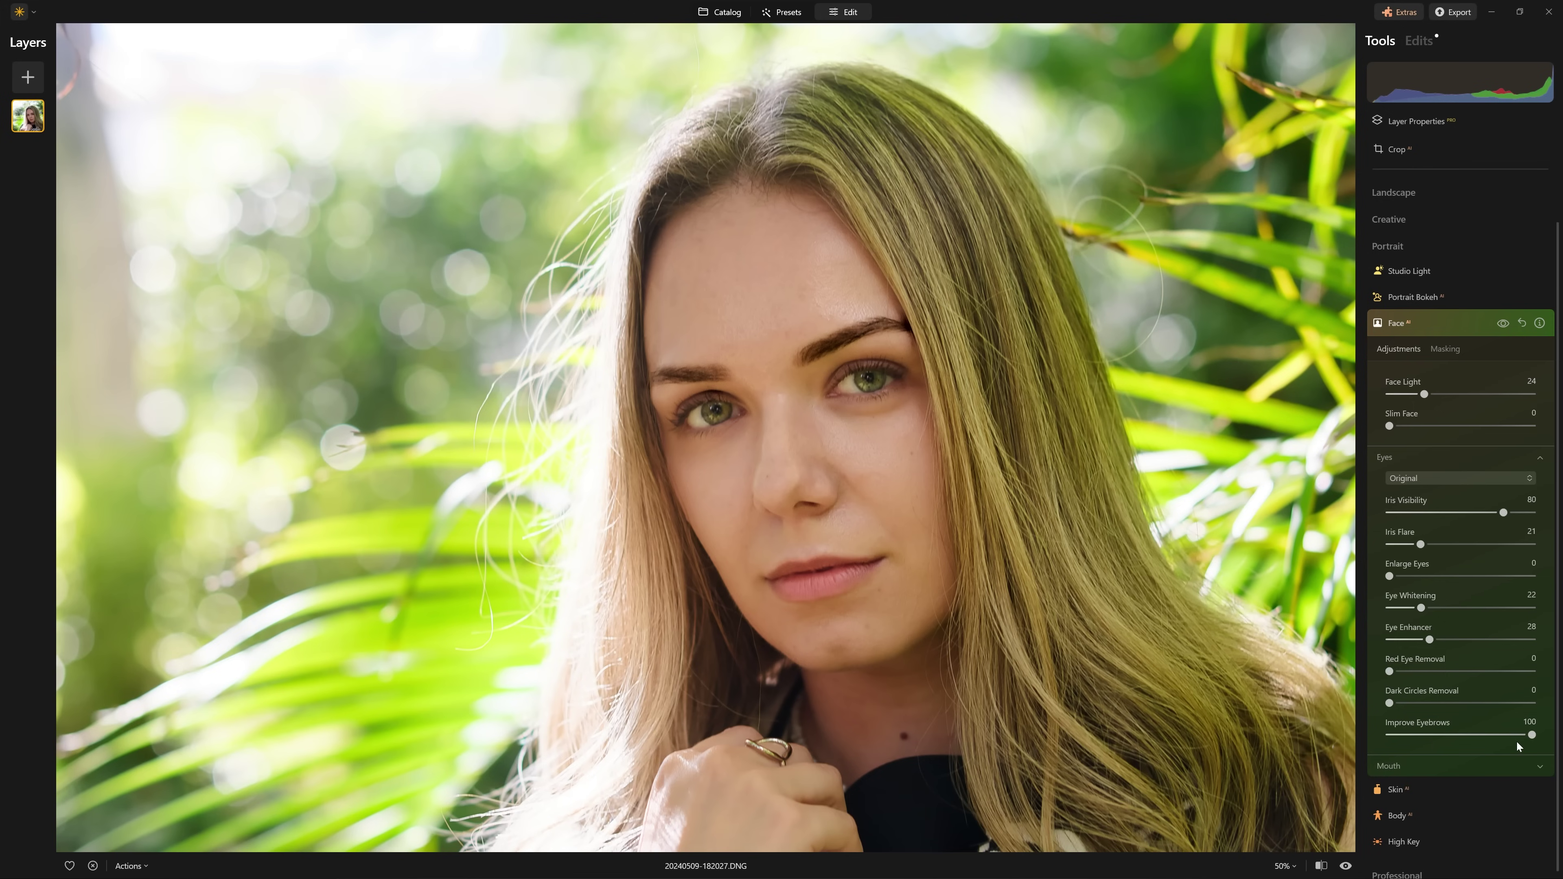
{"action": "mouse_move", "coordinate": [1532, 736]}
{"action": "left_mouse_down"}
{"action": "mouse_move", "coordinate": [1395, 737]}
{"action": "mouse_move", "coordinate": [1532, 735]}
{"action": "left_mouse_up"}
{"action": "left_click_drag", "start_coordinate": [1500, 737], "coordinate": [839, 336]}
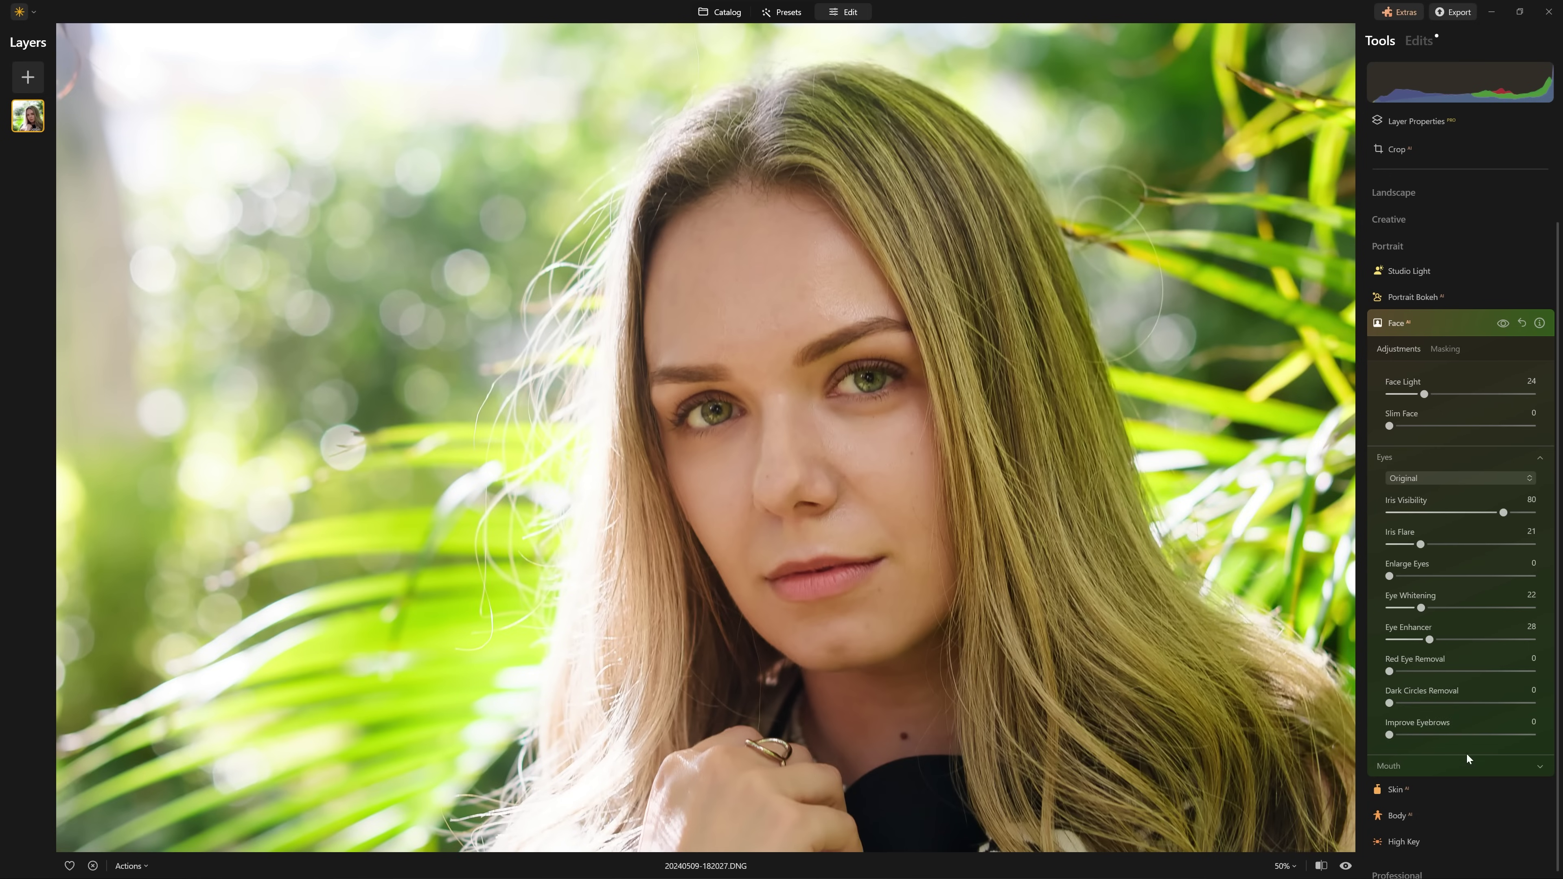
Try Lips Saturation 85, Lips Redness 72 and Lips Darkening 84, reset them to 0, and compare with the Face effect hidden
{"action": "left_click", "coordinate": [1469, 768]}
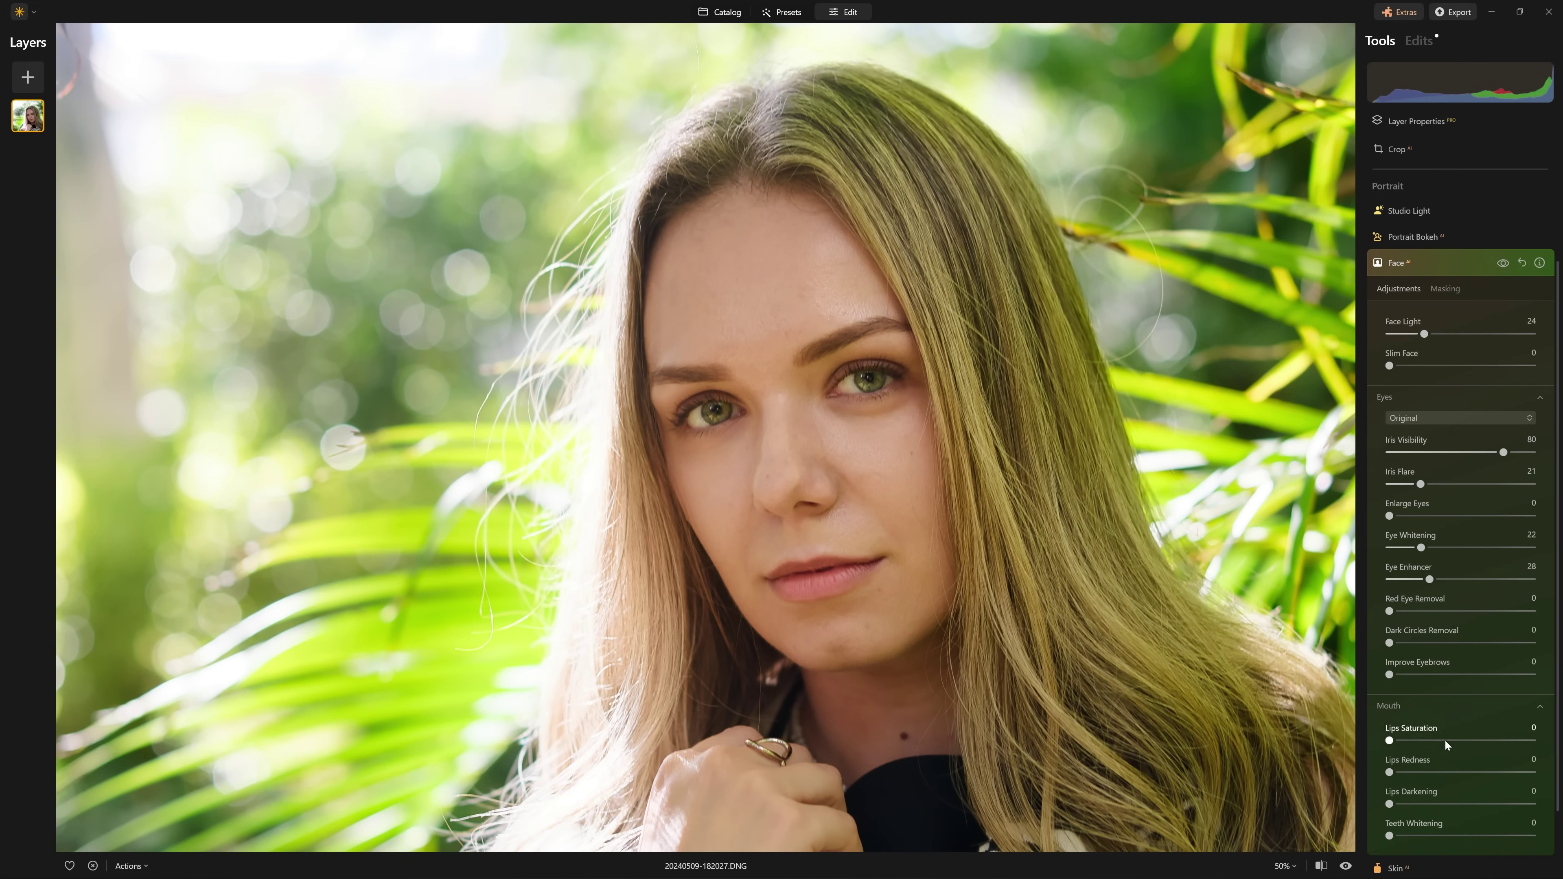
{"action": "left_click_drag", "start_coordinate": [1393, 741], "coordinate": [1512, 740]}
{"action": "left_click_drag", "start_coordinate": [1391, 771], "coordinate": [1494, 771]}
{"action": "left_click_drag", "start_coordinate": [1399, 805], "coordinate": [1510, 804]}
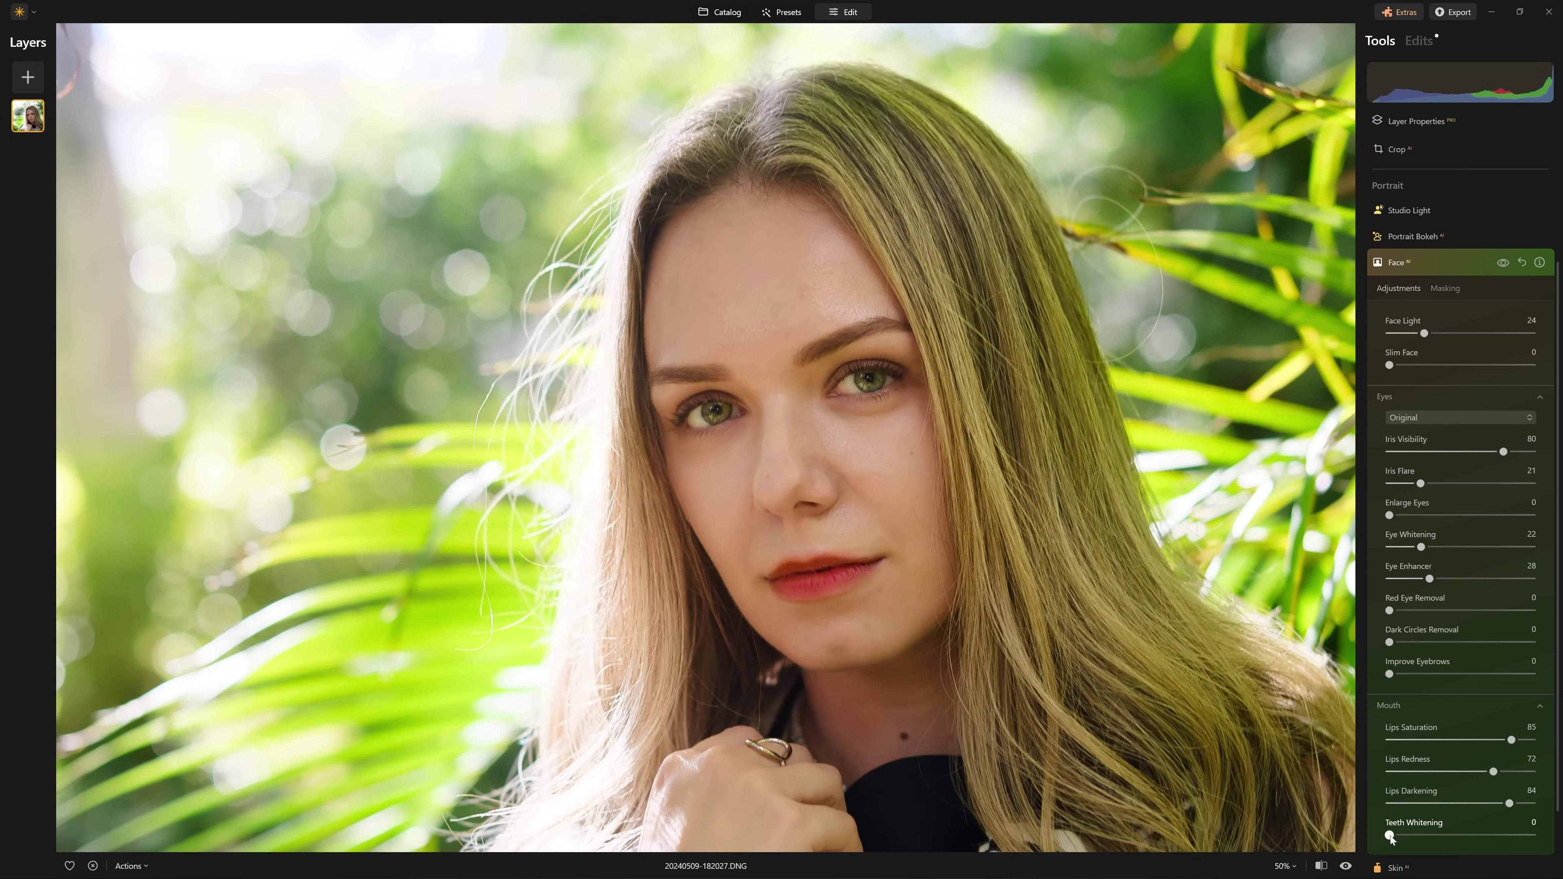
{"action": "mouse_move", "coordinate": [1390, 836]}
{"action": "left_mouse_down"}
{"action": "mouse_move", "coordinate": [1502, 836]}
{"action": "mouse_move", "coordinate": [1386, 835]}
{"action": "left_mouse_up"}
{"action": "left_click_drag", "start_coordinate": [1512, 740], "coordinate": [1465, 739]}
{"action": "double_click", "coordinate": [1465, 739]}
{"action": "double_click", "coordinate": [1494, 773]}
{"action": "left_click", "coordinate": [1387, 804]}
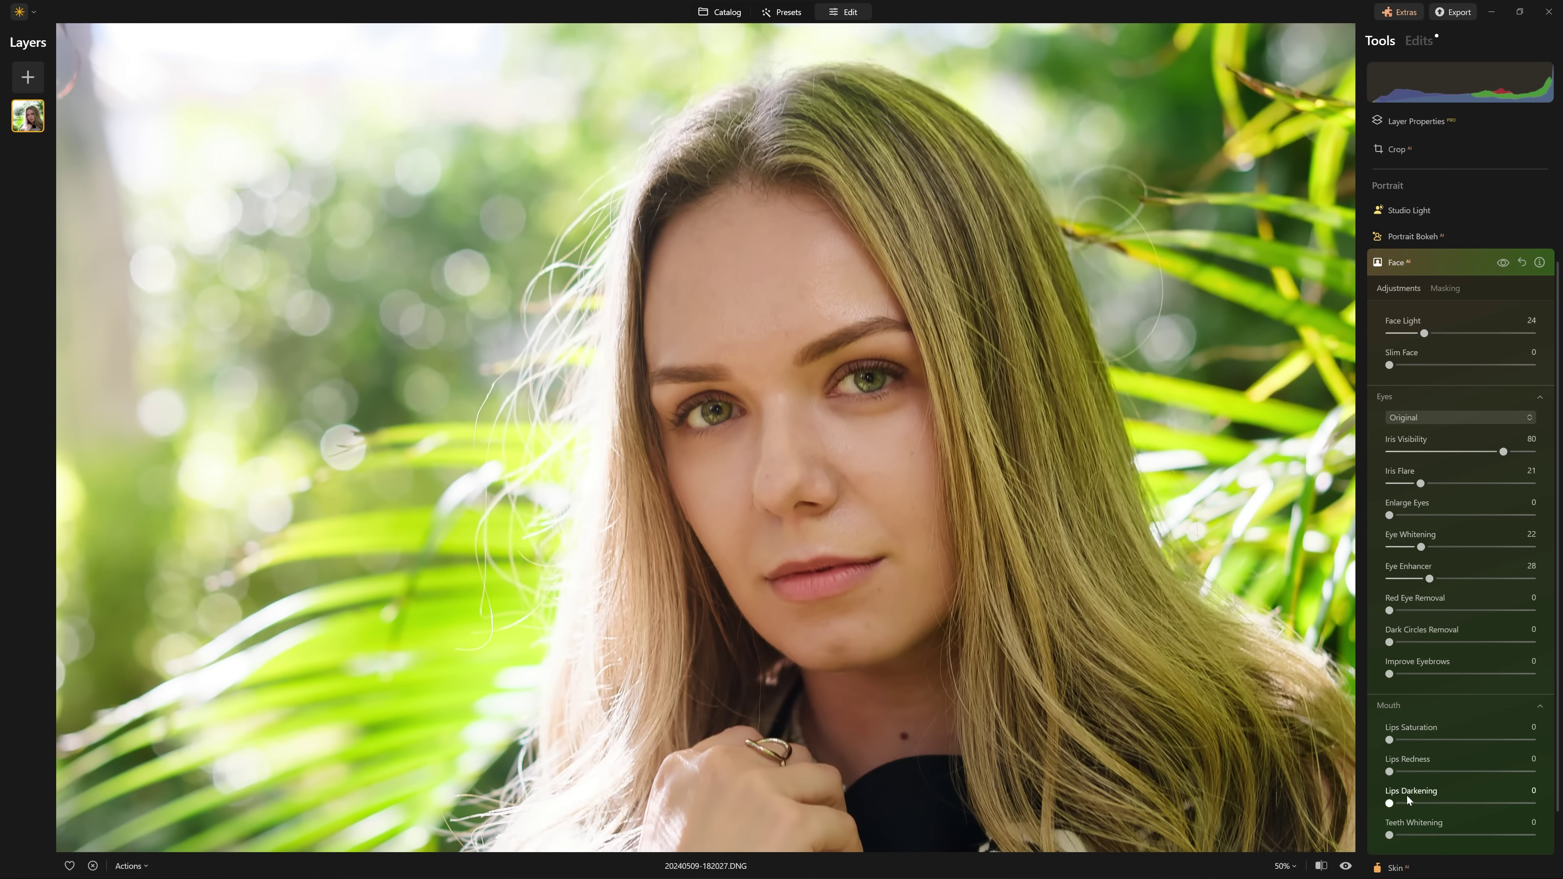
{"action": "left_click", "coordinate": [1502, 264]}
{"action": "left_click", "coordinate": [1502, 263]}
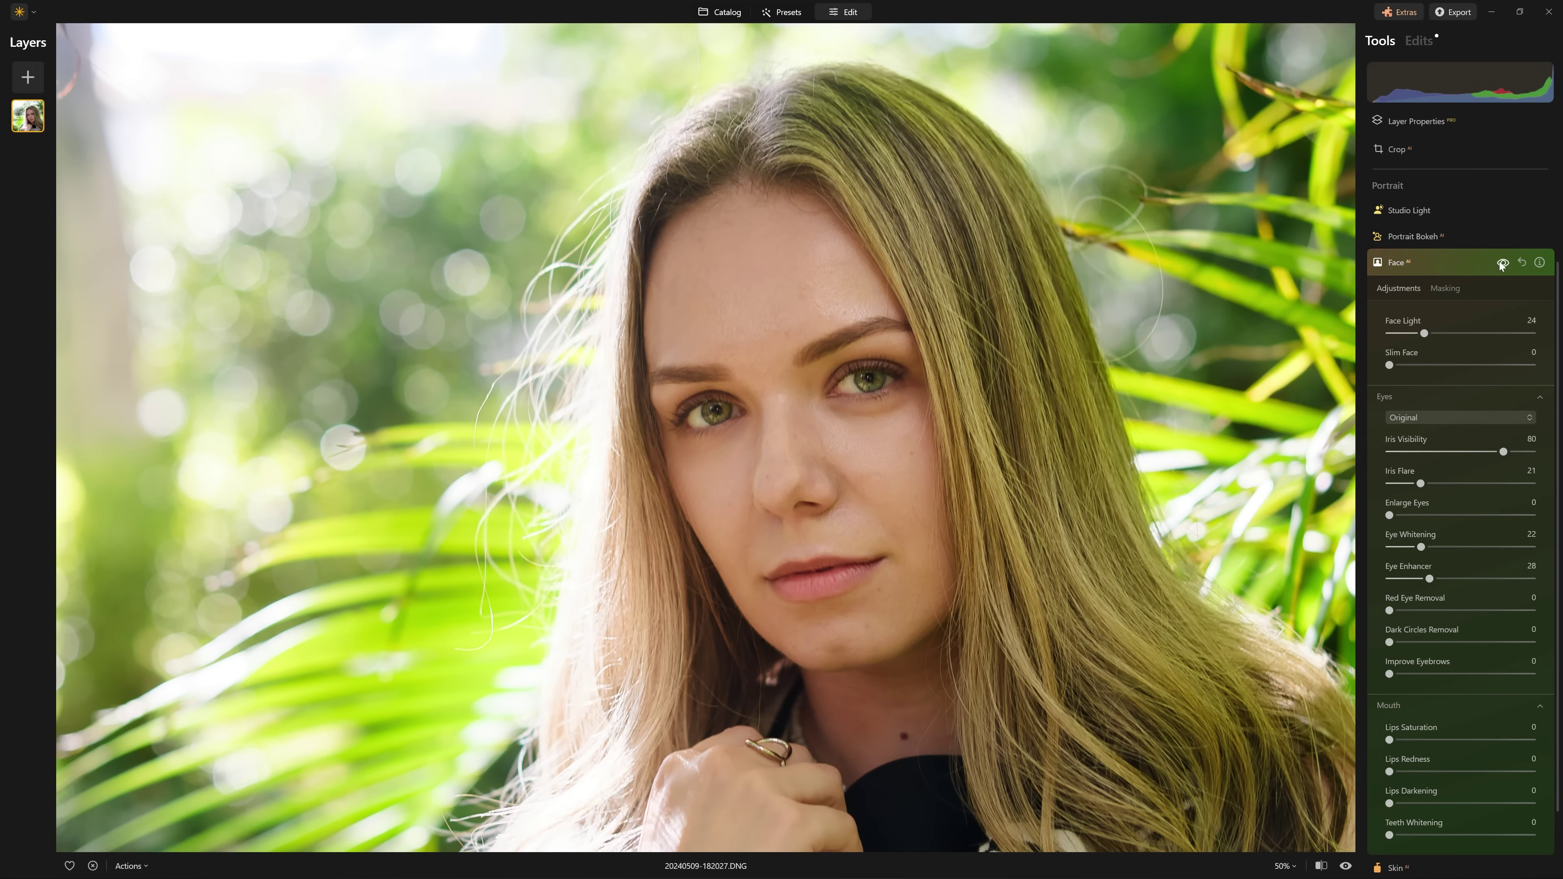
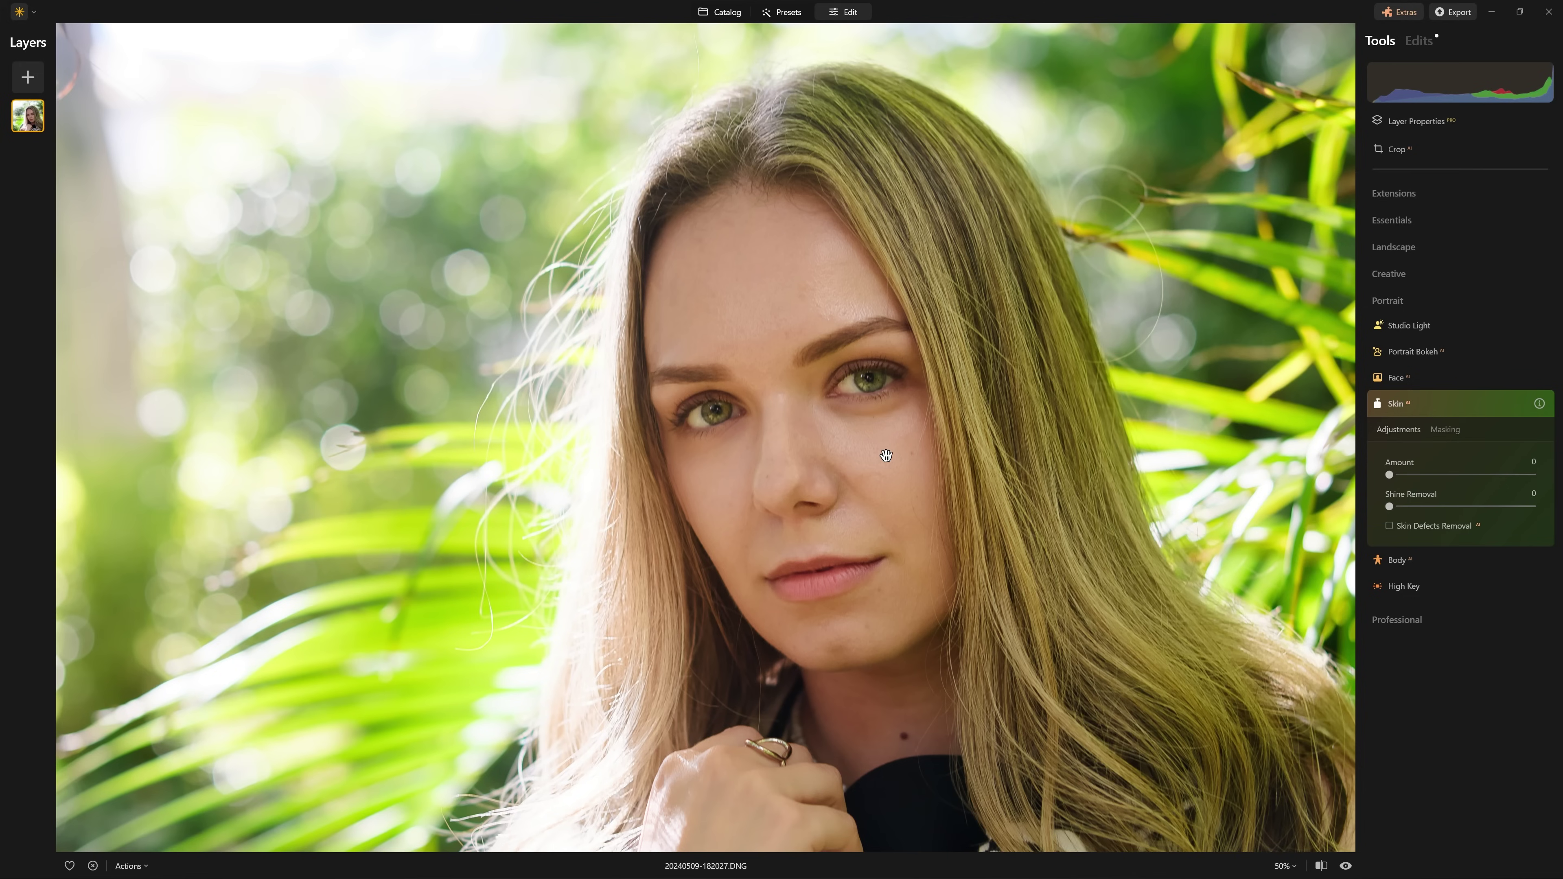
Try the Skin tool's Amount at 100, and compare the portrait with the Skin effect hidden
{"action": "left_click", "coordinate": [1394, 476]}
{"action": "left_click", "coordinate": [1498, 408]}
{"action": "left_click", "coordinate": [1498, 409]}
{"action": "left_click", "coordinate": [1501, 405]}
{"action": "left_click", "coordinate": [1501, 405]}
Compare the forehead skin at 200% with the Skin effect hidden and shown, and set the Skin Amount to 49
{"action": "left_click", "coordinate": [1284, 866]}
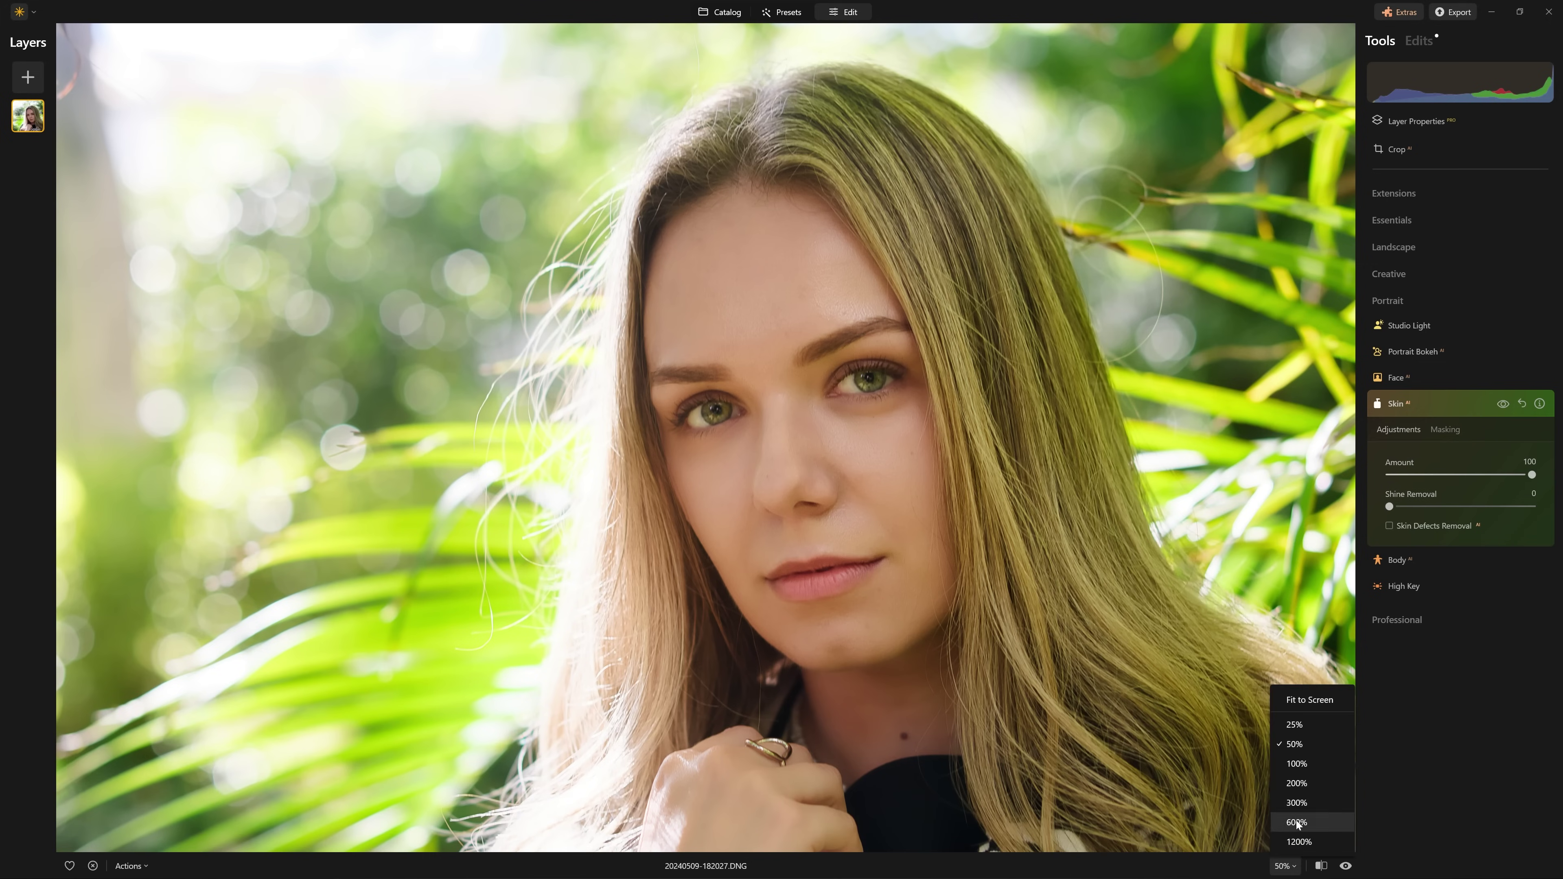
{"action": "left_click", "coordinate": [1297, 784]}
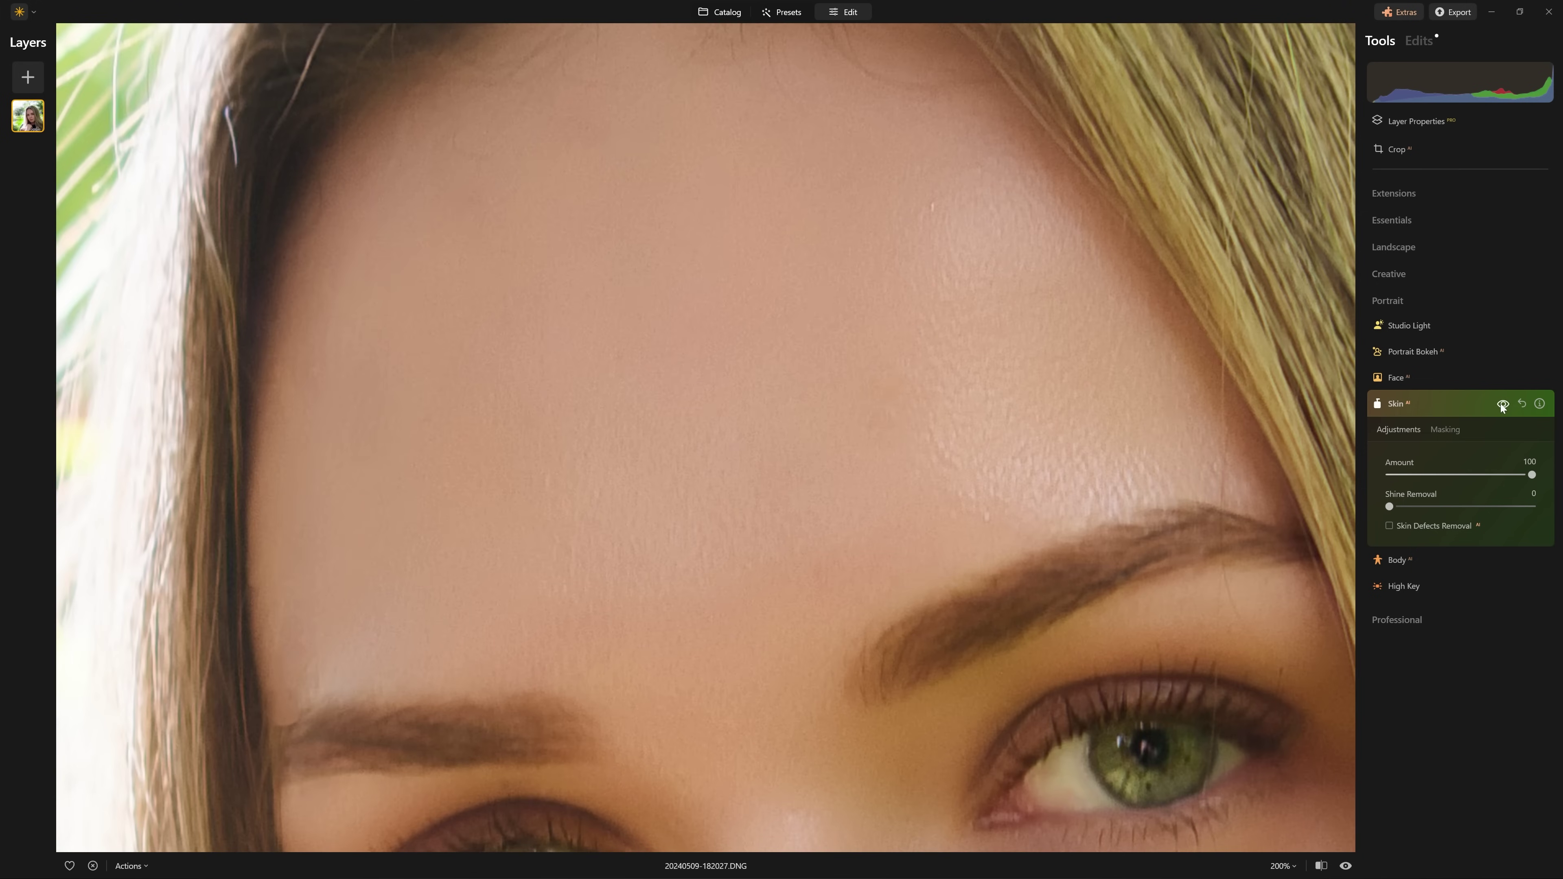
{"action": "left_click", "coordinate": [1501, 403]}
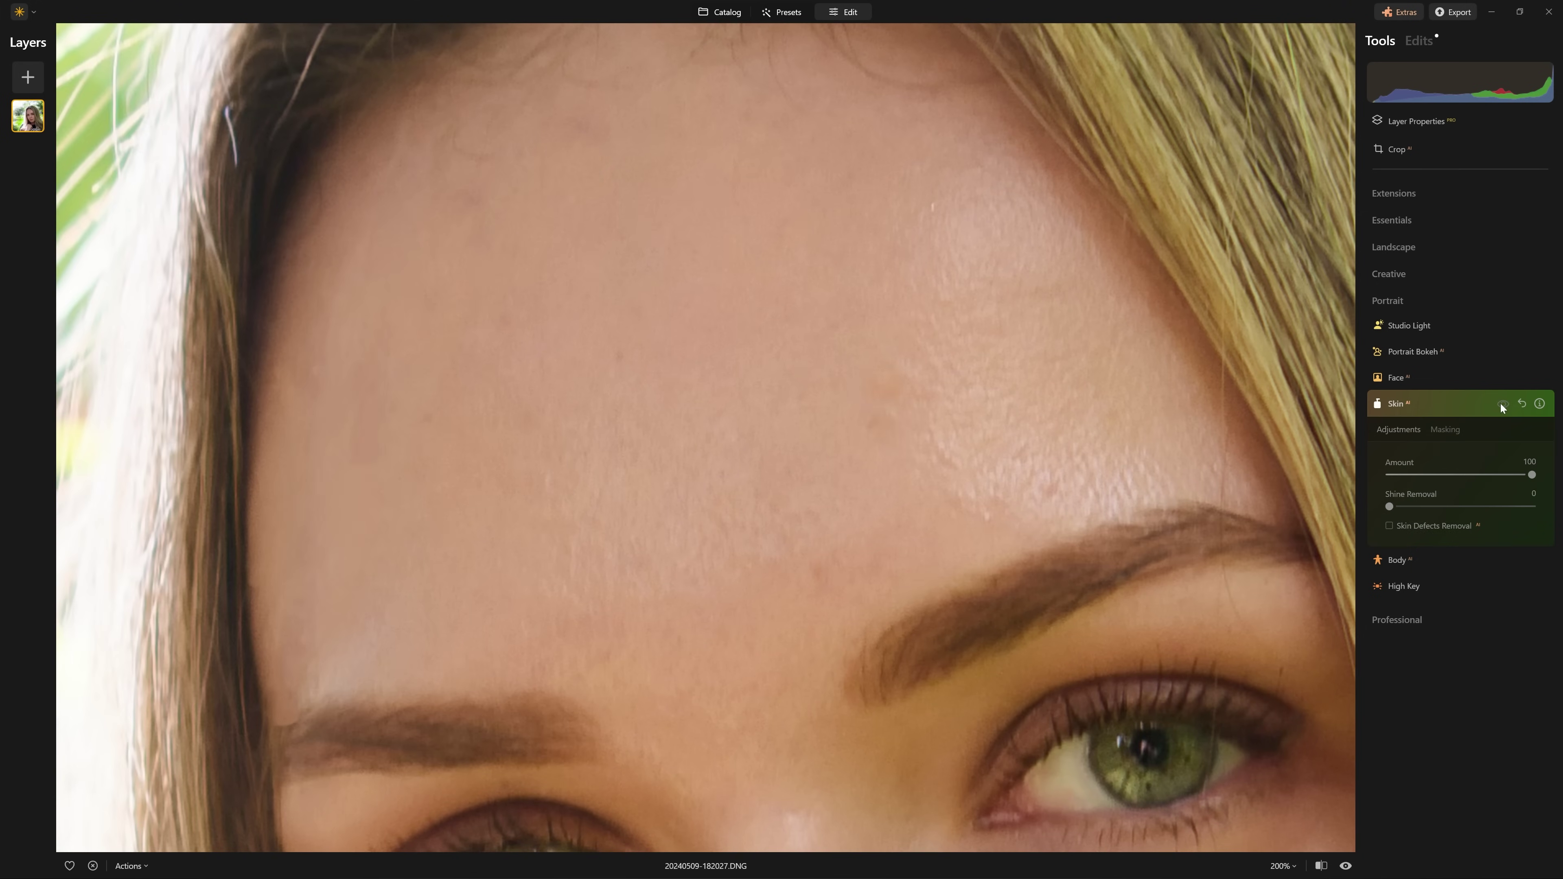
{"action": "left_click", "coordinate": [1502, 403]}
{"action": "left_click", "coordinate": [1502, 404]}
{"action": "left_click", "coordinate": [1502, 404]}
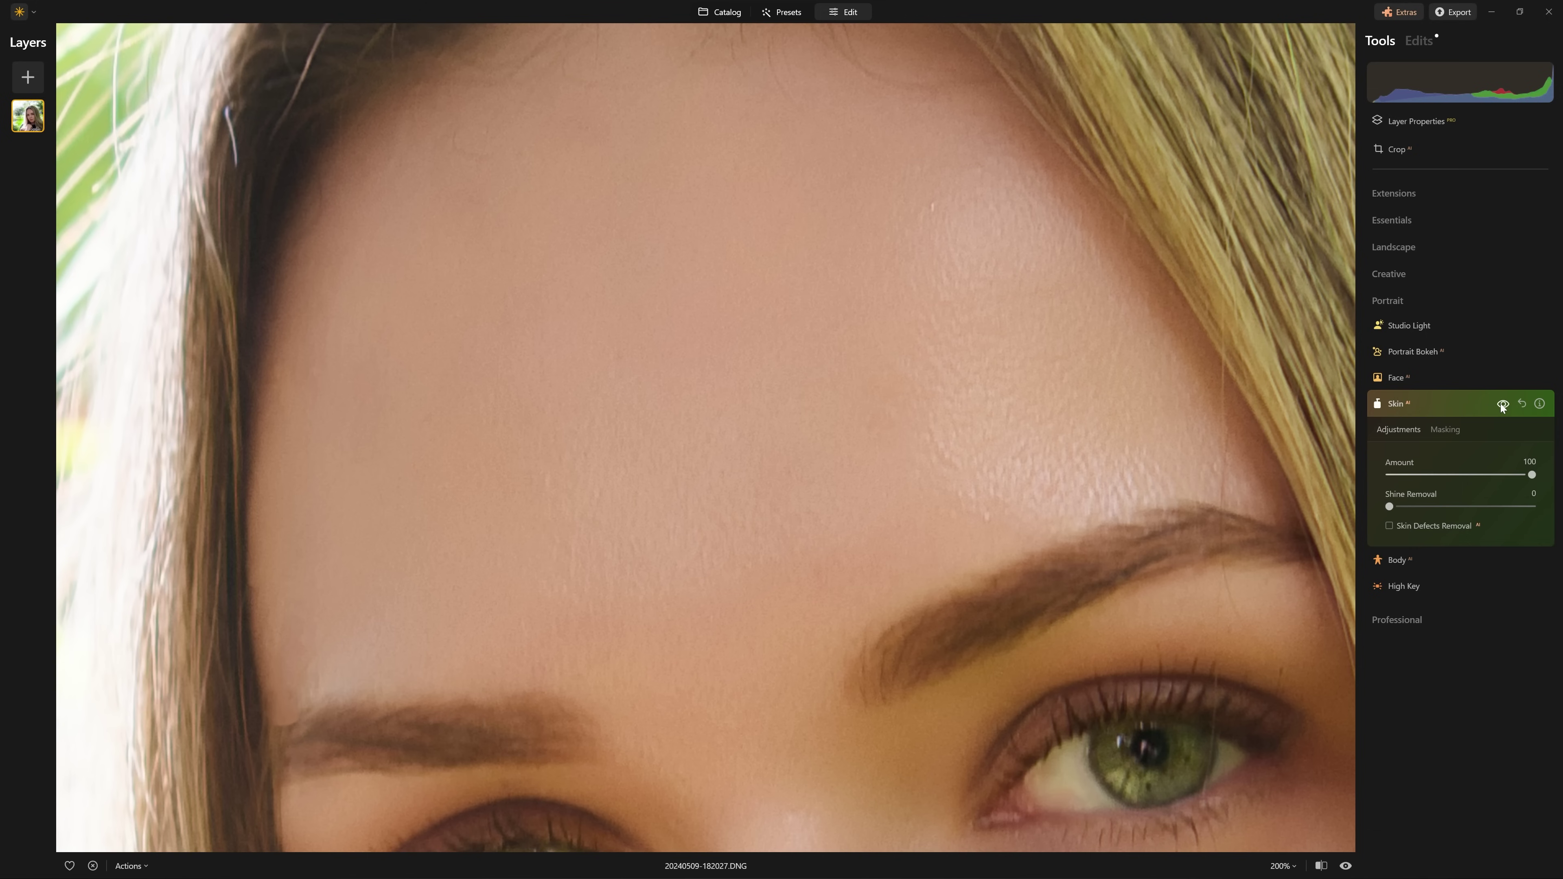
{"action": "left_click", "coordinate": [1503, 403]}
{"action": "left_click", "coordinate": [1502, 404]}
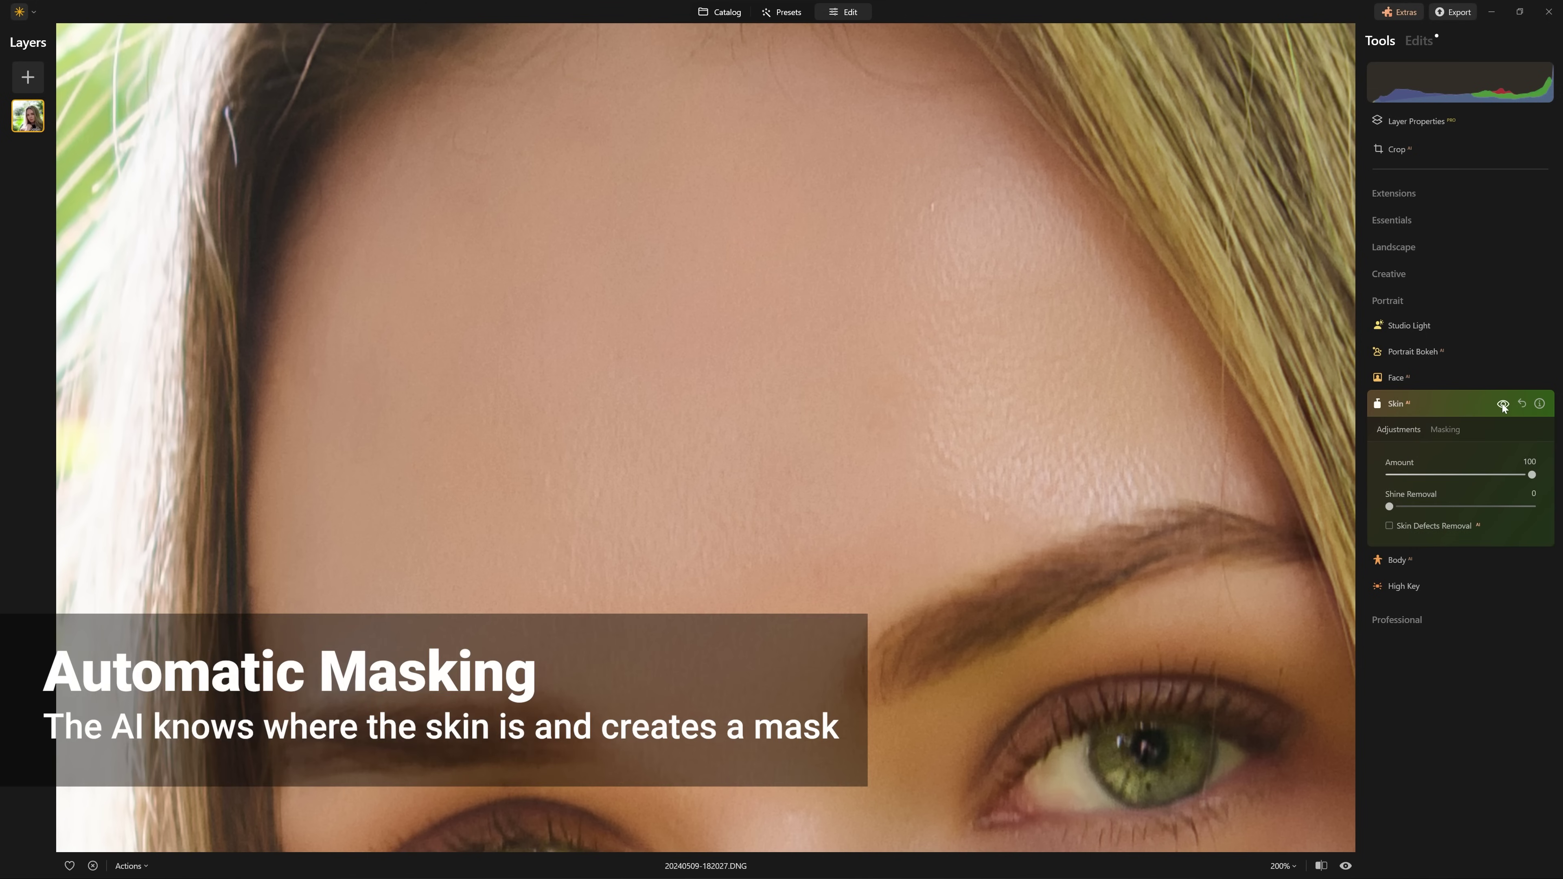
{"action": "left_click_drag", "start_coordinate": [1513, 476], "coordinate": [1461, 478]}
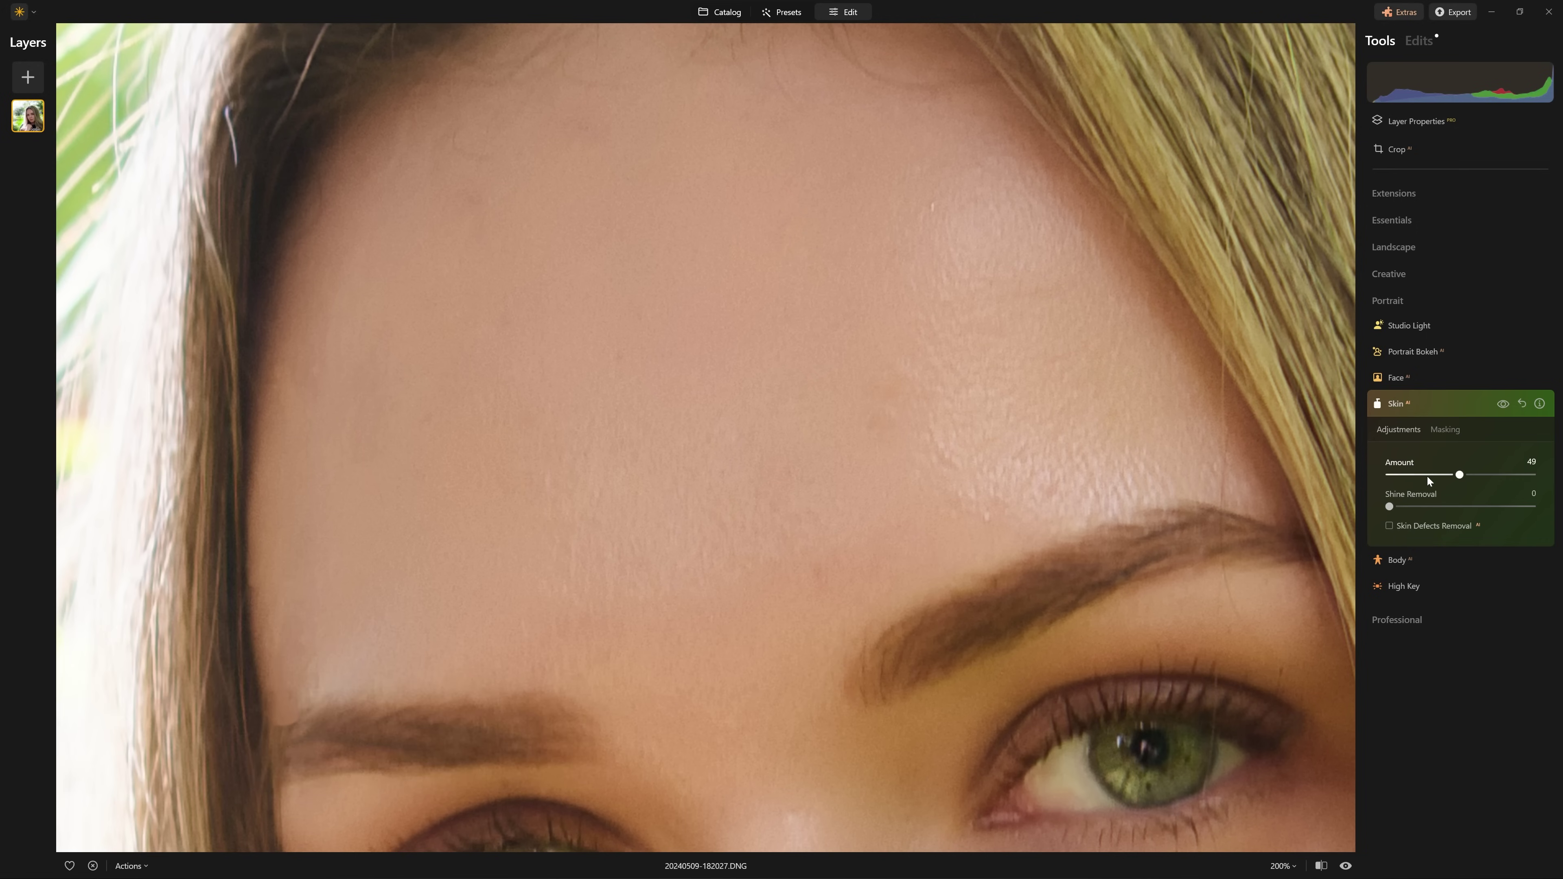
Compare the forehead with the Skin effect hidden and shown, and set the Skin Amount to 100
{"action": "left_click", "coordinate": [1505, 410]}
{"action": "left_click", "coordinate": [1505, 410]}
{"action": "left_click_drag", "start_coordinate": [1462, 476], "coordinate": [1536, 475]}
{"action": "key", "text": "ctrl+0"}
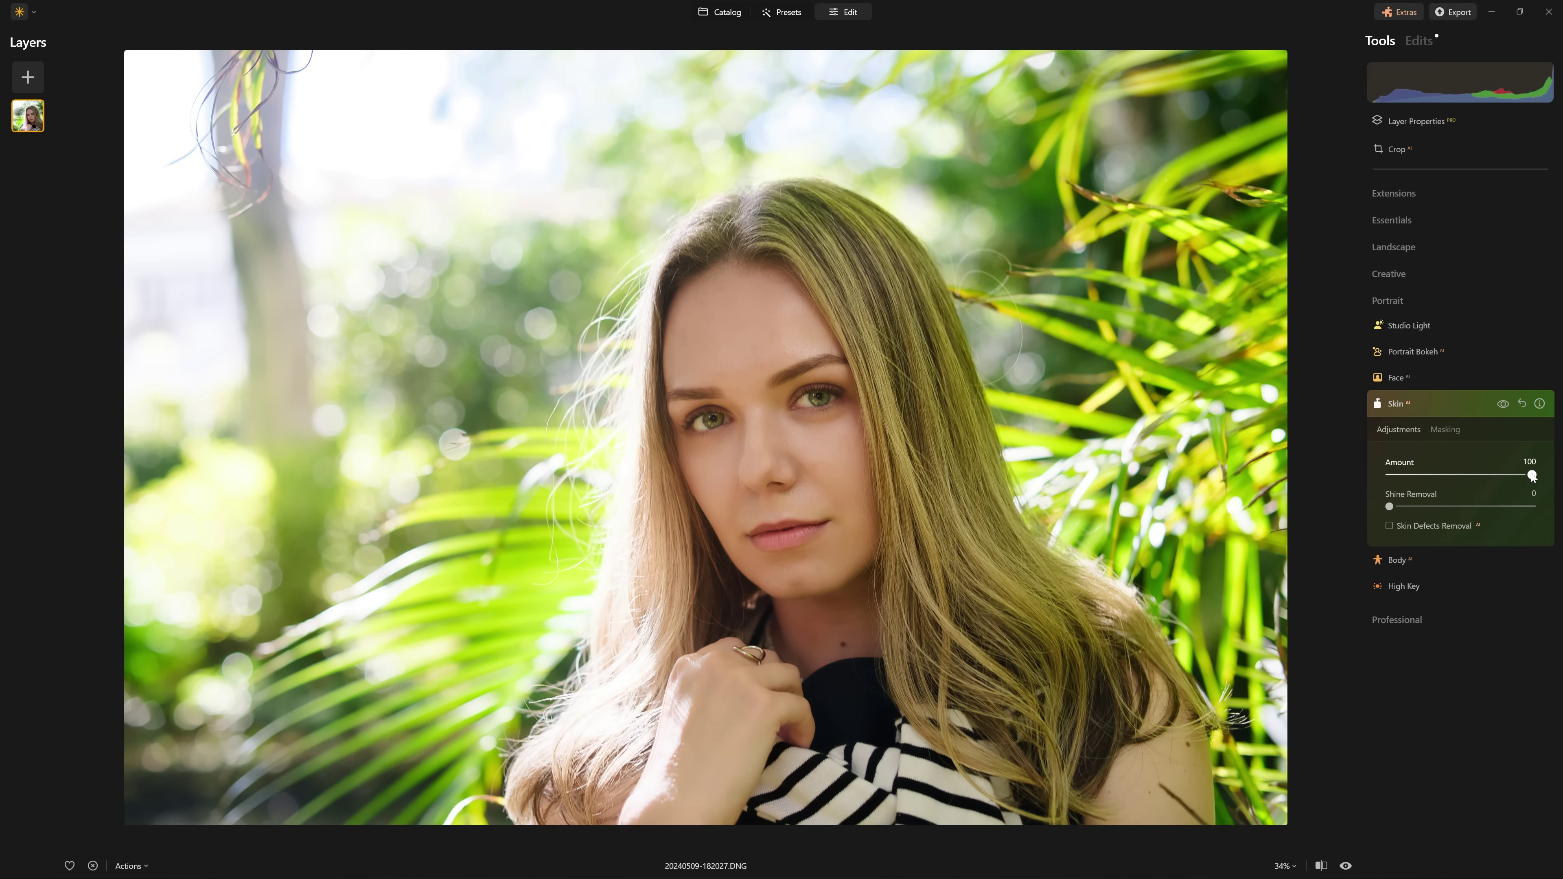
Brush a Skin mask at Strength 34 over the forehead and down the cheek and jaw to the neck
{"action": "left_click", "coordinate": [1450, 428]}
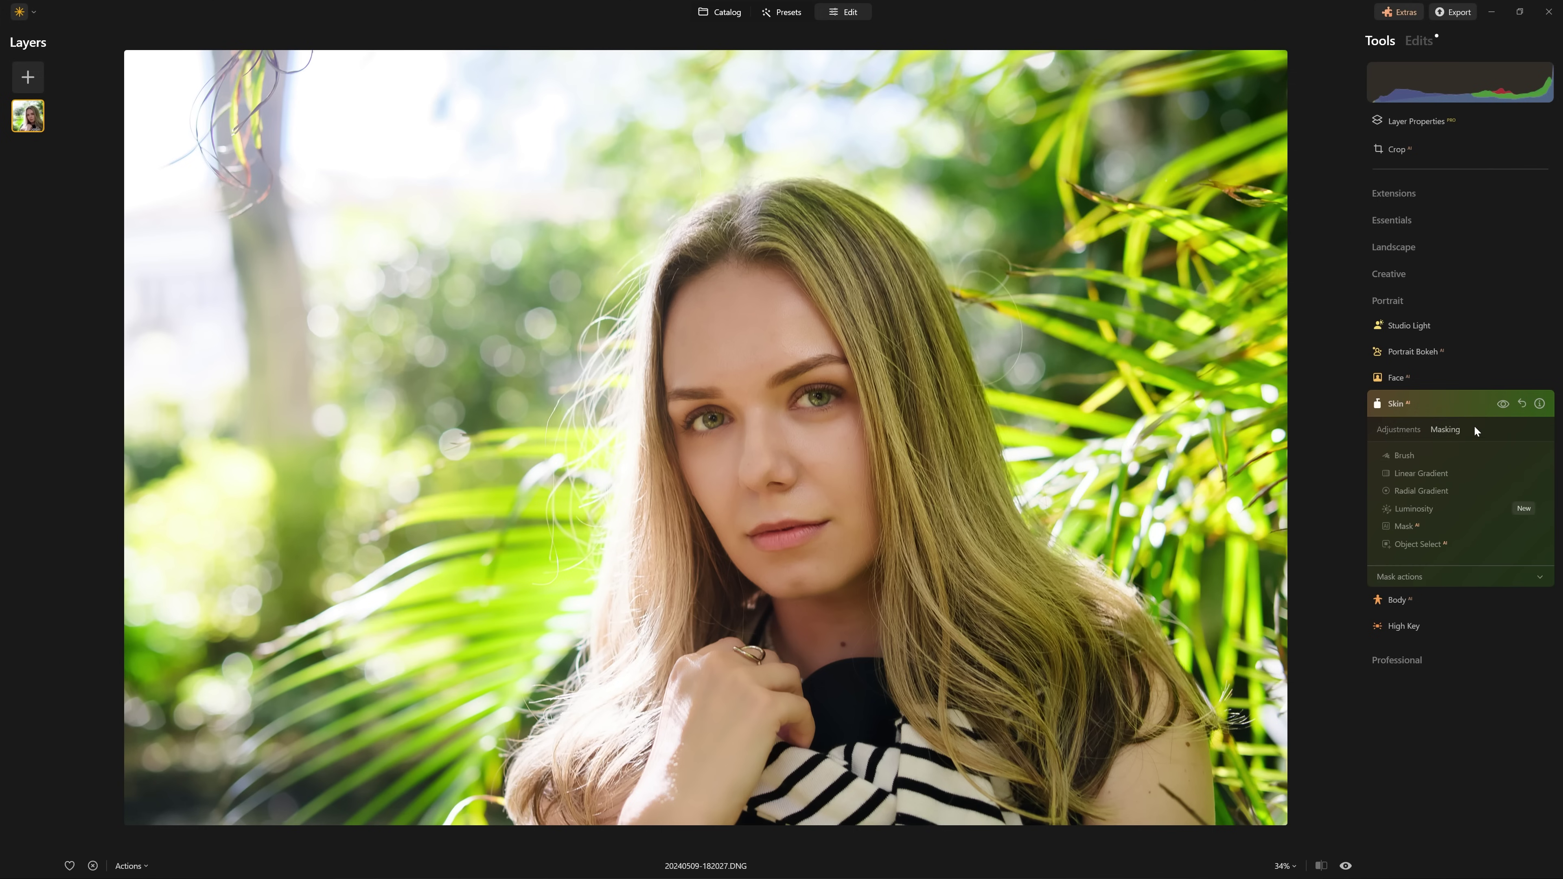
{"action": "left_click", "coordinate": [1413, 460]}
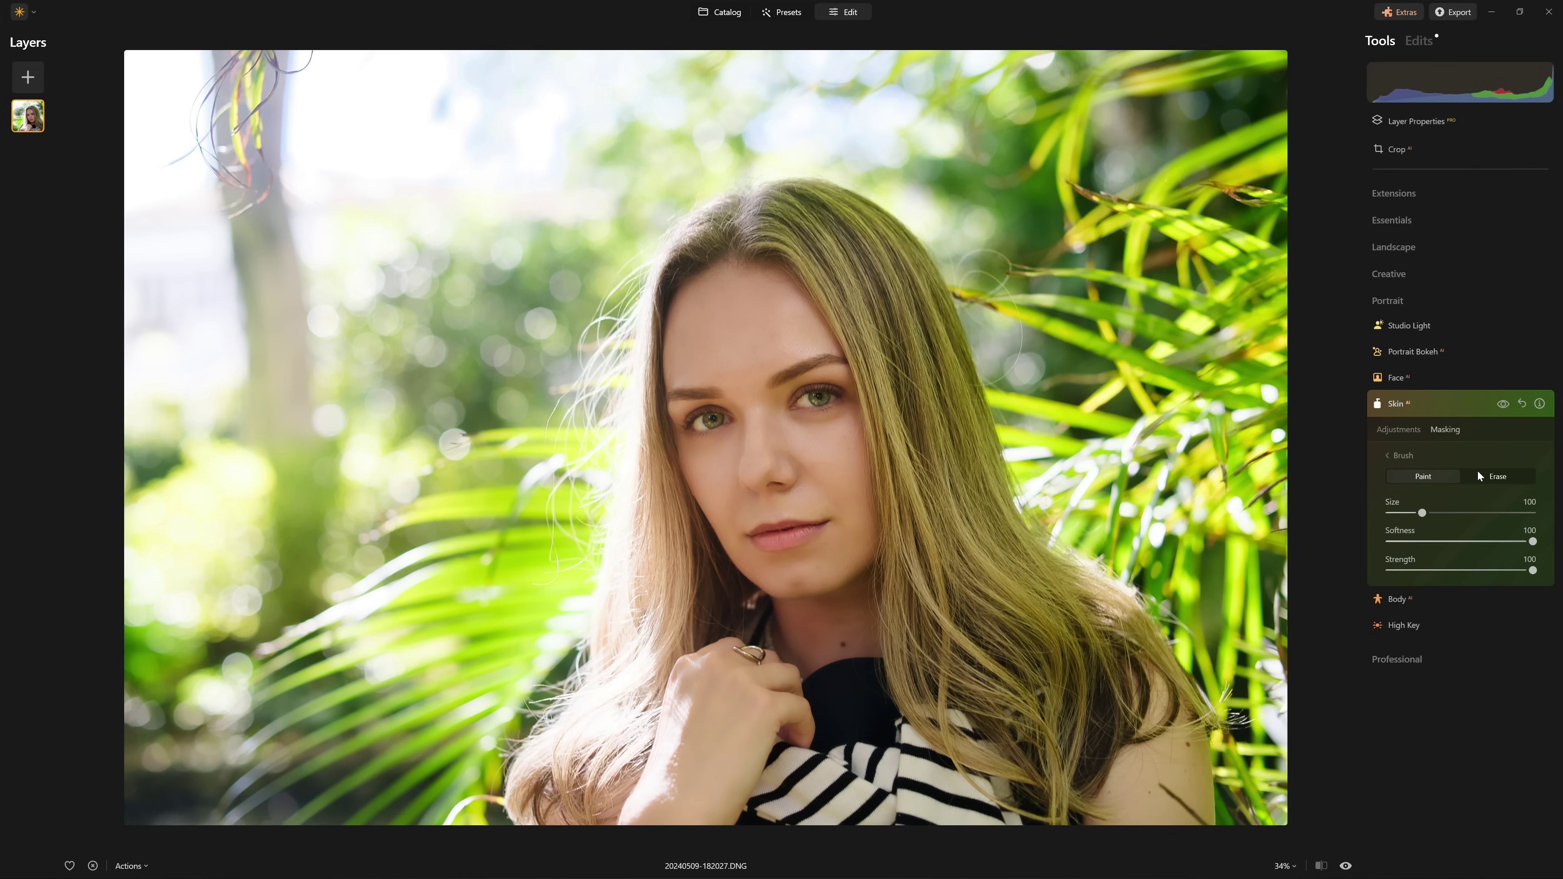
{"action": "left_click_drag", "start_coordinate": [1453, 572], "coordinate": [1440, 574]}
{"action": "mouse_move", "coordinate": [757, 318]}
{"action": "left_mouse_down"}
{"action": "mouse_move", "coordinate": [701, 286]}
{"action": "mouse_move", "coordinate": [676, 353]}
{"action": "mouse_move", "coordinate": [799, 338]}
{"action": "mouse_move", "coordinate": [794, 305]}
{"action": "left_mouse_up"}
{"action": "mouse_move", "coordinate": [803, 438]}
{"action": "left_mouse_down"}
{"action": "mouse_move", "coordinate": [848, 476]}
{"action": "mouse_move", "coordinate": [768, 441]}
{"action": "mouse_move", "coordinate": [766, 463]}
{"action": "mouse_move", "coordinate": [721, 457]}
{"action": "mouse_move", "coordinate": [720, 487]}
{"action": "mouse_move", "coordinate": [833, 490]}
{"action": "mouse_move", "coordinate": [867, 505]}
{"action": "mouse_move", "coordinate": [855, 544]}
{"action": "mouse_move", "coordinate": [796, 577]}
{"action": "mouse_move", "coordinate": [754, 572]}
{"action": "mouse_move", "coordinate": [834, 638]}
{"action": "mouse_move", "coordinate": [880, 602]}
{"action": "left_mouse_up"}
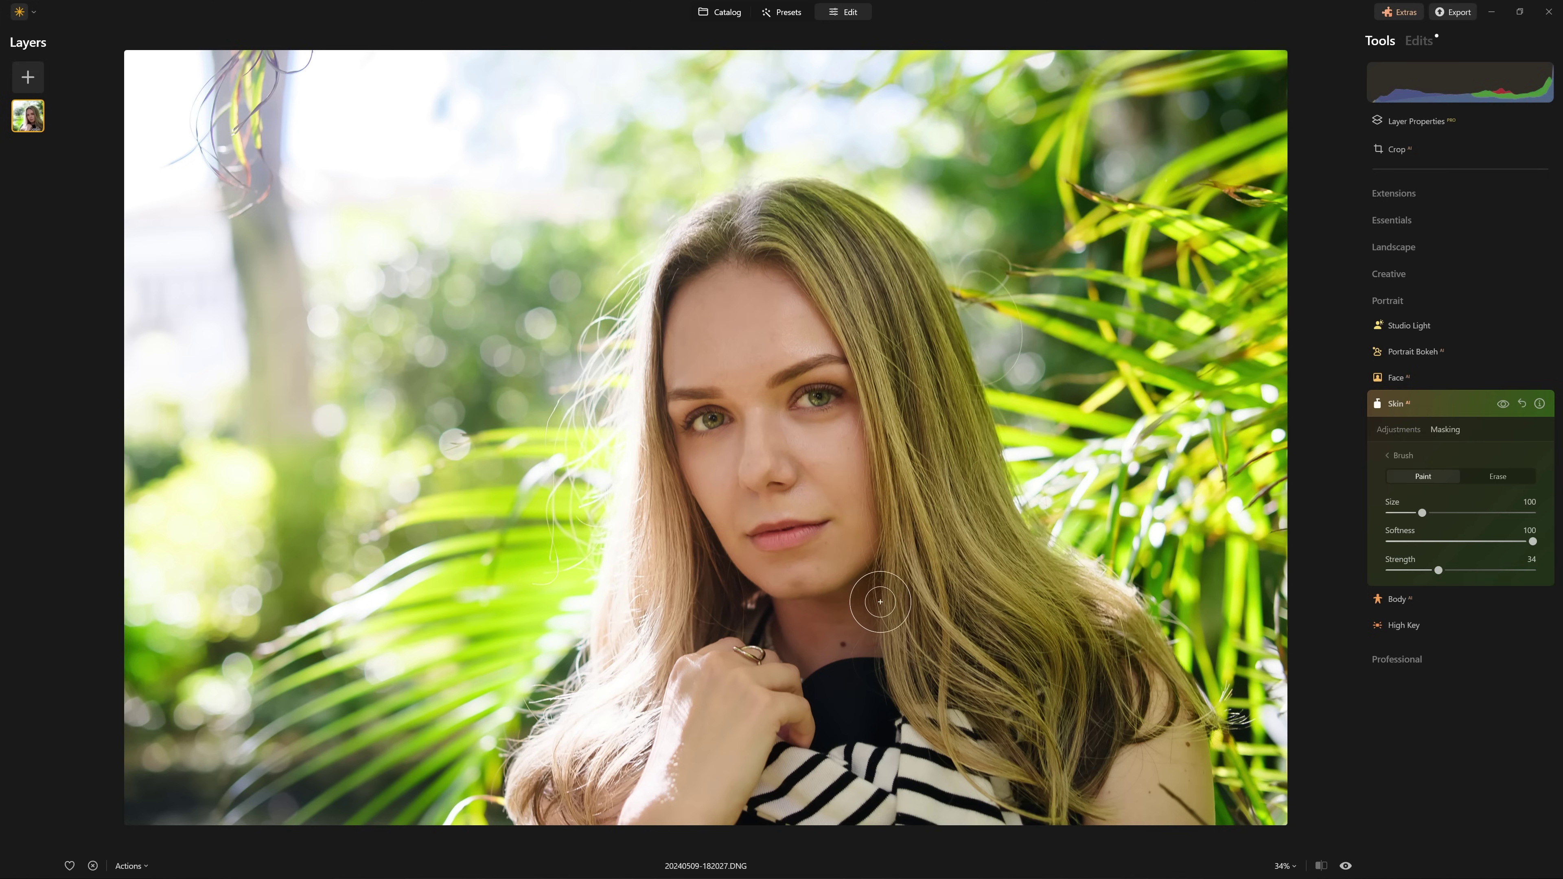
Compare the portrait with the masked Skin effect hidden and shown, and return to the Skin adjustments
{"action": "left_click", "coordinate": [1505, 410]}
{"action": "left_click", "coordinate": [1505, 410]}
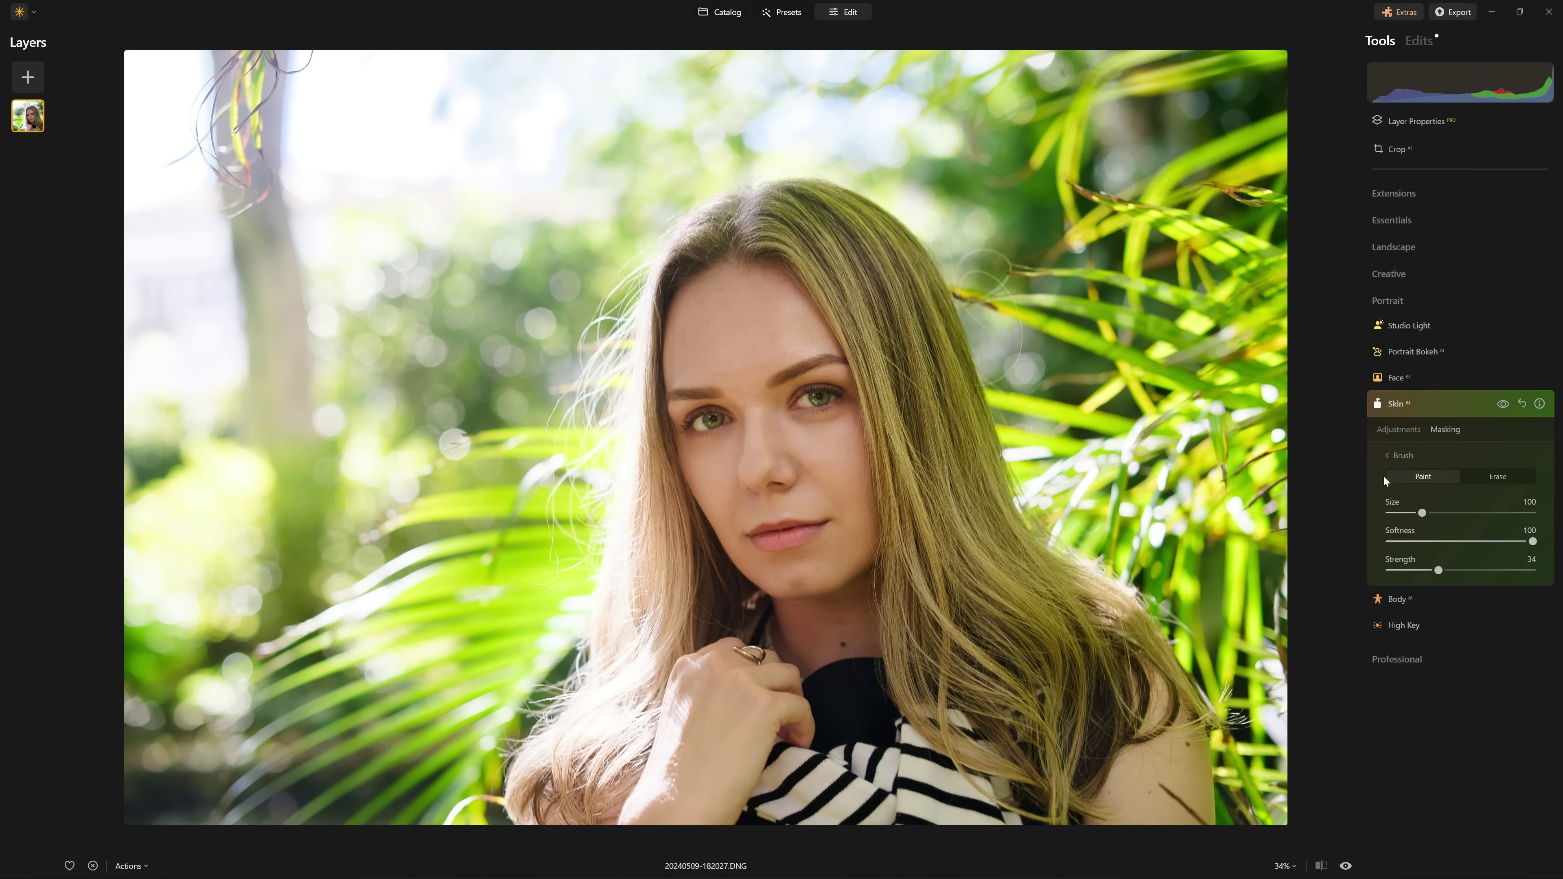
{"action": "left_click", "coordinate": [1393, 457]}
{"action": "left_click", "coordinate": [1404, 430]}
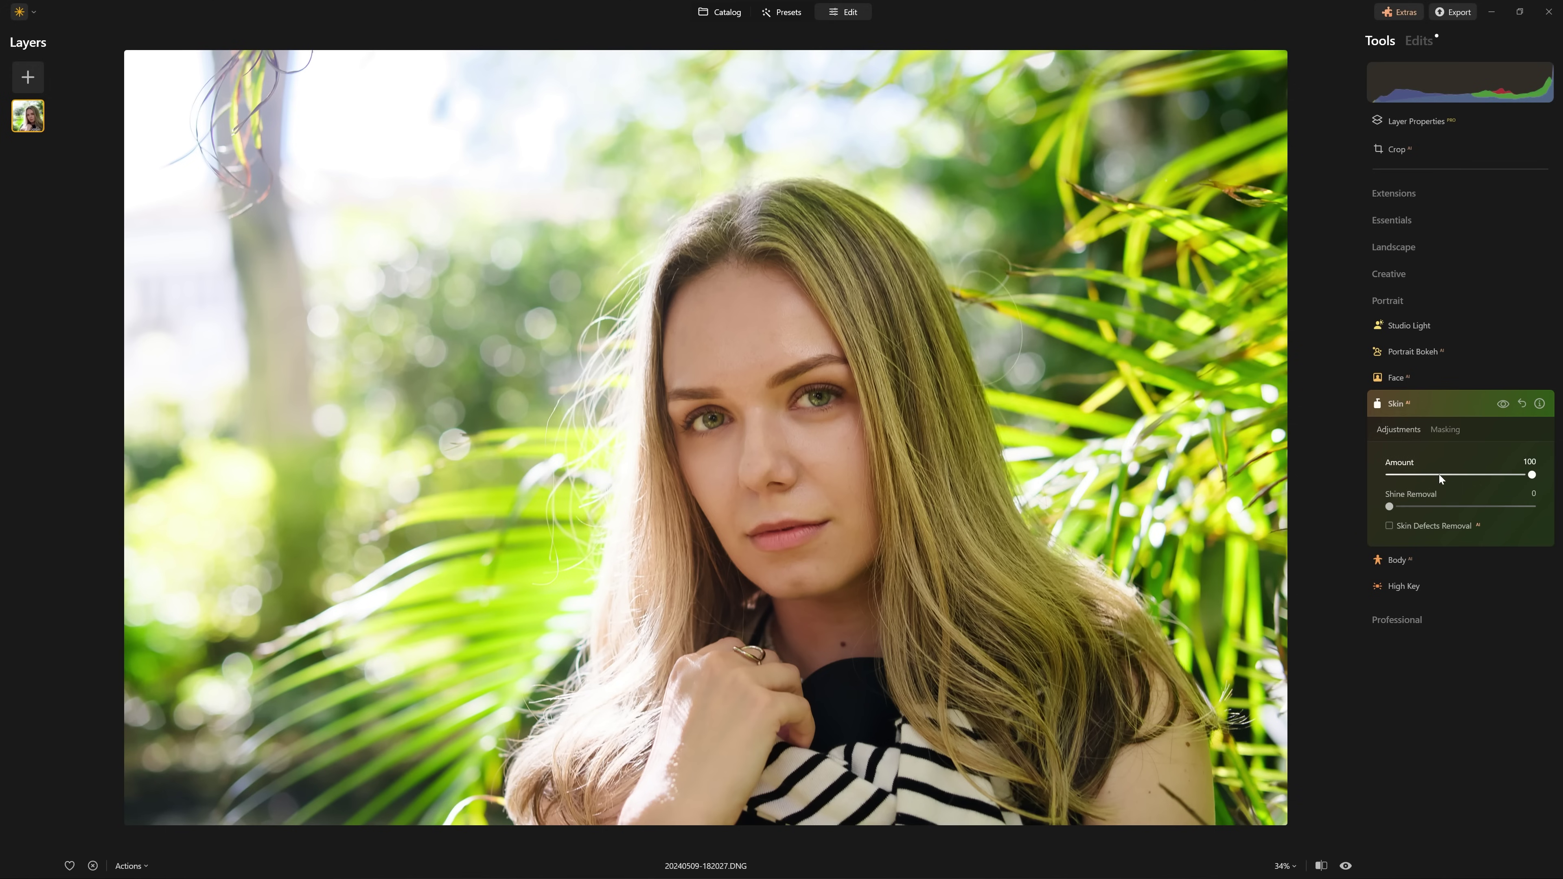
At 200% zoom, set the Skin mask brush Strength to 67 and paint over the shiny area of the forehead
{"action": "left_click", "coordinate": [1454, 429]}
{"action": "left_click", "coordinate": [1405, 455]}
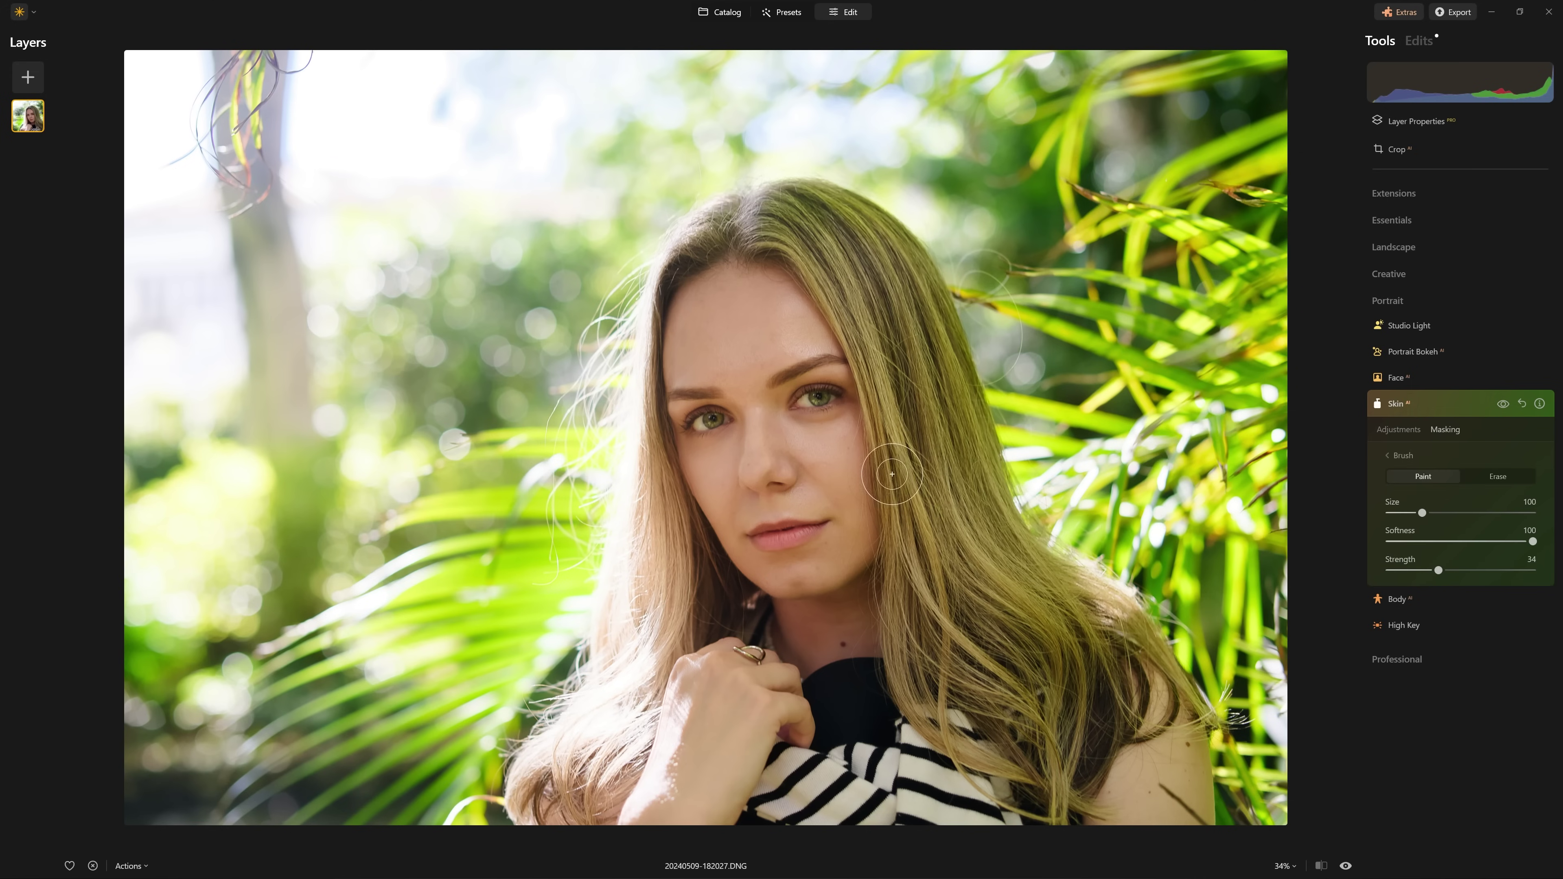
{"action": "left_click", "coordinate": [1286, 866]}
{"action": "left_click", "coordinate": [1305, 780]}
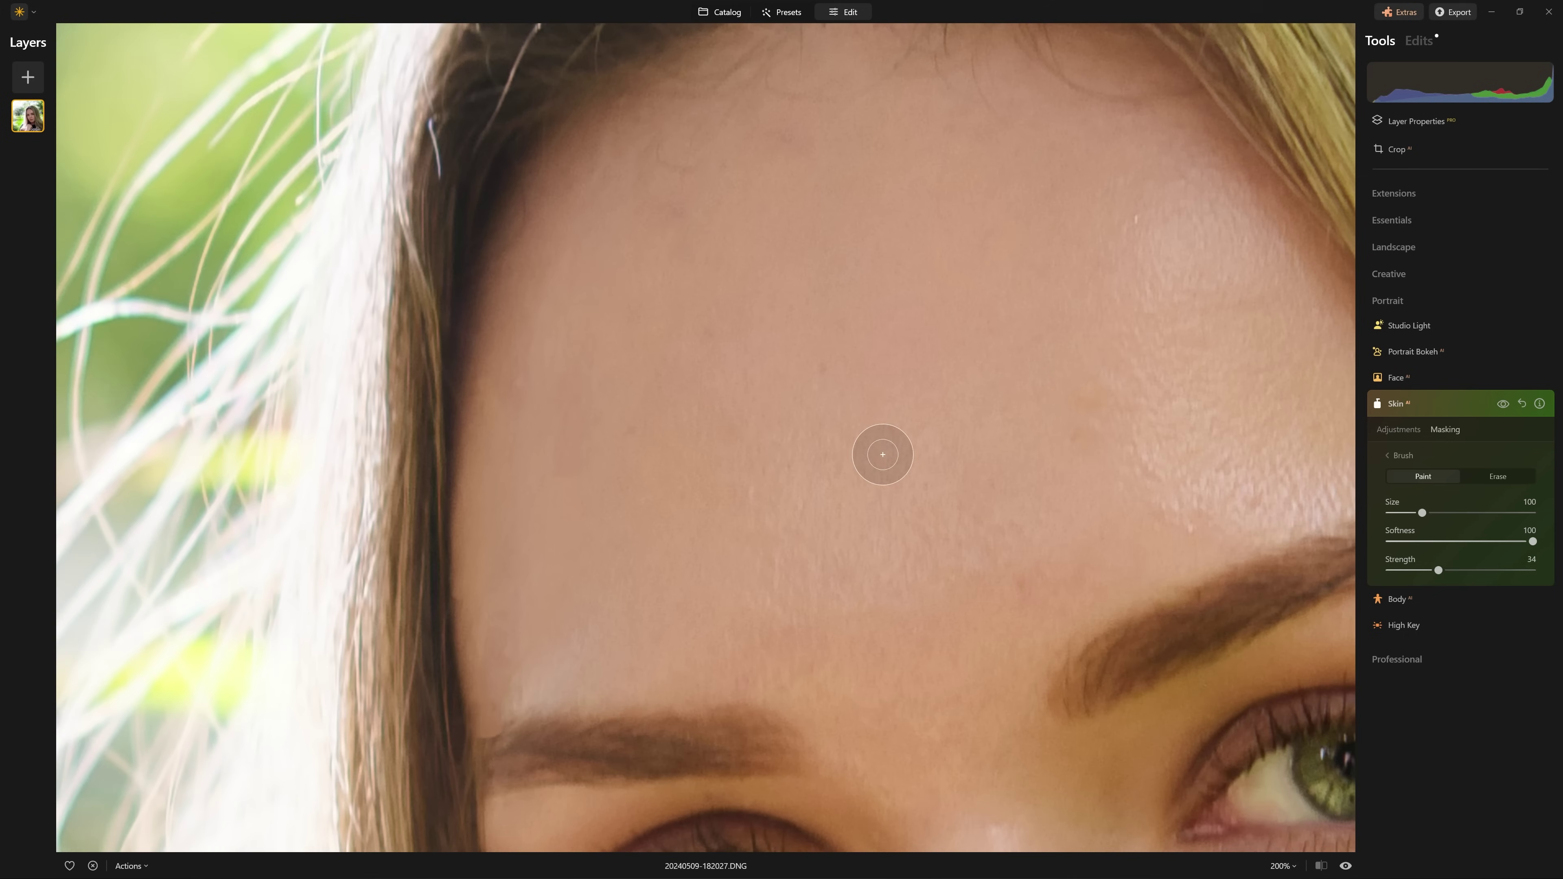
{"action": "left_click", "coordinate": [1486, 571]}
{"action": "mouse_move", "coordinate": [1141, 331]}
{"action": "left_mouse_down"}
{"action": "mouse_move", "coordinate": [1108, 364]}
{"action": "mouse_move", "coordinate": [1091, 413]}
{"action": "mouse_move", "coordinate": [1132, 403]}
{"action": "mouse_move", "coordinate": [1116, 447]}
{"action": "left_mouse_up"}
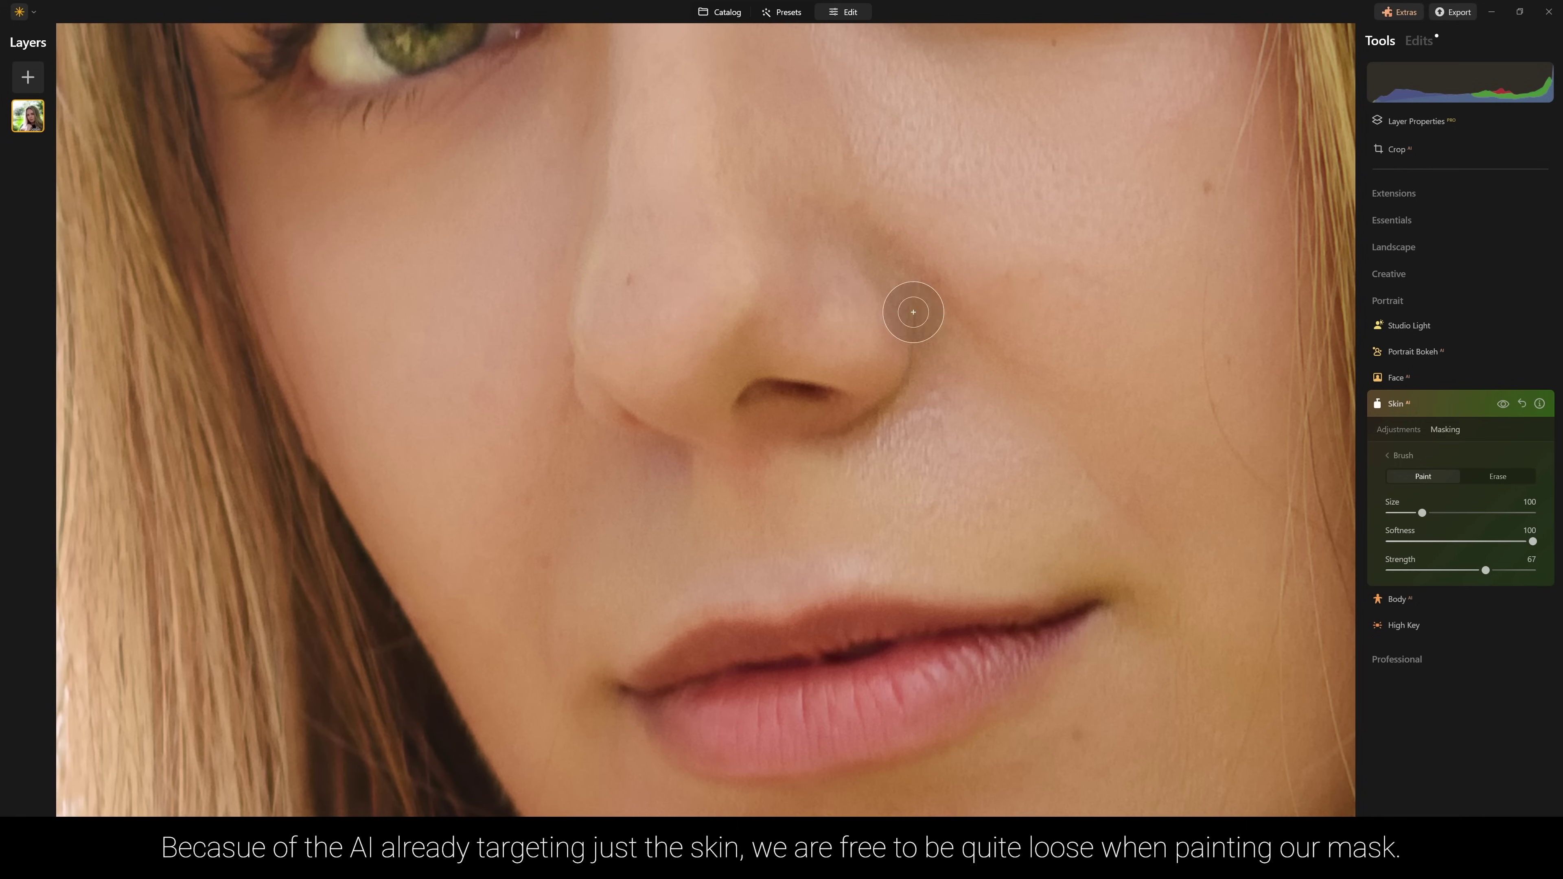
Paint the Skin mask beside the nose, above the upper lip and beside the mouth, and close the Skin tool
{"action": "mouse_move", "coordinate": [943, 387]}
{"action": "left_mouse_down"}
{"action": "mouse_move", "coordinate": [843, 478]}
{"action": "mouse_move", "coordinate": [912, 447]}
{"action": "mouse_move", "coordinate": [949, 498]}
{"action": "mouse_move", "coordinate": [975, 434]}
{"action": "left_mouse_up"}
{"action": "mouse_move", "coordinate": [1054, 496]}
{"action": "left_mouse_down"}
{"action": "mouse_move", "coordinate": [1019, 463]}
{"action": "mouse_move", "coordinate": [931, 422]}
{"action": "mouse_move", "coordinate": [803, 466]}
{"action": "mouse_move", "coordinate": [949, 516]}
{"action": "mouse_move", "coordinate": [917, 535]}
{"action": "left_mouse_up"}
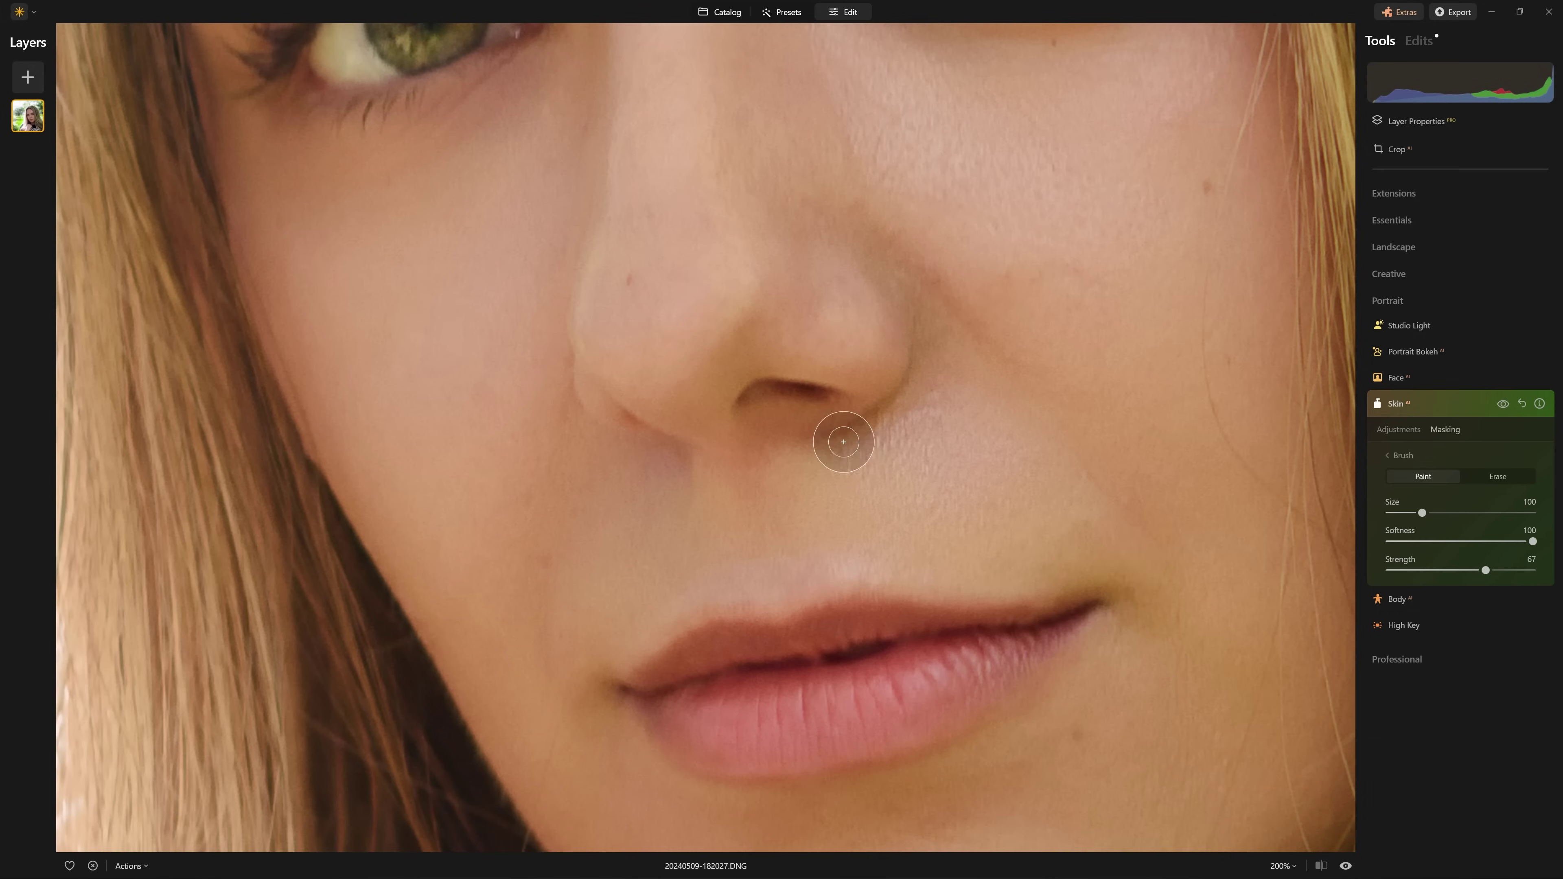
{"action": "mouse_move", "coordinate": [1085, 708]}
{"action": "left_mouse_down"}
{"action": "mouse_move", "coordinate": [1162, 691]}
{"action": "mouse_move", "coordinate": [1193, 726]}
{"action": "left_mouse_up"}
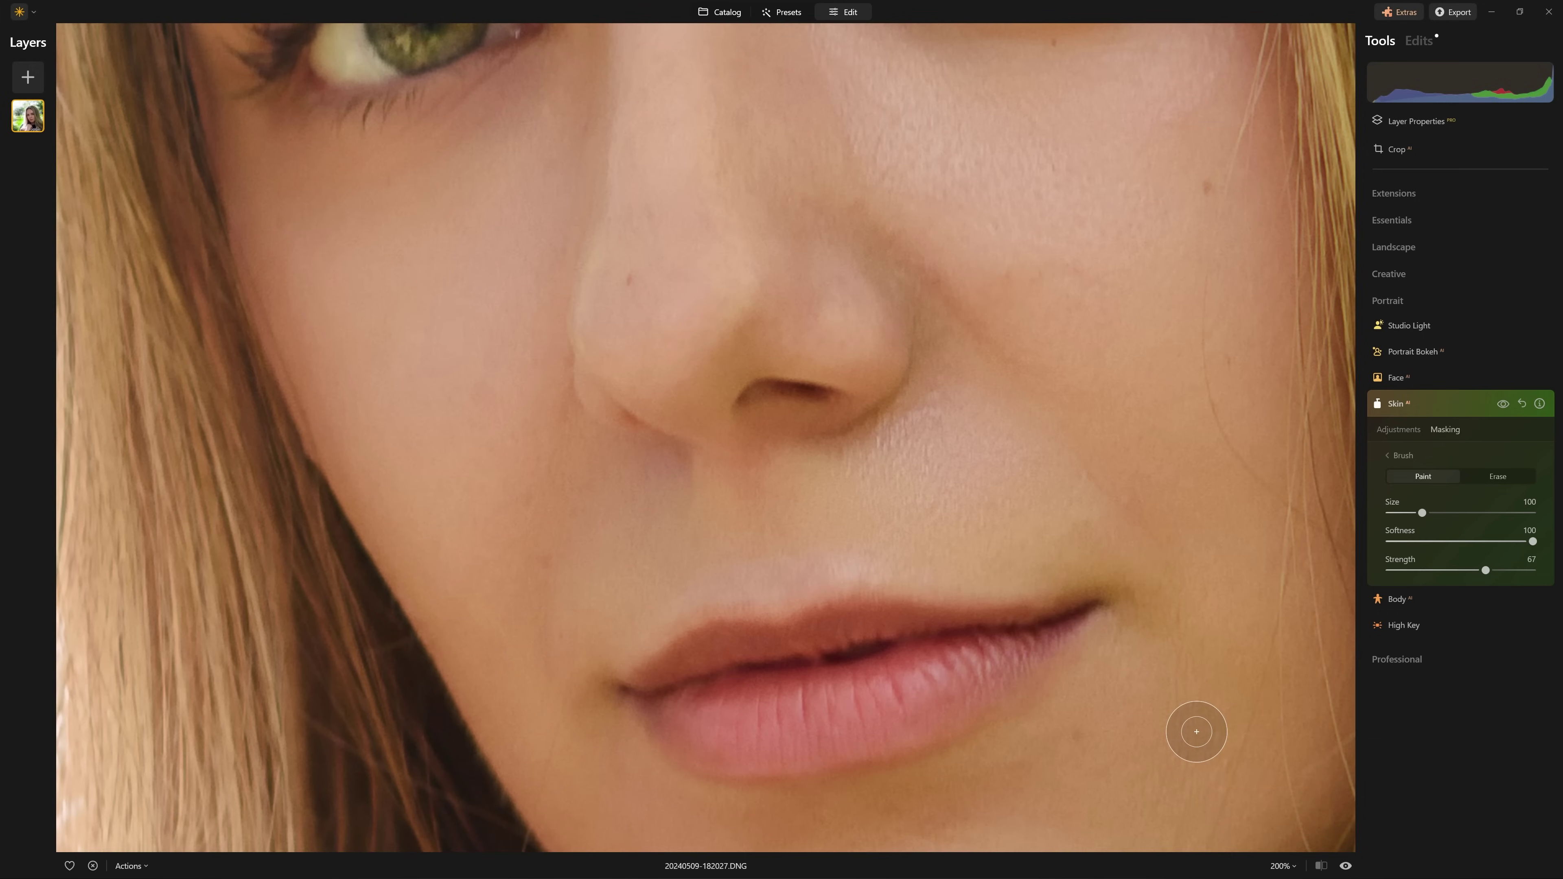
{"action": "left_click", "coordinate": [1464, 404]}
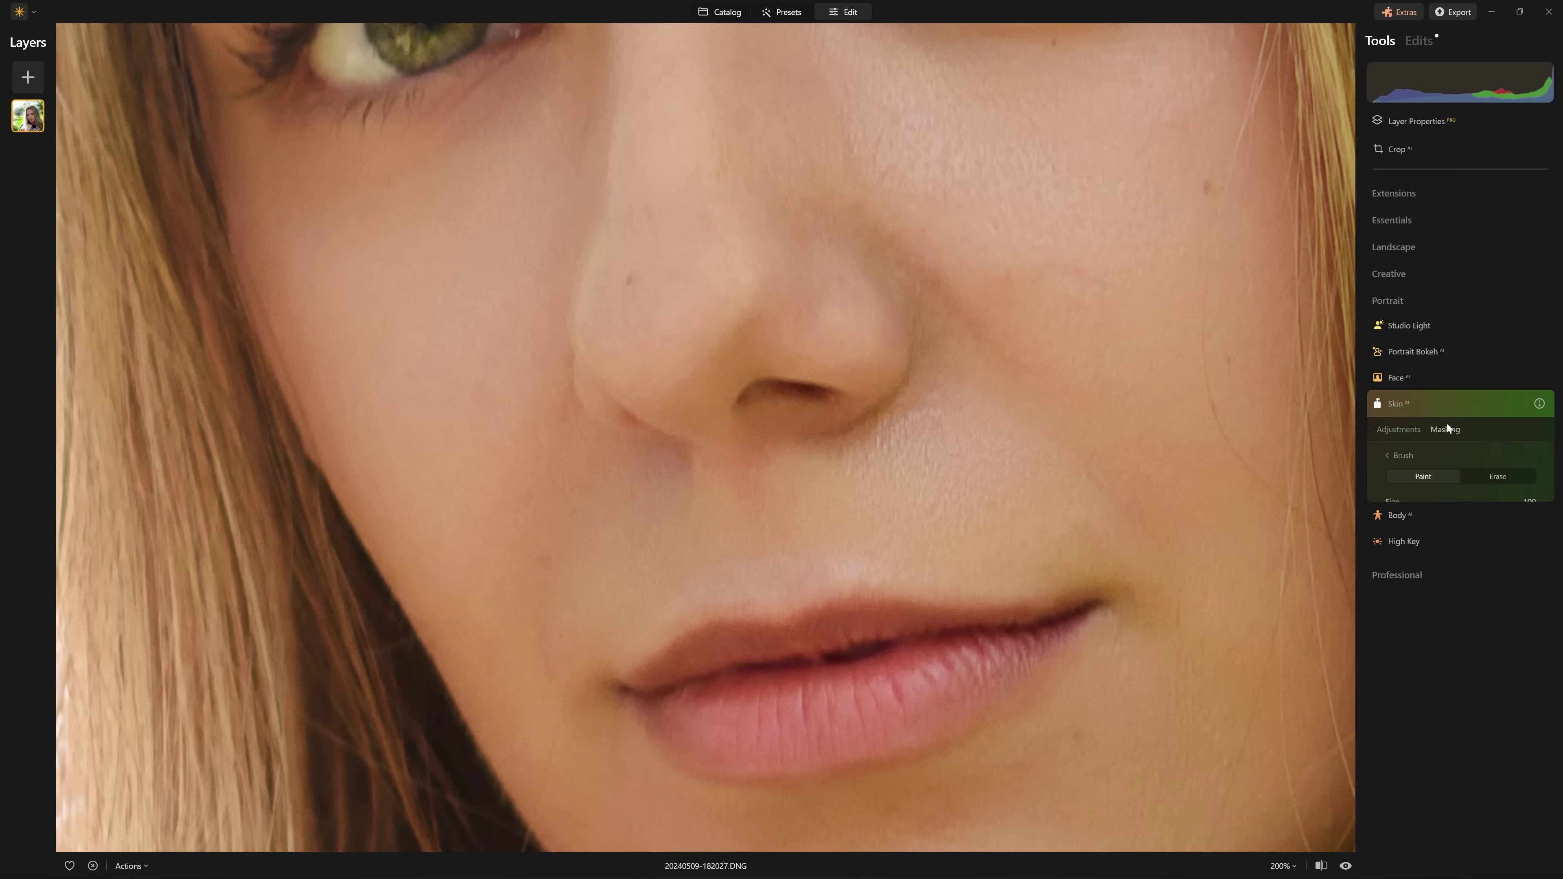
Look over the Body tool's Shape and Abdomen settings at 50% zoom and close the tool
{"action": "left_click", "coordinate": [1282, 866]}
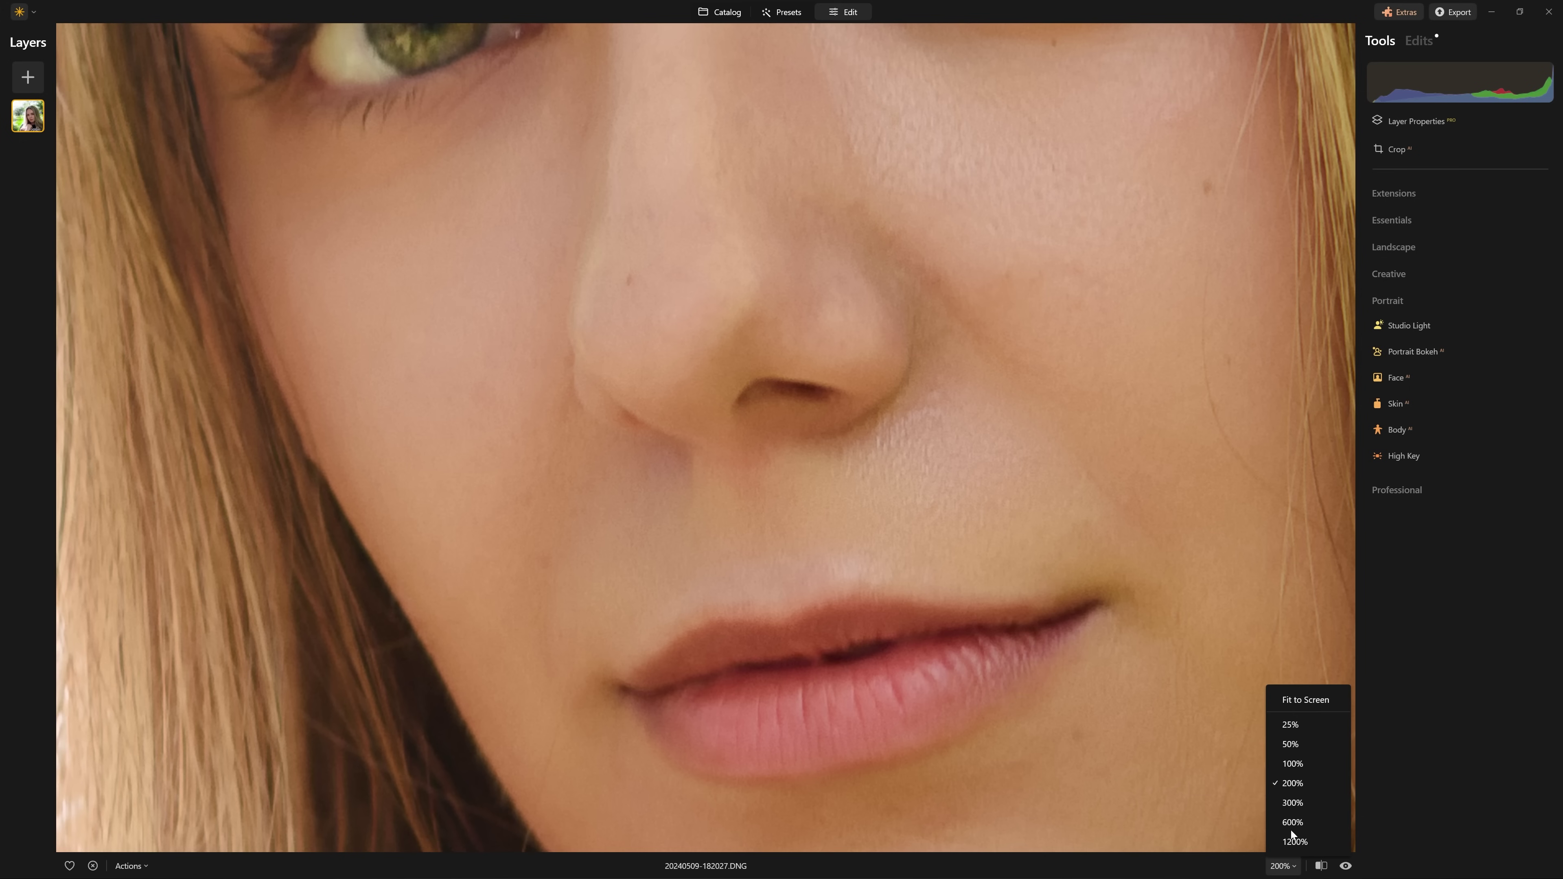
{"action": "left_click", "coordinate": [1292, 744]}
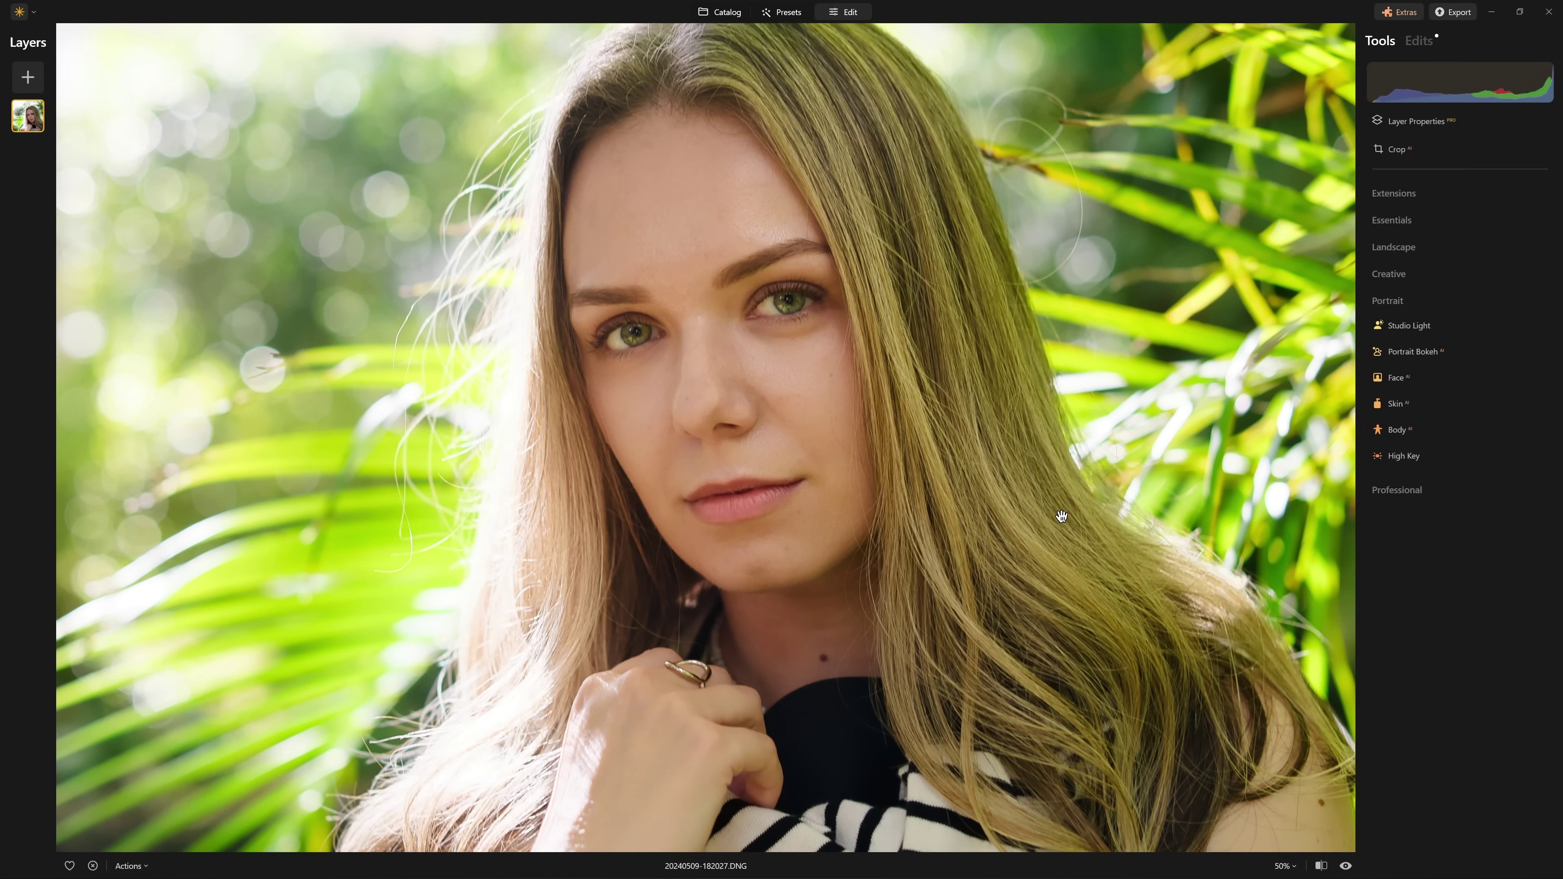
{"action": "left_click", "coordinate": [1420, 428]}
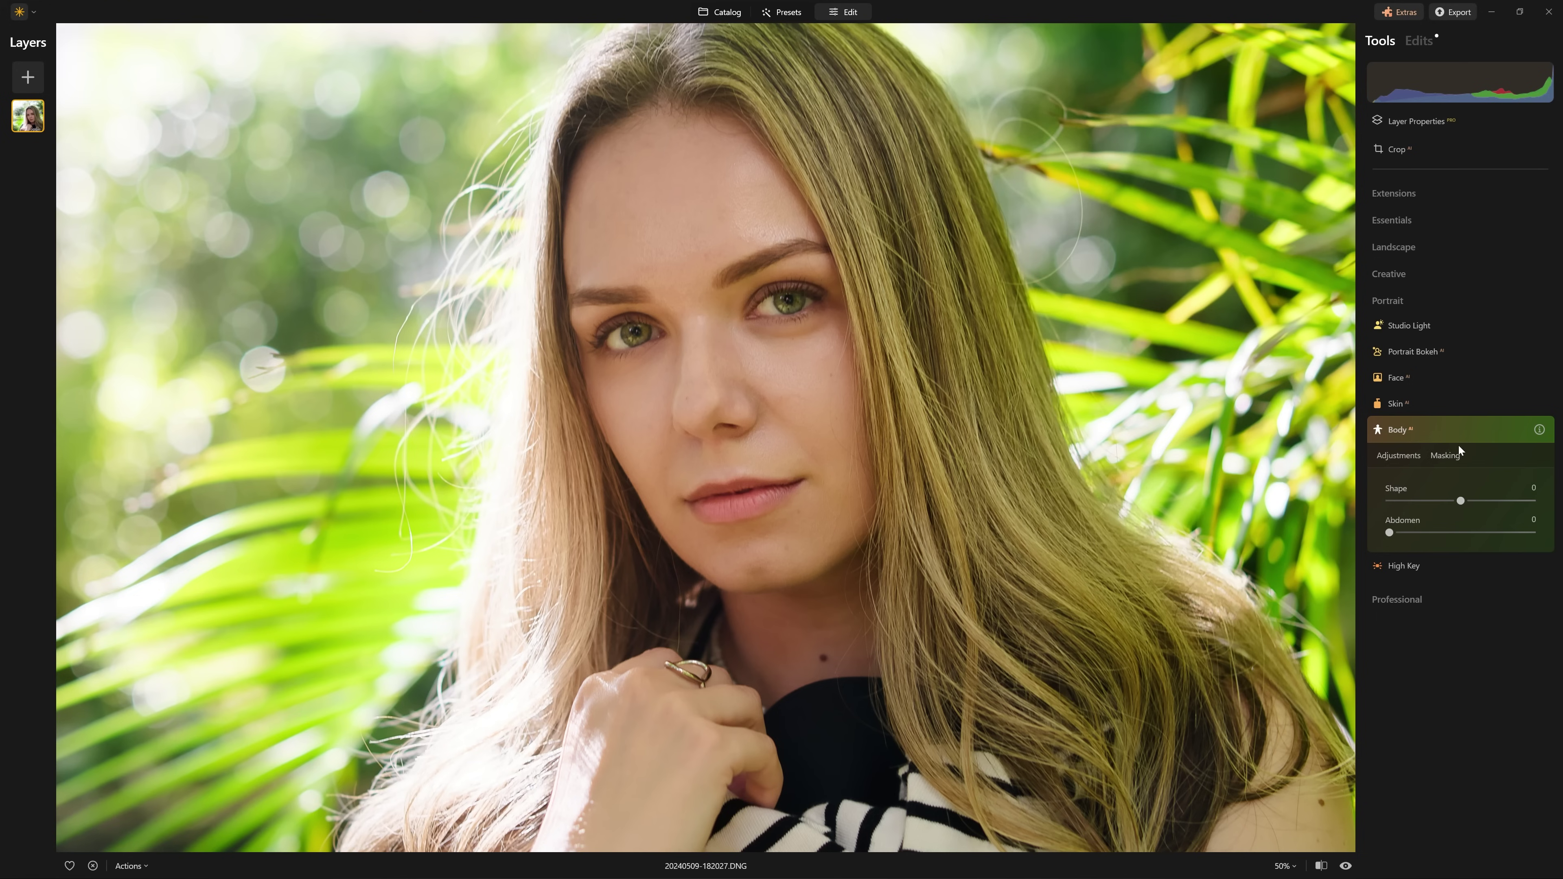
{"action": "left_click", "coordinate": [1446, 433]}
Try High Key Amounts of 100 and 38, set the Amount to 21, and close the tool
{"action": "left_click", "coordinate": [1437, 455]}
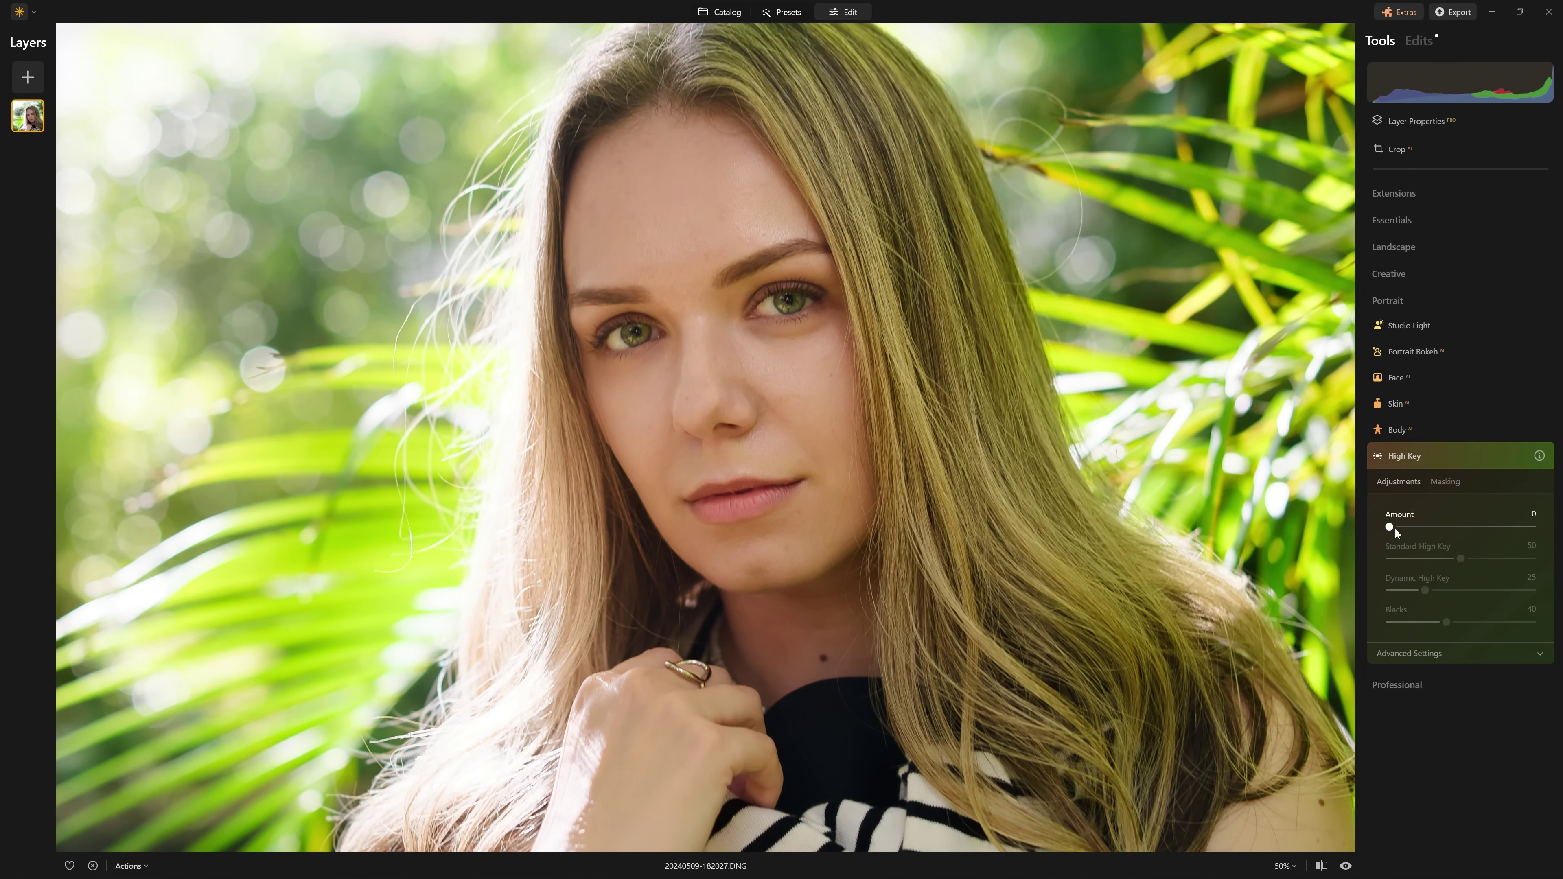
{"action": "left_click_drag", "start_coordinate": [1392, 528], "coordinate": [1542, 536]}
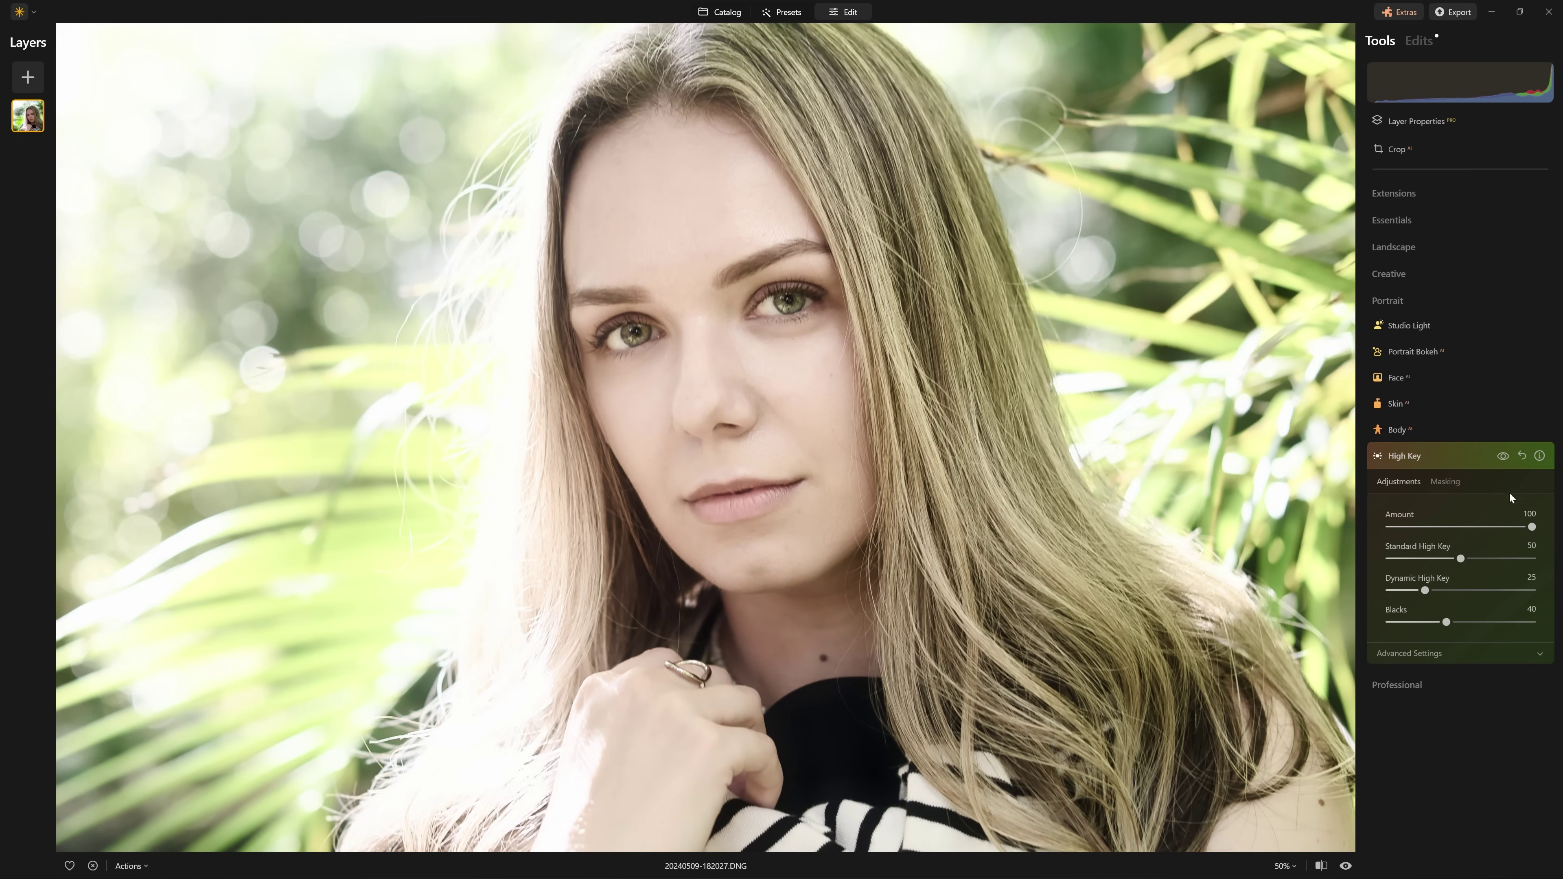
{"action": "left_click_drag", "start_coordinate": [1535, 528], "coordinate": [1450, 545]}
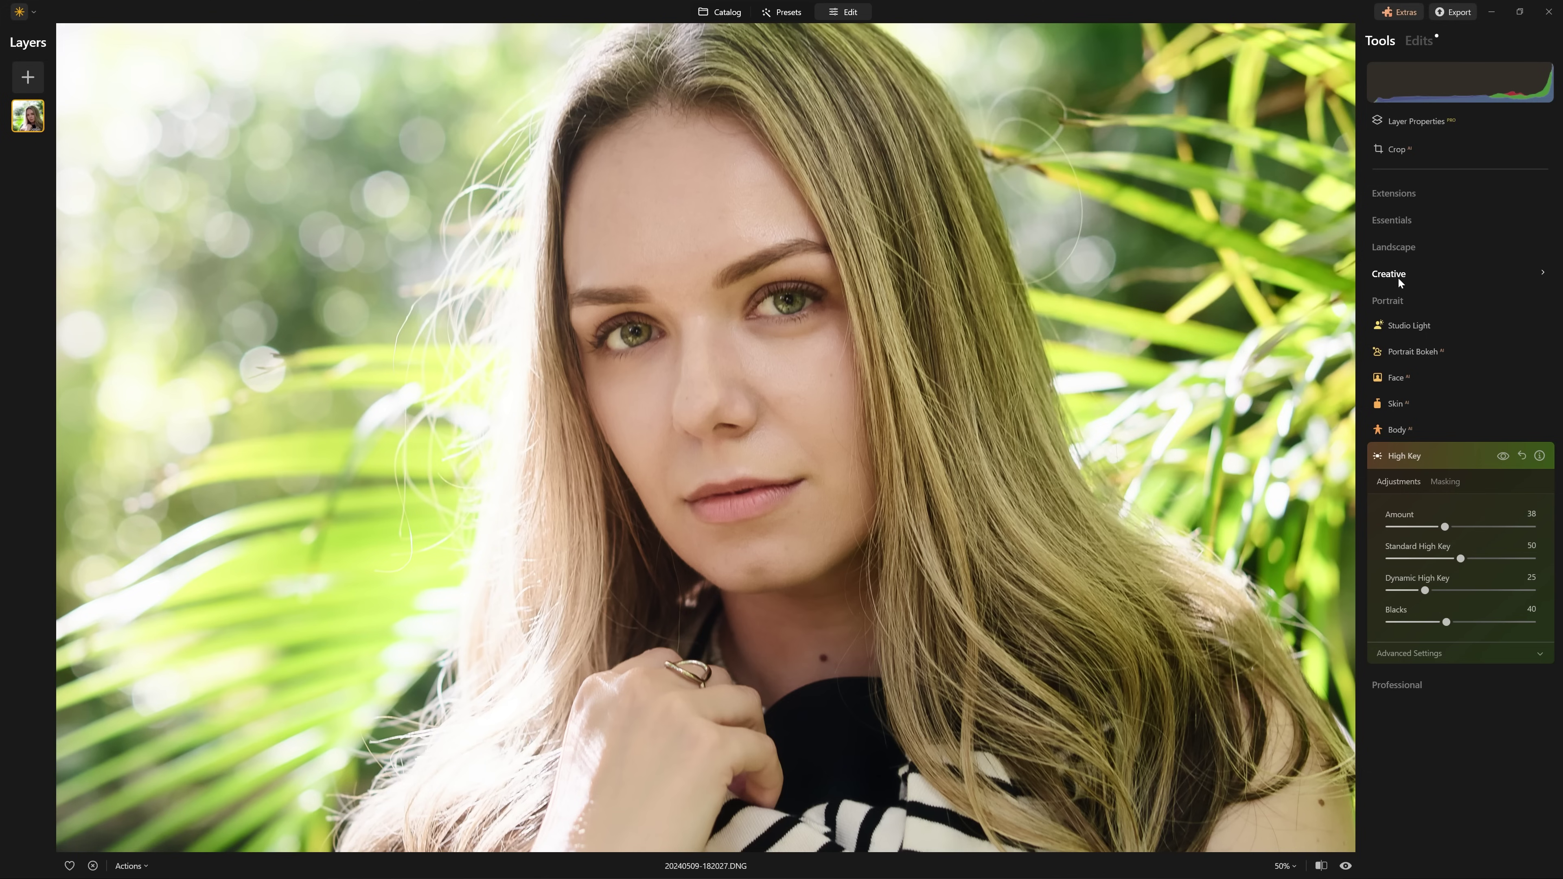
{"action": "left_click_drag", "start_coordinate": [1444, 527], "coordinate": [1420, 527]}
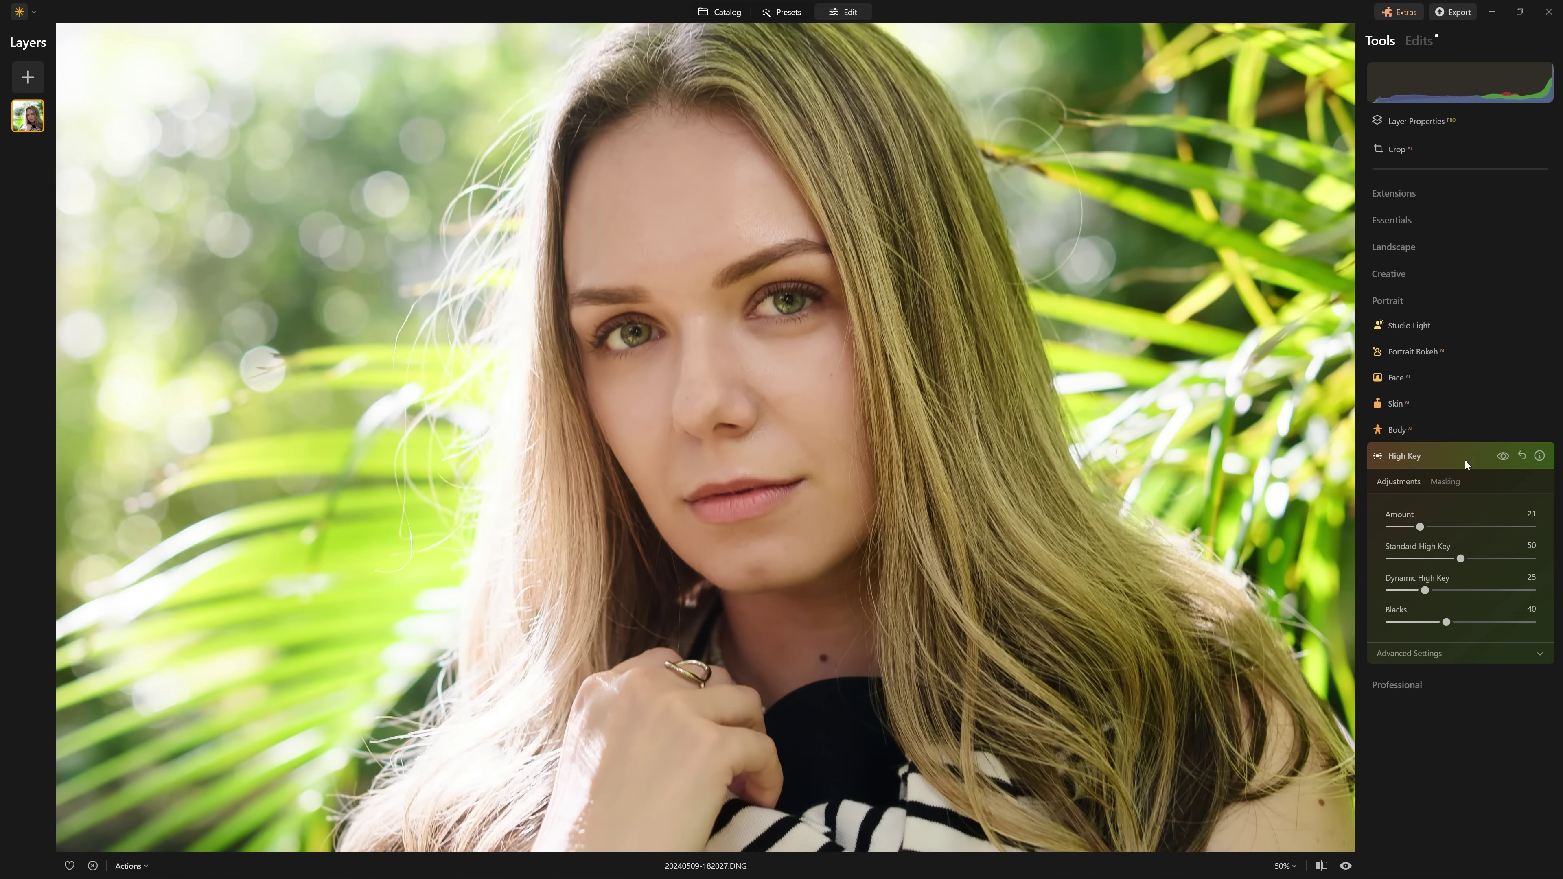
{"action": "left_click_drag", "start_coordinate": [1437, 515], "coordinate": [1423, 495]}
{"action": "left_click", "coordinate": [1454, 457]}
Compare the retouched portrait with the original image, and close the Portrait tool group
{"action": "key", "text": "backslash"}
{"action": "key", "text": "backslash"}
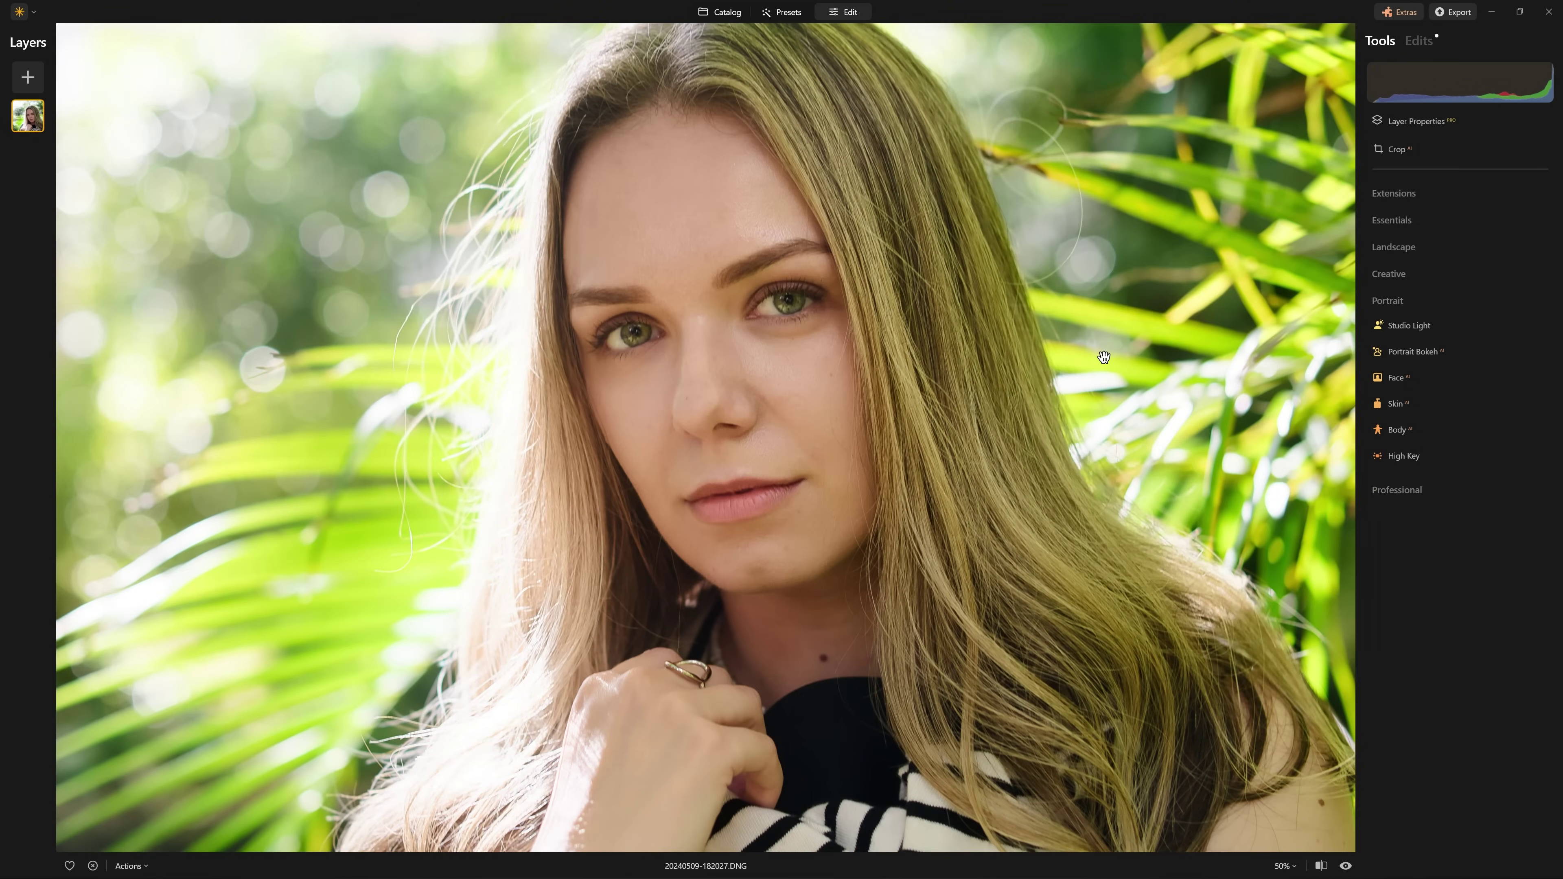
{"action": "key", "text": "backslash"}
{"action": "key", "text": "backslash"}
{"action": "left_click", "coordinate": [1416, 301]}
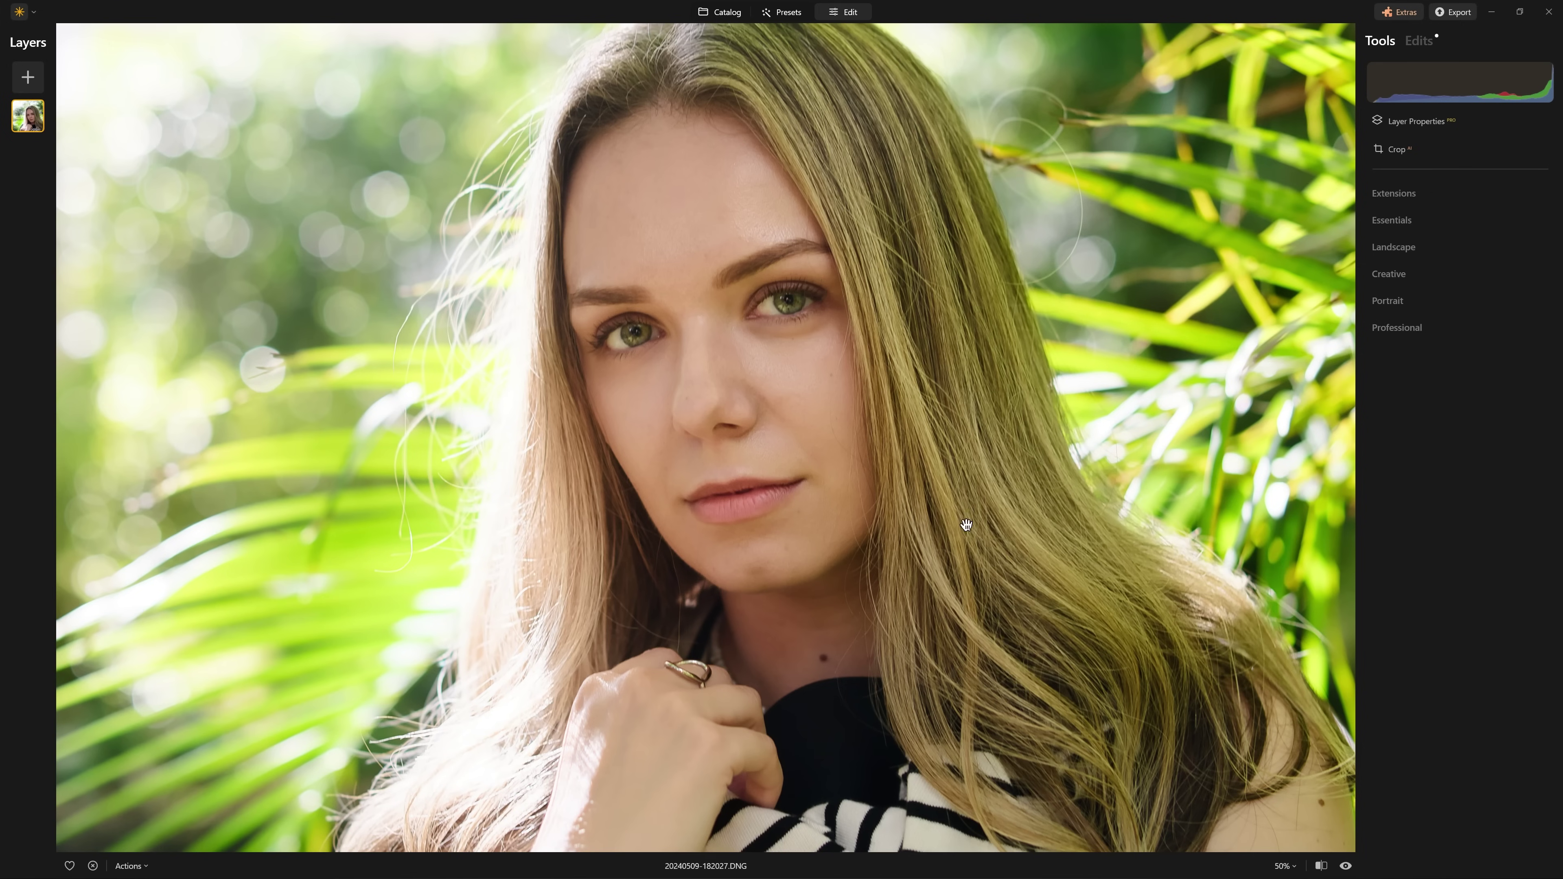
{"action": "key", "text": "backslash"}
In the Color tool's HSL Hue settings, set Yellow to -89 and Green to -49
{"action": "left_click", "coordinate": [1407, 218]}
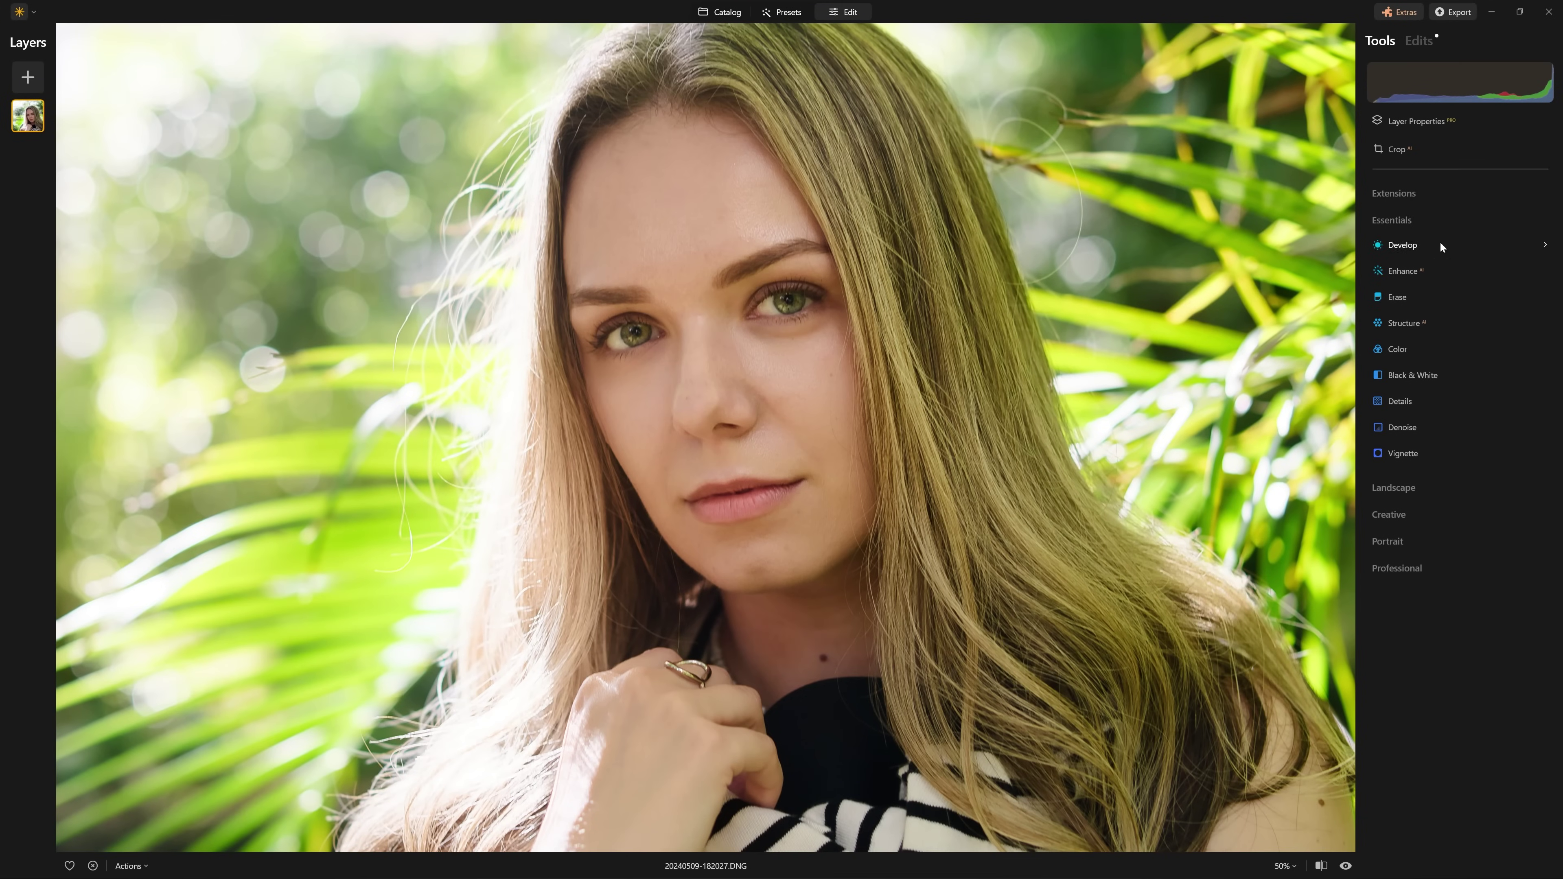
{"action": "left_click", "coordinate": [1405, 350]}
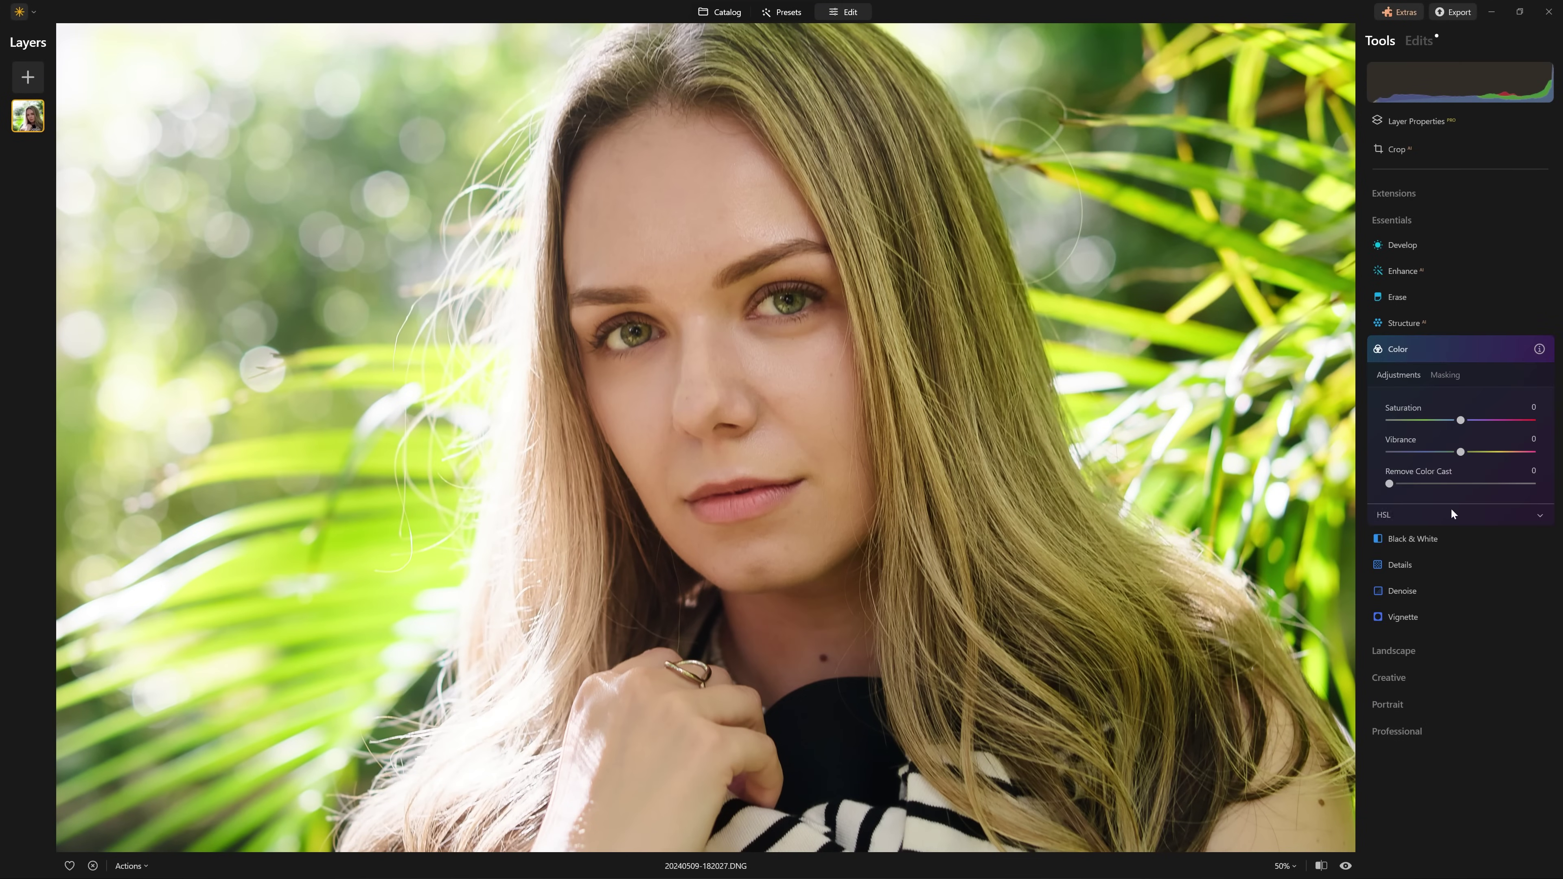
{"action": "left_click", "coordinate": [1378, 516]}
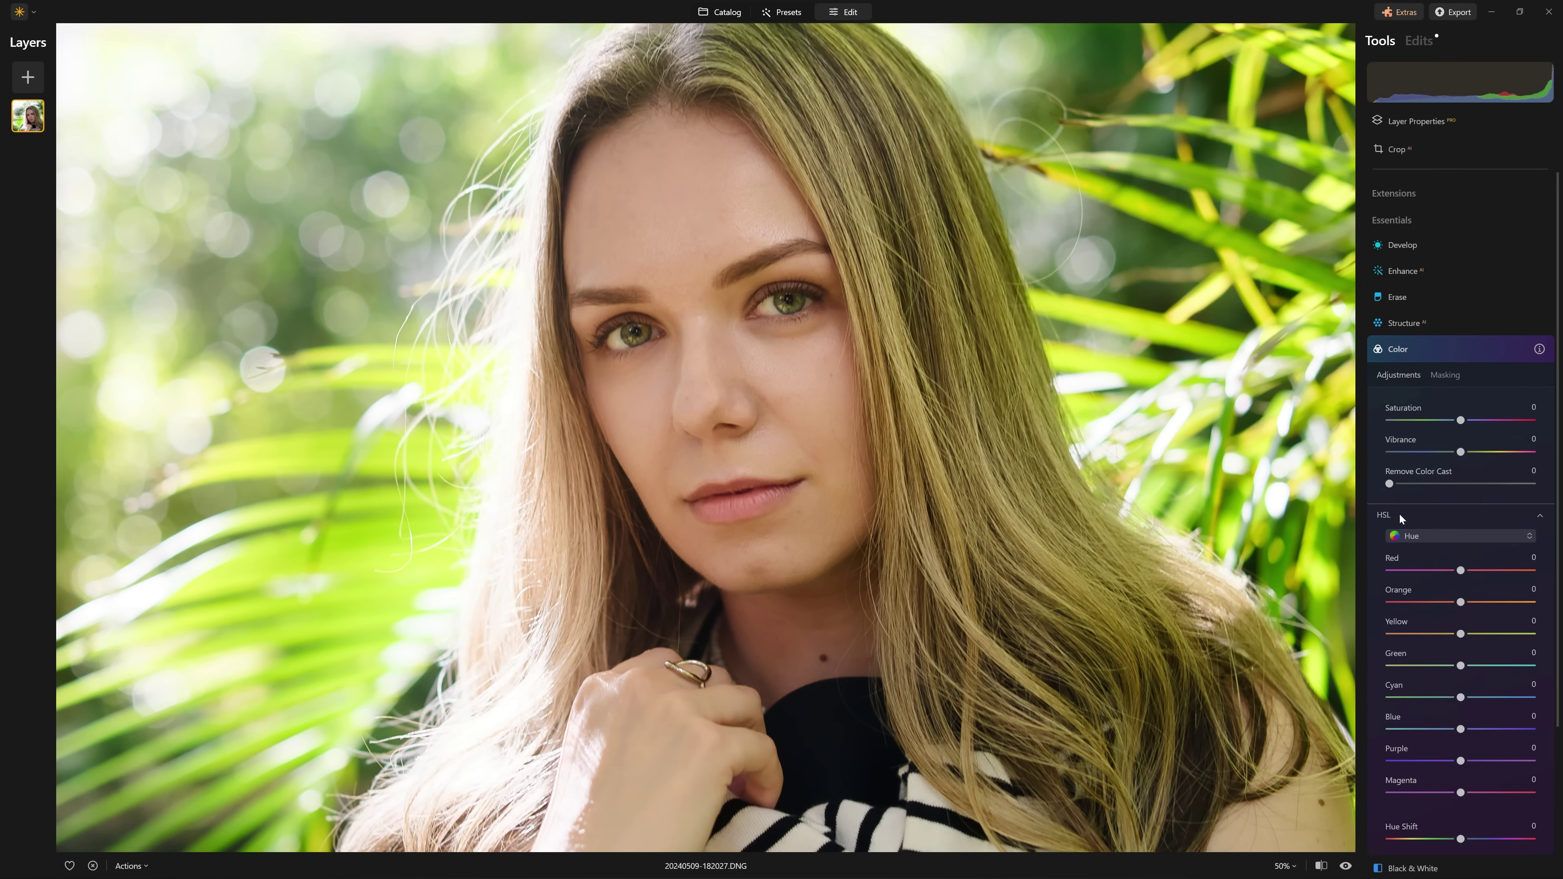
{"action": "left_click", "coordinate": [1419, 533]}
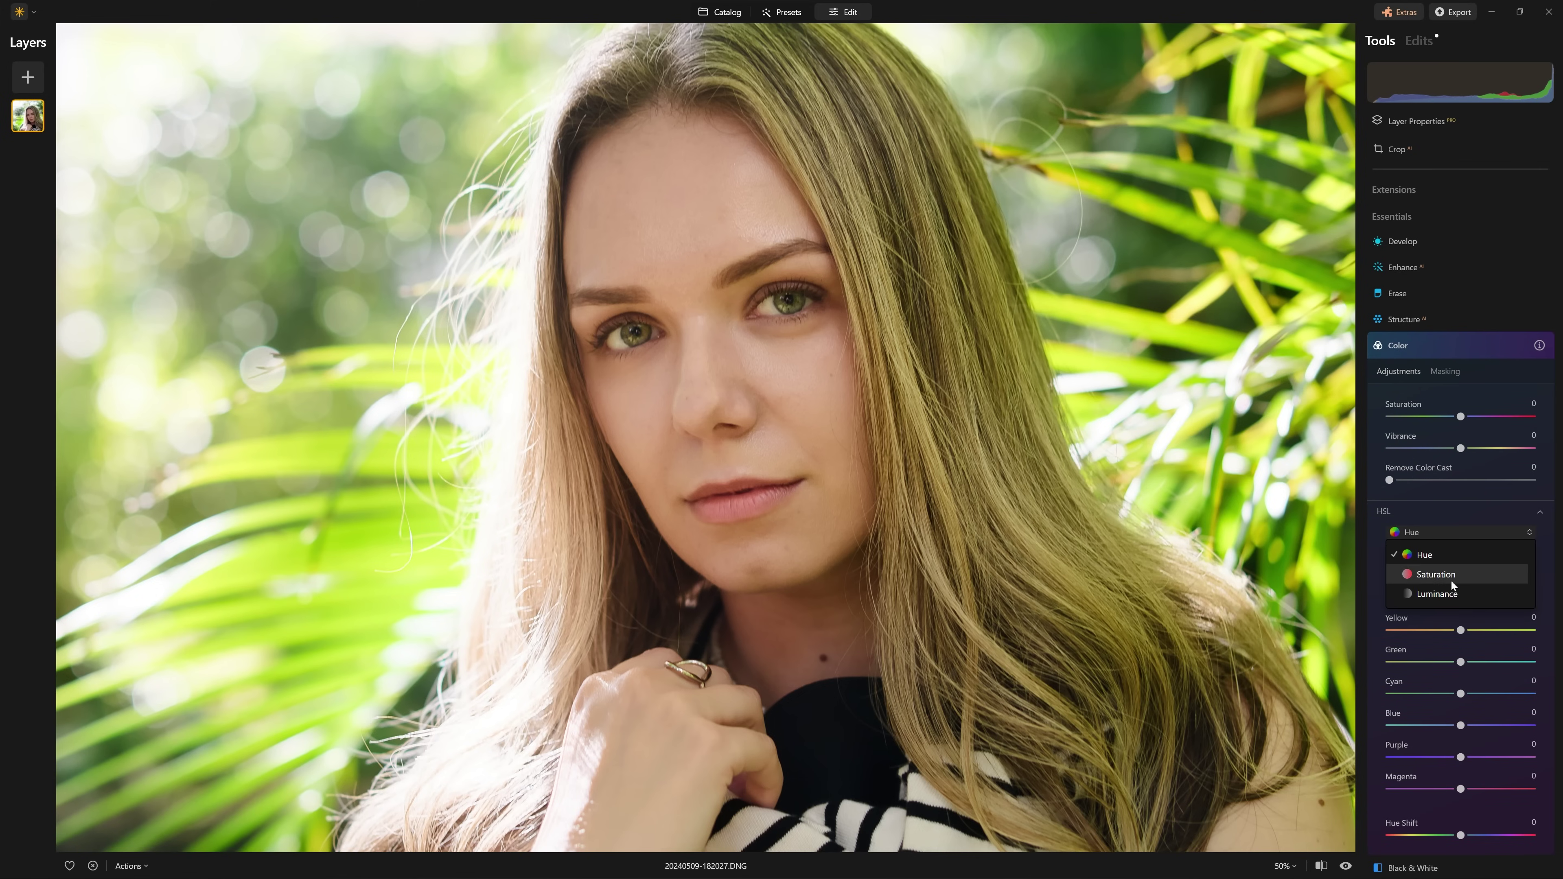
{"action": "left_click", "coordinate": [1421, 554]}
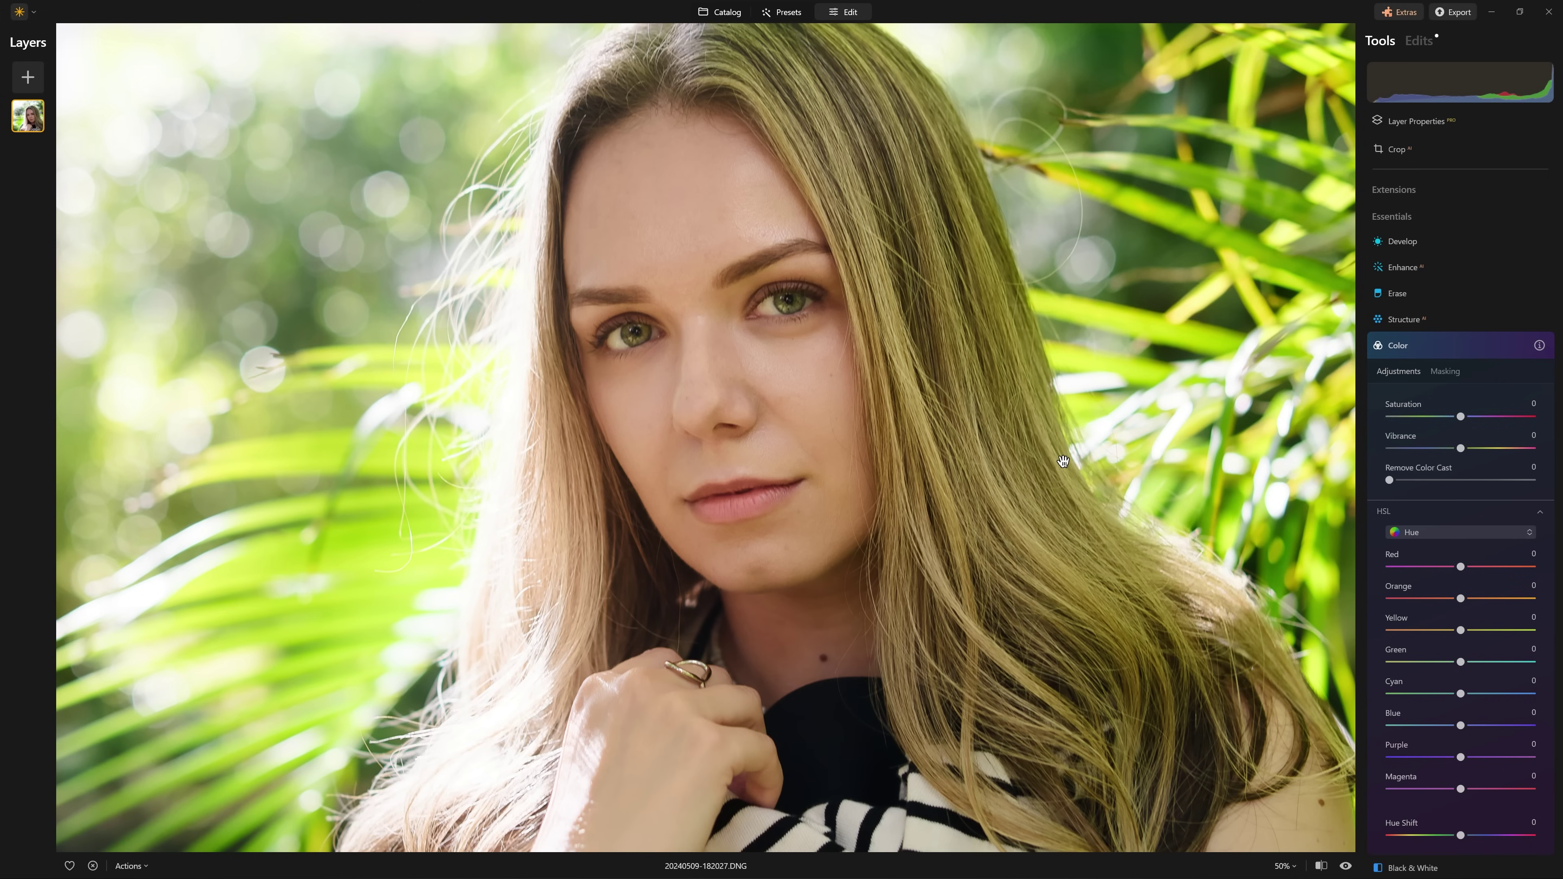
{"action": "left_click_drag", "start_coordinate": [1465, 635], "coordinate": [1390, 638]}
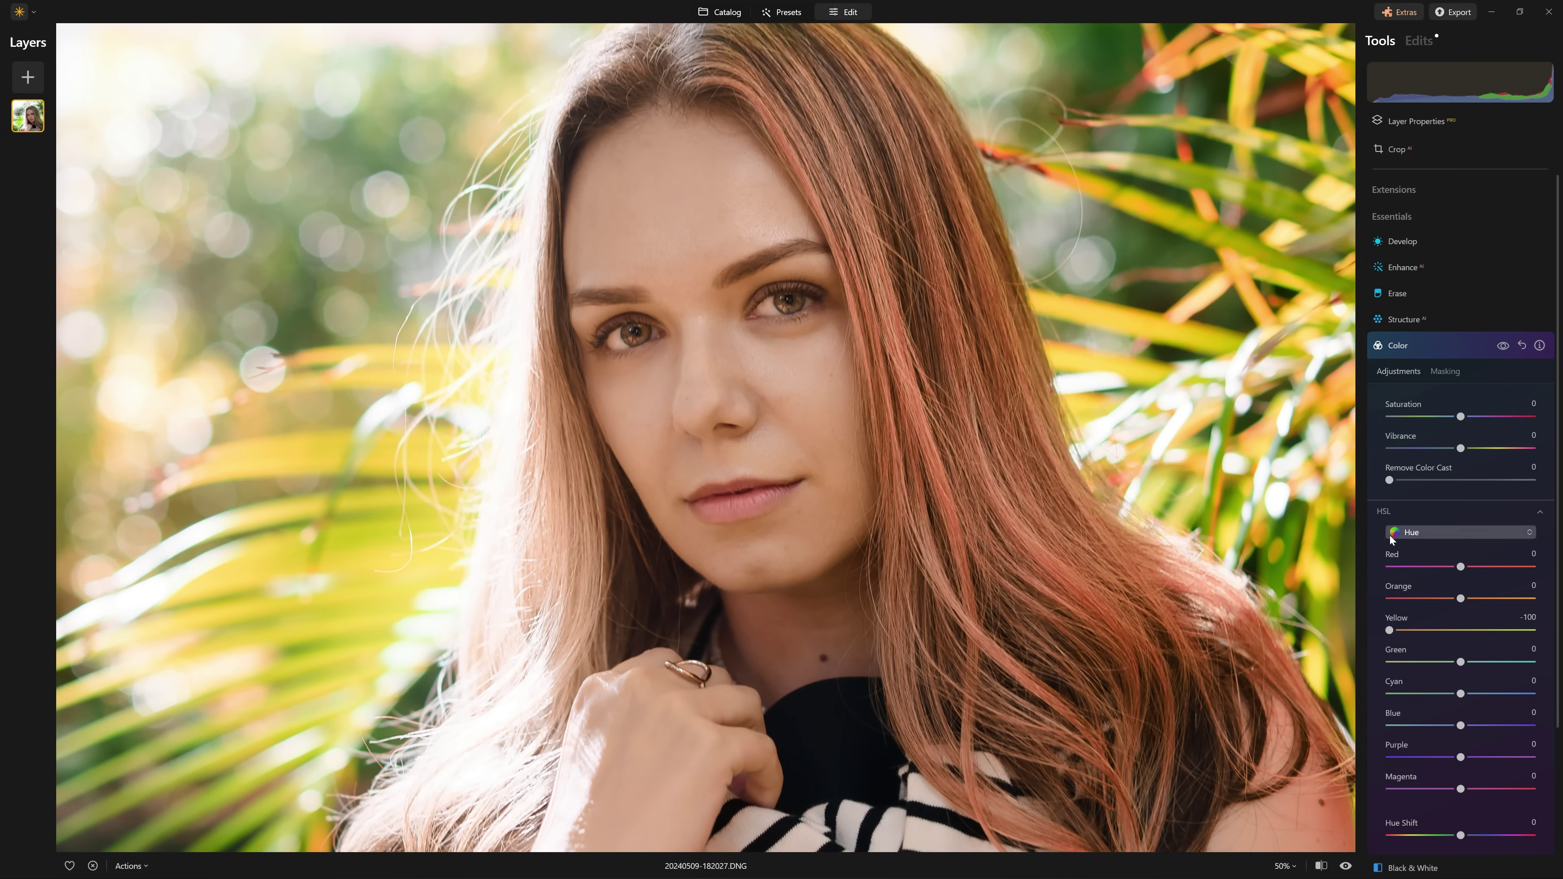
{"action": "left_click_drag", "start_coordinate": [1461, 664], "coordinate": [1428, 666]}
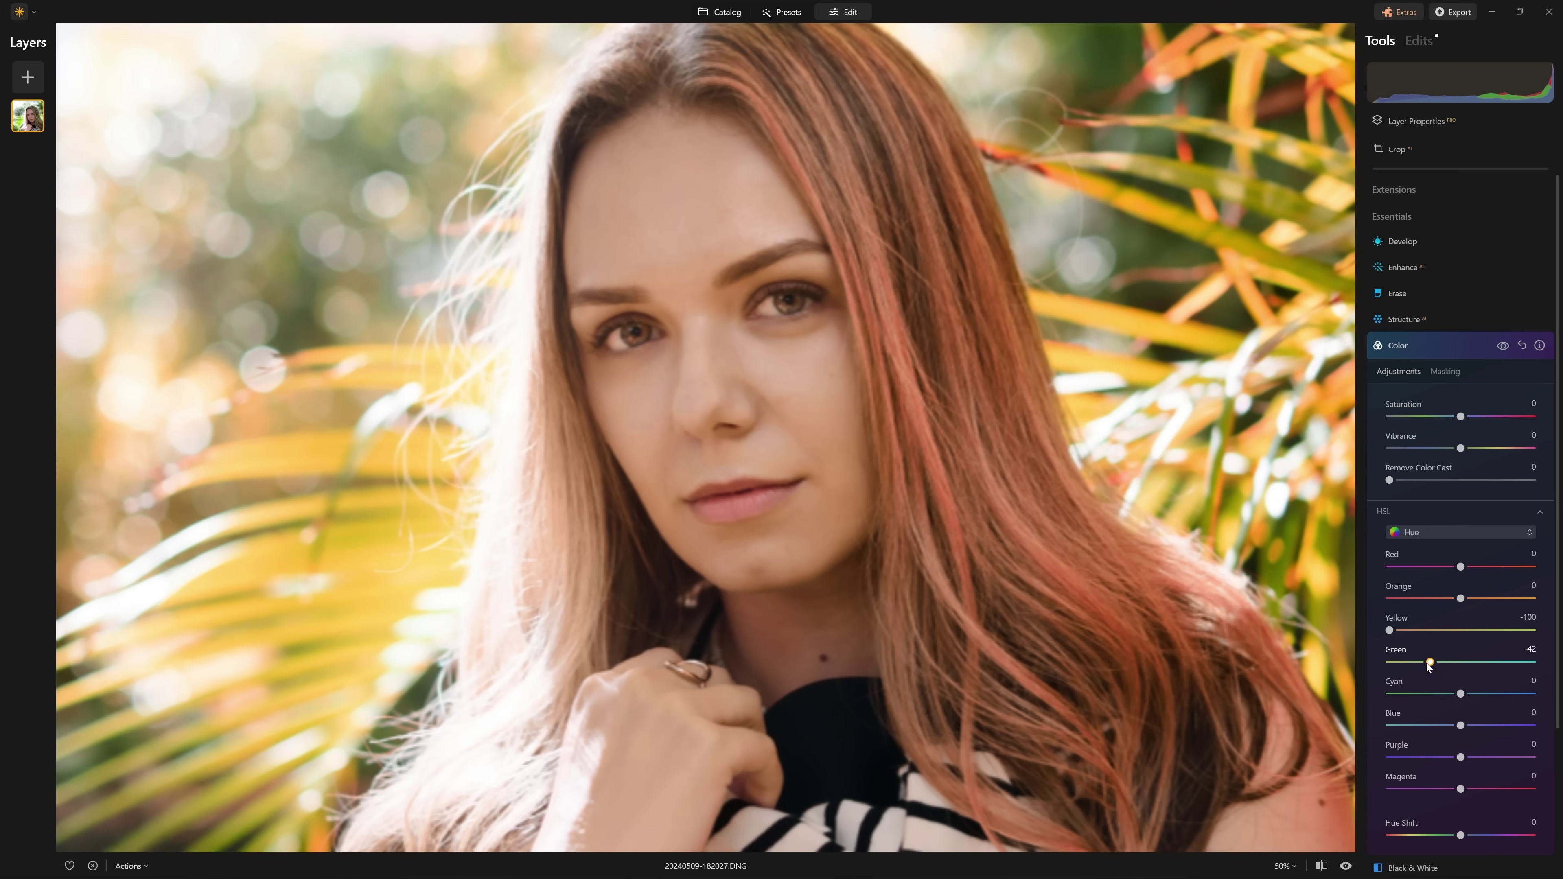
{"action": "left_click_drag", "start_coordinate": [1389, 630], "coordinate": [1397, 629]}
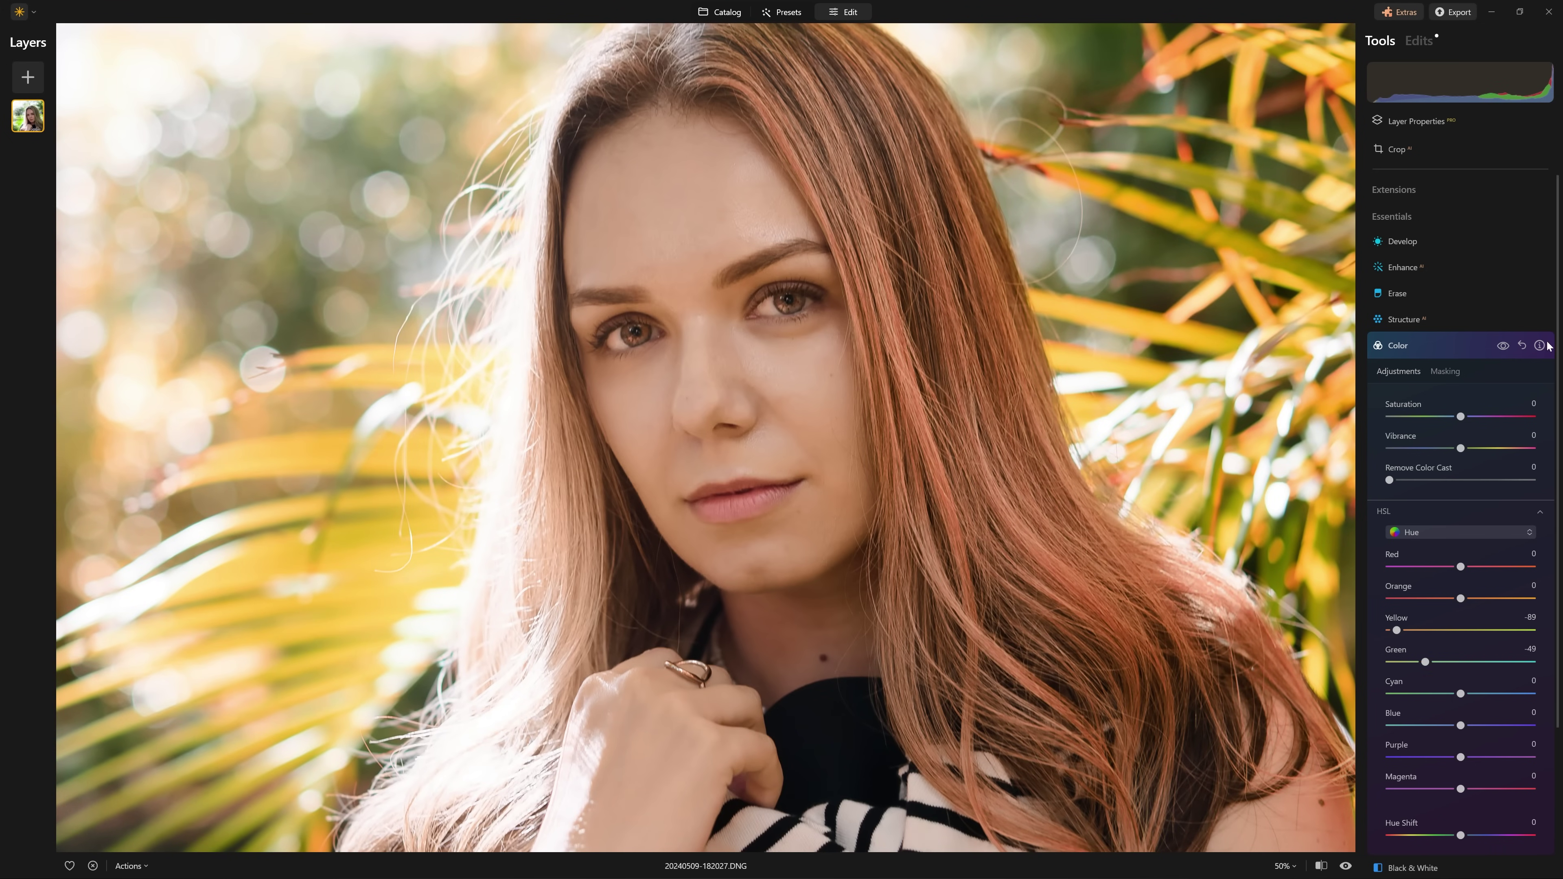
With the whole photo in view, set the Yellow hue to -42 and compare with the Color effect hidden
{"action": "left_click", "coordinate": [1286, 867]}
{"action": "left_click", "coordinate": [1309, 701]}
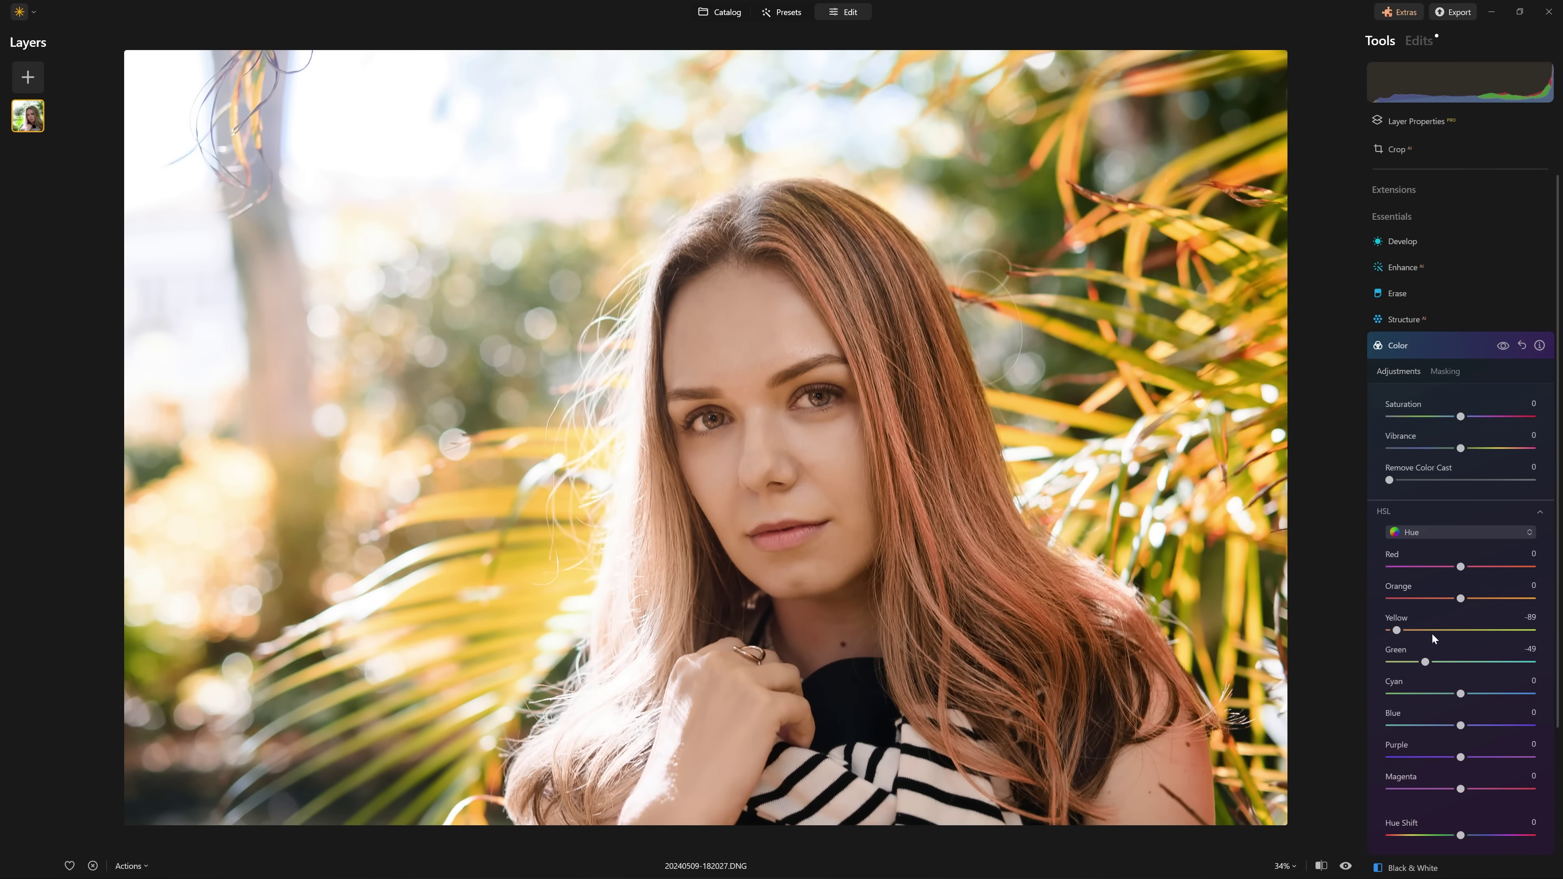
{"action": "left_click_drag", "start_coordinate": [1434, 632], "coordinate": [1431, 667]}
{"action": "left_click", "coordinate": [1509, 348]}
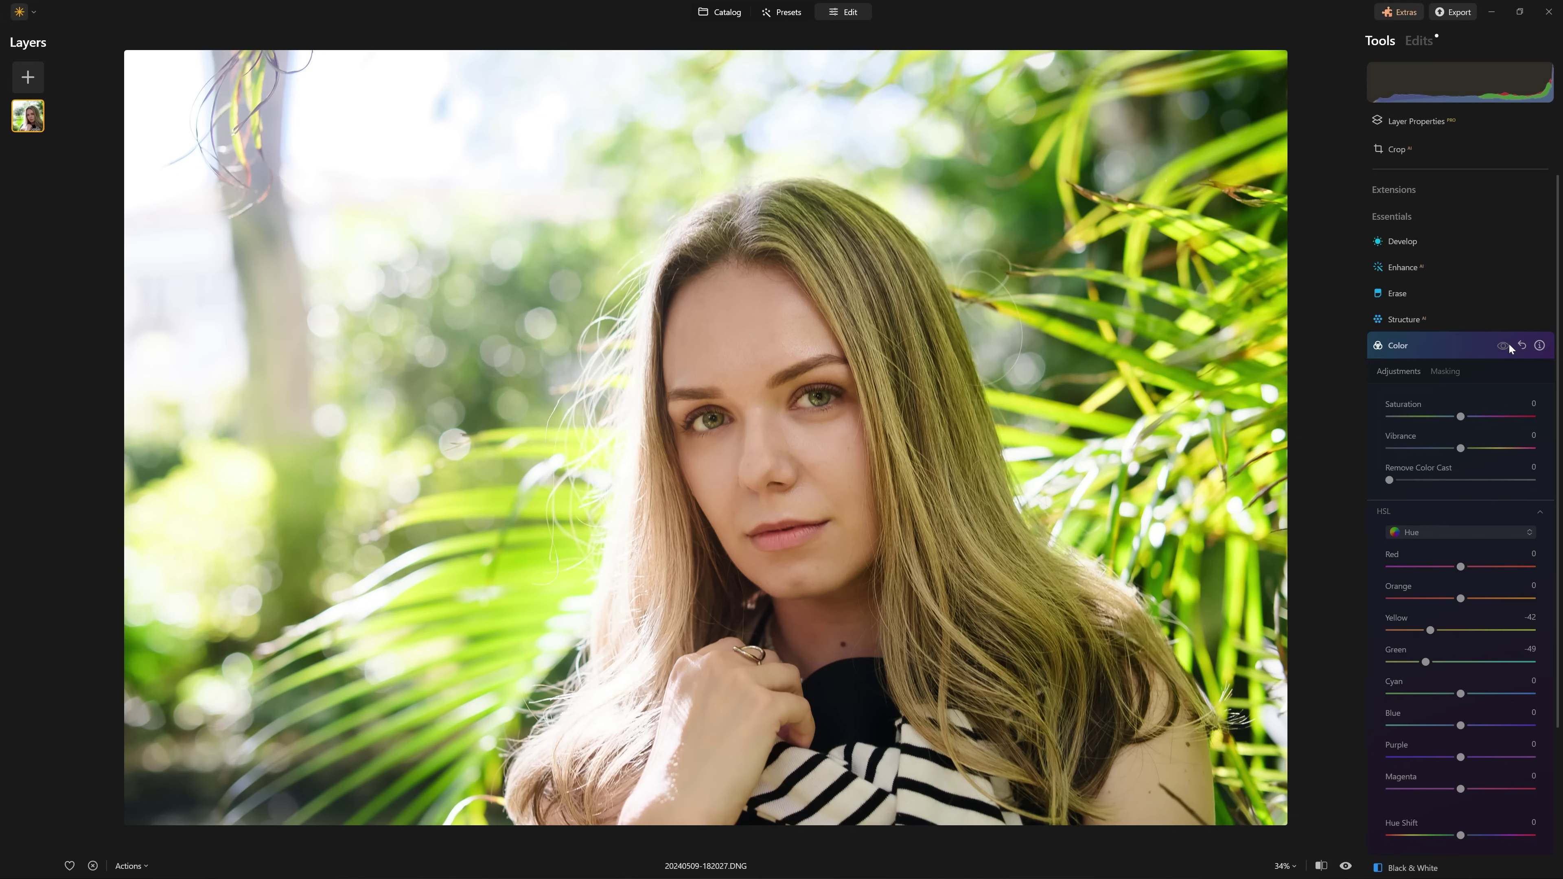
{"action": "left_click", "coordinate": [1509, 348]}
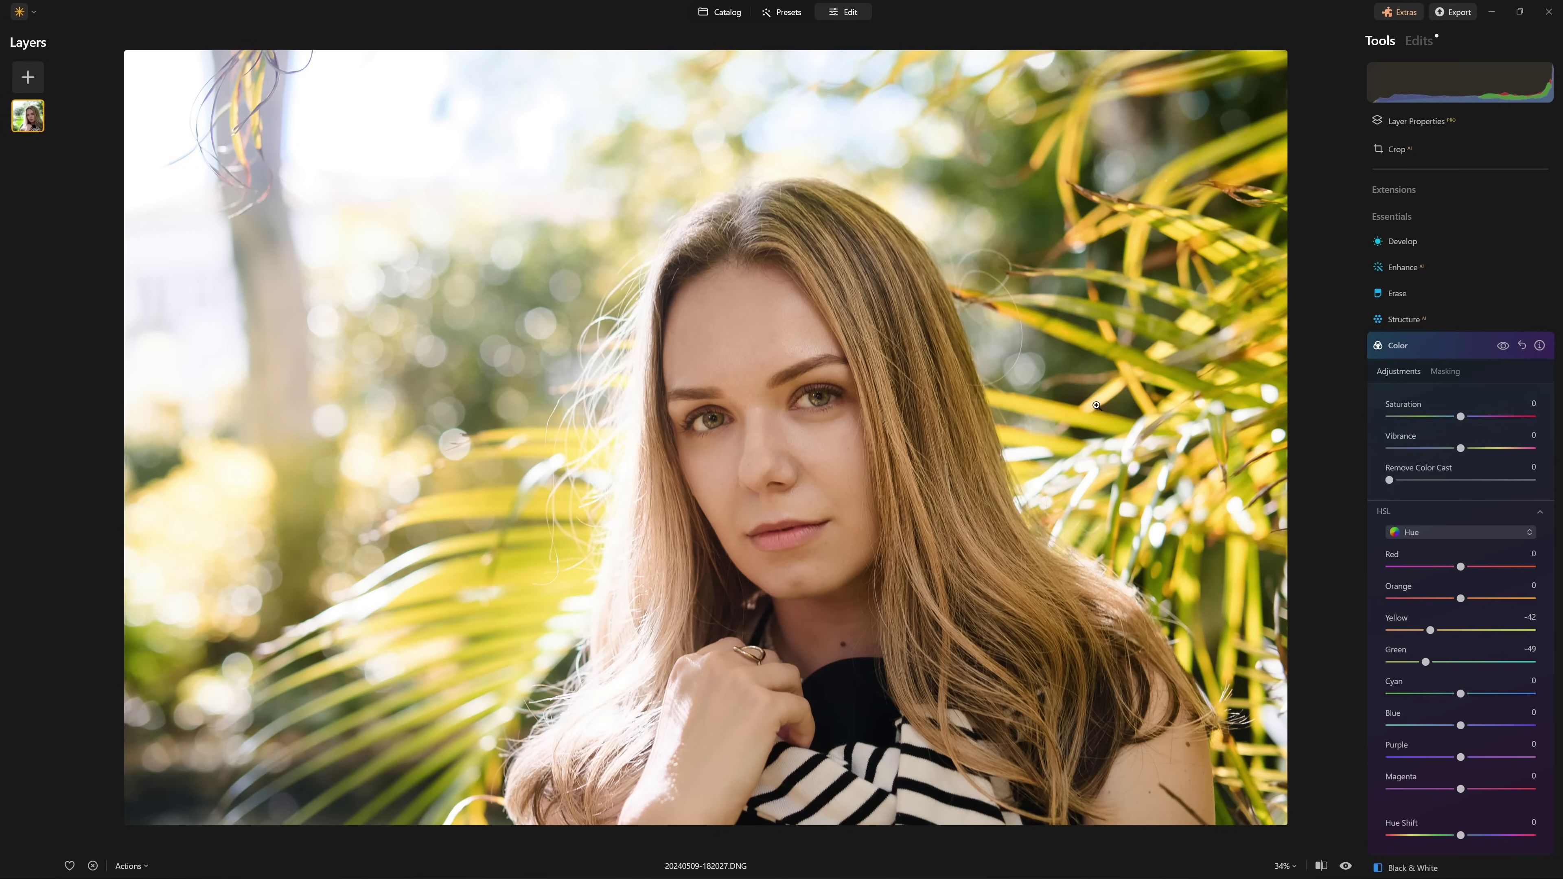
Lower the Yellow and Green saturation in HSL, and compare the photo with the Color effect hidden and shown
{"action": "left_click", "coordinate": [1440, 538]}
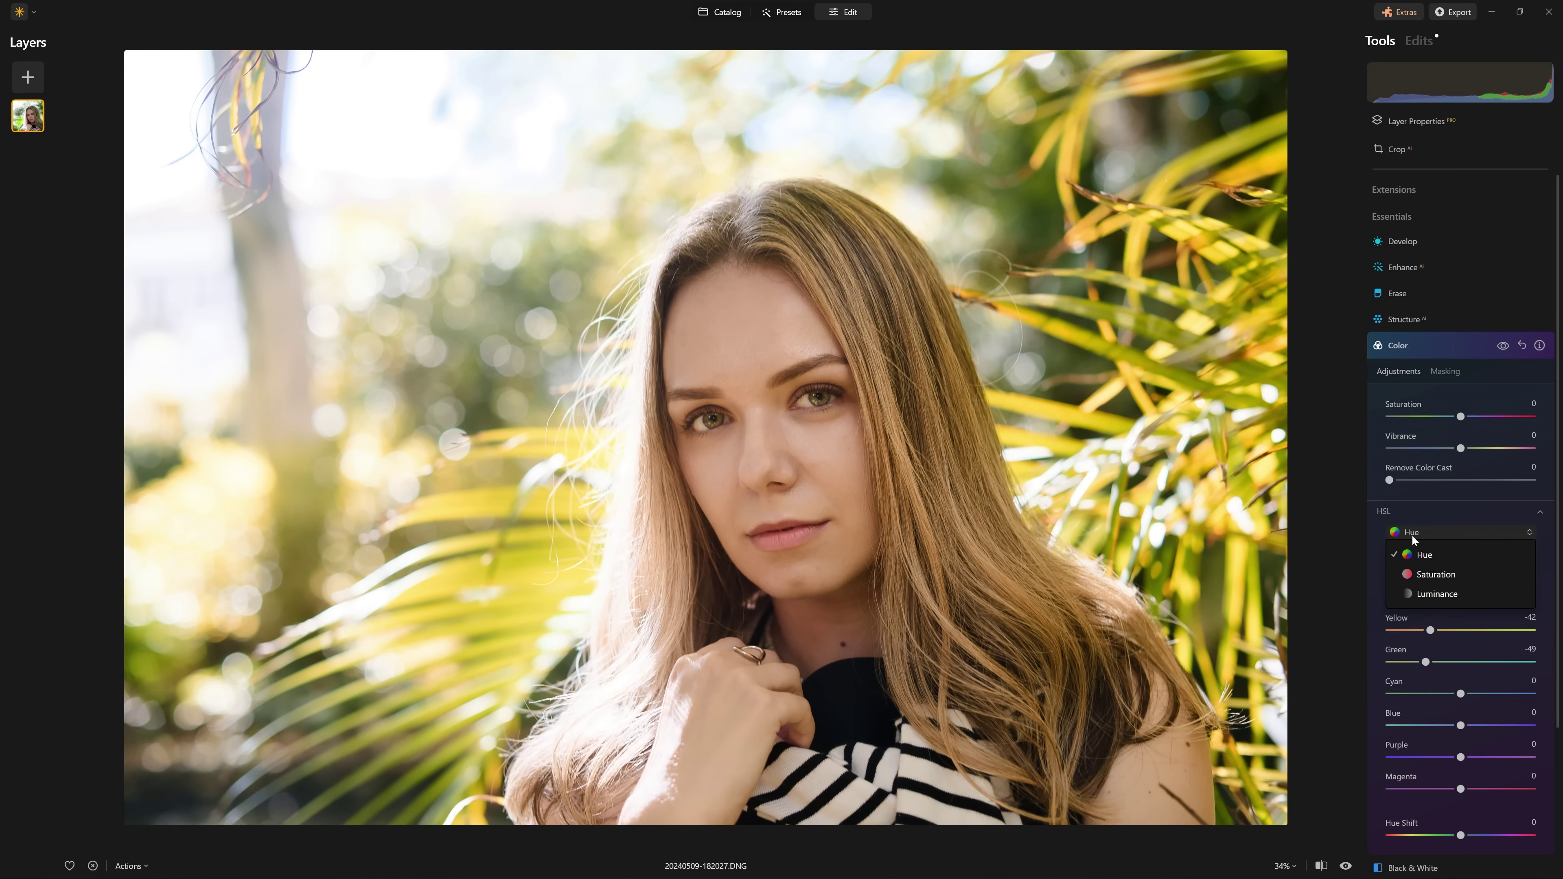
{"action": "left_click", "coordinate": [1434, 561]}
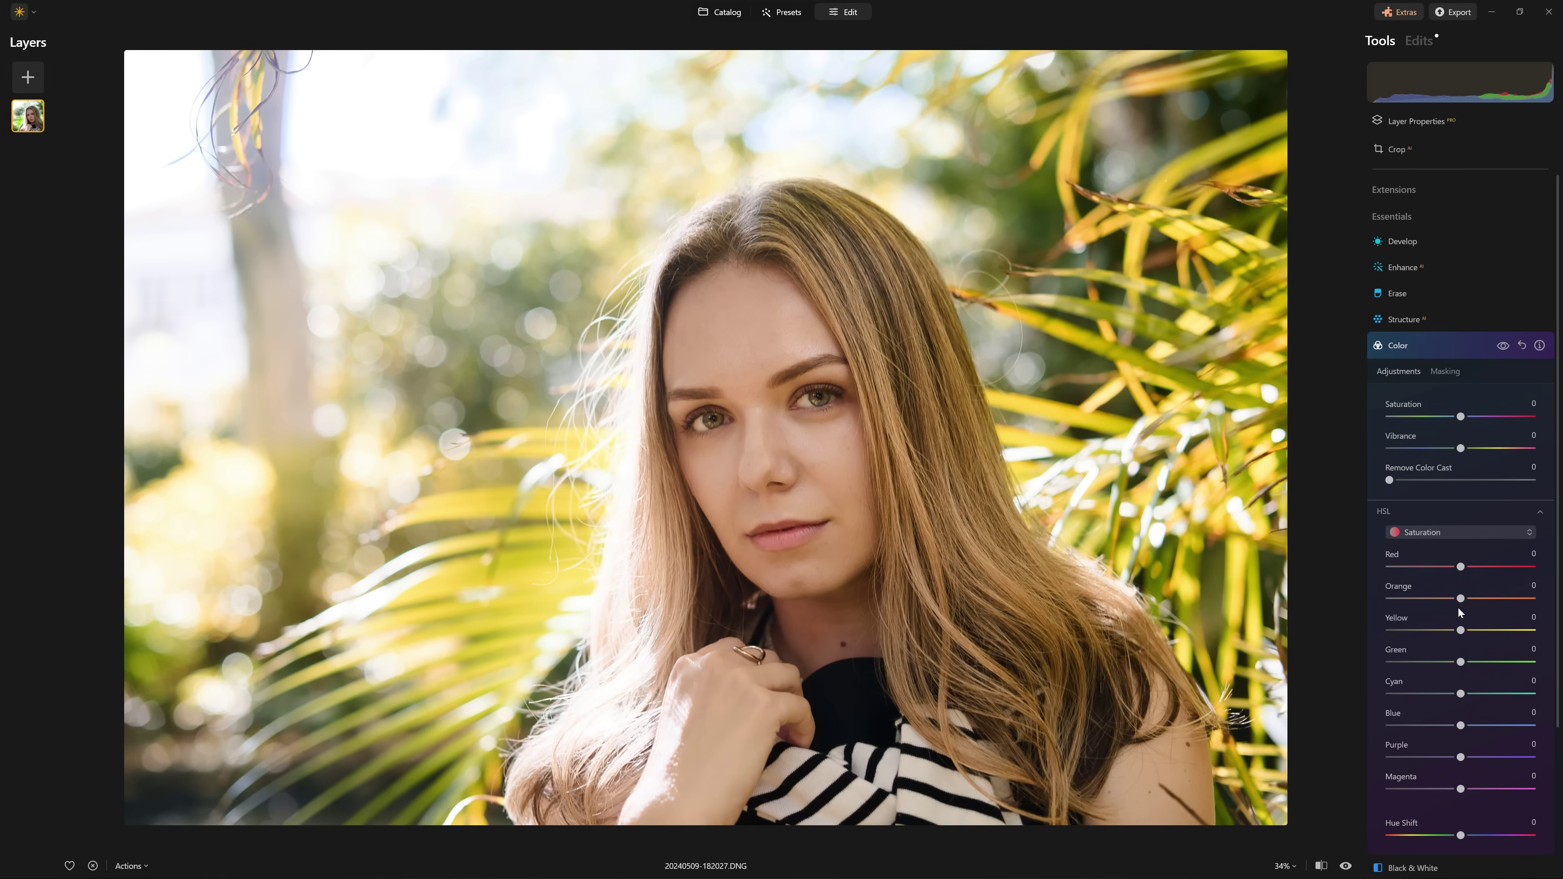
{"action": "left_click_drag", "start_coordinate": [1461, 630], "coordinate": [1447, 663]}
{"action": "left_click", "coordinate": [1503, 345]}
{"action": "left_click", "coordinate": [1502, 346]}
Mask the Color effect with Object Select, adding the whole woman from her hair down to her hand and clothing
{"action": "left_click", "coordinate": [1446, 371]}
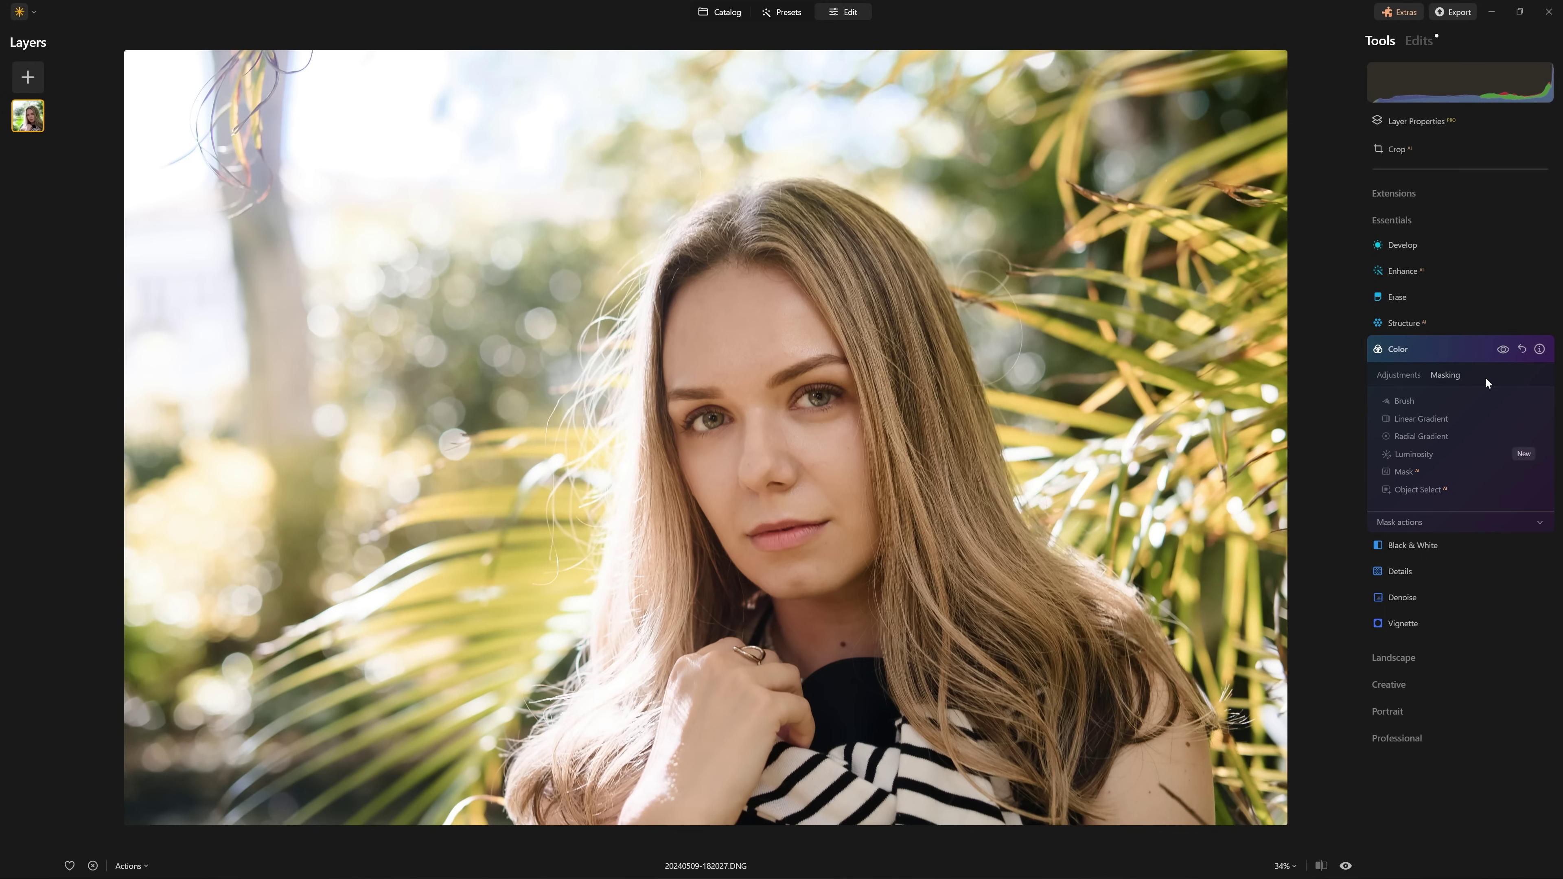
{"action": "left_click", "coordinate": [1428, 492]}
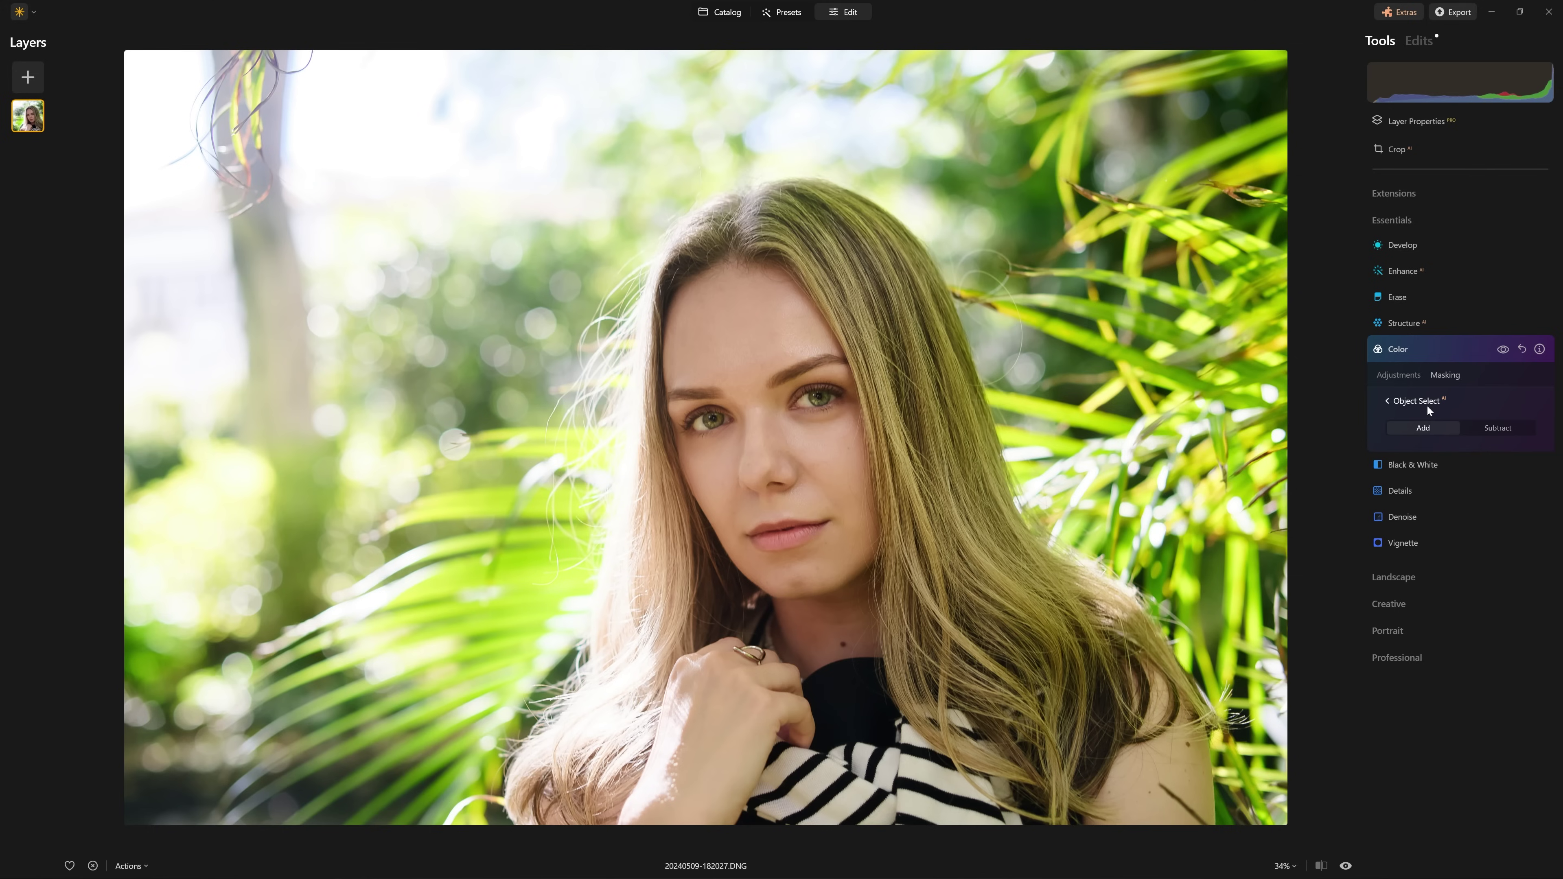
{"action": "left_click", "coordinate": [823, 215]}
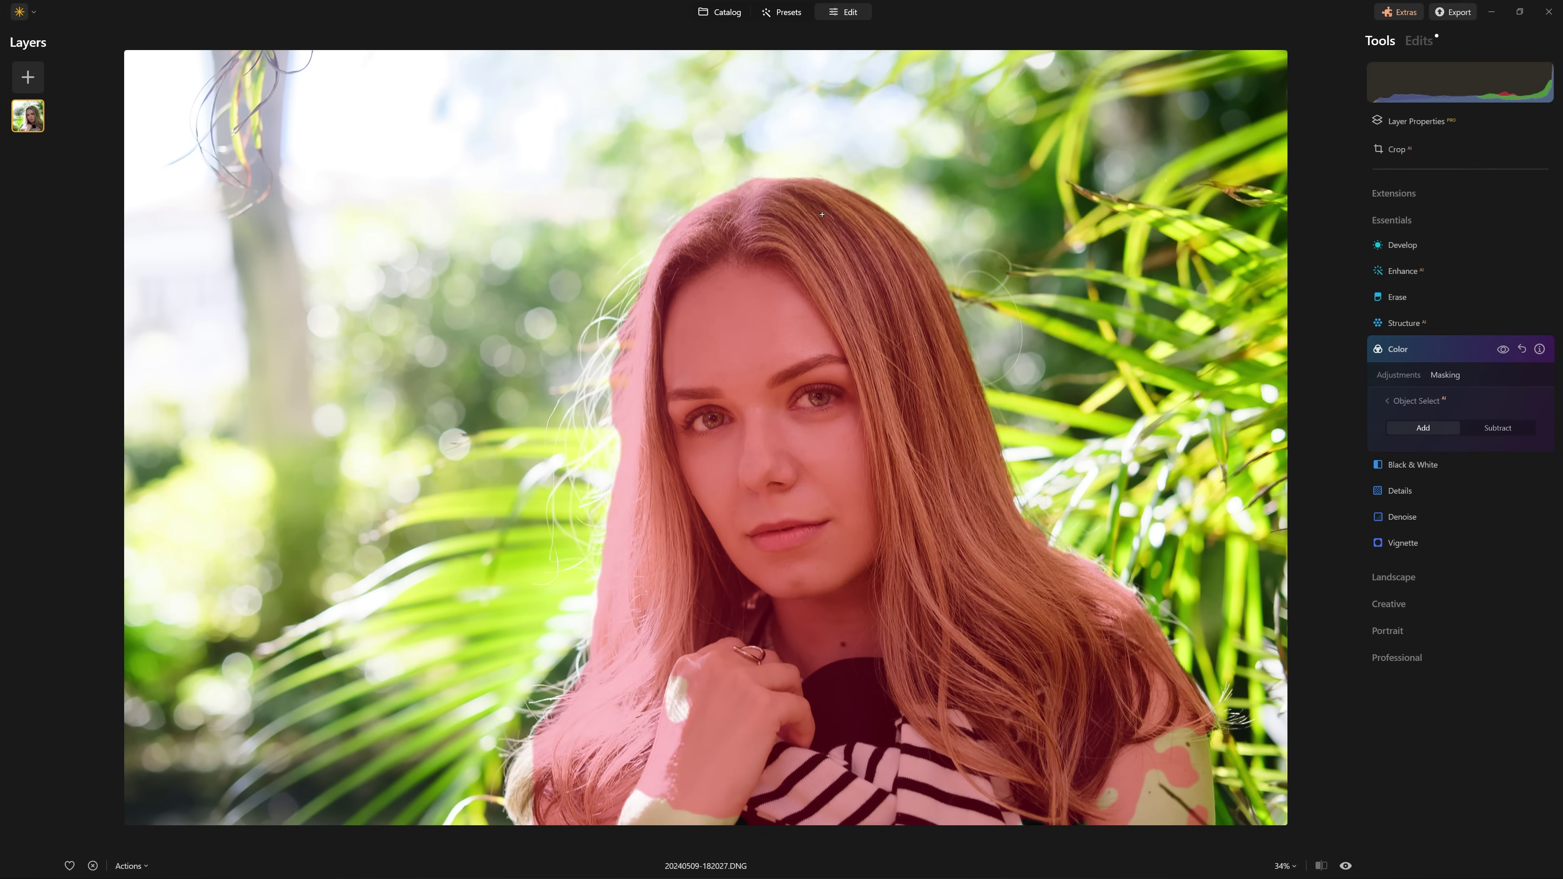
{"action": "left_click", "coordinate": [788, 343]}
{"action": "left_click", "coordinate": [729, 711]}
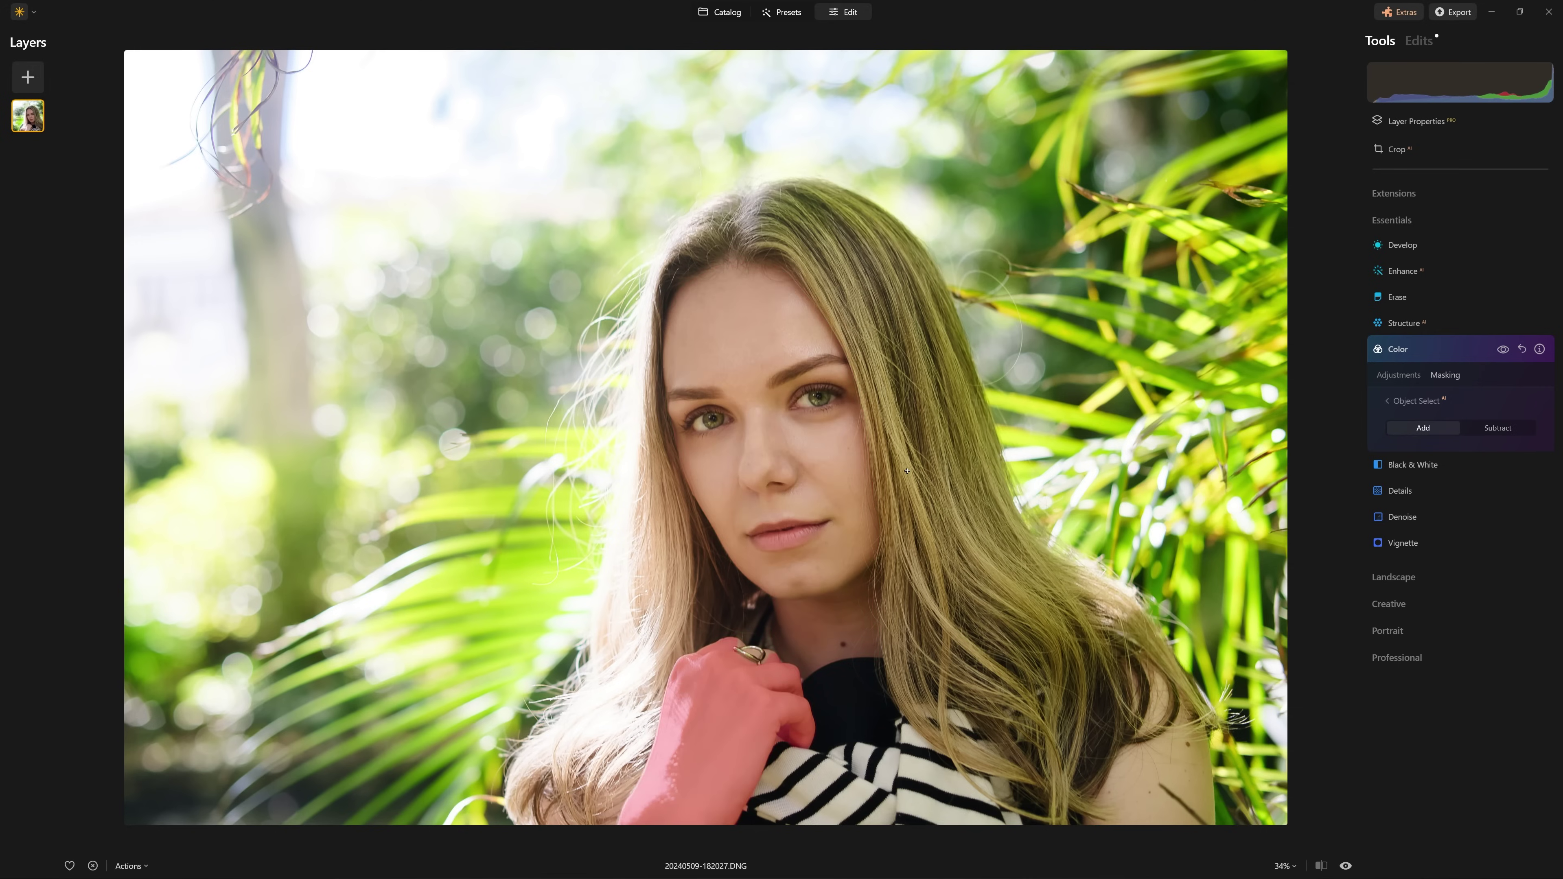
{"action": "left_click", "coordinate": [842, 226]}
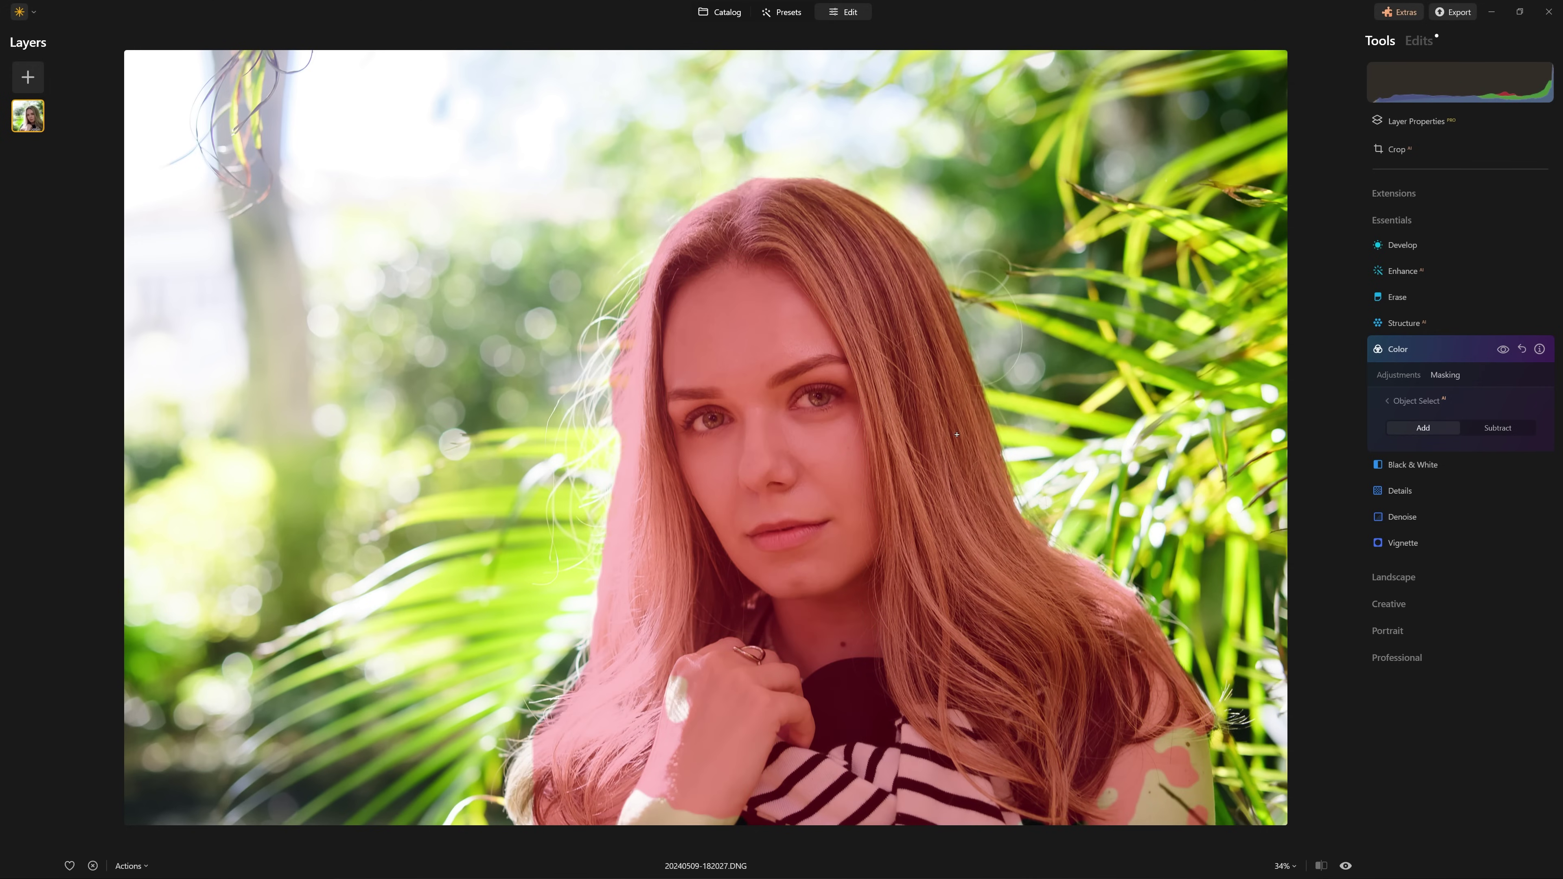
{"action": "left_click", "coordinate": [995, 432]}
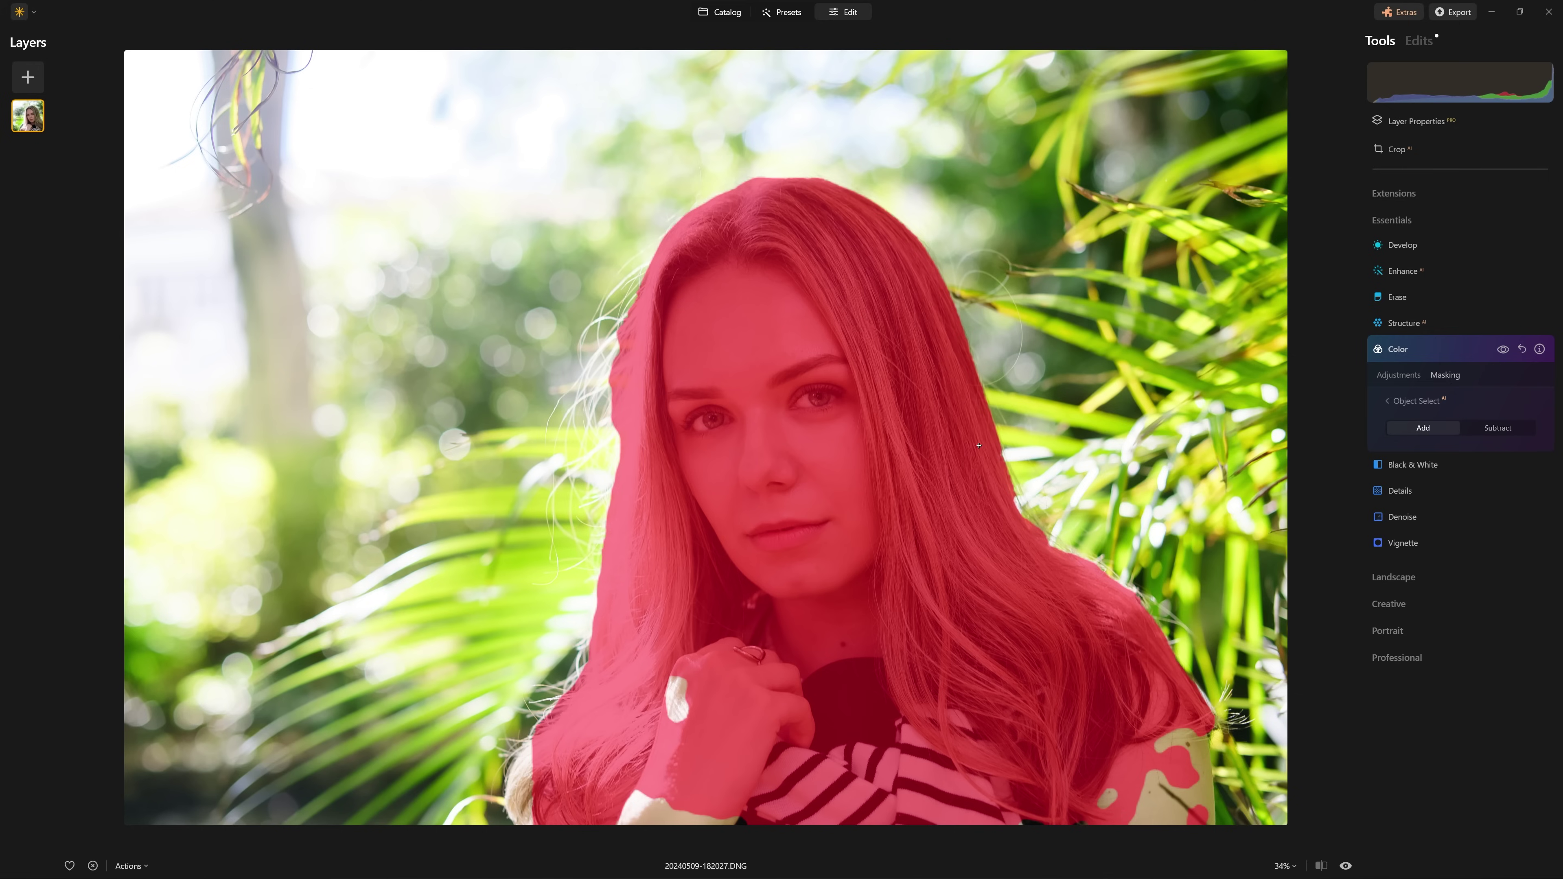
Try subtracting the face, striped top and arm from the Color mask, and add the whole woman back
{"action": "left_click", "coordinate": [1494, 429]}
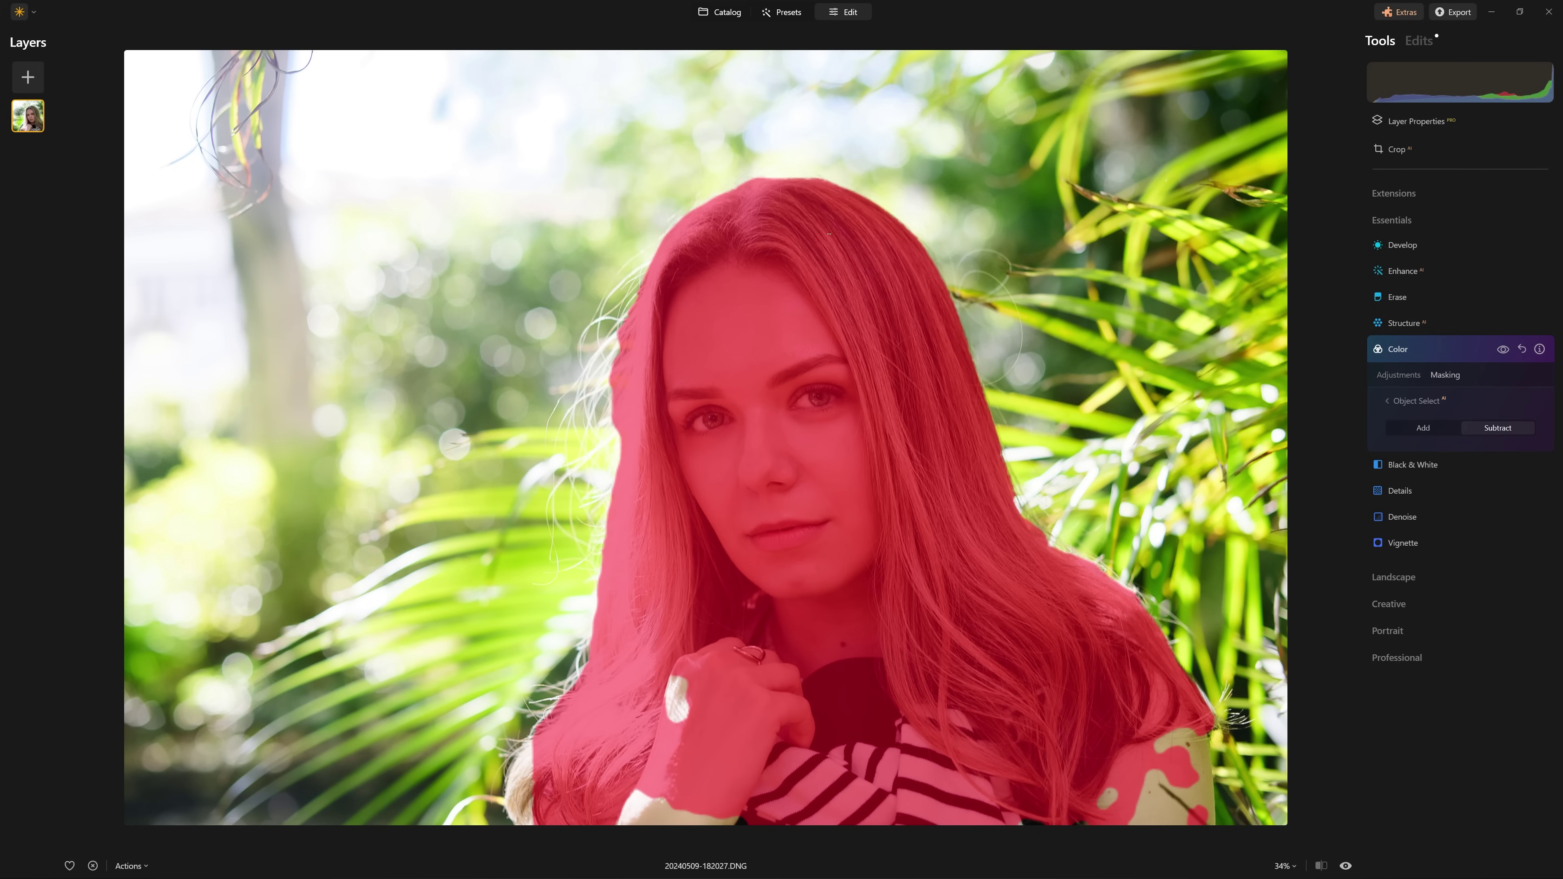
{"action": "left_click", "coordinate": [737, 299]}
{"action": "left_click", "coordinate": [932, 763]}
{"action": "left_click", "coordinate": [1146, 786]}
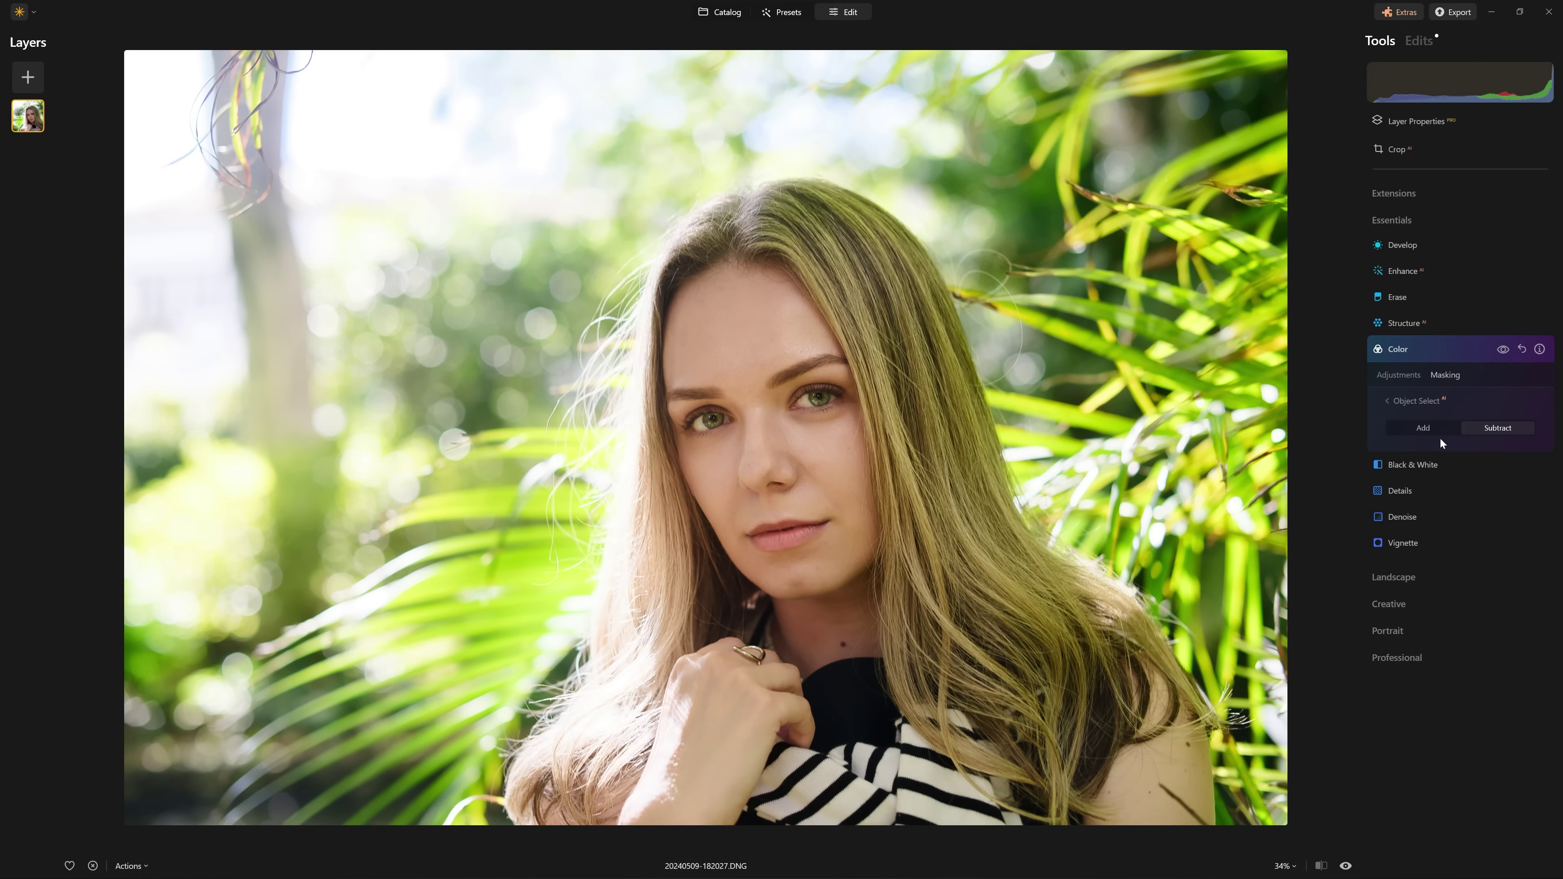
{"action": "left_click", "coordinate": [1438, 423]}
{"action": "left_click", "coordinate": [905, 287]}
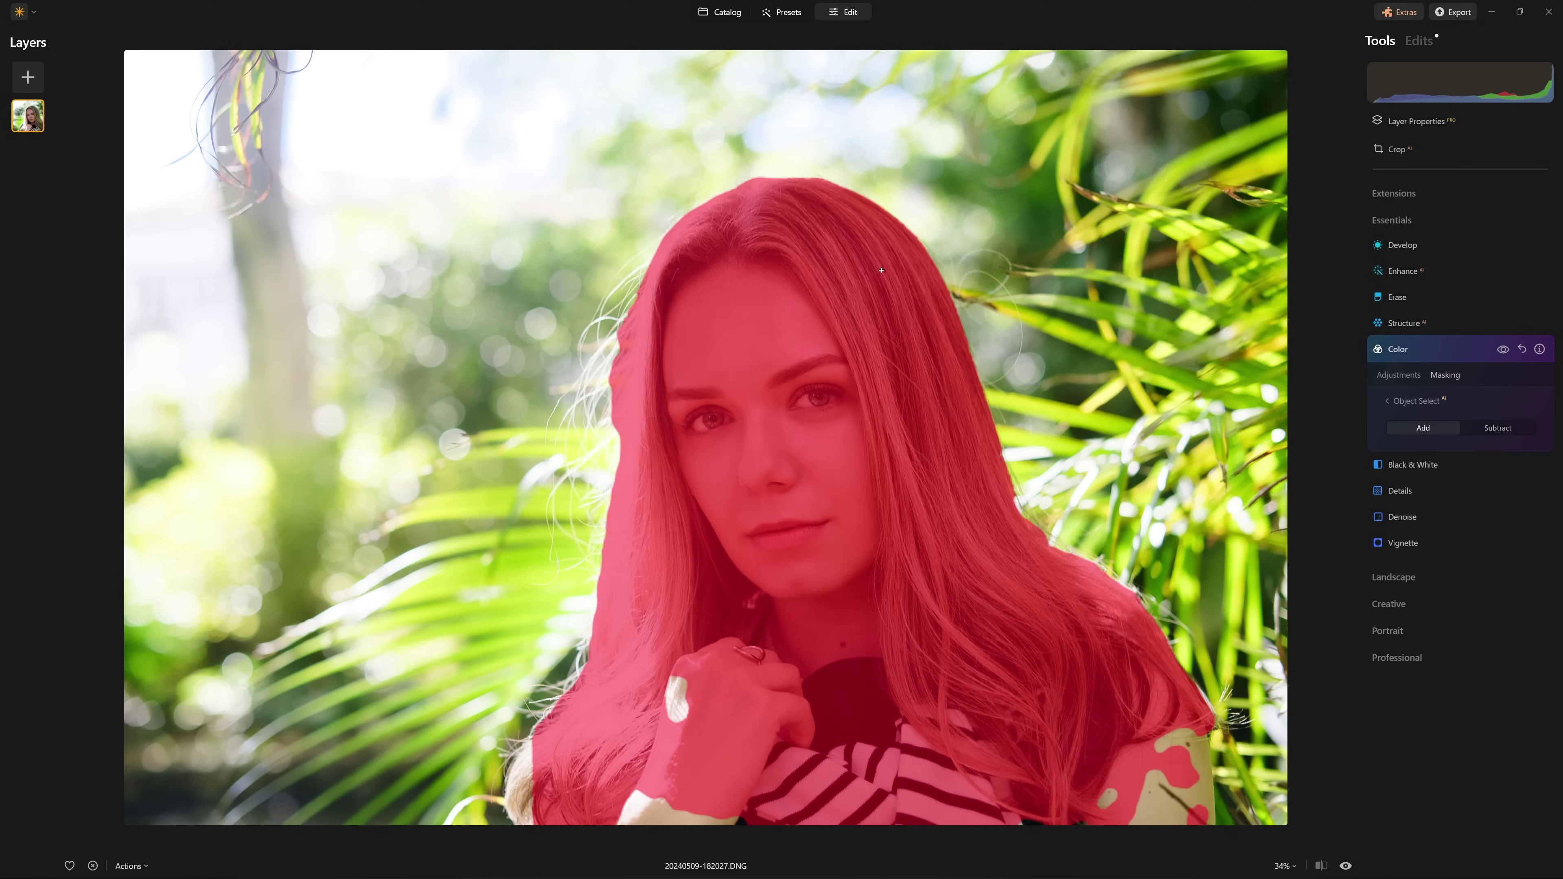
Subtract the face, hand, striped top and bare arm from the Color mask, leaving only the hair, and finish Object Select
{"action": "left_click", "coordinate": [1502, 429]}
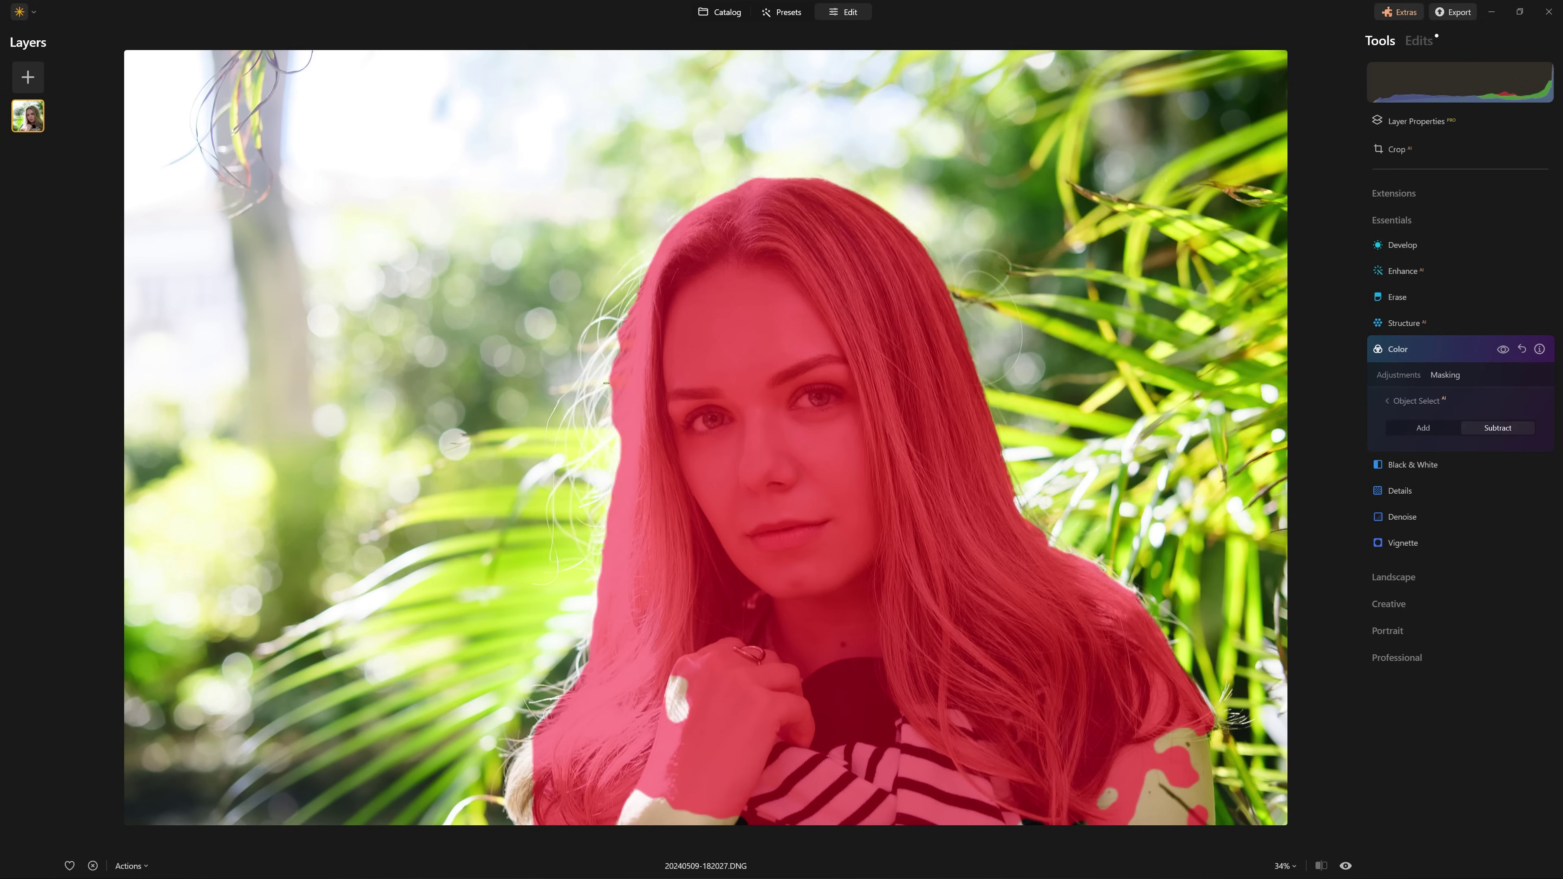
{"action": "left_click", "coordinate": [724, 354]}
{"action": "left_click", "coordinate": [726, 687]}
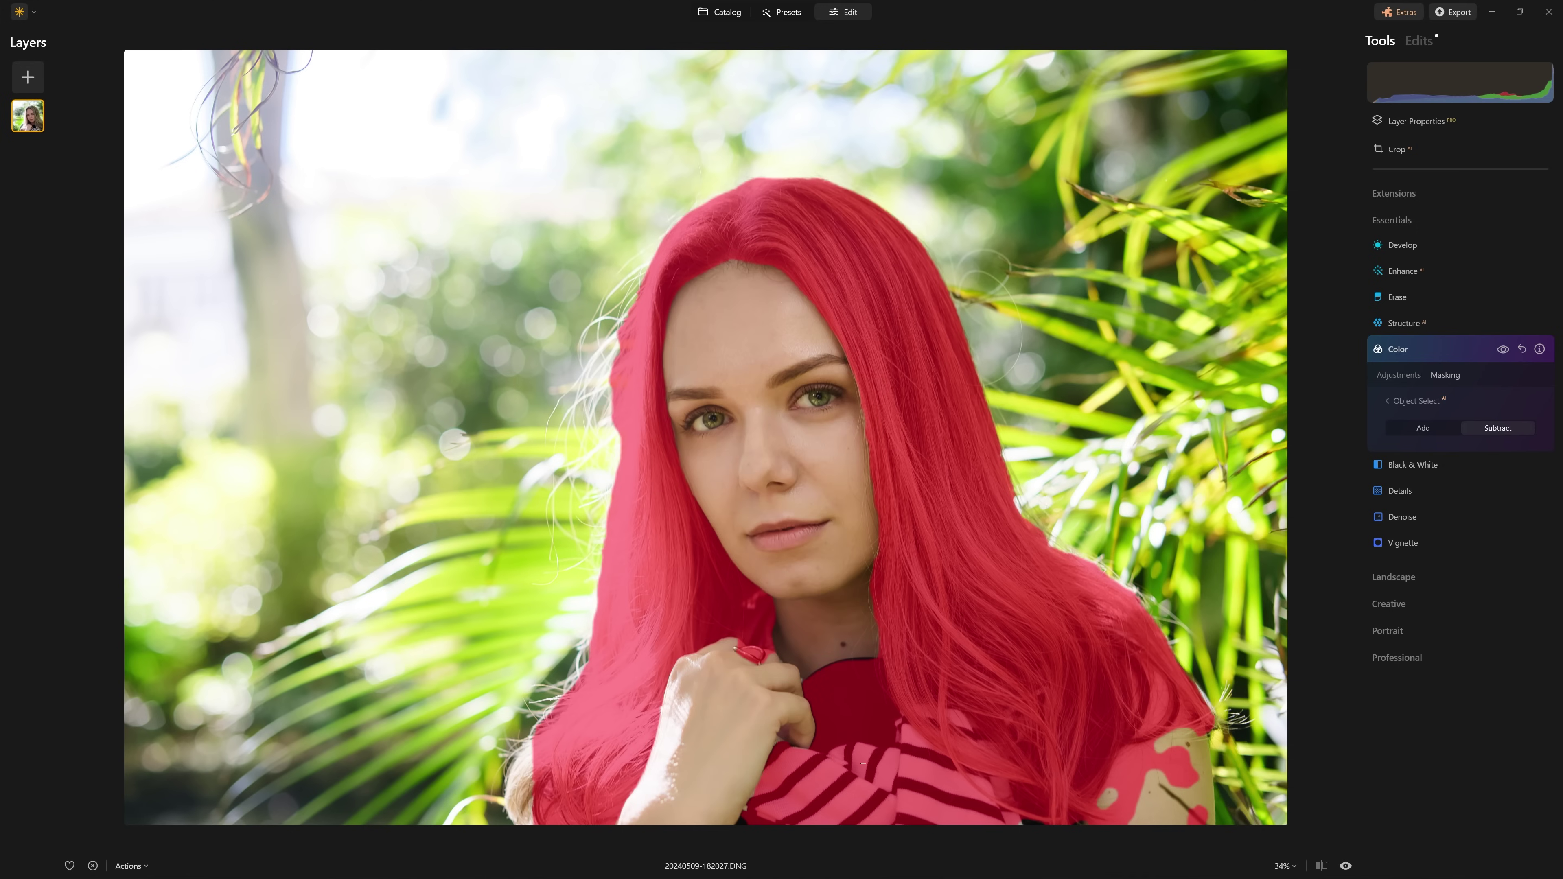
{"action": "left_click", "coordinate": [886, 777]}
{"action": "left_click", "coordinate": [1182, 820]}
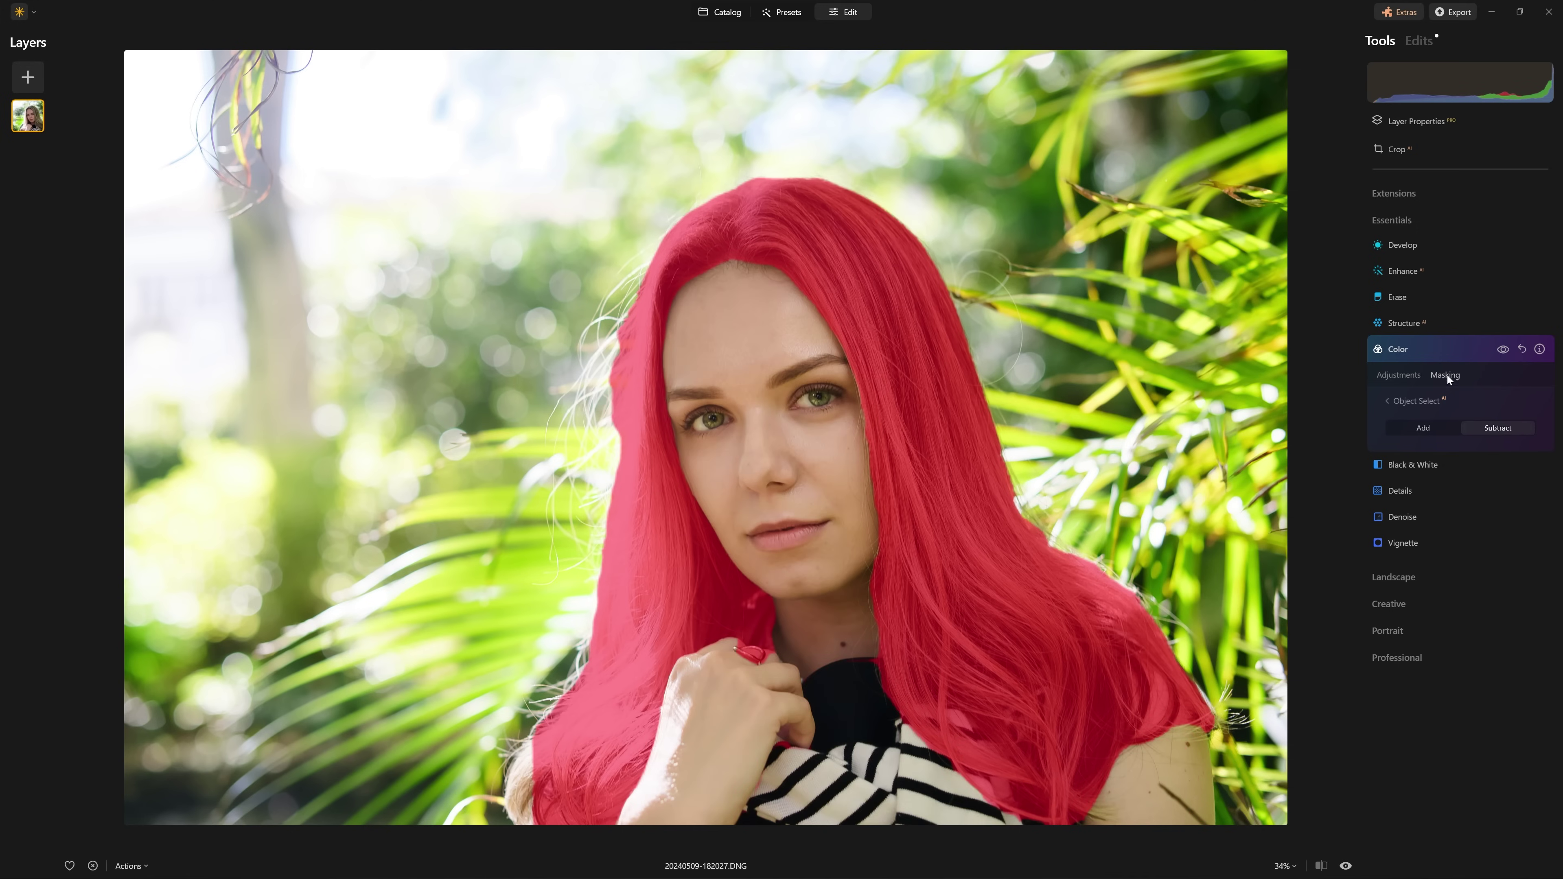
{"action": "left_click", "coordinate": [1416, 401]}
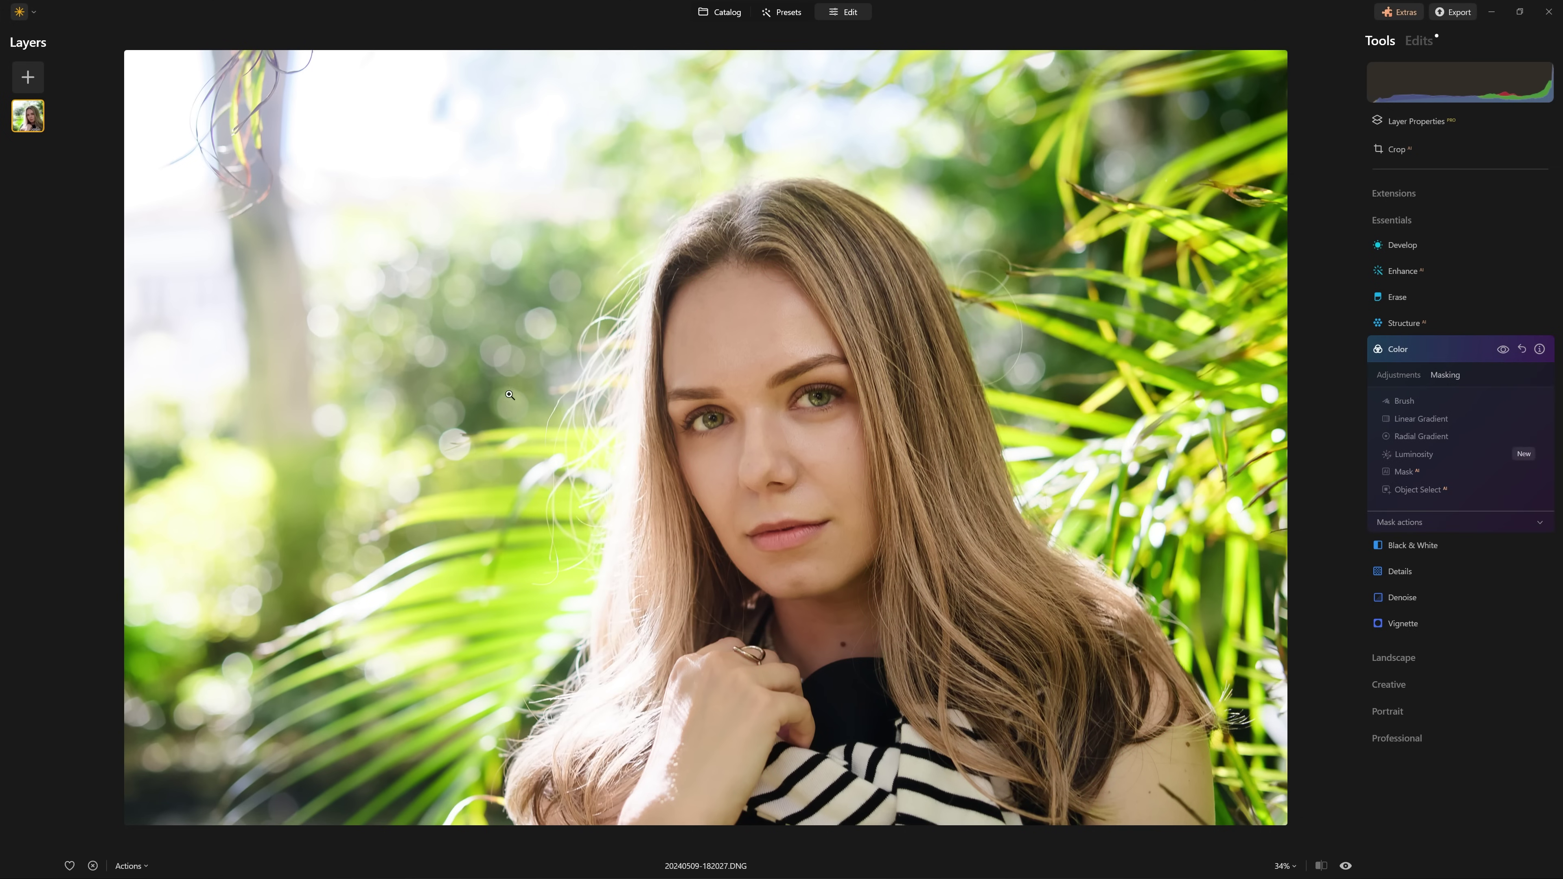
Thin the hair mask along the sunlit left side with a soft Erase brush, check the Color effect, and close the Color tool
{"action": "left_click", "coordinate": [1405, 401]}
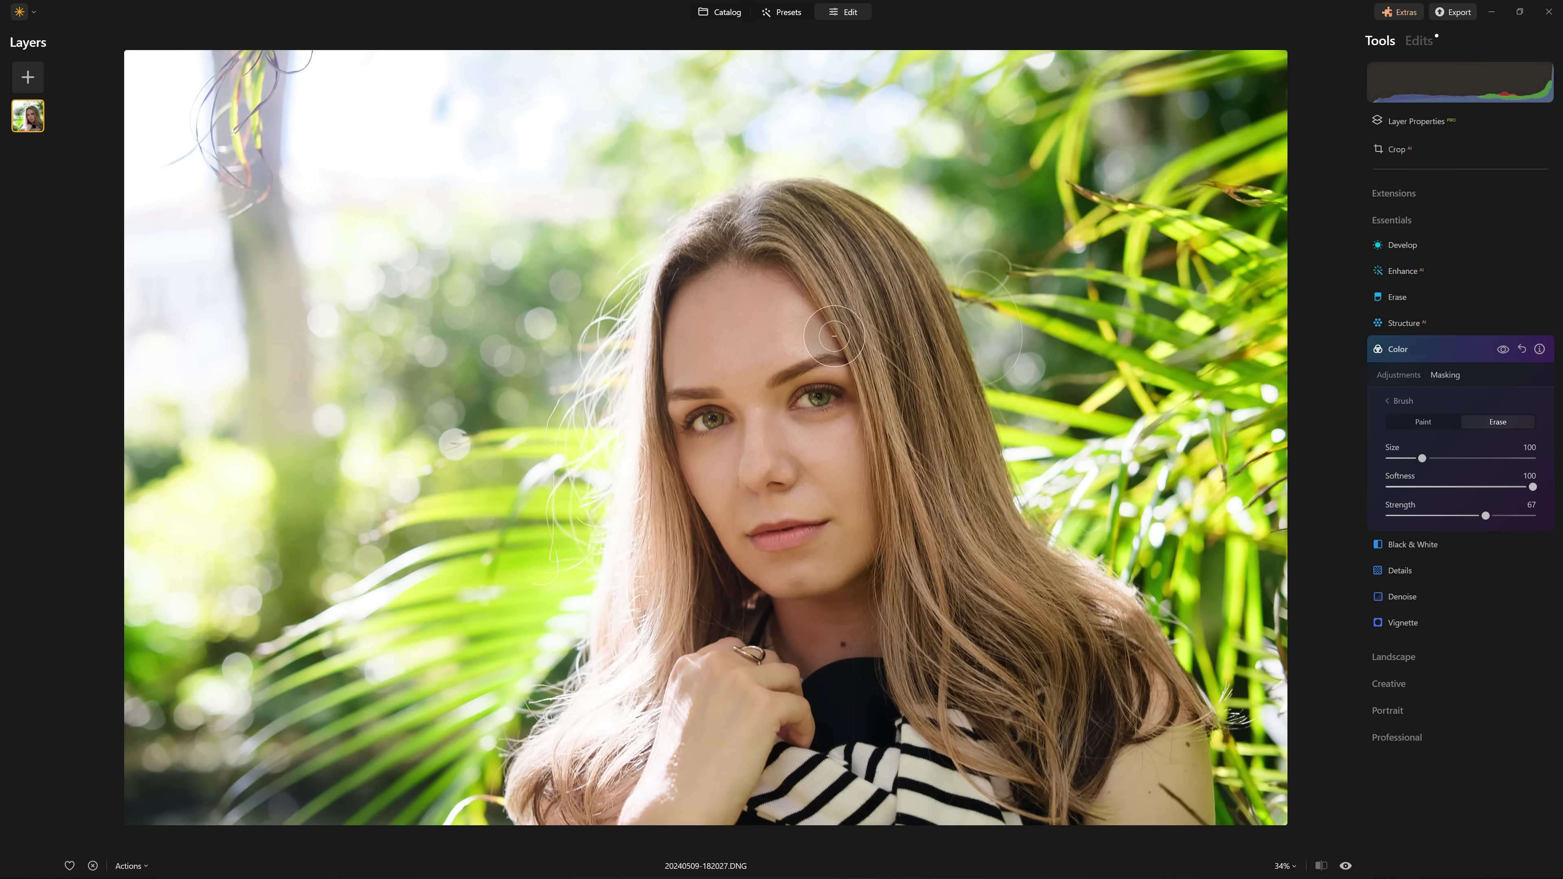
{"action": "mouse_move", "coordinate": [683, 259]}
{"action": "left_mouse_down"}
{"action": "mouse_move", "coordinate": [638, 431]}
{"action": "mouse_move", "coordinate": [632, 715]}
{"action": "mouse_move", "coordinate": [616, 634]}
{"action": "mouse_move", "coordinate": [544, 649]}
{"action": "mouse_move", "coordinate": [554, 800]}
{"action": "mouse_move", "coordinate": [711, 638]}
{"action": "mouse_move", "coordinate": [671, 536]}
{"action": "mouse_move", "coordinate": [758, 635]}
{"action": "mouse_move", "coordinate": [772, 625]}
{"action": "mouse_move", "coordinate": [727, 677]}
{"action": "mouse_move", "coordinate": [546, 780]}
{"action": "mouse_move", "coordinate": [585, 372]}
{"action": "left_mouse_up"}
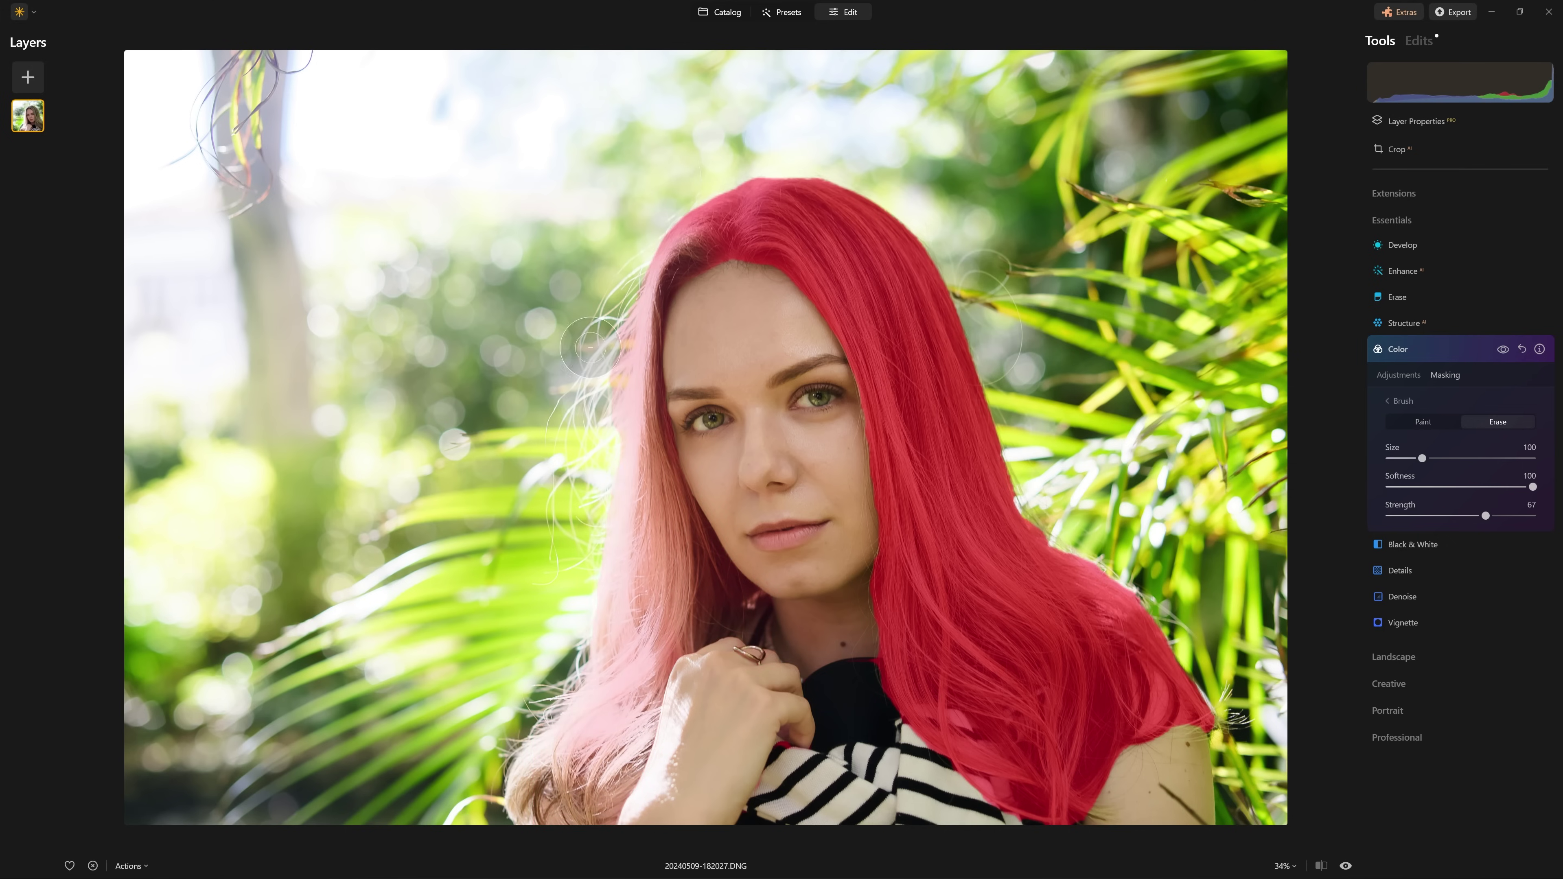
{"action": "left_click", "coordinate": [1504, 351]}
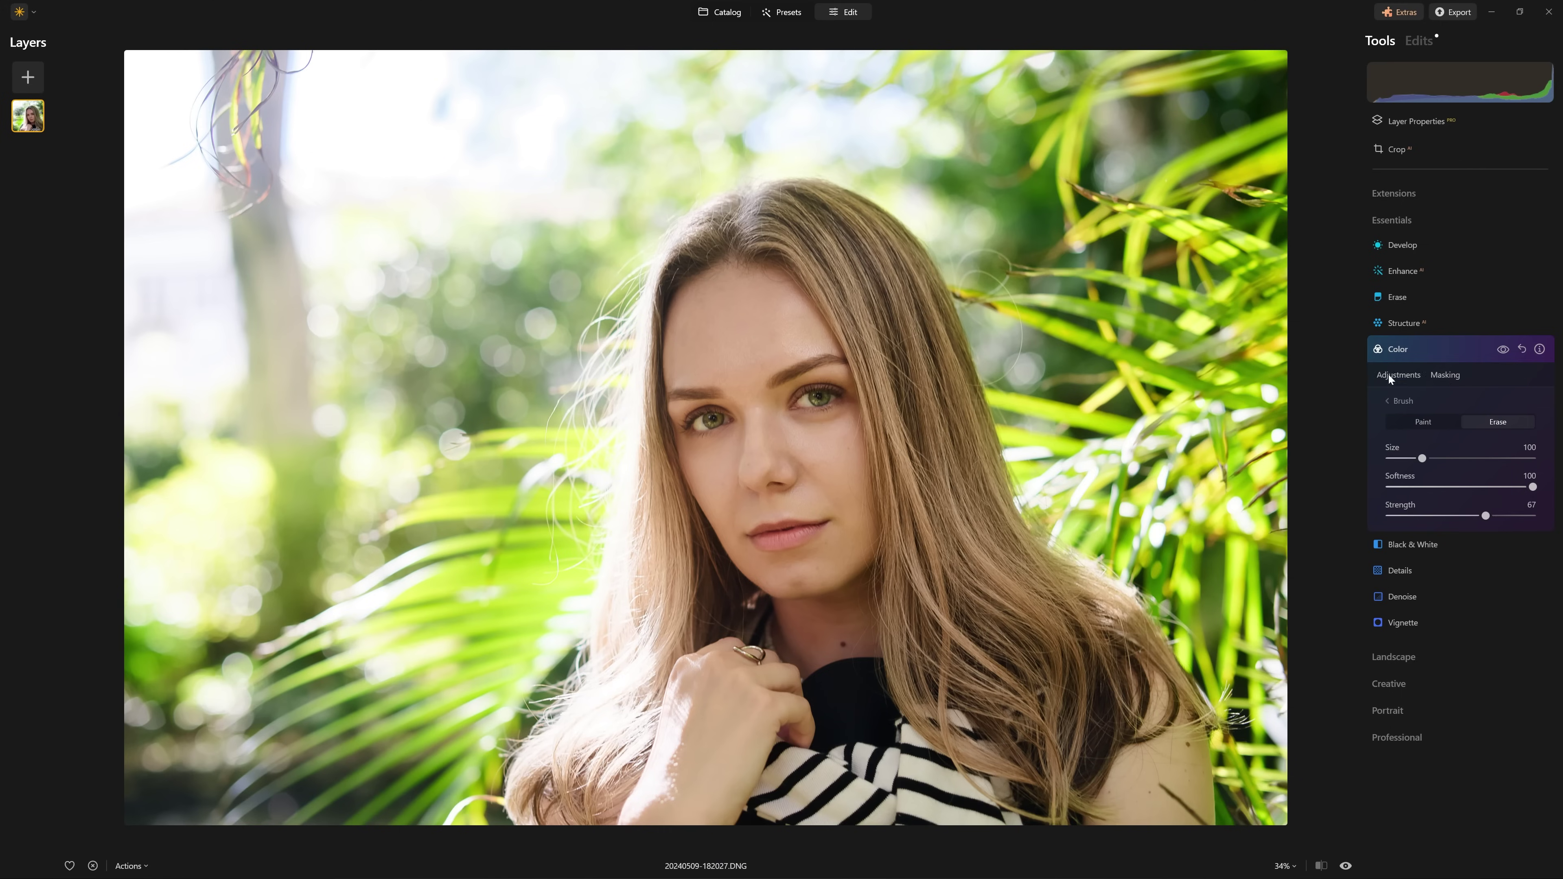
{"action": "left_click", "coordinate": [1406, 352]}
Add the creative Blur effect as Tilt-shift with the amount at 100
{"action": "left_click", "coordinate": [1412, 520]}
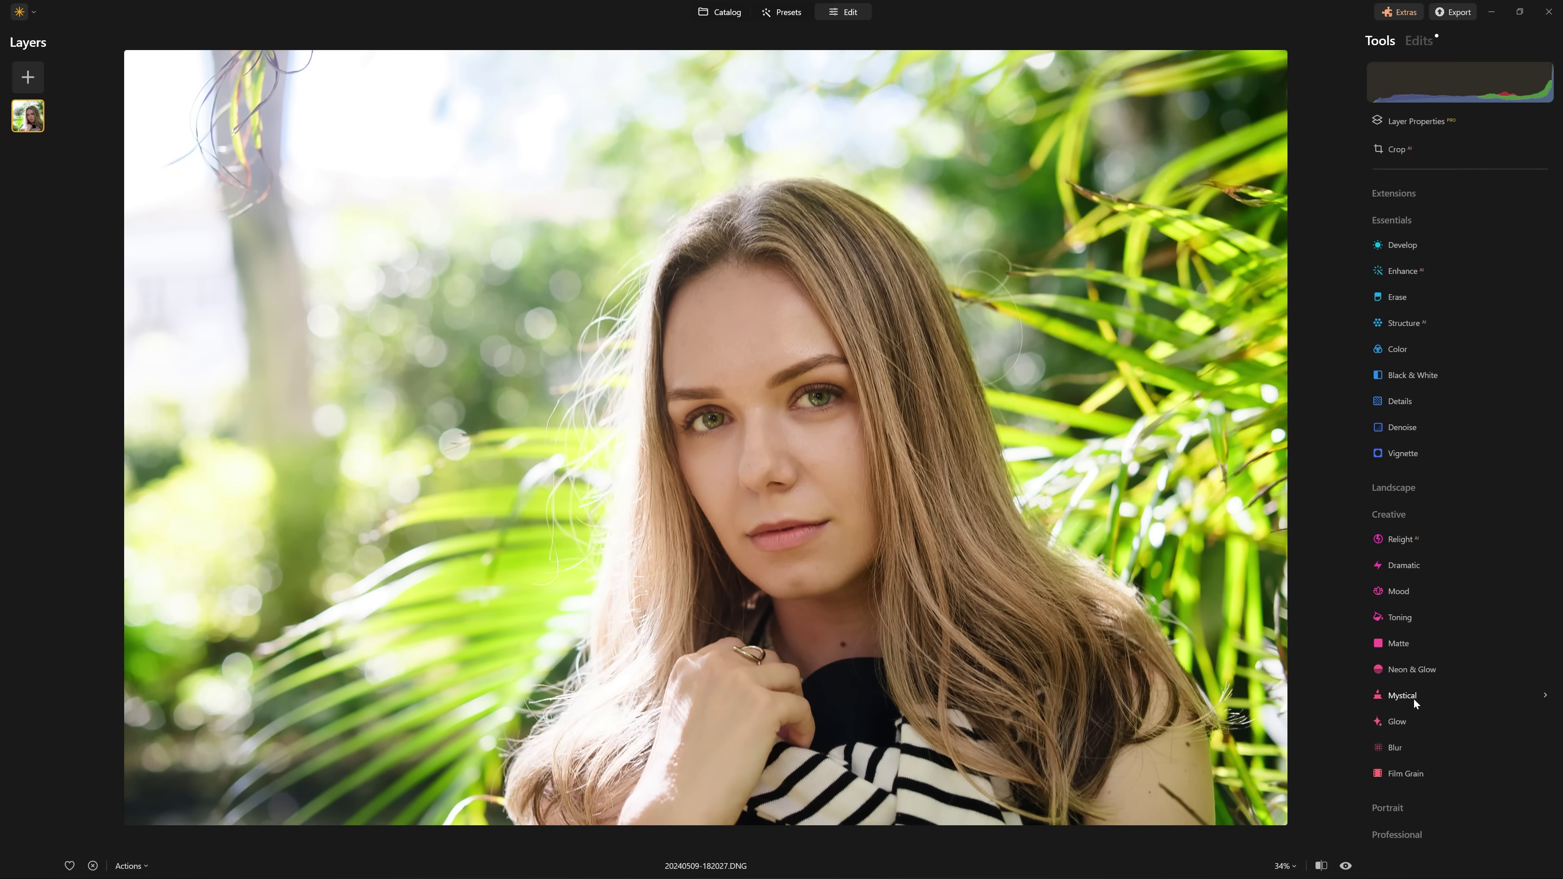
{"action": "left_click", "coordinate": [1390, 750]}
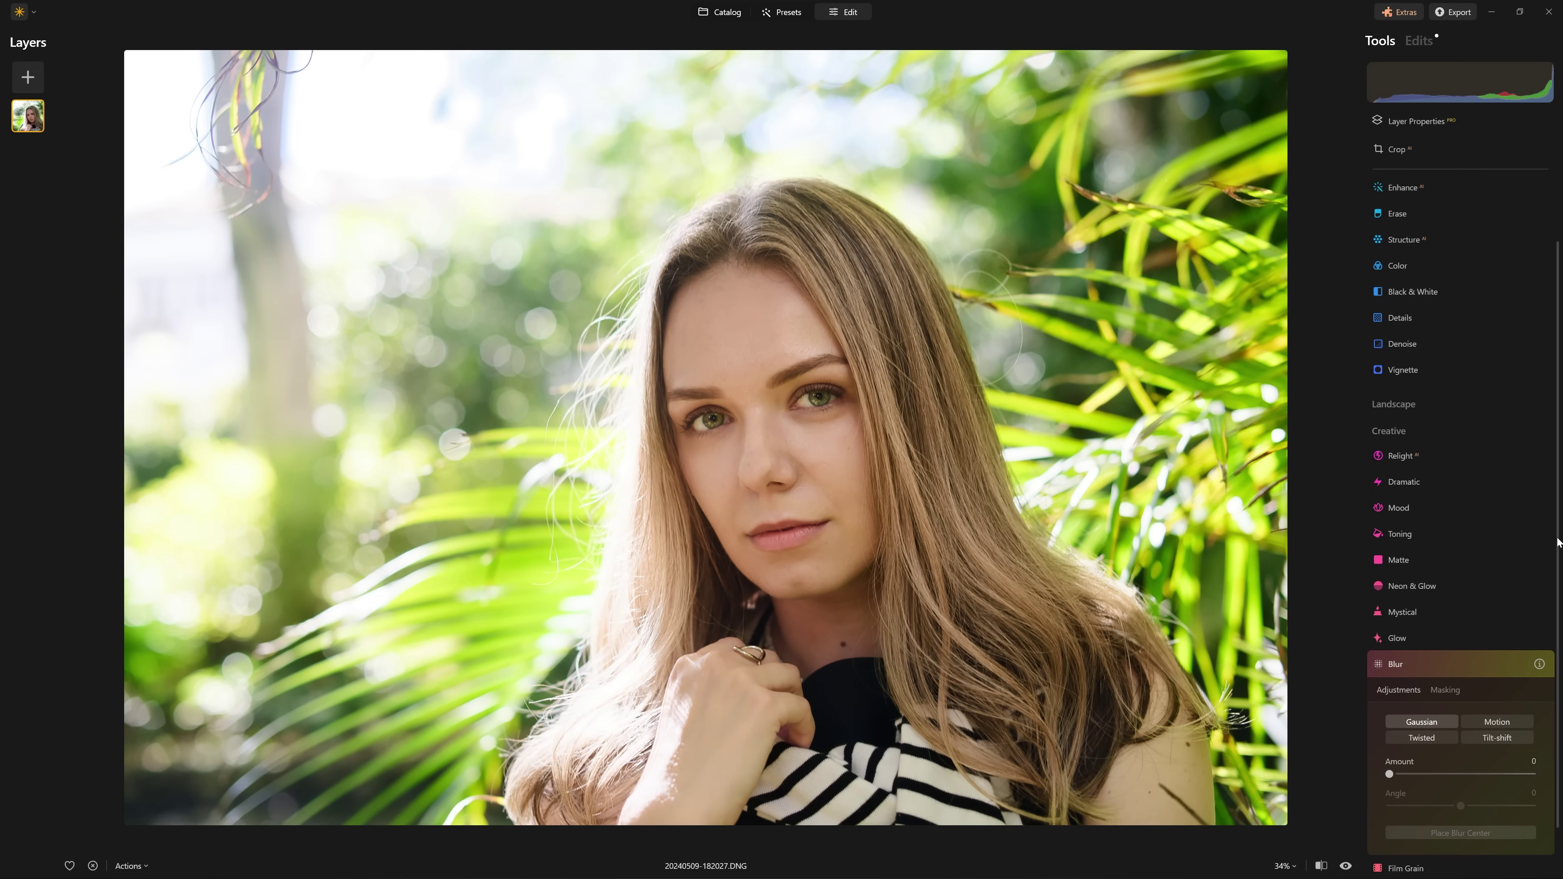
{"action": "scroll", "coordinate": [1465, 530], "scroll_direction": "down", "scroll_amount": 1}
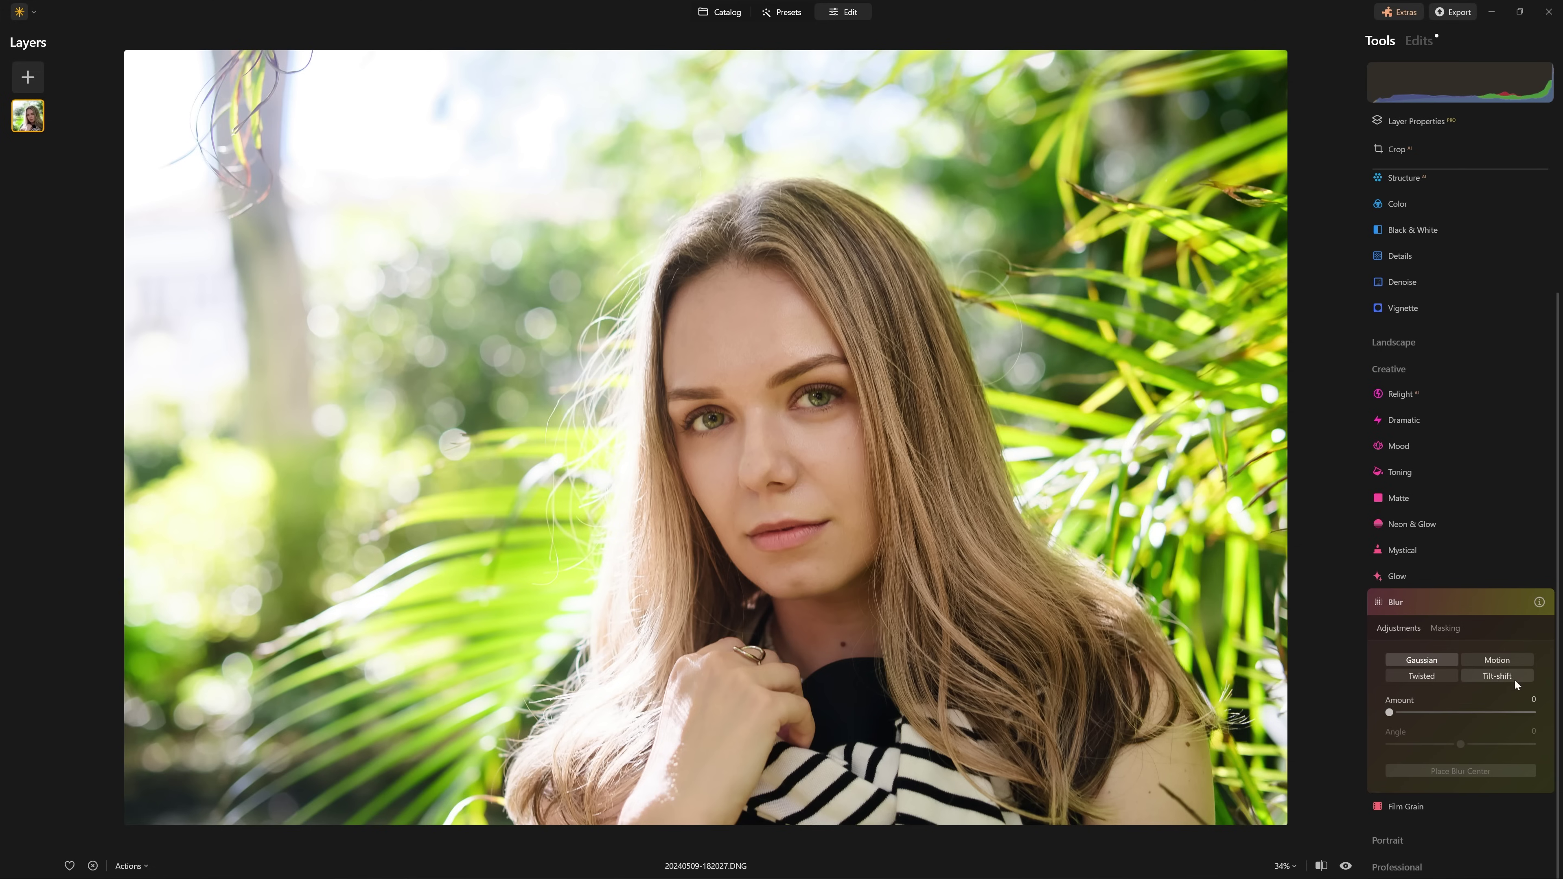
{"action": "left_click", "coordinate": [1499, 677]}
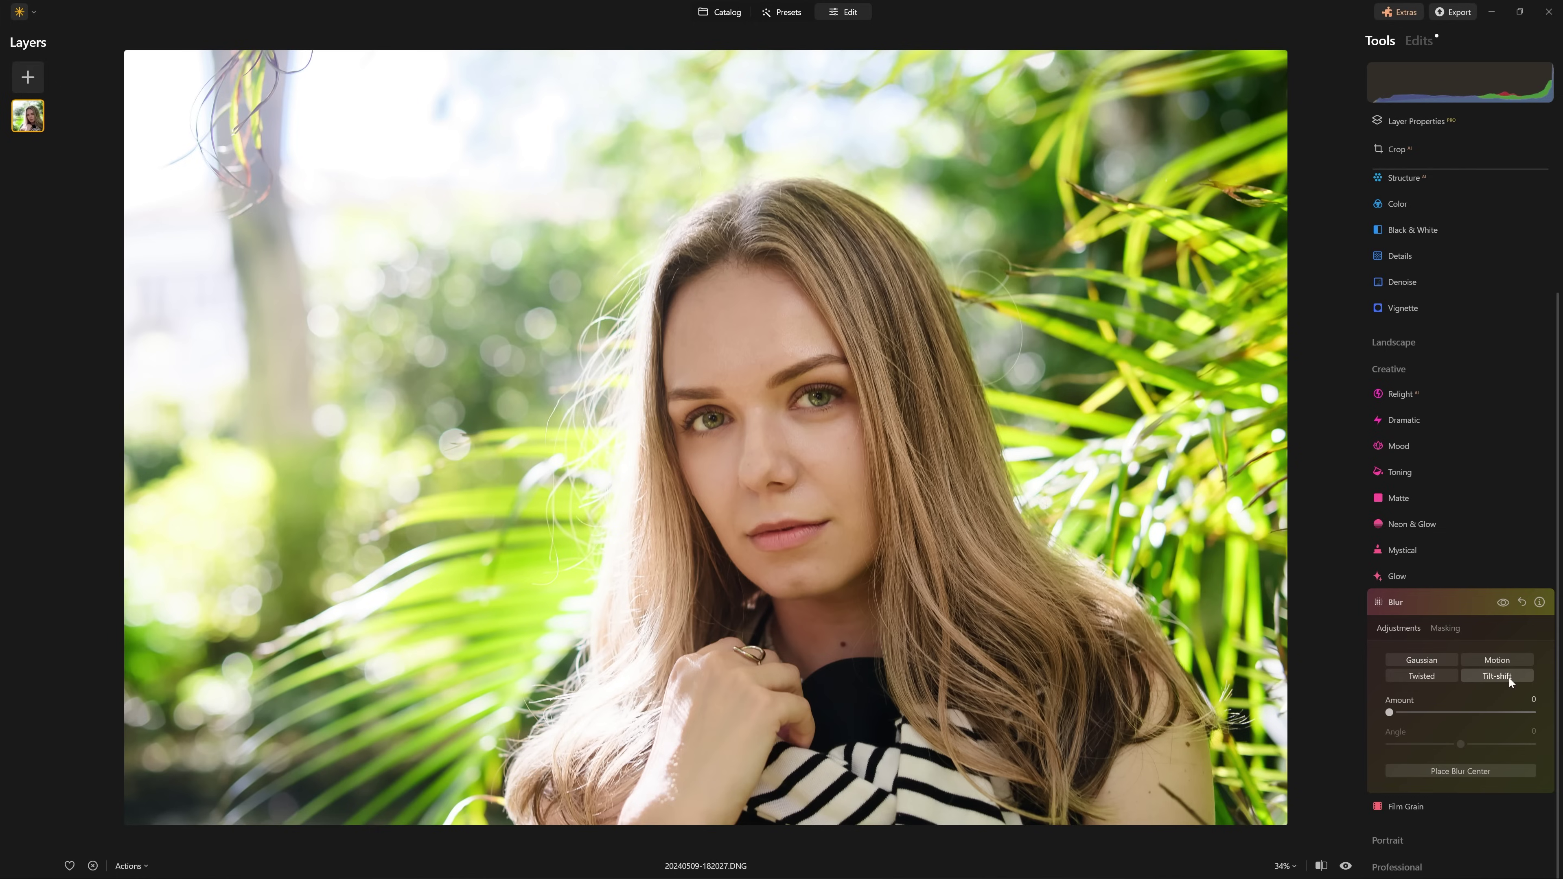
{"action": "left_click_drag", "start_coordinate": [1389, 714], "coordinate": [1534, 715]}
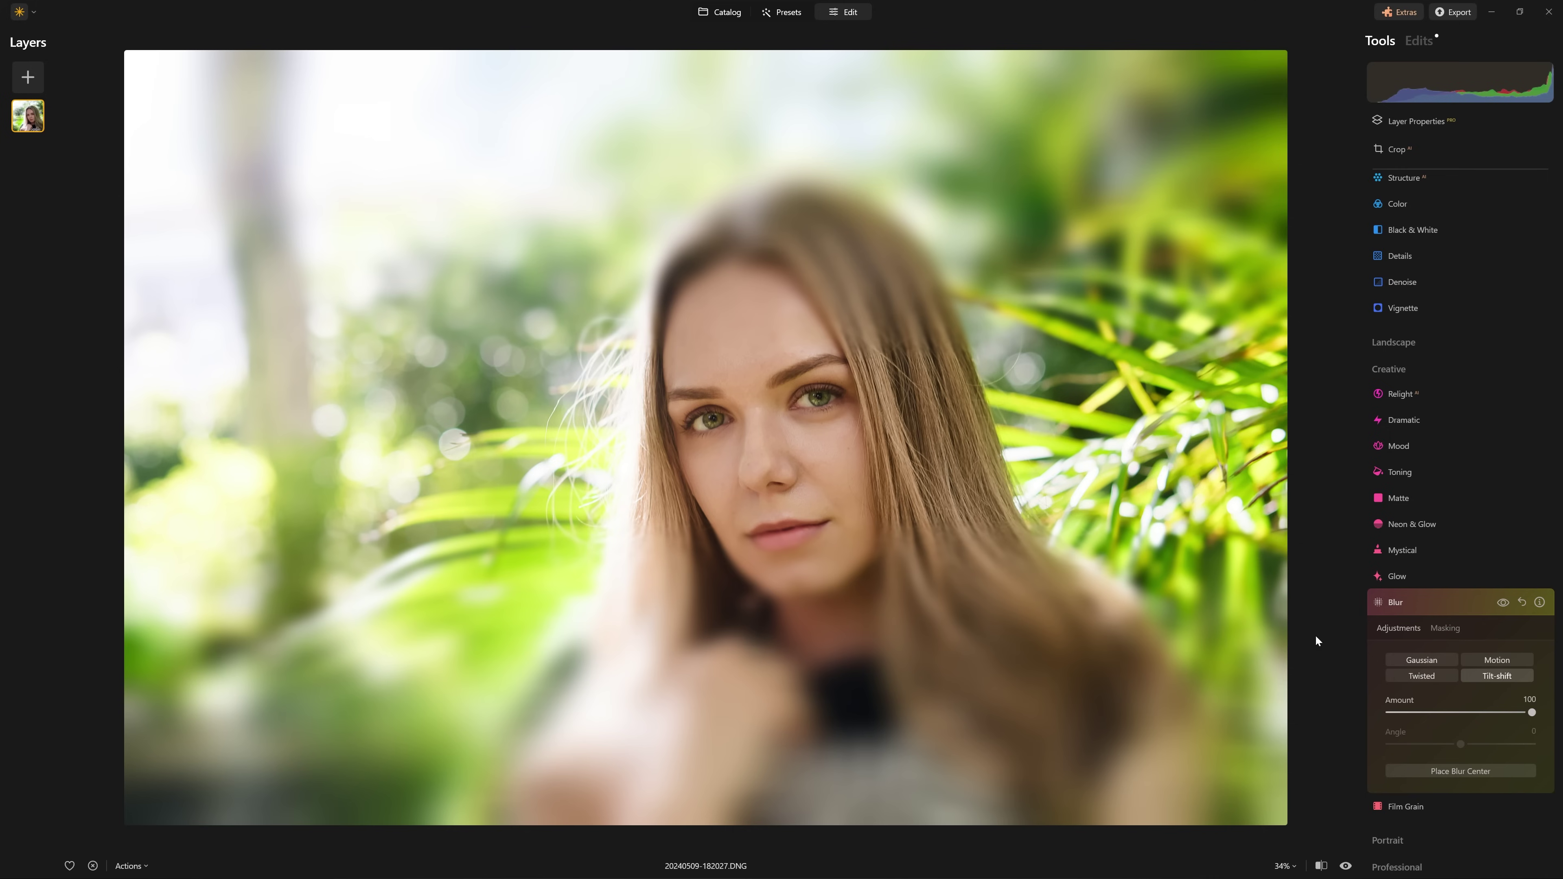
Place the blur center between the eyes, tilt the focus band with the face, and widen its inner and outer limits
{"action": "left_click", "coordinate": [1481, 772]}
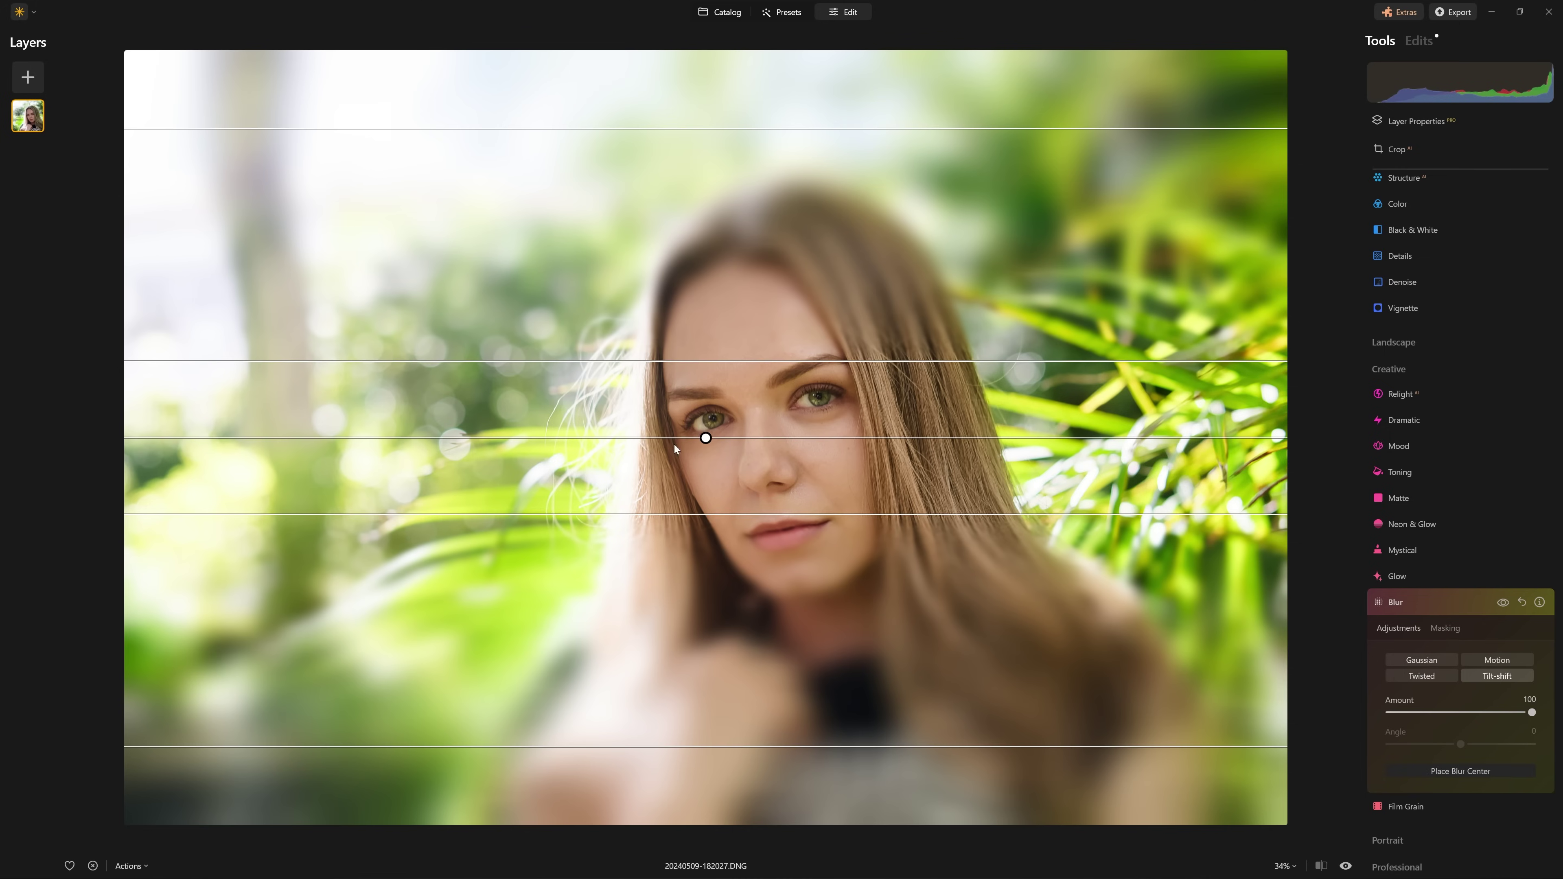
{"action": "left_click_drag", "start_coordinate": [706, 438], "coordinate": [752, 421]}
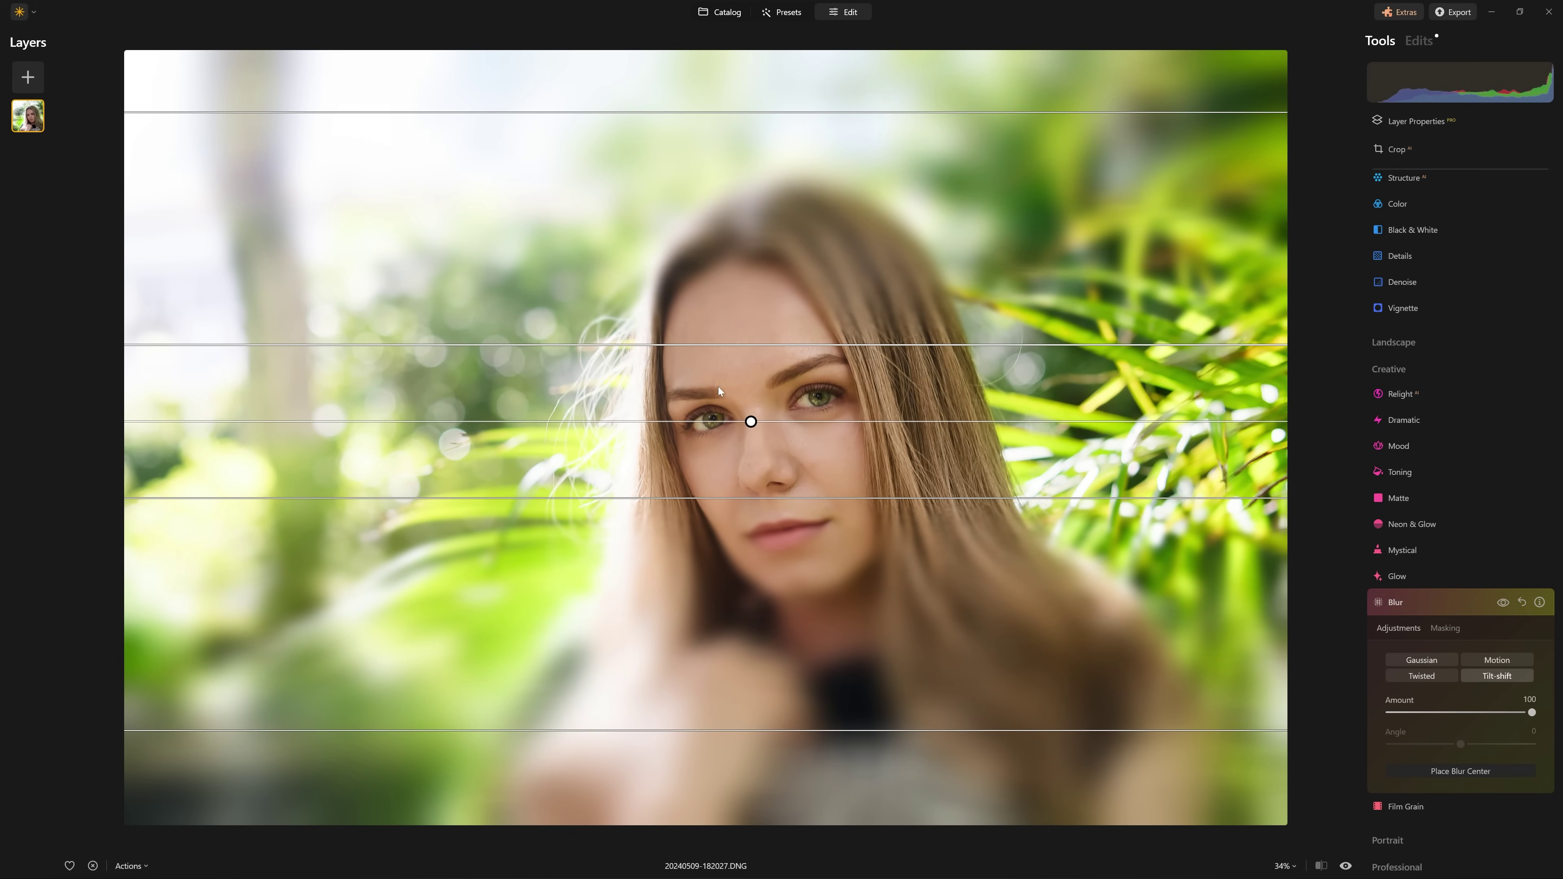
{"action": "left_click_drag", "start_coordinate": [818, 422], "coordinate": [779, 405]}
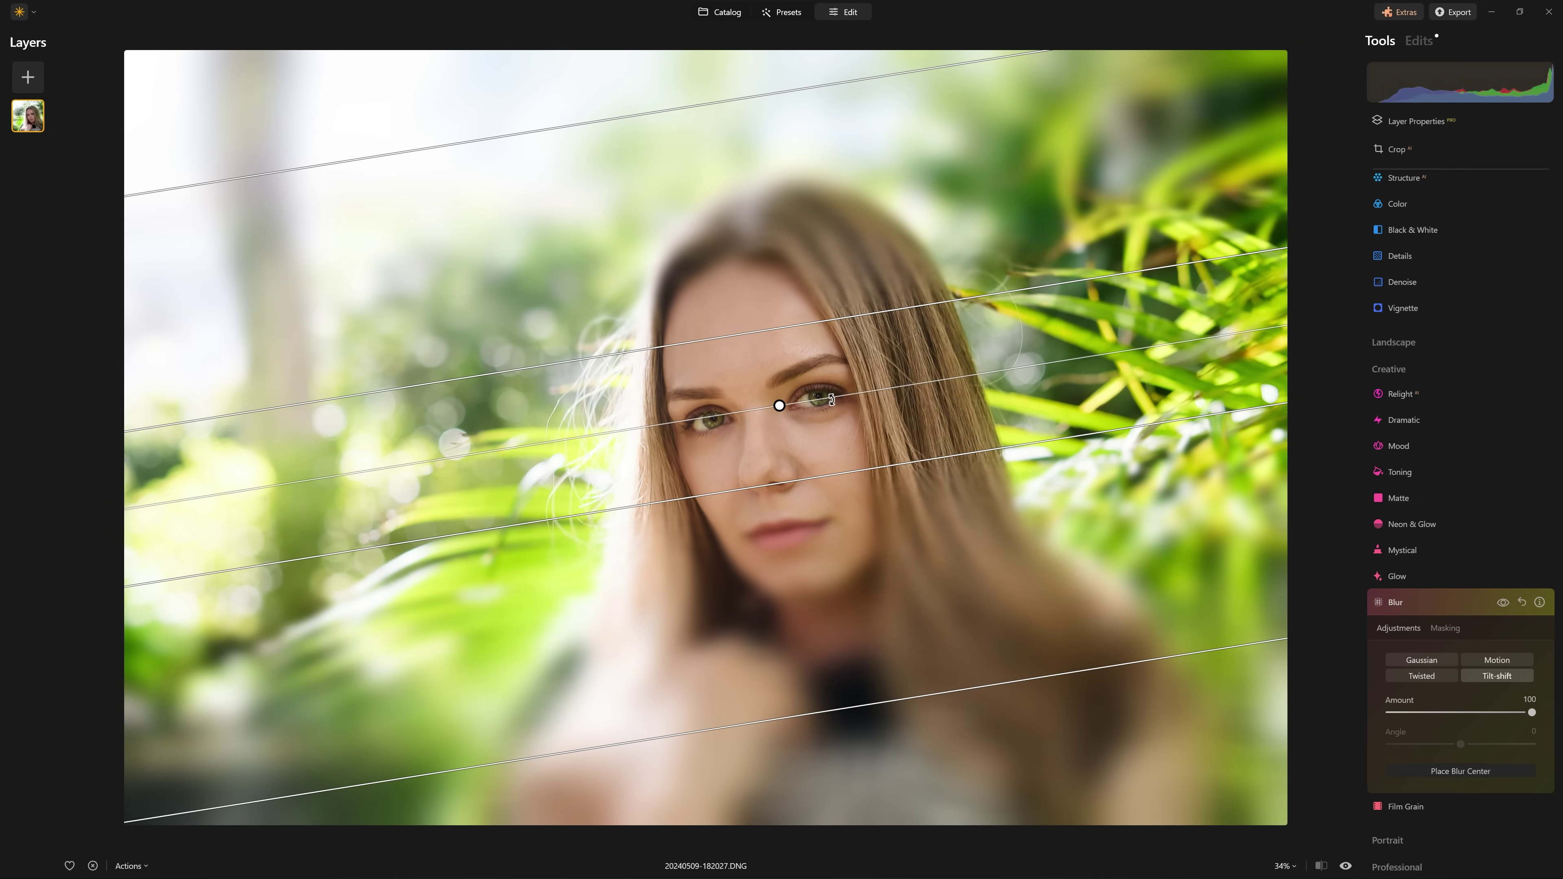
{"action": "left_click_drag", "start_coordinate": [812, 322], "coordinate": [816, 225]}
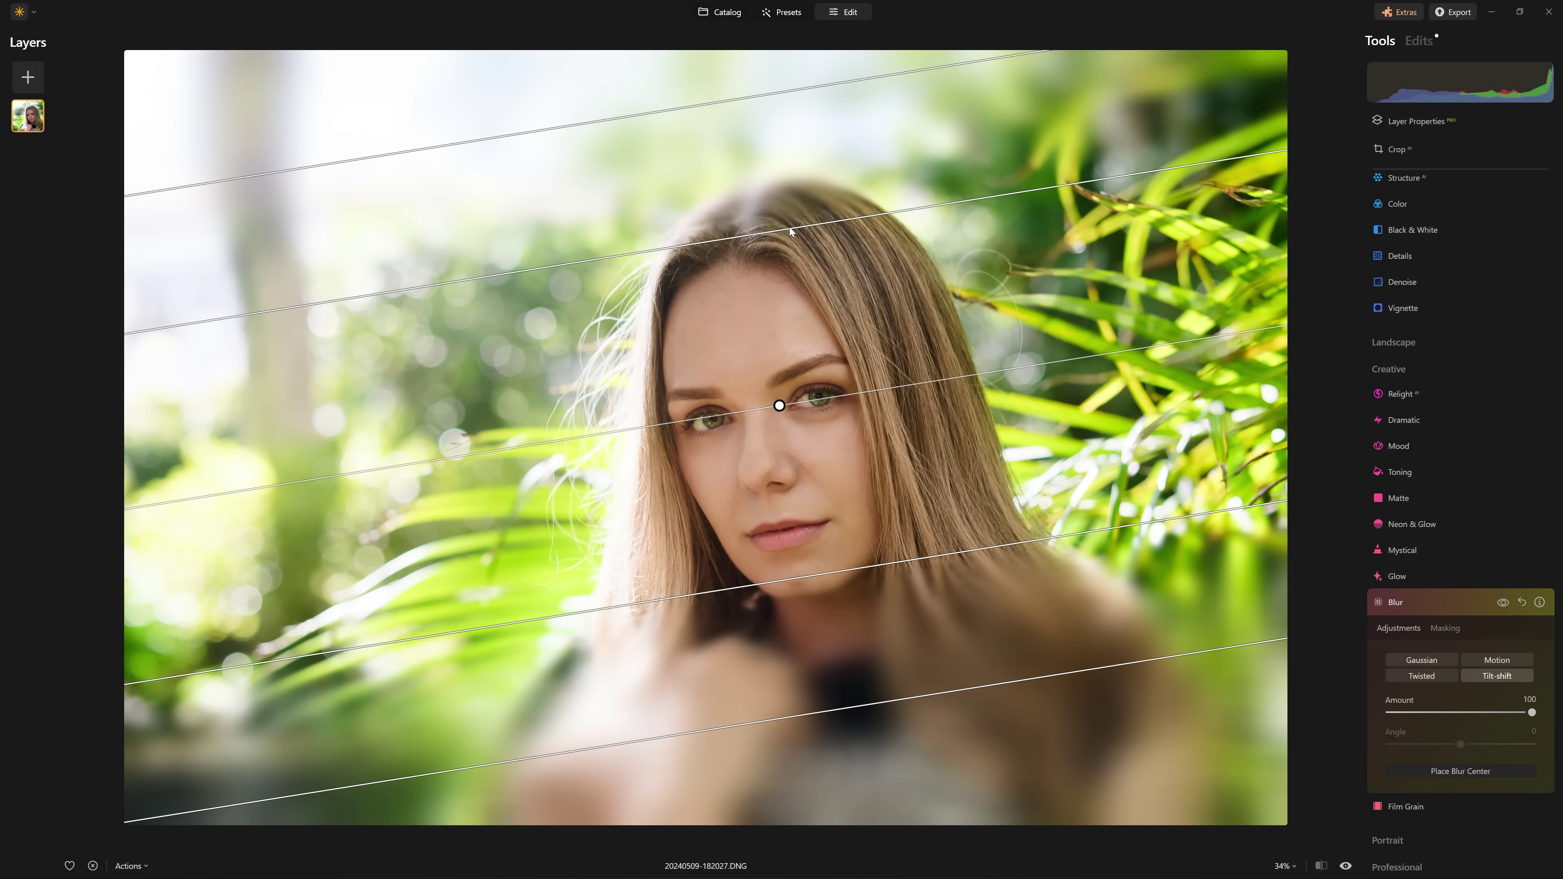
{"action": "mouse_move", "coordinate": [769, 232]}
{"action": "left_mouse_down"}
{"action": "mouse_move", "coordinate": [780, 262]}
{"action": "mouse_move", "coordinate": [779, 249]}
{"action": "left_mouse_up"}
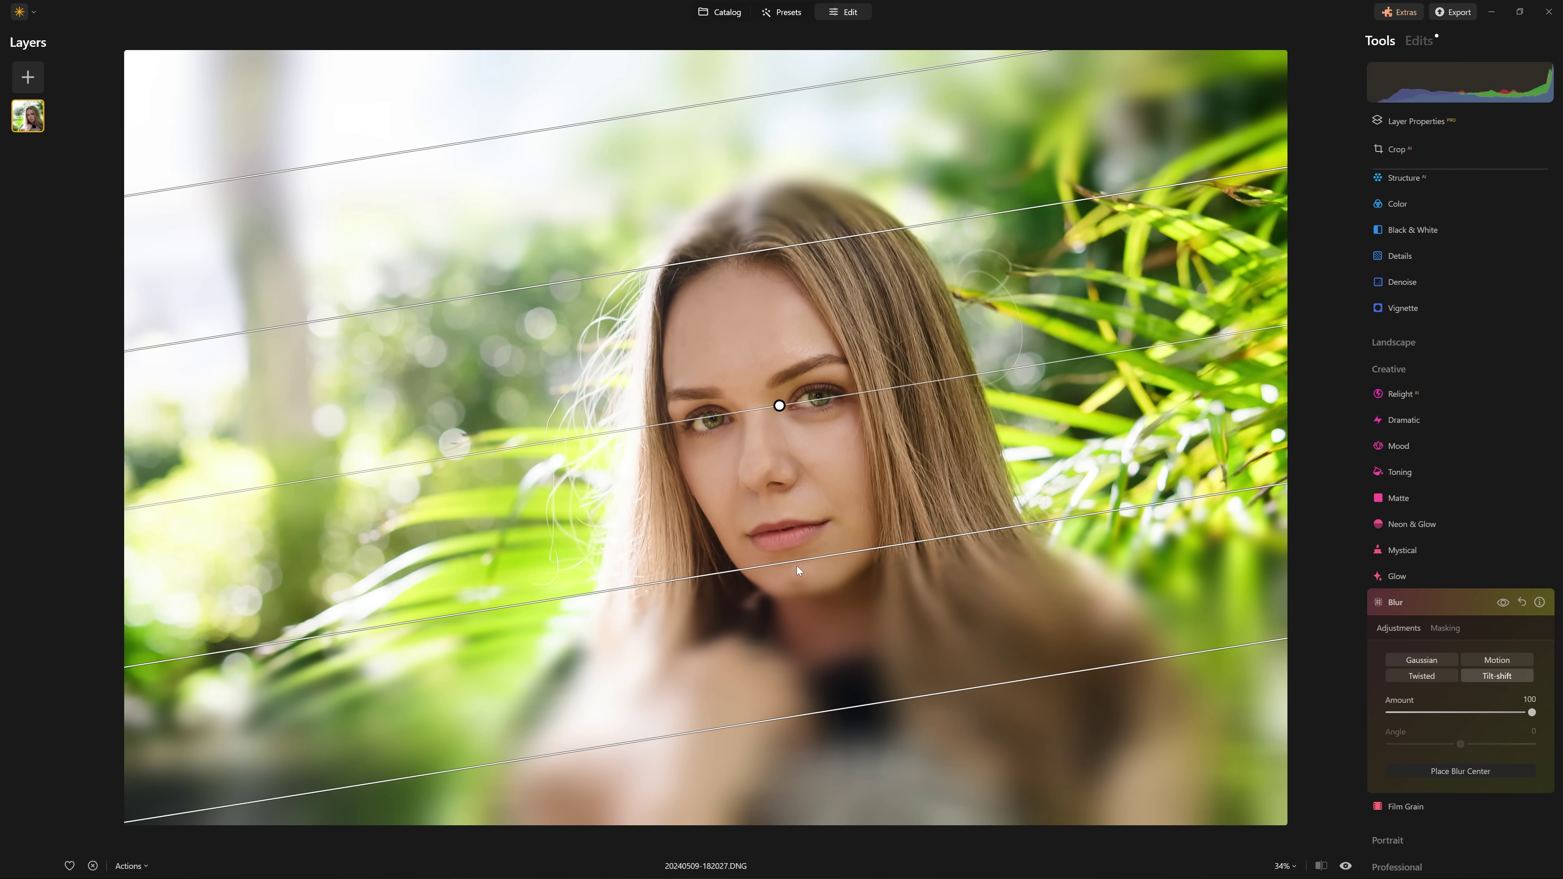
{"action": "left_click_drag", "start_coordinate": [880, 704], "coordinate": [896, 737]}
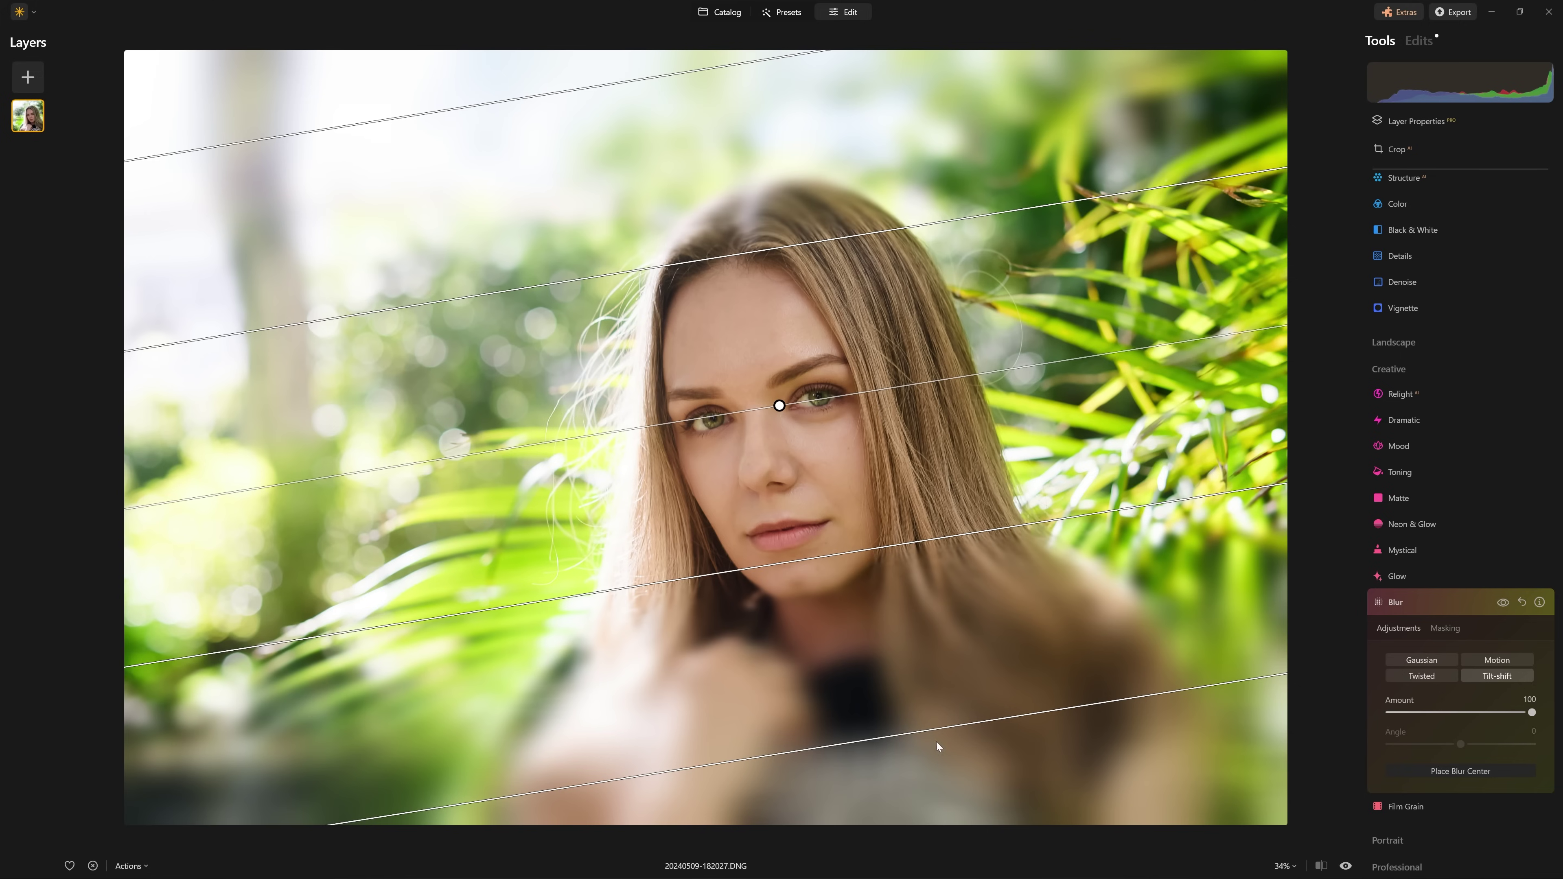
{"action": "left_click_drag", "start_coordinate": [958, 725], "coordinate": [977, 768]}
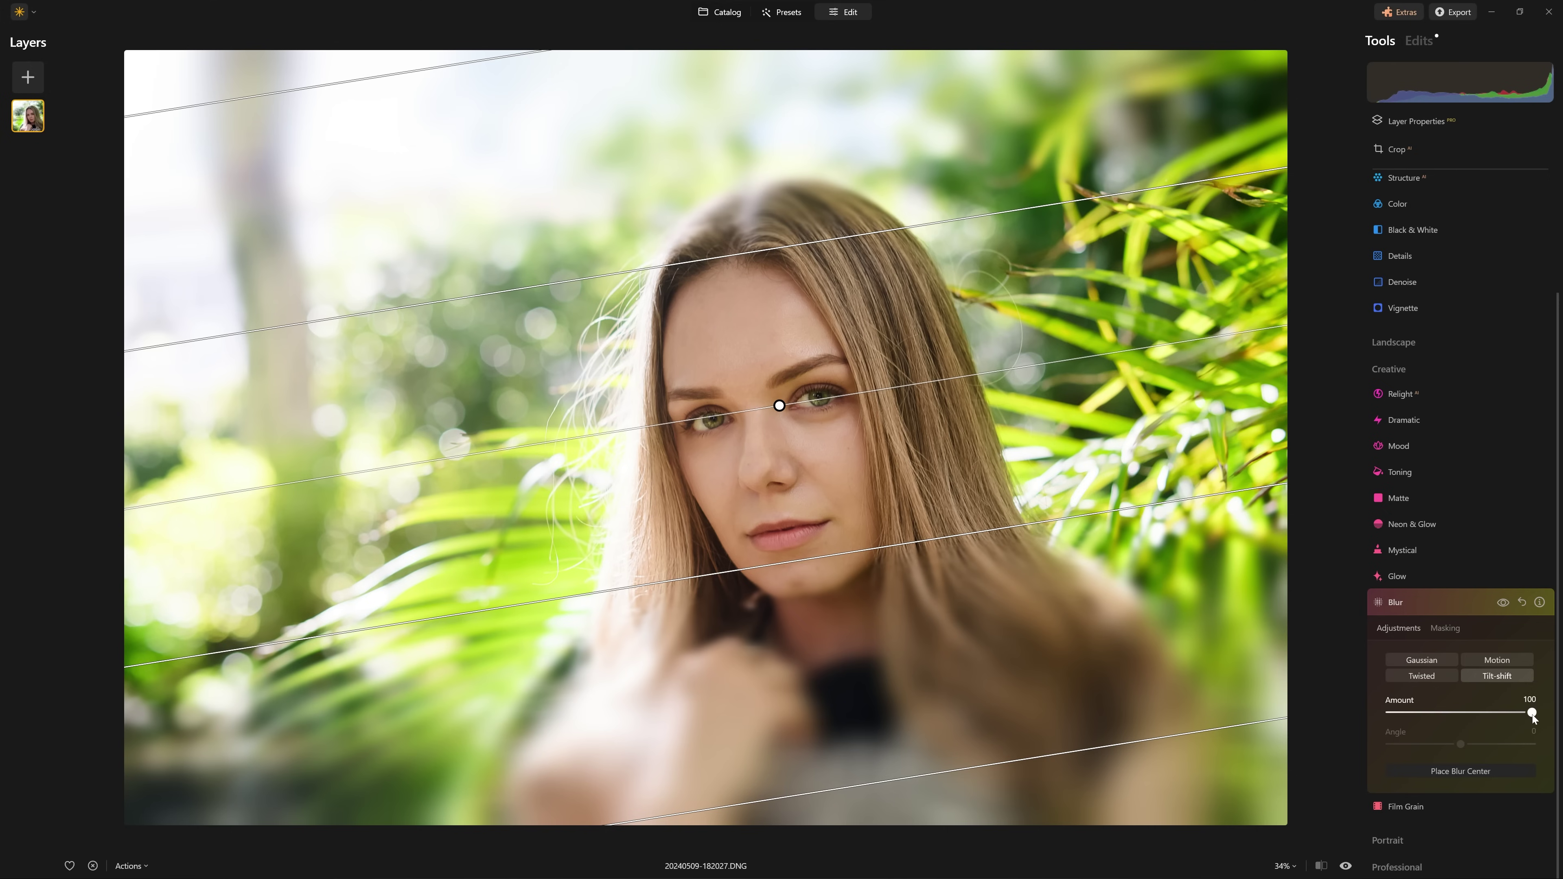
Try the Tilt-shift amount at 0 and 20, and set it to 58
{"action": "left_click_drag", "start_coordinate": [1534, 716], "coordinate": [1388, 723]}
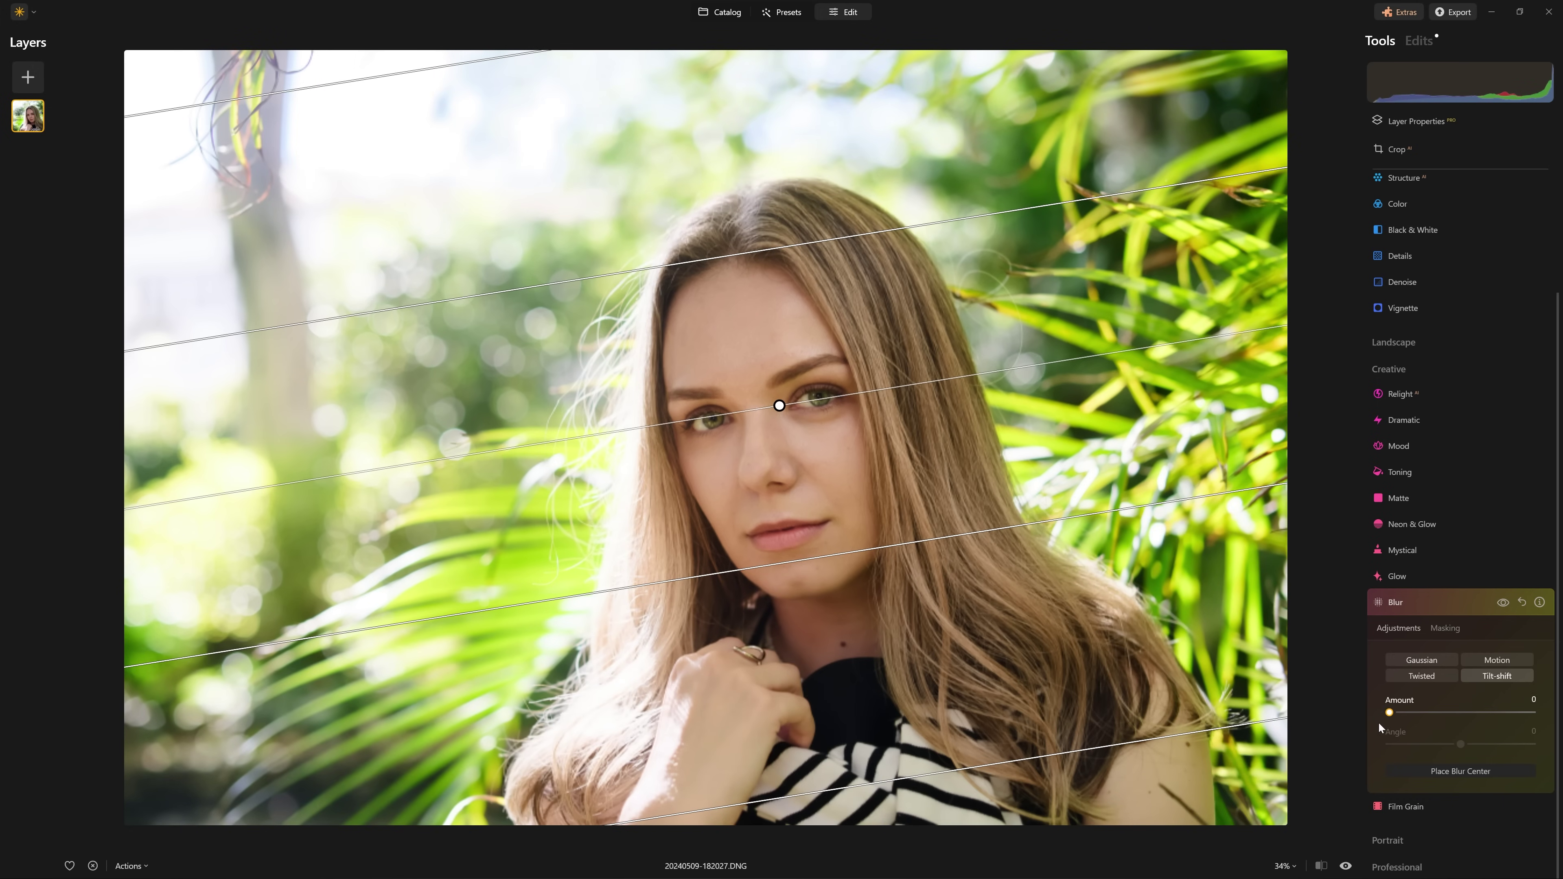
{"action": "mouse_move", "coordinate": [1393, 716]}
{"action": "left_mouse_down"}
{"action": "mouse_move", "coordinate": [1441, 715]}
{"action": "mouse_move", "coordinate": [1422, 715]}
{"action": "left_mouse_up"}
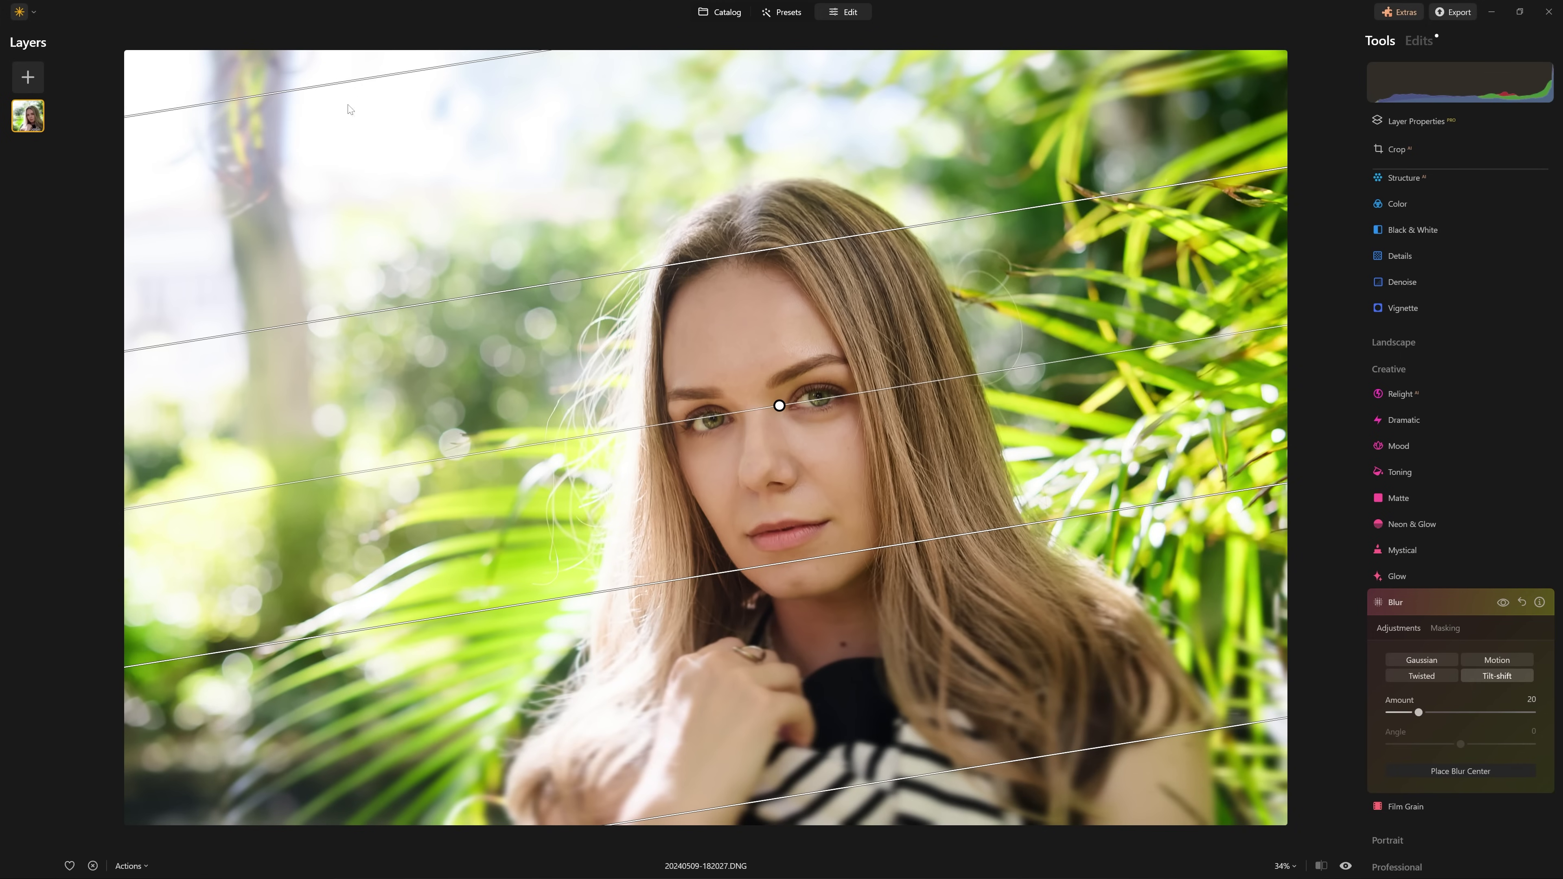
{"action": "left_click", "coordinate": [1454, 714]}
{"action": "left_click_drag", "start_coordinate": [1456, 715], "coordinate": [1471, 713]}
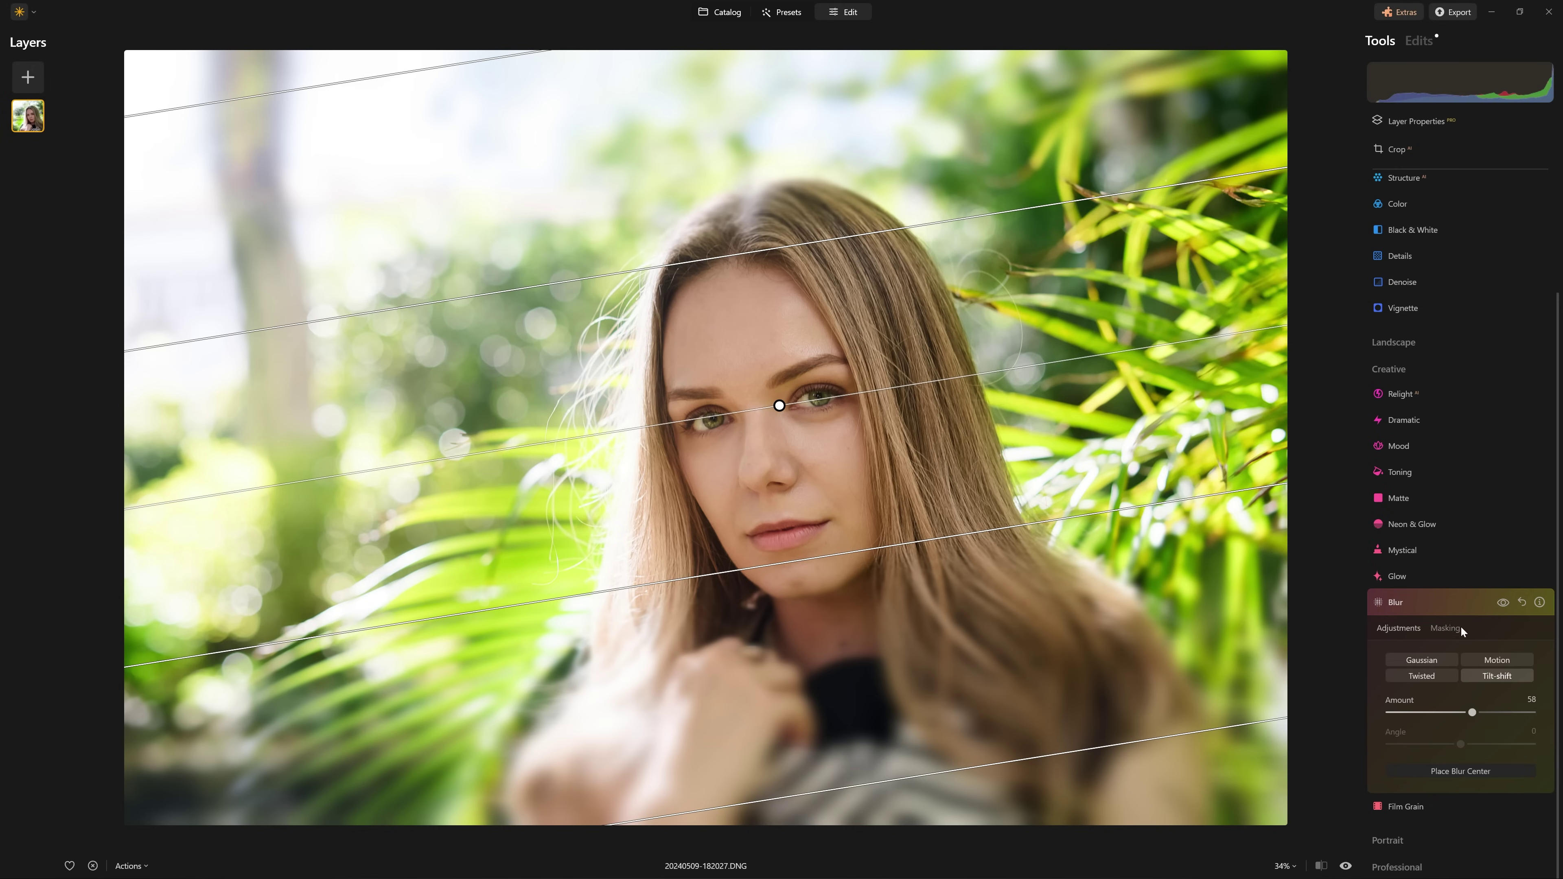
Erase the blur over the hand, striped top and lower hair with a mask brush of size 400 and strength 32
{"action": "left_click", "coordinate": [1448, 627]}
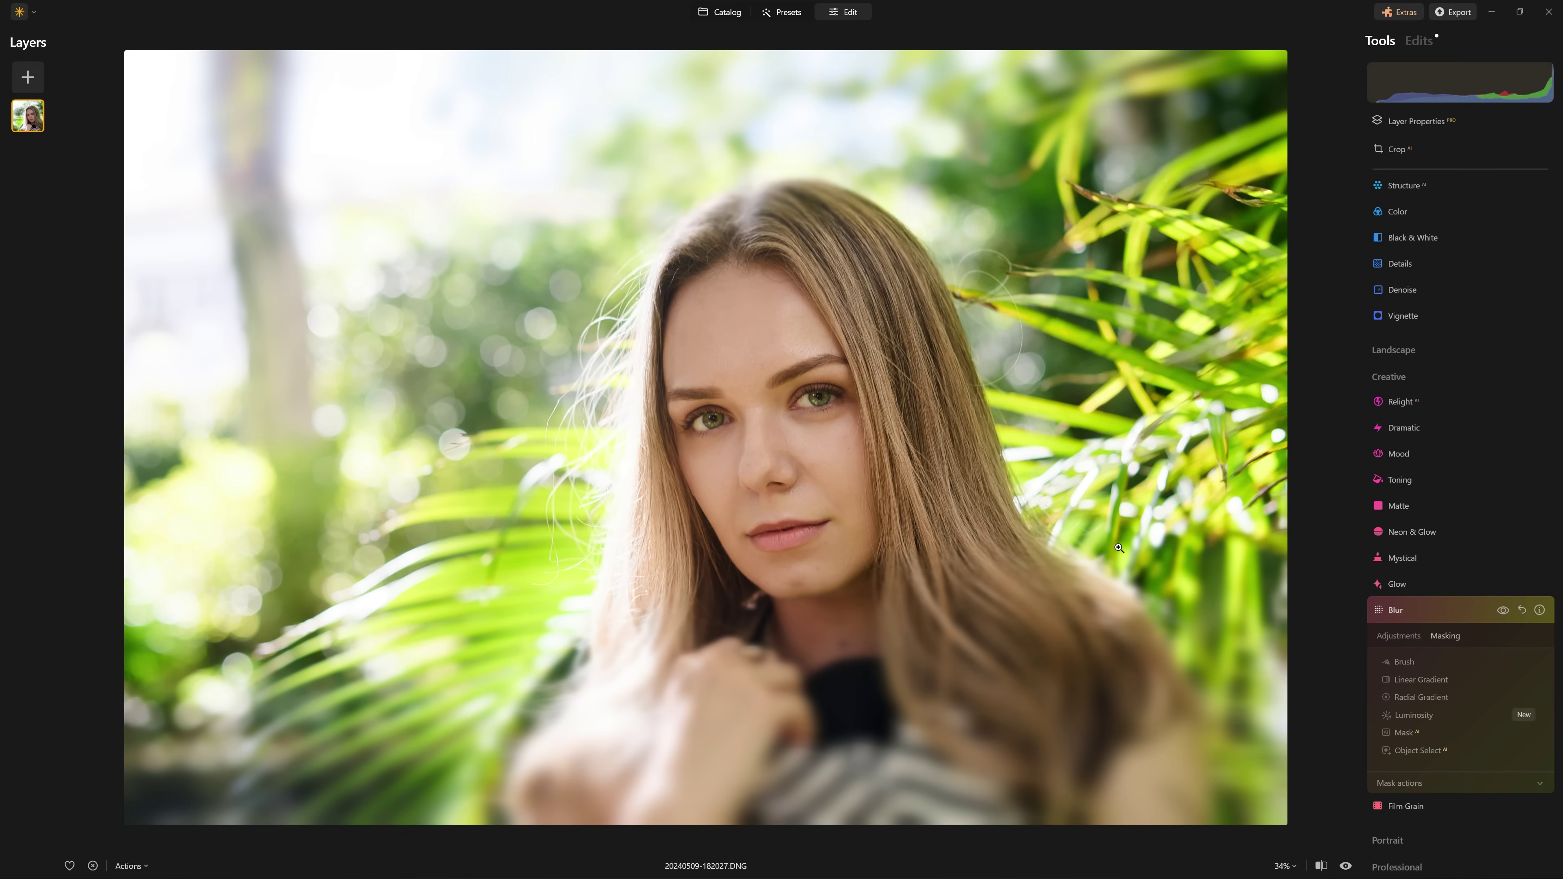
{"action": "left_click", "coordinate": [1406, 663]}
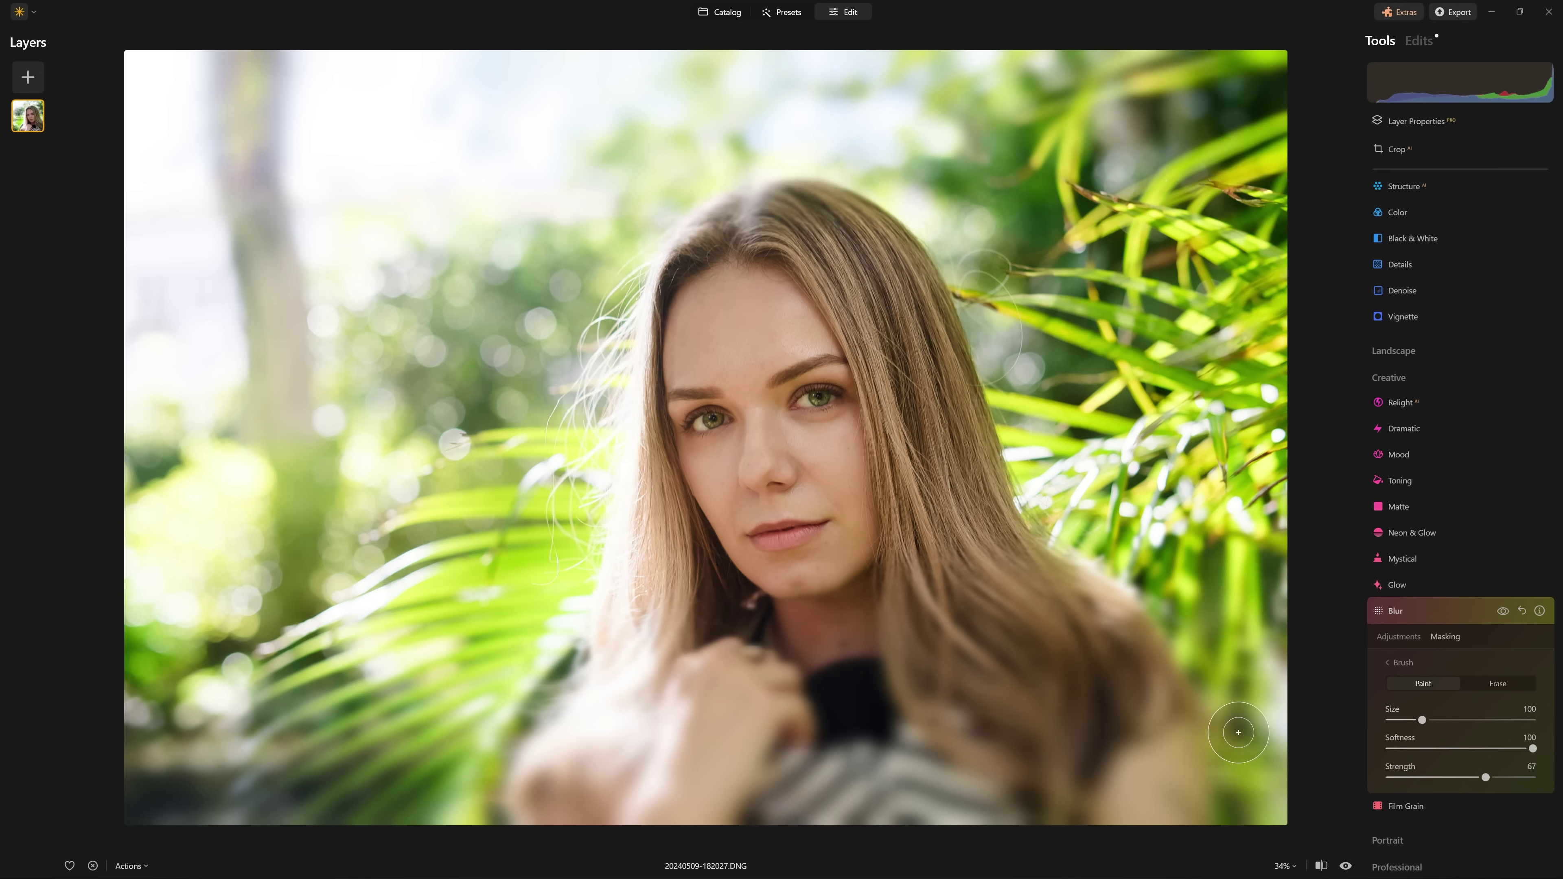
{"action": "left_click", "coordinate": [1500, 685]}
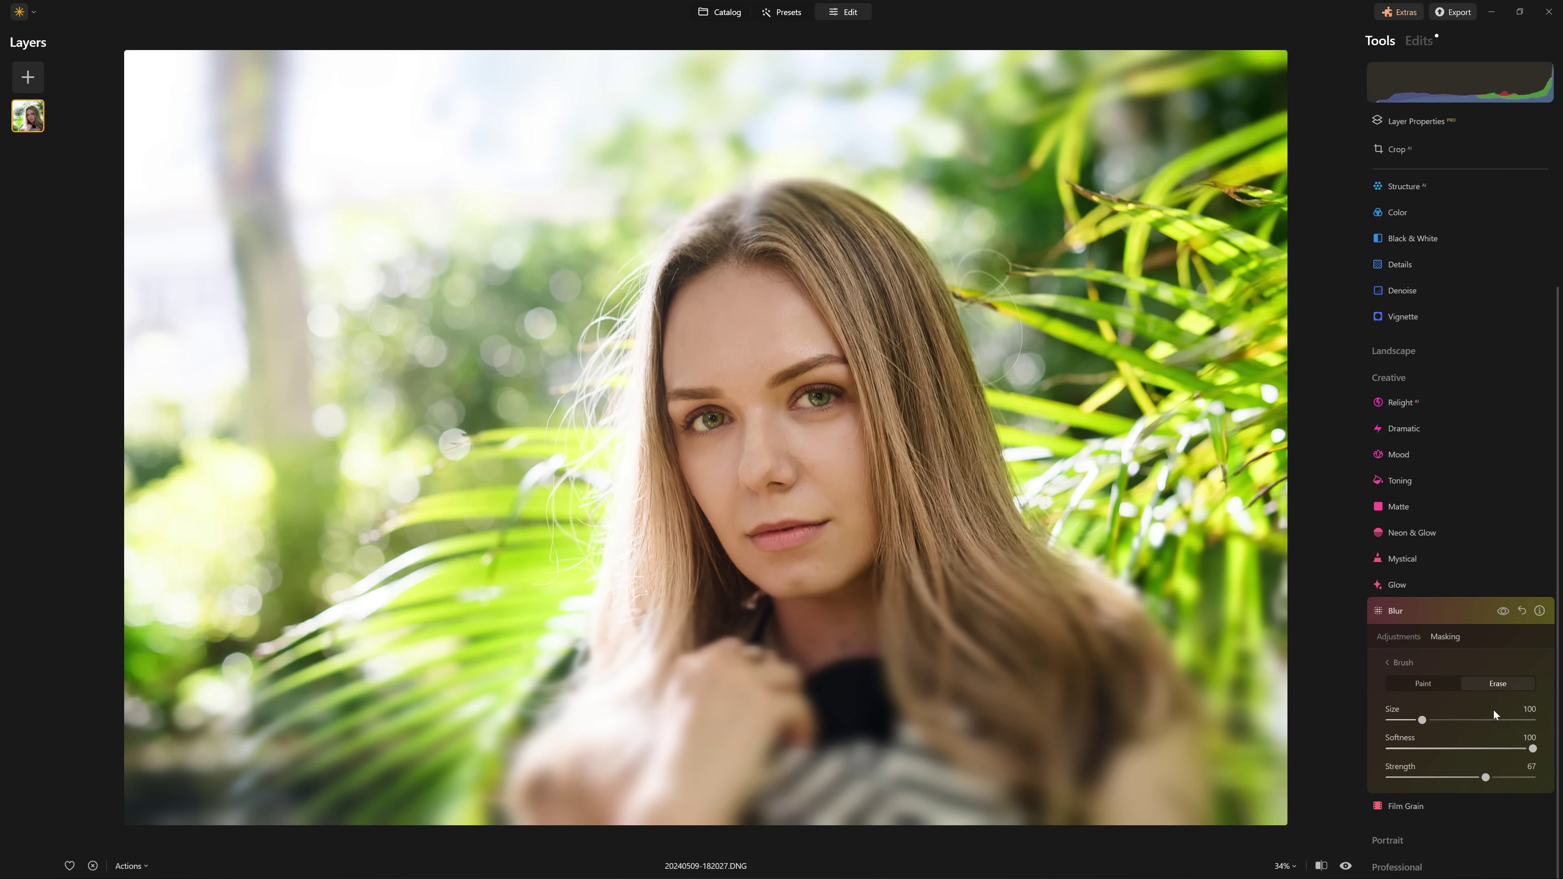
{"action": "left_click_drag", "start_coordinate": [1486, 778], "coordinate": [1436, 777]}
{"action": "scroll", "coordinate": [802, 615], "scroll_direction": "up", "scroll_amount": 3}
{"action": "mouse_move", "coordinate": [803, 614]}
{"action": "left_mouse_down"}
{"action": "mouse_move", "coordinate": [690, 702]}
{"action": "mouse_move", "coordinate": [650, 770]}
{"action": "mouse_move", "coordinate": [845, 863]}
{"action": "mouse_move", "coordinate": [1020, 711]}
{"action": "mouse_move", "coordinate": [829, 645]}
{"action": "mouse_move", "coordinate": [942, 617]}
{"action": "mouse_move", "coordinate": [1124, 786]}
{"action": "left_mouse_up"}
{"action": "mouse_move", "coordinate": [763, 647]}
{"action": "left_mouse_down"}
{"action": "mouse_move", "coordinate": [736, 650]}
{"action": "mouse_move", "coordinate": [855, 664]}
{"action": "mouse_move", "coordinate": [892, 601]}
{"action": "mouse_move", "coordinate": [838, 559]}
{"action": "mouse_move", "coordinate": [830, 698]}
{"action": "mouse_move", "coordinate": [872, 621]}
{"action": "mouse_move", "coordinate": [1011, 727]}
{"action": "left_mouse_up"}
{"action": "mouse_move", "coordinate": [913, 609]}
{"action": "left_mouse_down"}
{"action": "mouse_move", "coordinate": [621, 749]}
{"action": "mouse_move", "coordinate": [742, 664]}
{"action": "mouse_move", "coordinate": [996, 643]}
{"action": "mouse_move", "coordinate": [883, 692]}
{"action": "mouse_move", "coordinate": [740, 716]}
{"action": "mouse_move", "coordinate": [930, 682]}
{"action": "left_mouse_up"}
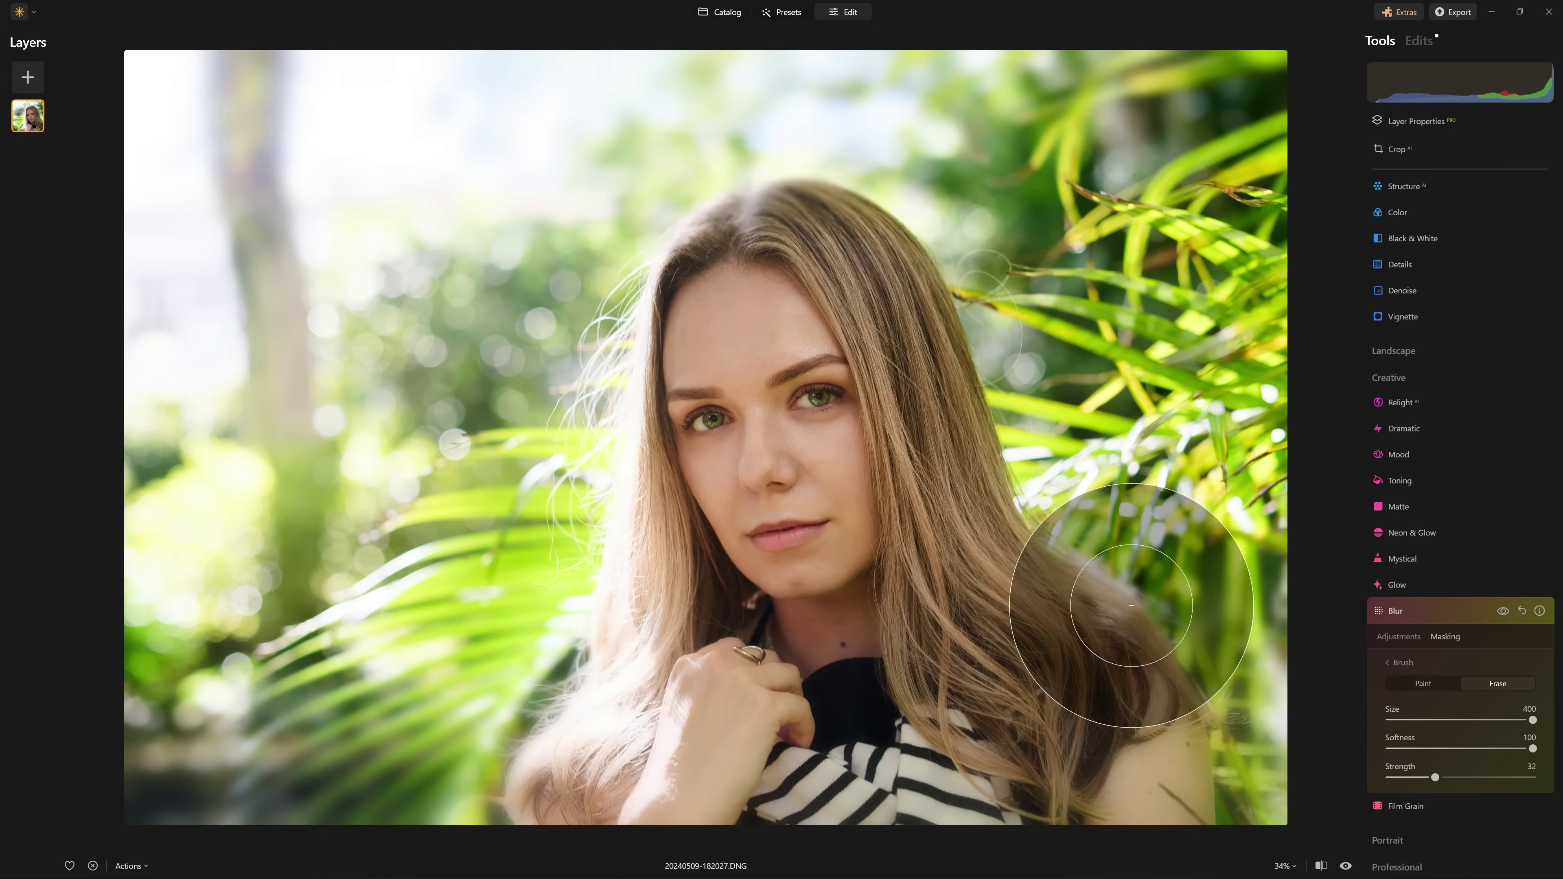
Compare the photo with the Blur effect hidden and shown
{"action": "left_click", "coordinate": [1504, 612]}
{"action": "left_click", "coordinate": [1510, 612]}
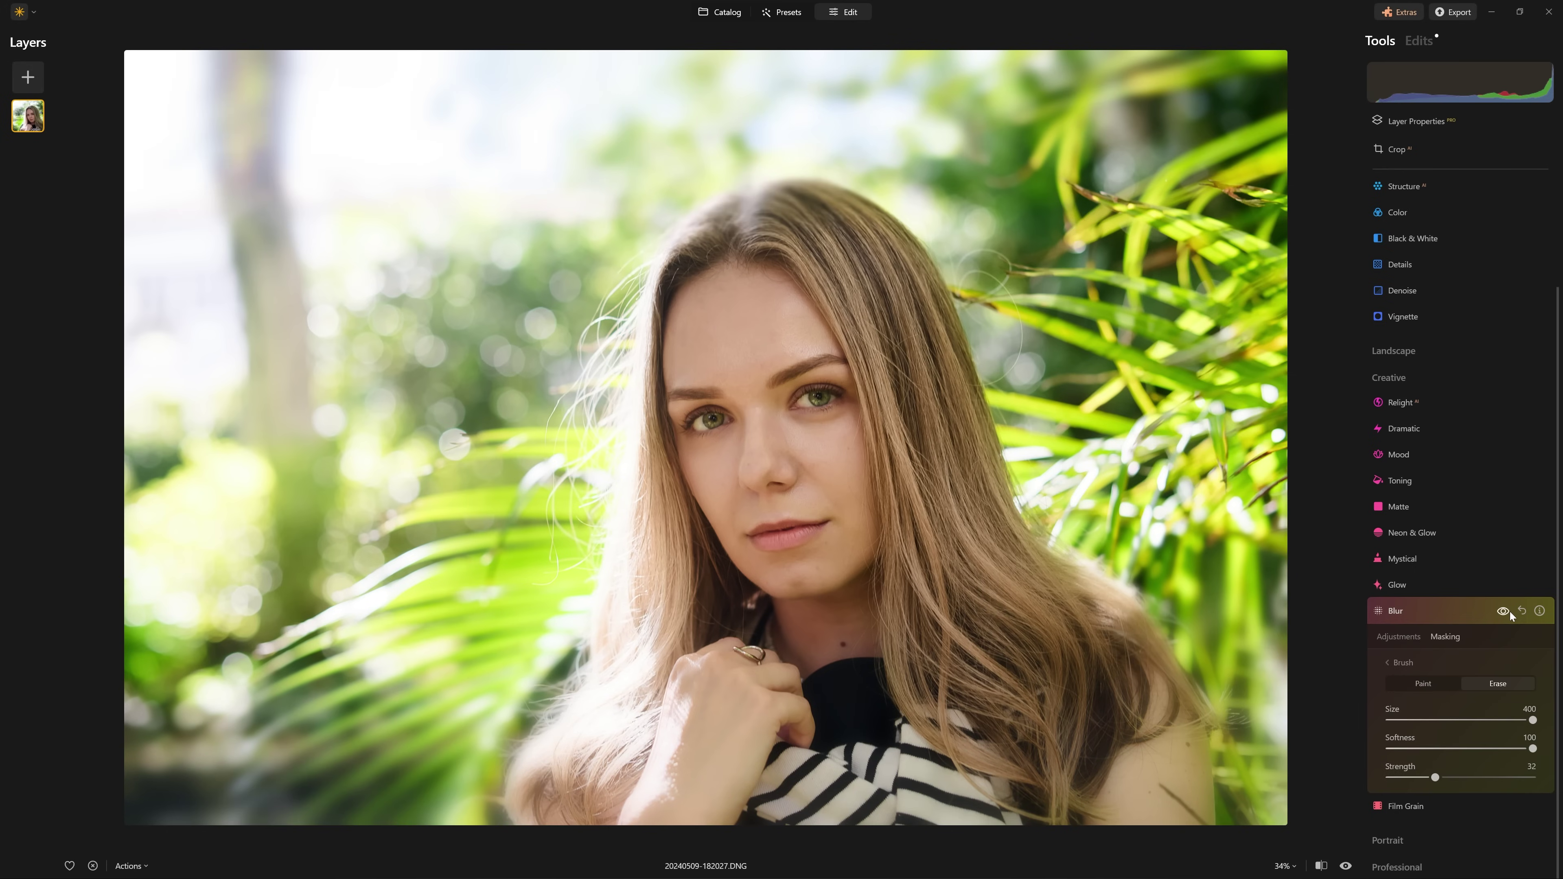
{"action": "left_click", "coordinate": [1510, 613]}
{"action": "left_click", "coordinate": [1506, 609]}
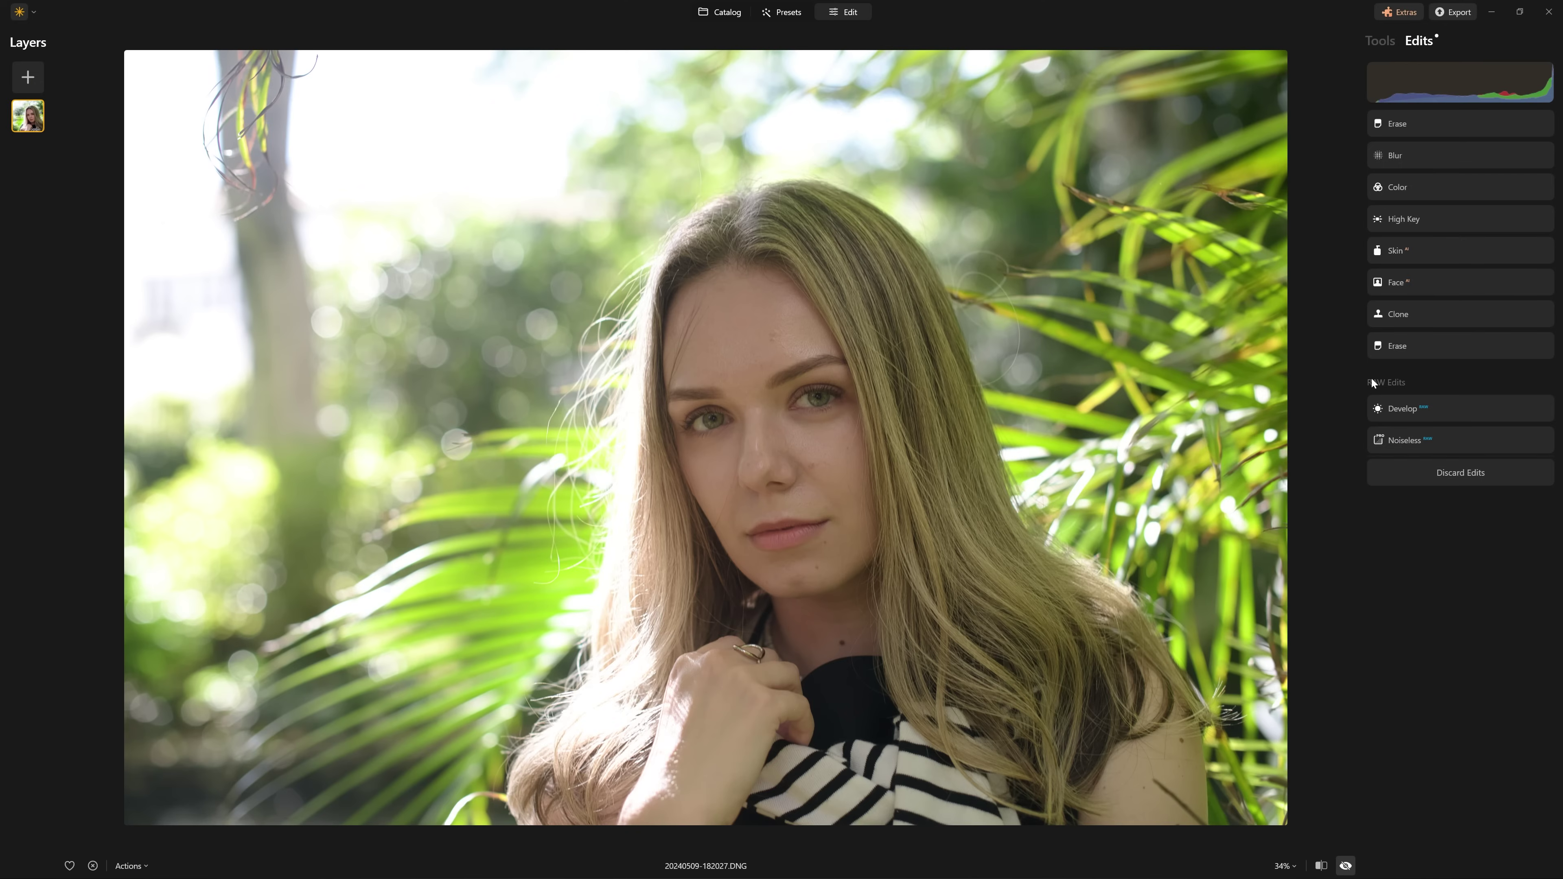
Compare the fully edited portrait with the original image several times
{"action": "key", "text": "backslash"}
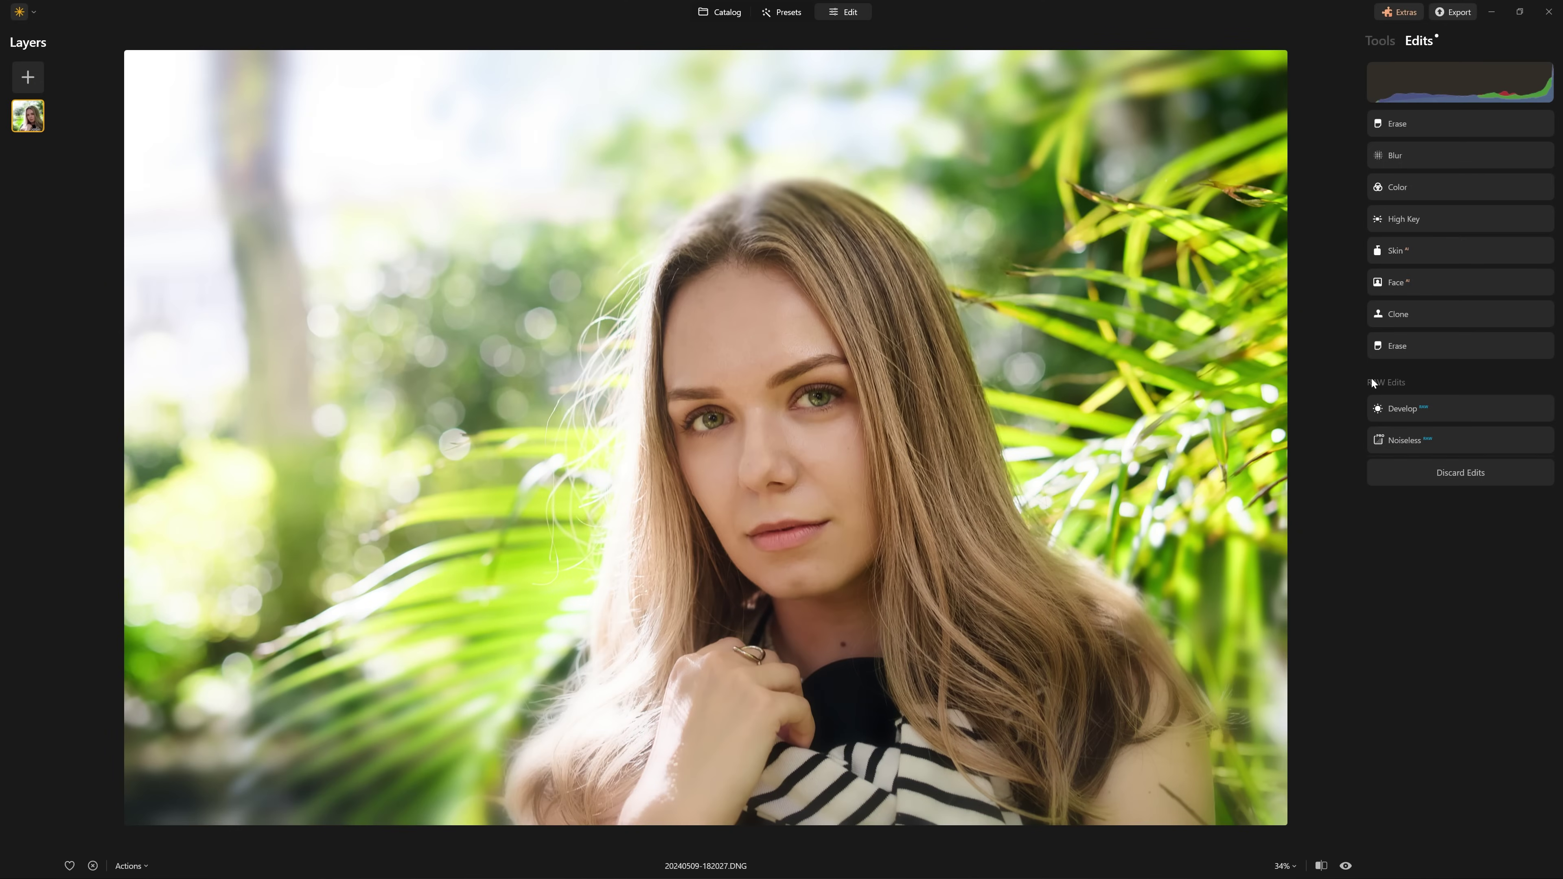
{"action": "key", "text": "backslash"}
{"action": "key", "text": "backslash"}
{"action": "key", "text": "backslash"}
{"action": "key", "text": "backslash"}
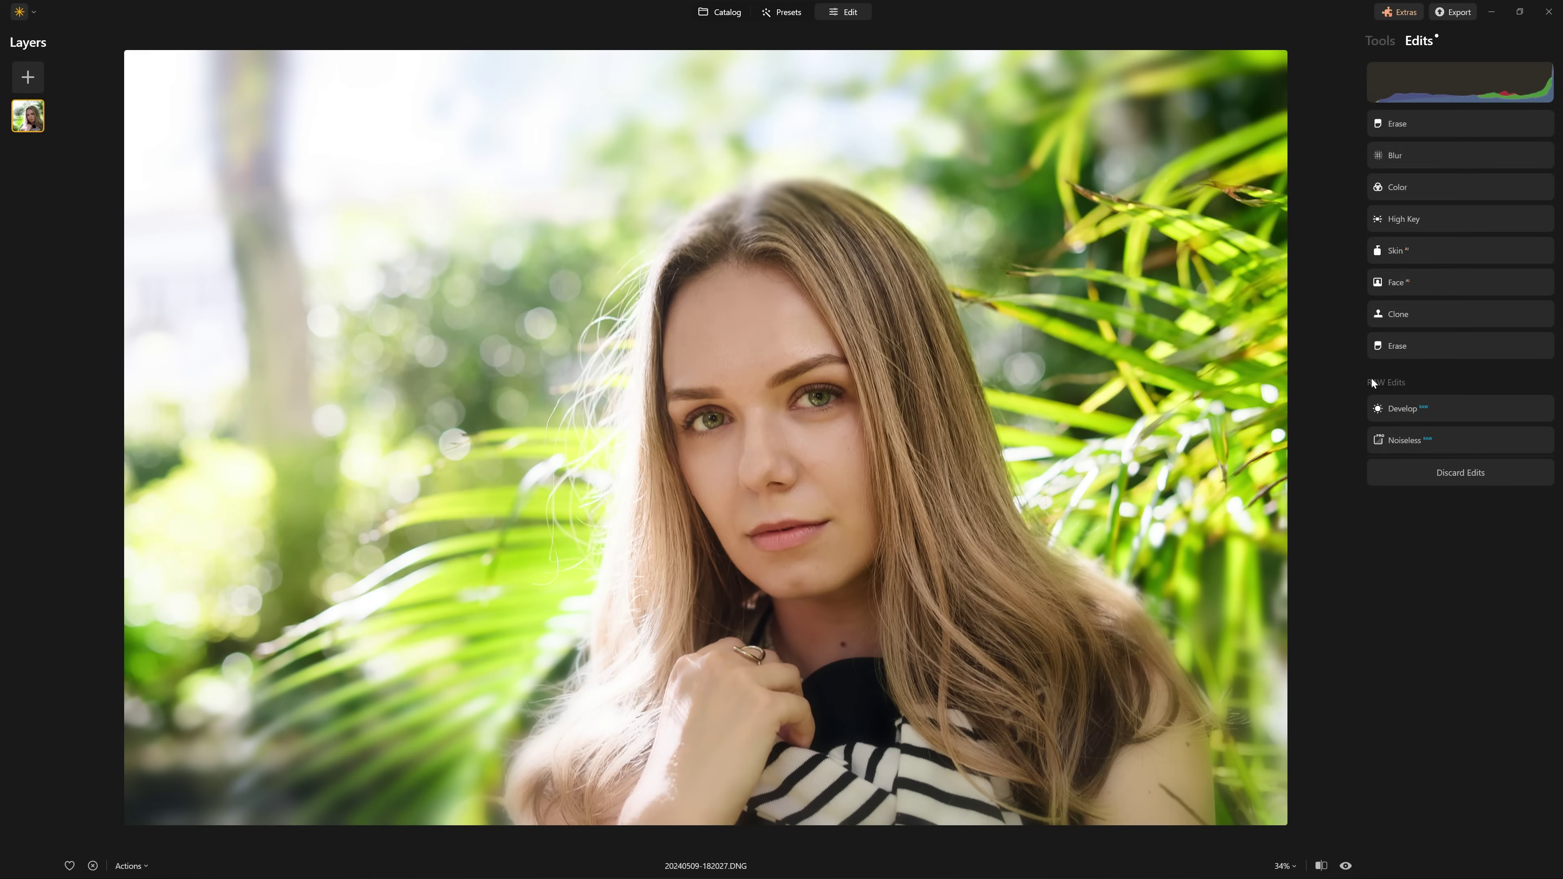